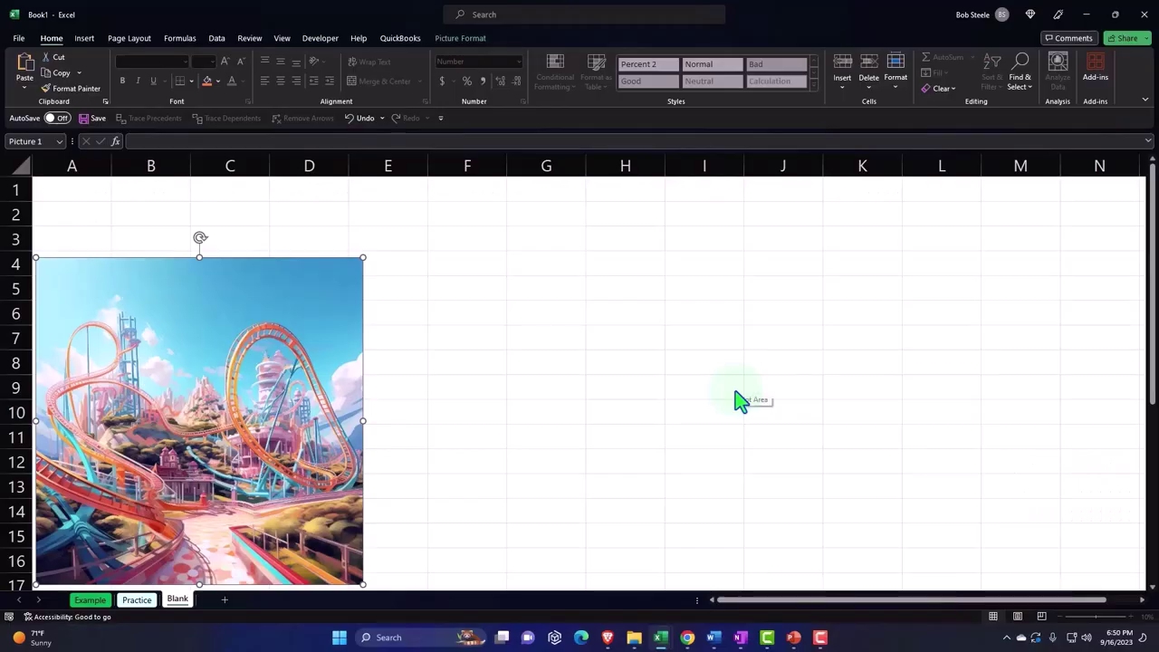
# - Deselect the roller-coaster picture and go to the Example sheet with the Poisson and exponential tables
pyautogui.click(735, 390)
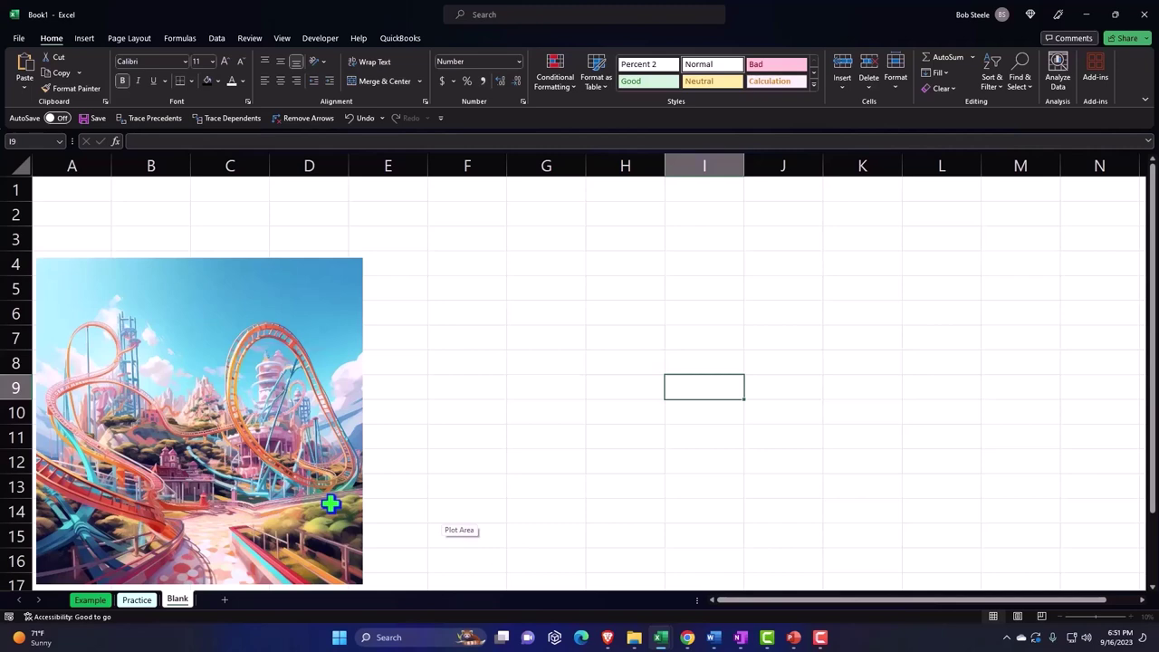
pyautogui.click(91, 600)
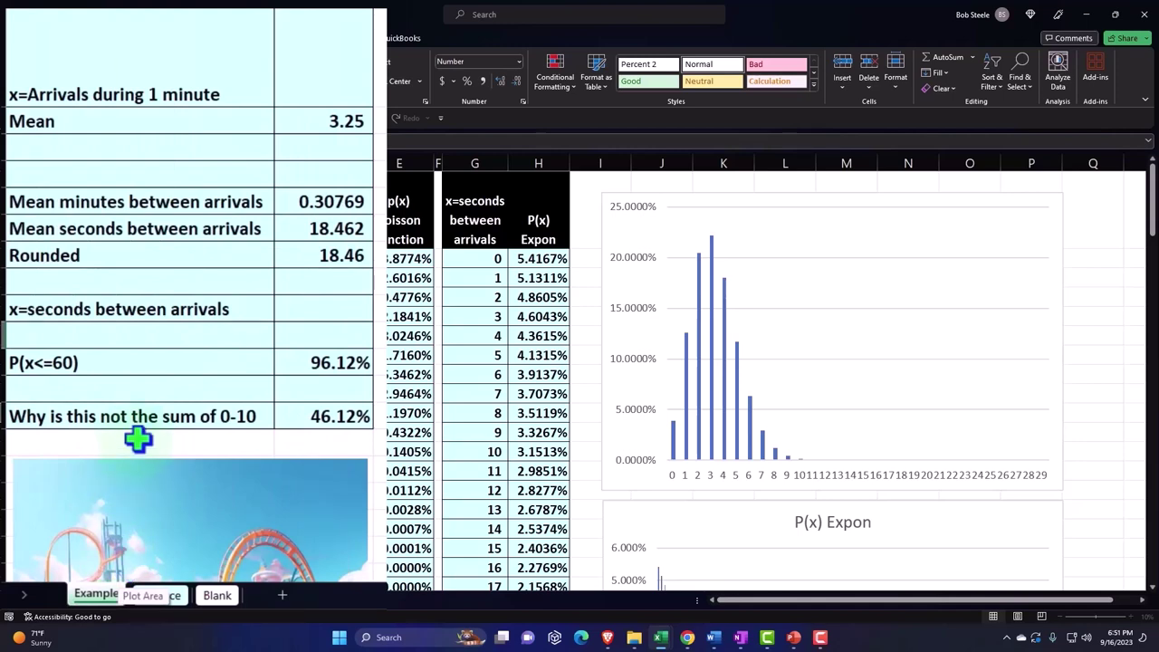
pyautogui.scroll(-3, 138, 439)
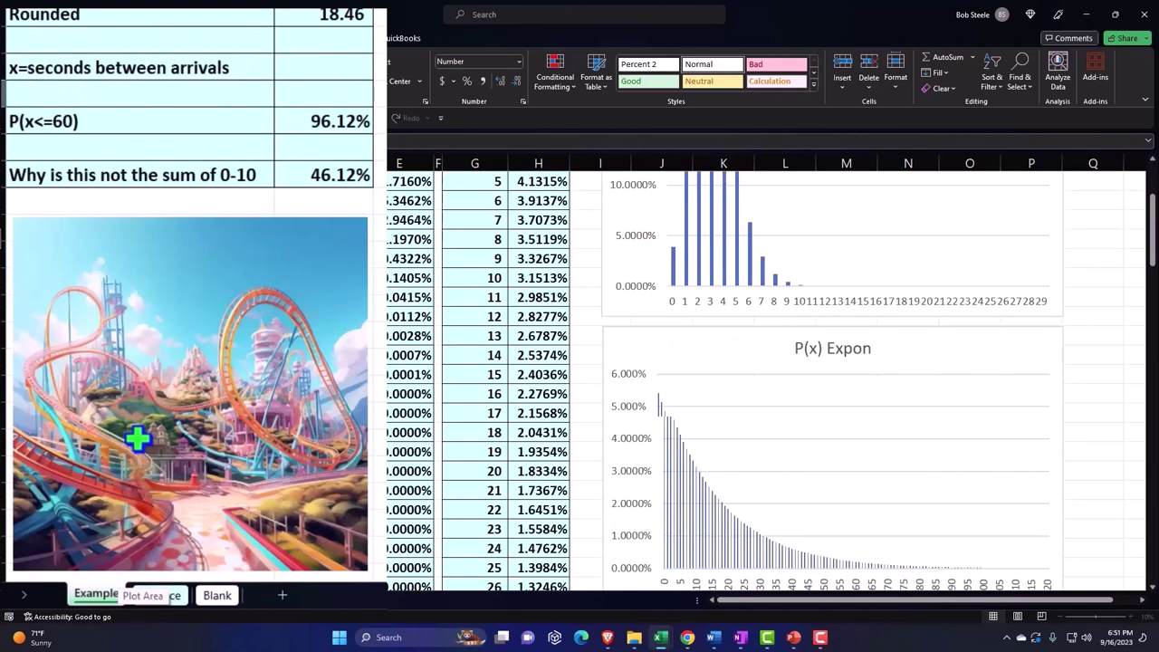
pyautogui.click(165, 395)
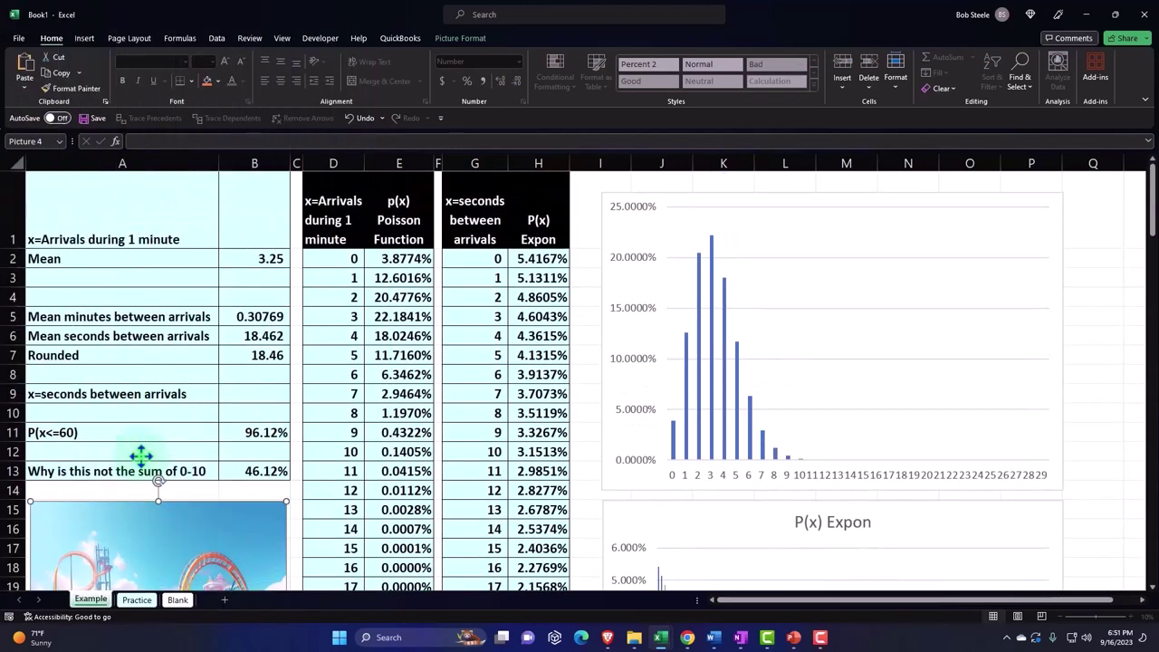
pyautogui.click(388, 292)
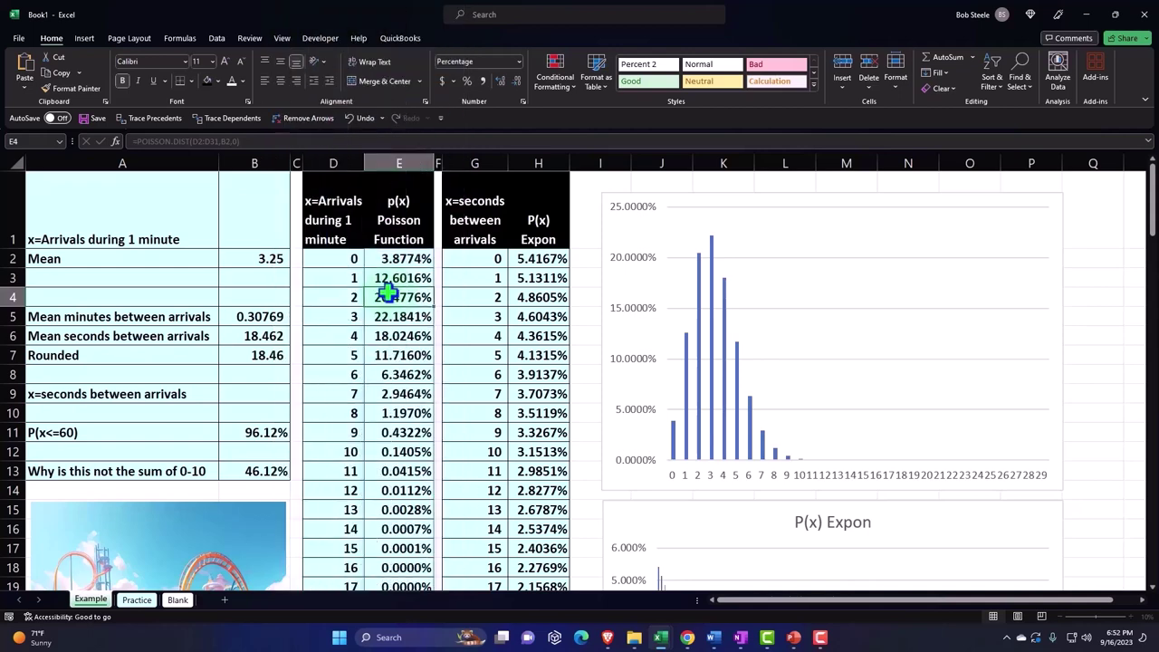
pyautogui.click(335, 316)
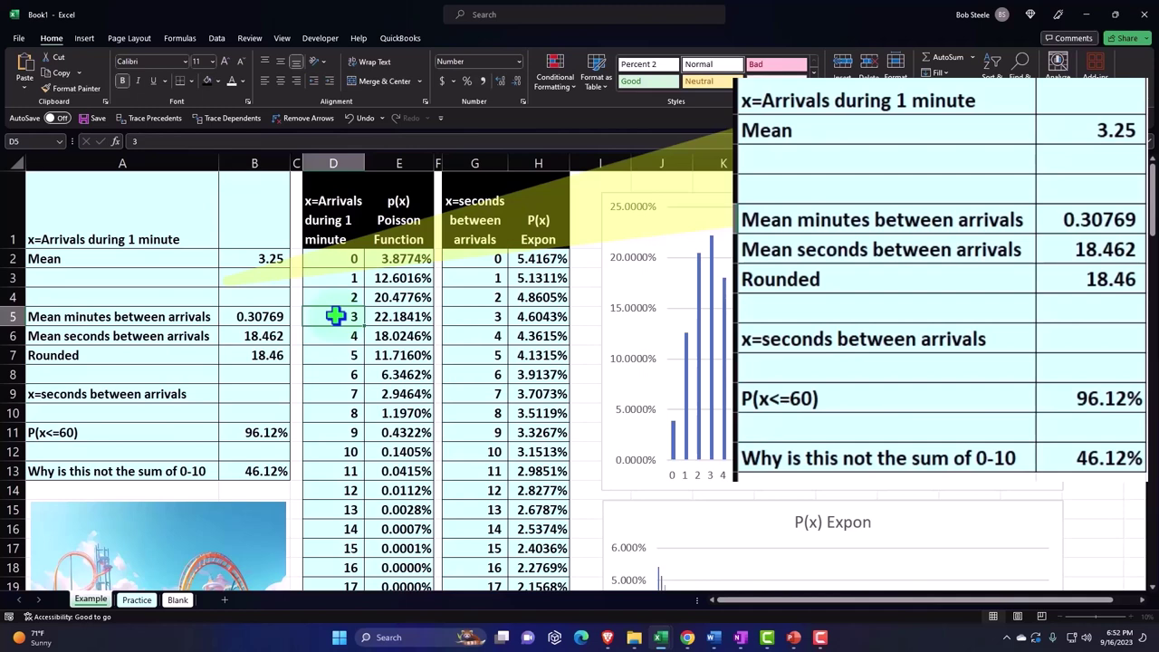
pyautogui.click(409, 310)
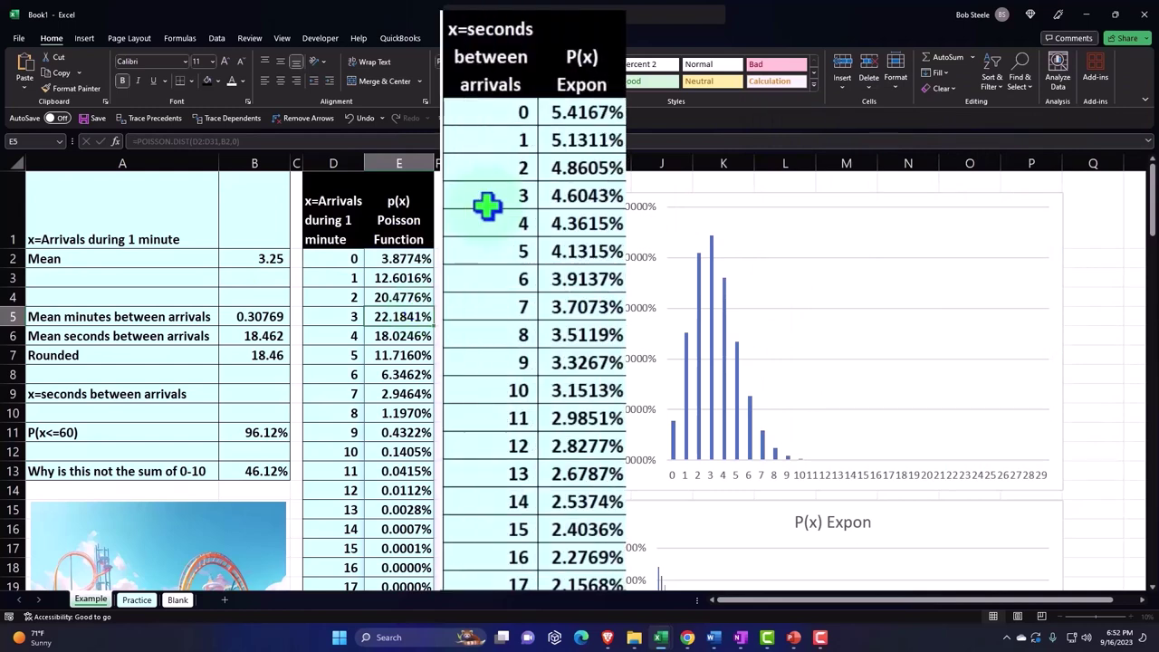
pyautogui.click(471, 323)
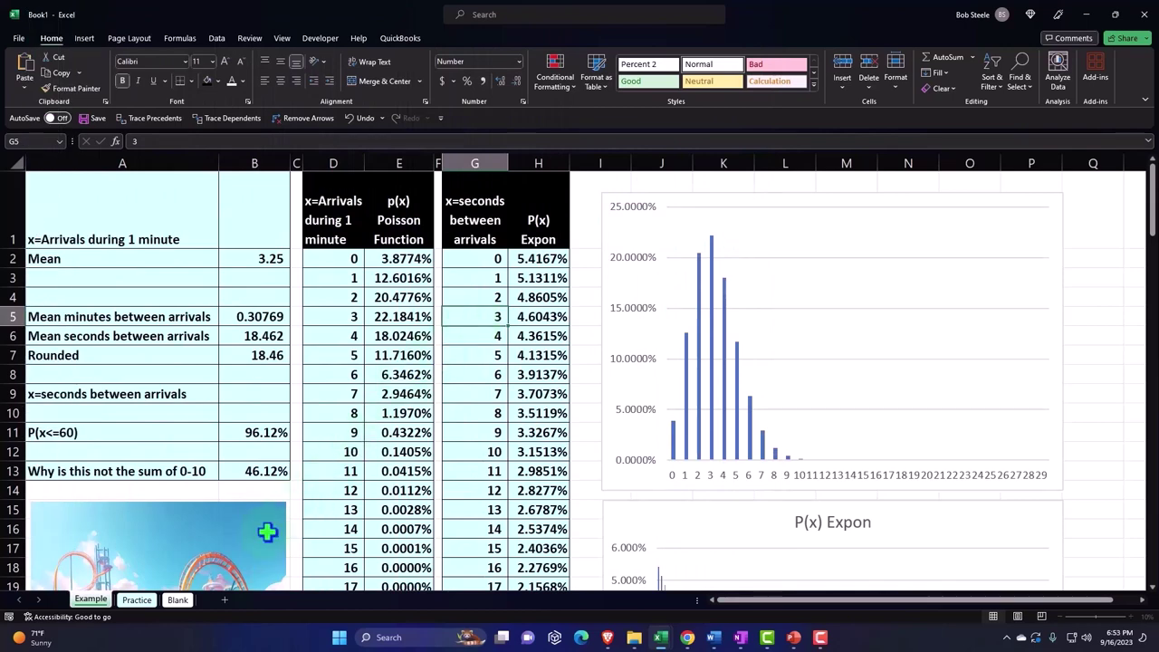
# - On the Blank sheet, move the roller-coaster picture to row 13 and give every cell Currency format with symbol None
pyautogui.click(179, 599)
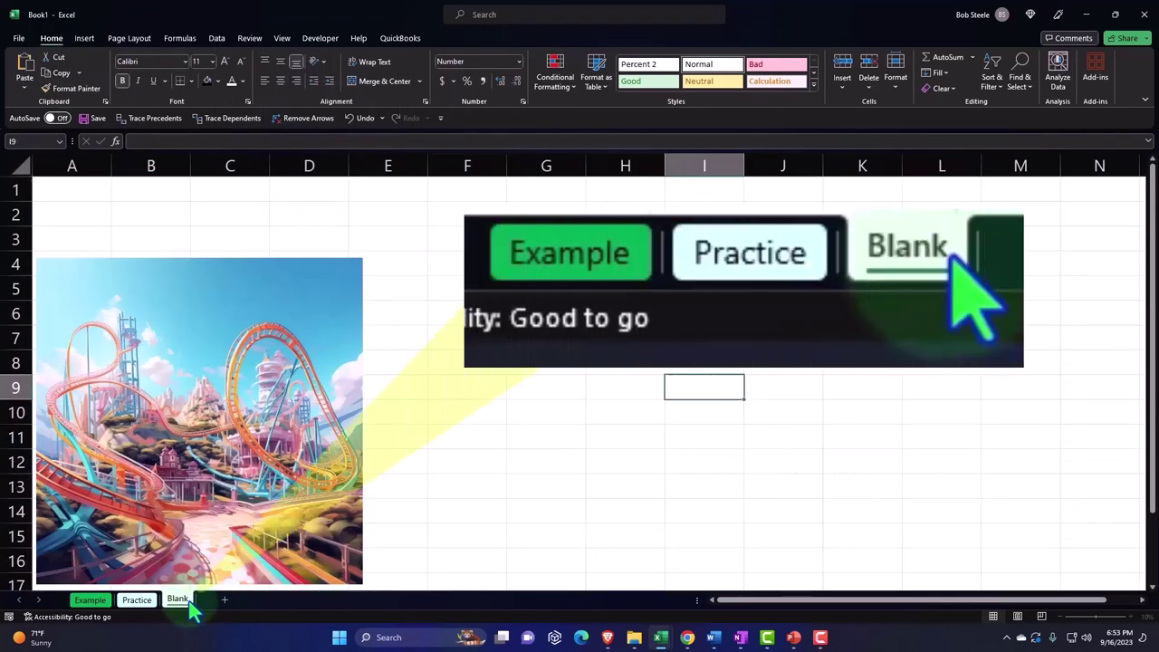
pyautogui.moveTo(103, 297); pyautogui.dragTo(99, 519)
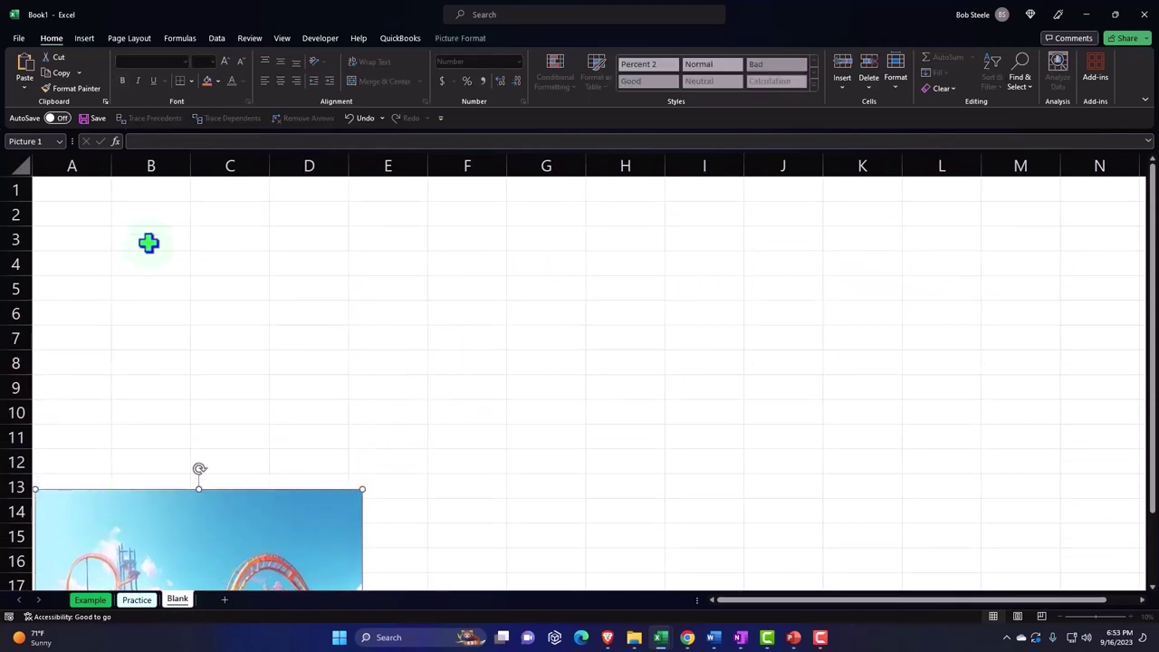
pyautogui.click(23, 168)
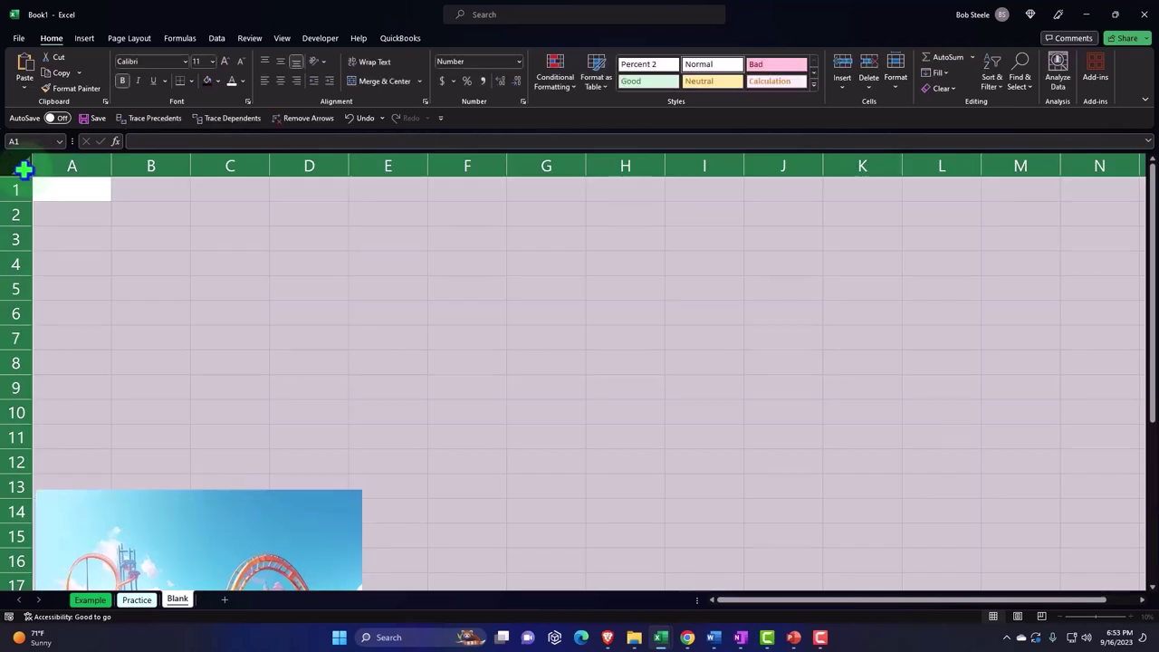
pyautogui.rightClick(350, 254)
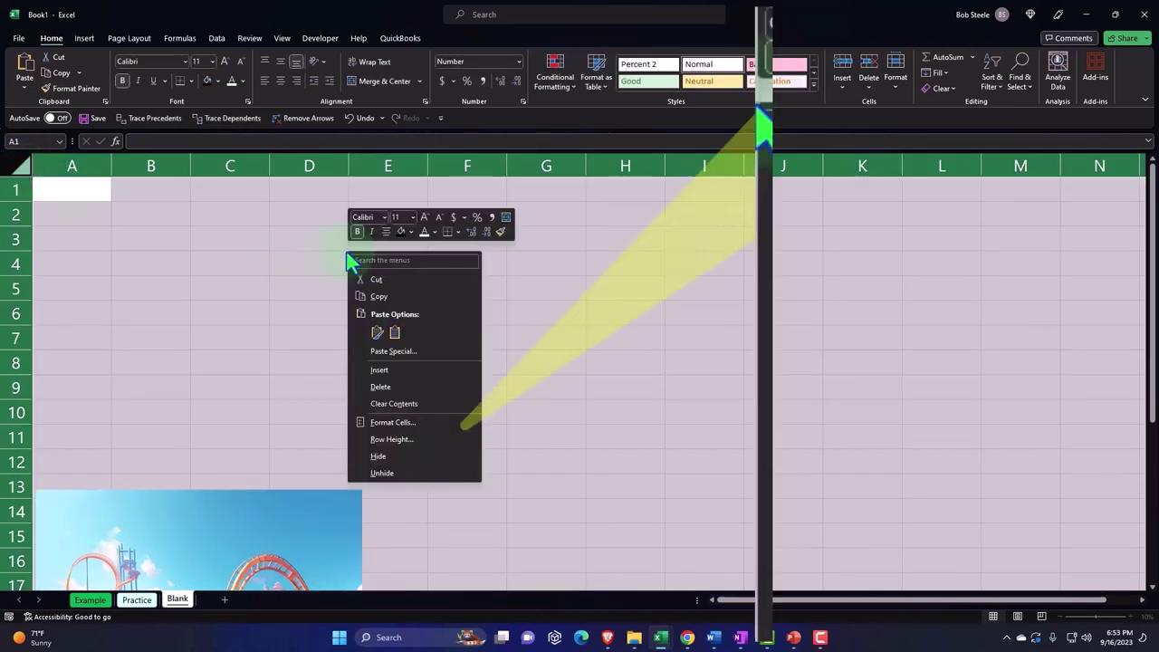
pyautogui.click(393, 423)
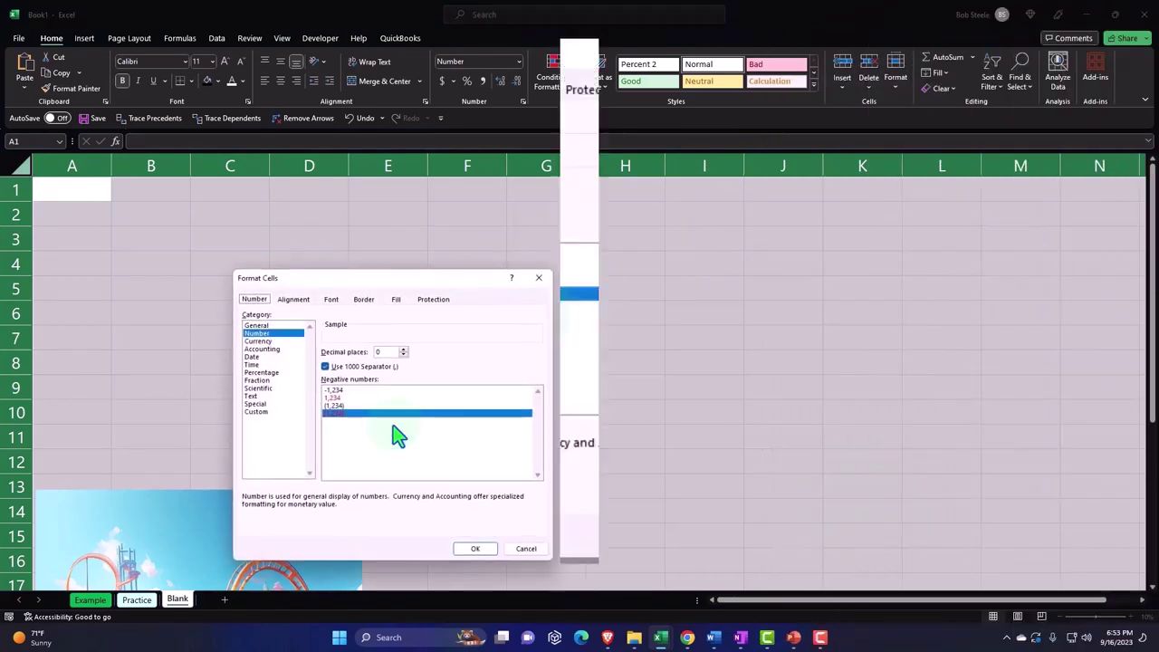
pyautogui.click(284, 164)
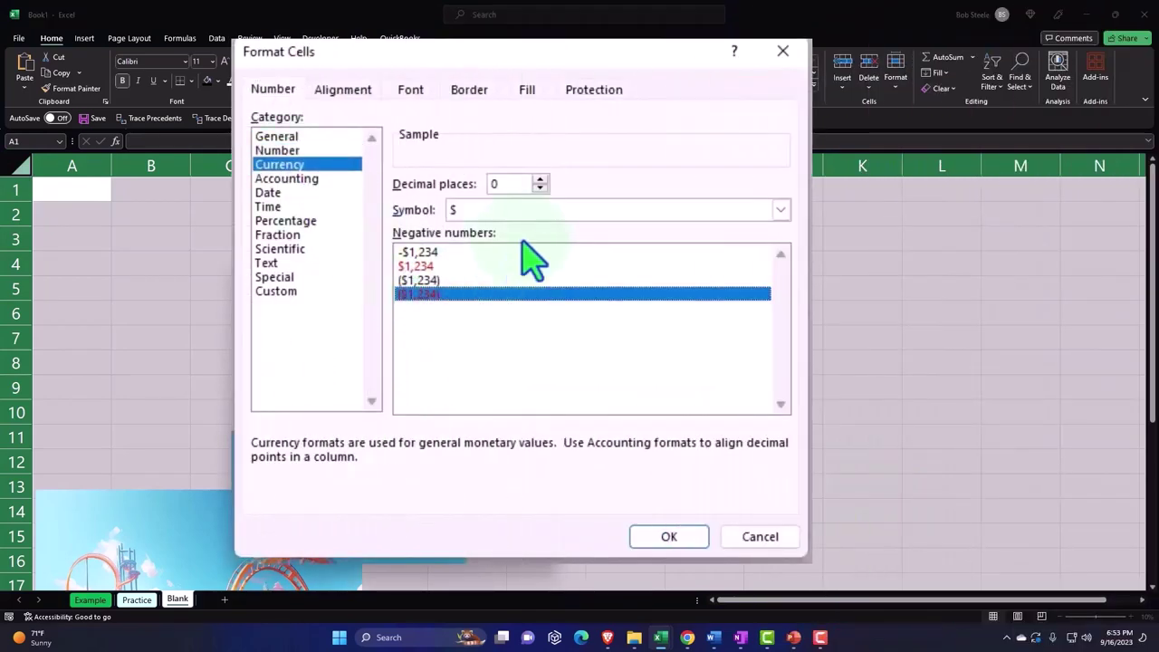
pyautogui.click(541, 211)
pyautogui.click(543, 230)
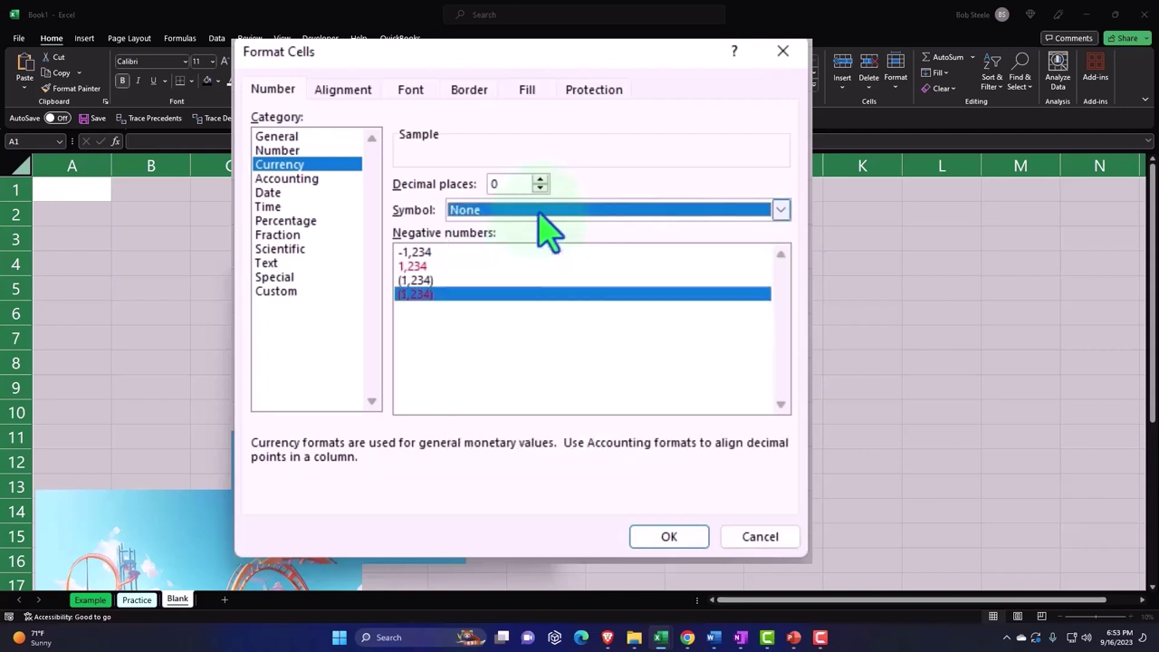
pyautogui.click(668, 536)
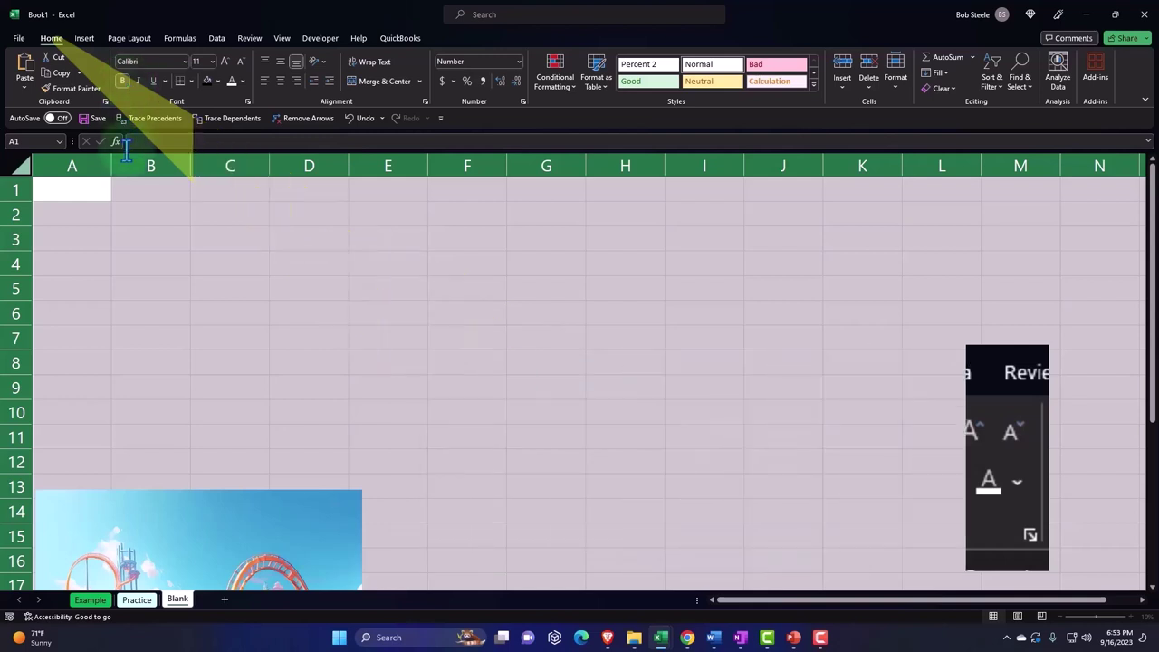
# - Enter 'x=Arrivals durring 1 minute' in A1 and 'Mean' in A2
pyautogui.click(91, 205)
pyautogui.scroll(3, 105, 320)
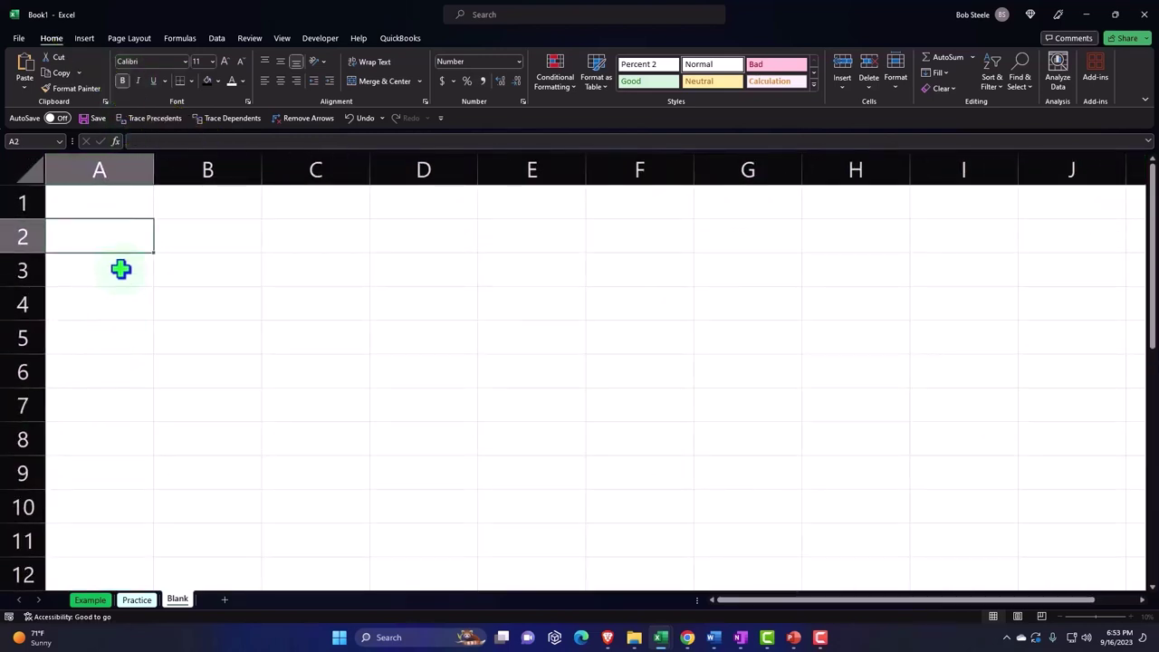
pyautogui.click(103, 203)
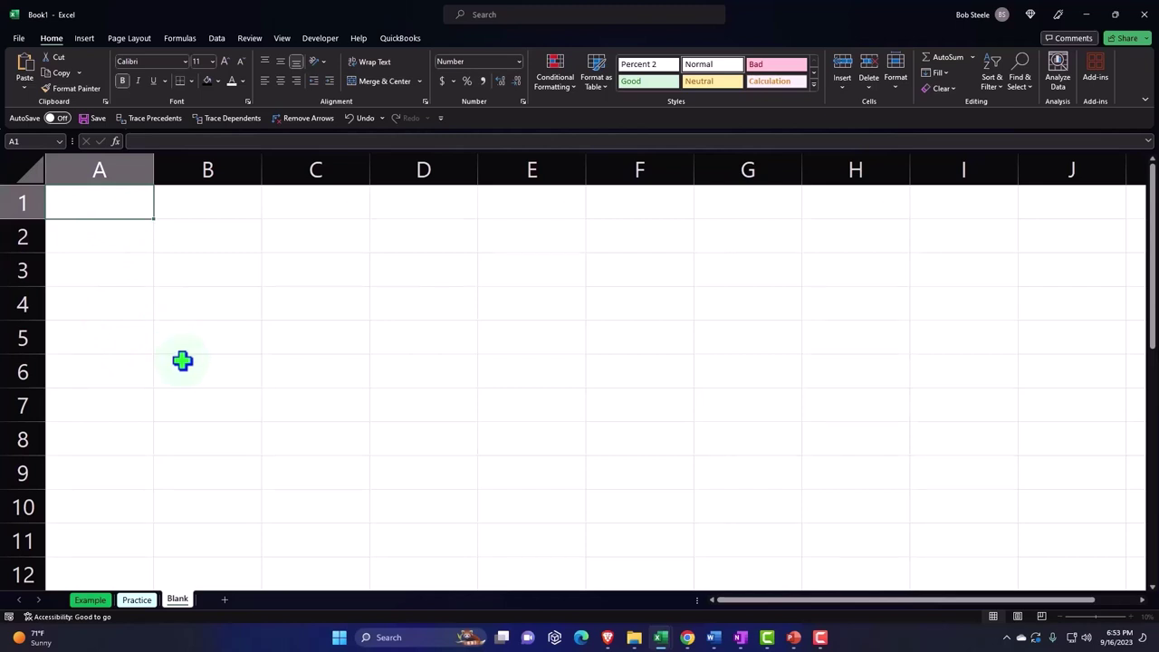
pyautogui.write('x')
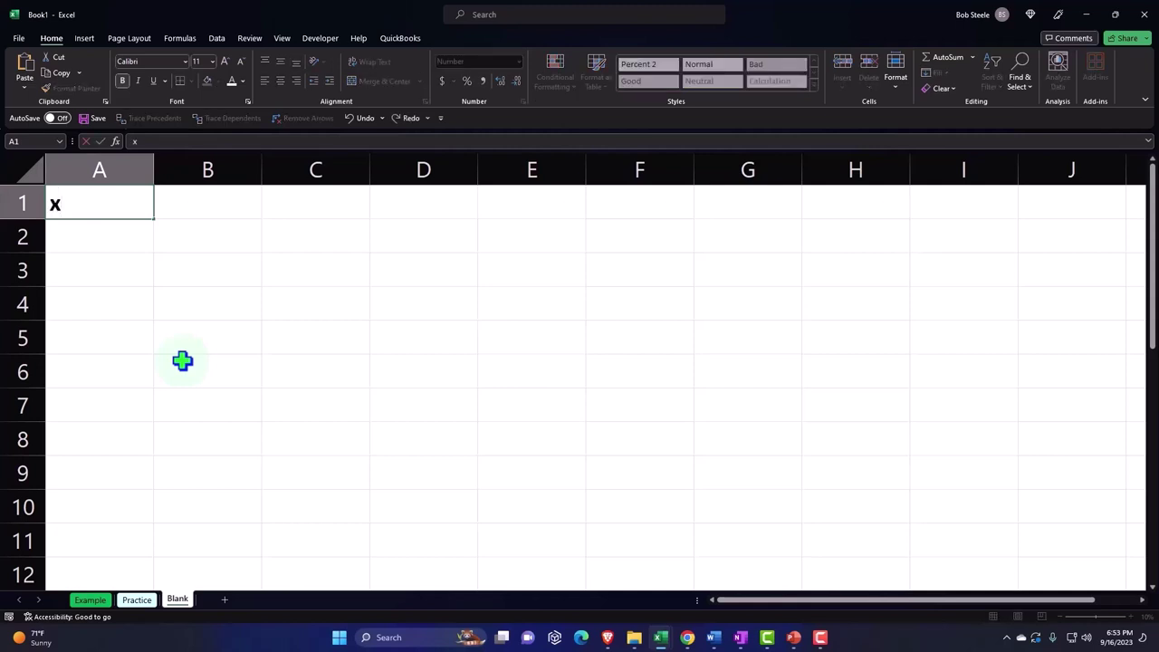
pyautogui.write('=')
pyautogui.write('Arri')
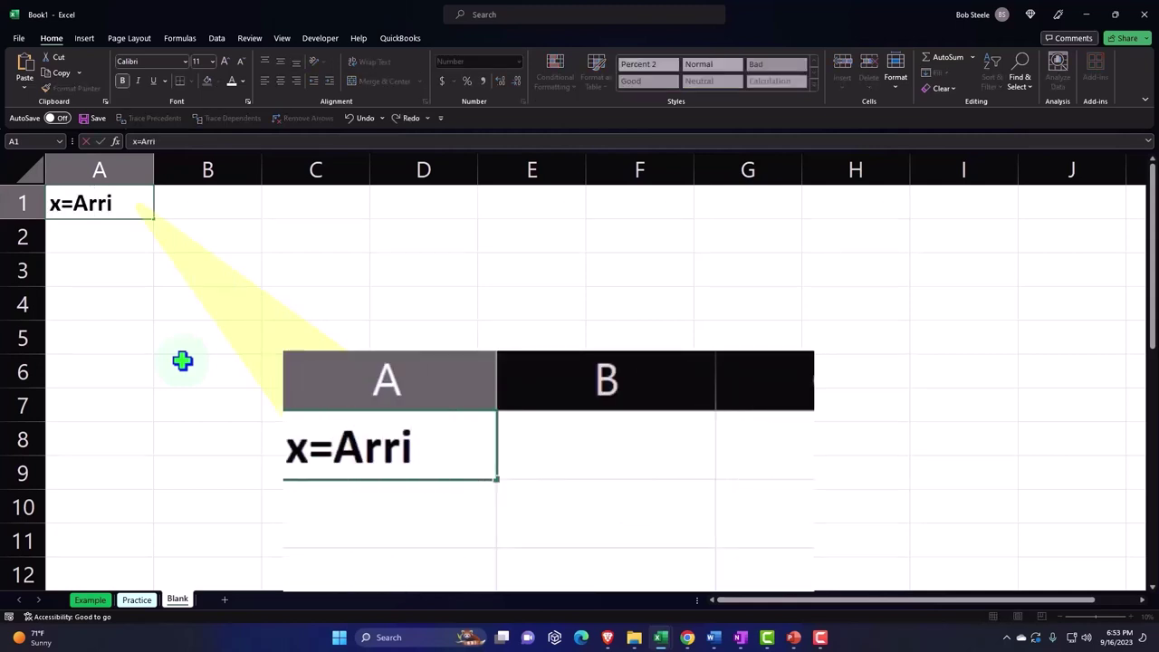
pyautogui.write('vals durri')
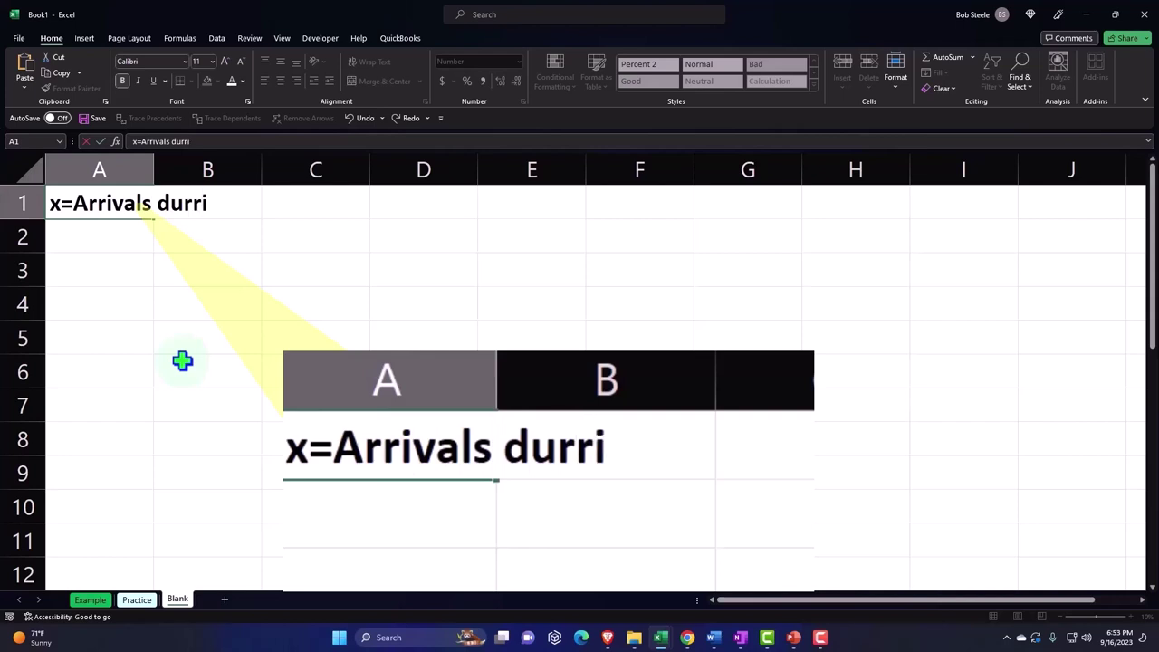
pyautogui.write('ng 1')
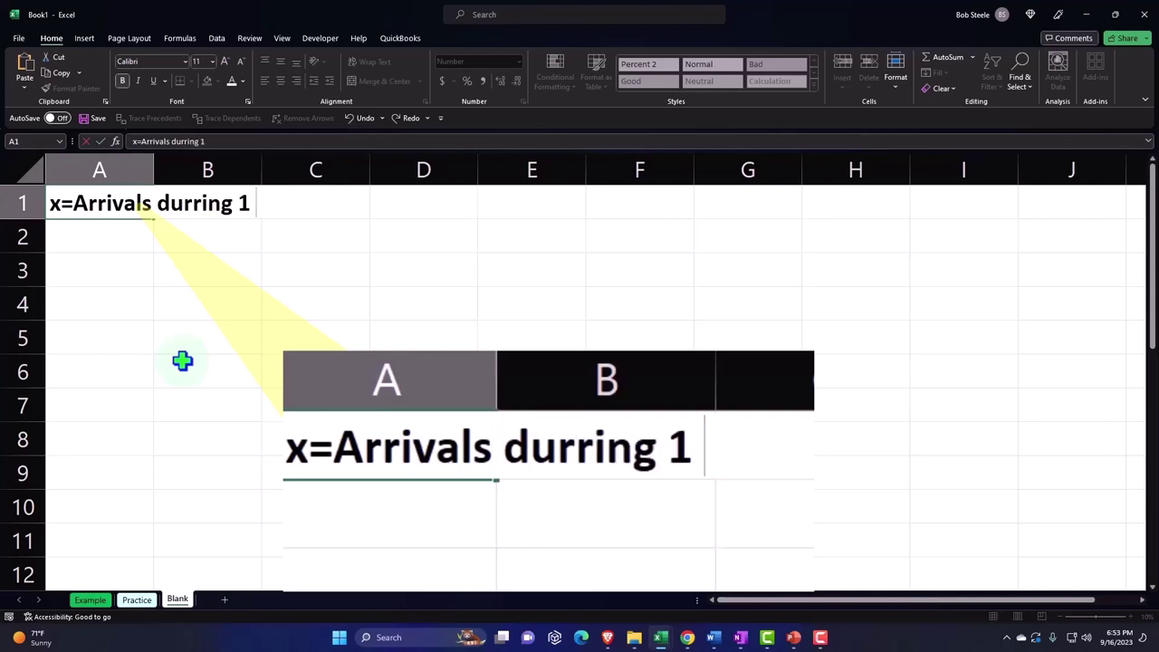
pyautogui.write(' minute')
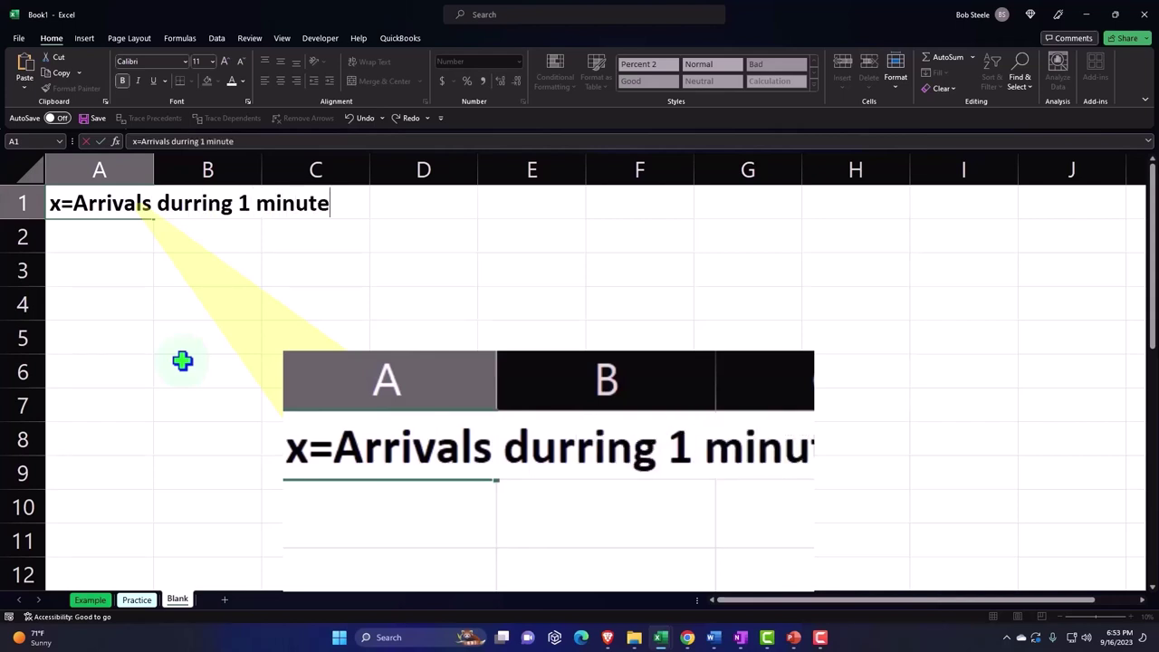
pyautogui.press('Return')
pyautogui.write('Mea')
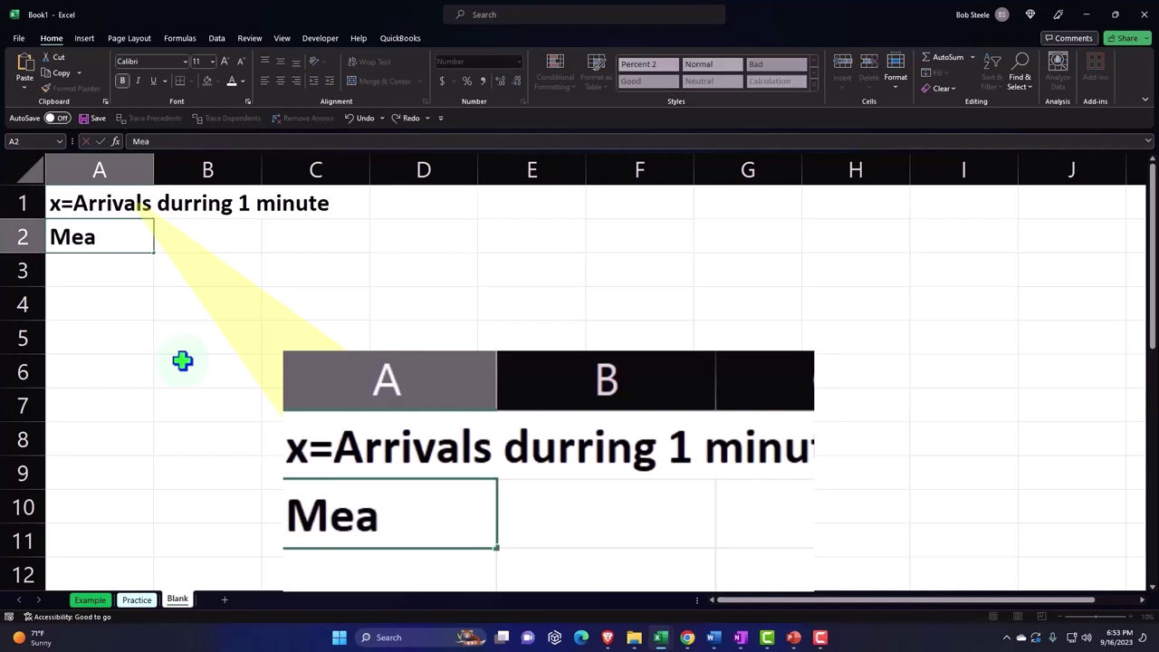
pyautogui.write('n')
pyautogui.press('Tab')
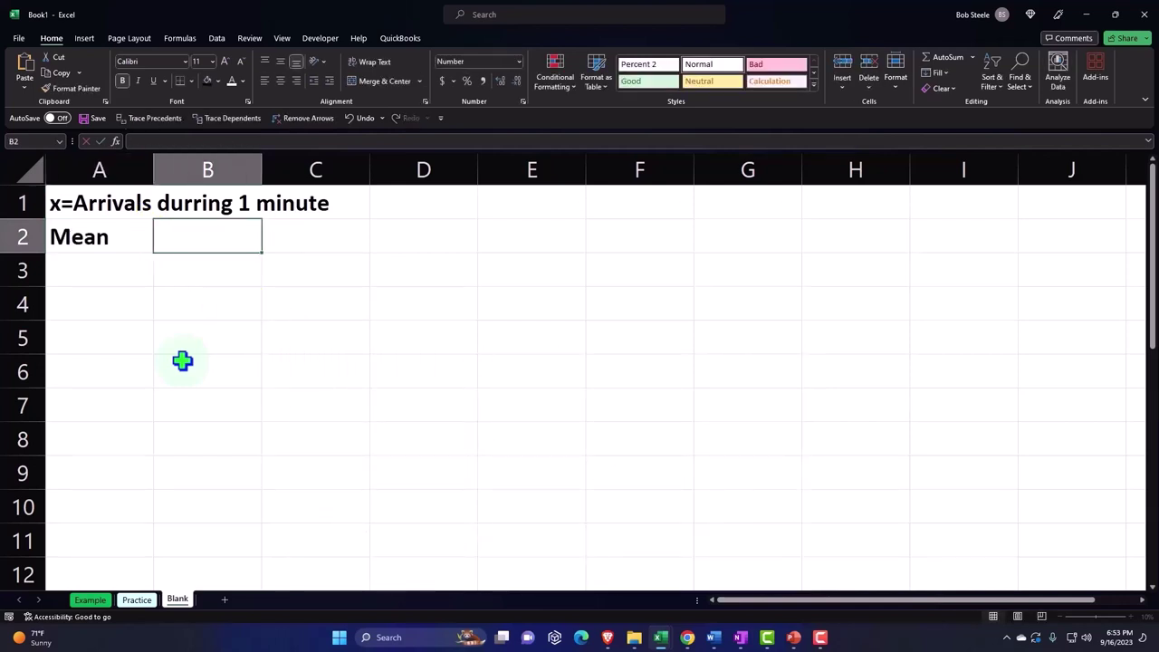
# - Enter the mean 3.25 in B2 and show it with two decimal places
pyautogui.write('3.25')
pyautogui.press('Return')
pyautogui.press('Up')
pyautogui.press('Right')
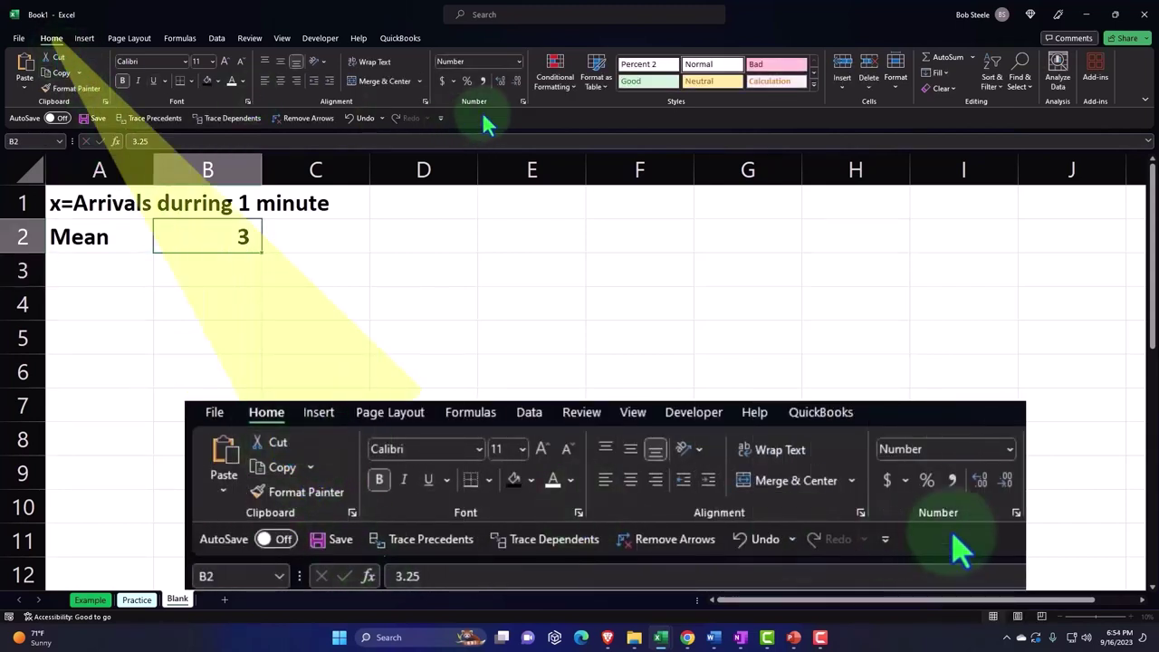
pyautogui.click(500, 81)
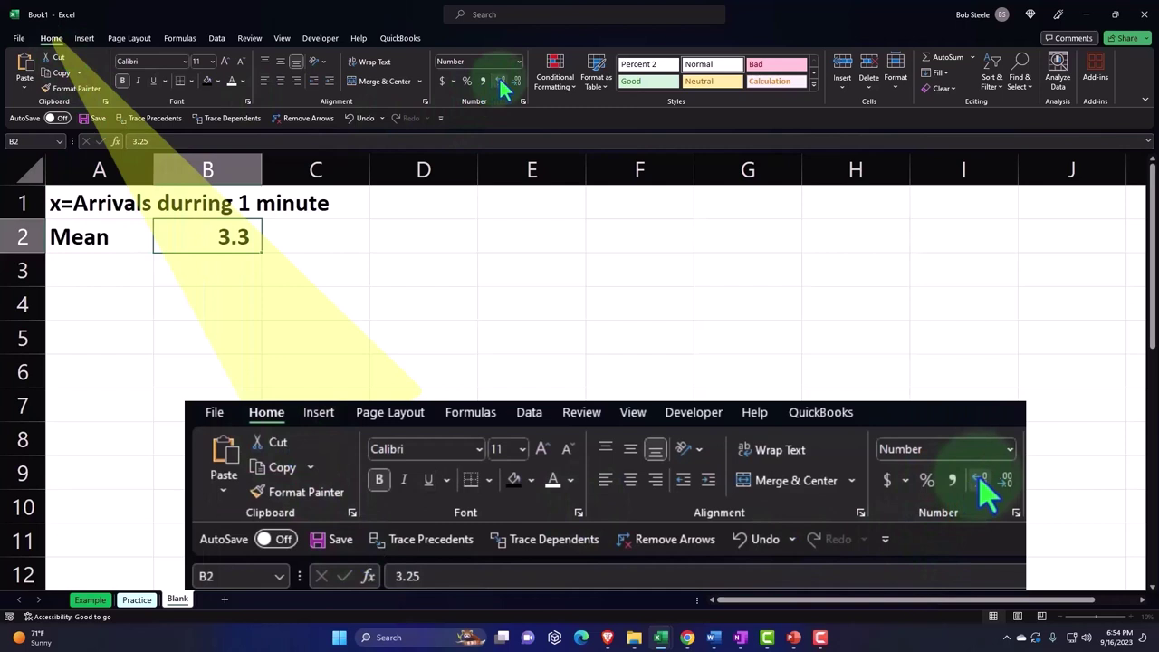
pyautogui.click(500, 81)
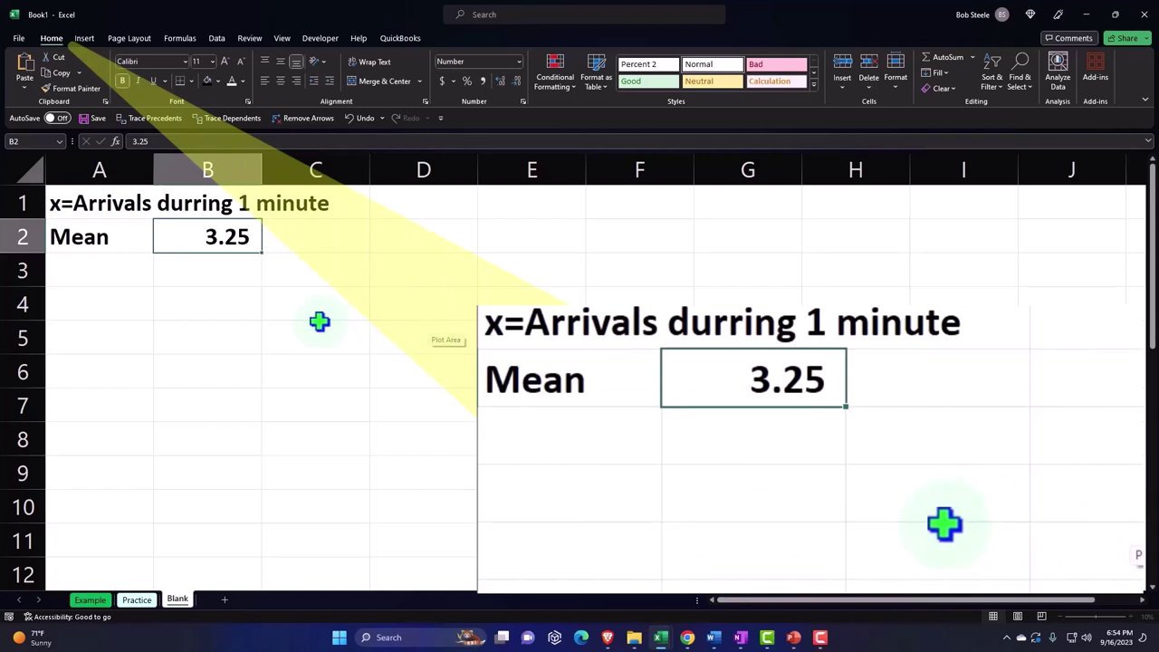
# - Type 'Mean minutes between arrivals' in A4 and AutoFit column A to fit the label
pyautogui.click(116, 302)
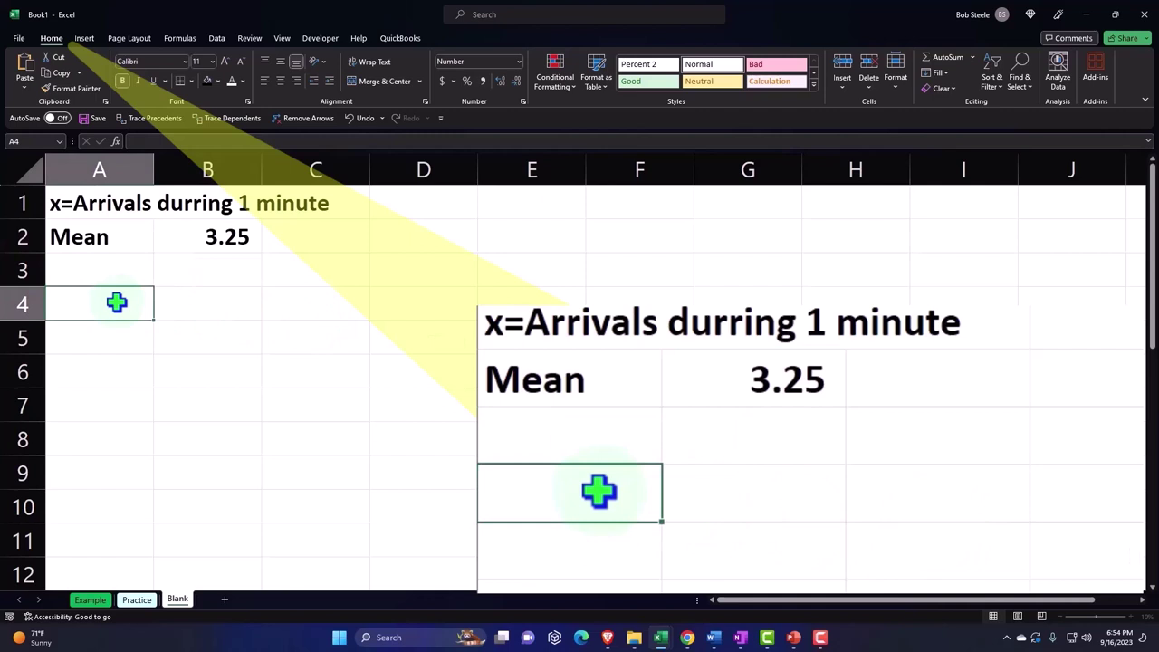
pyautogui.write('M')
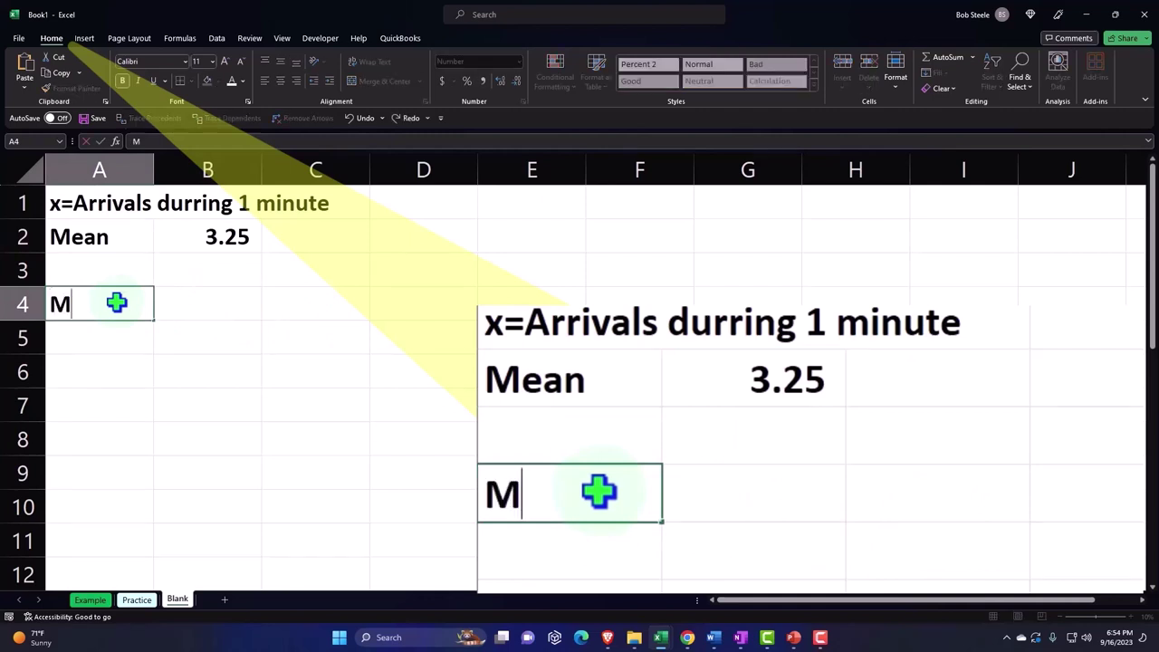
pyautogui.write('ean minute')
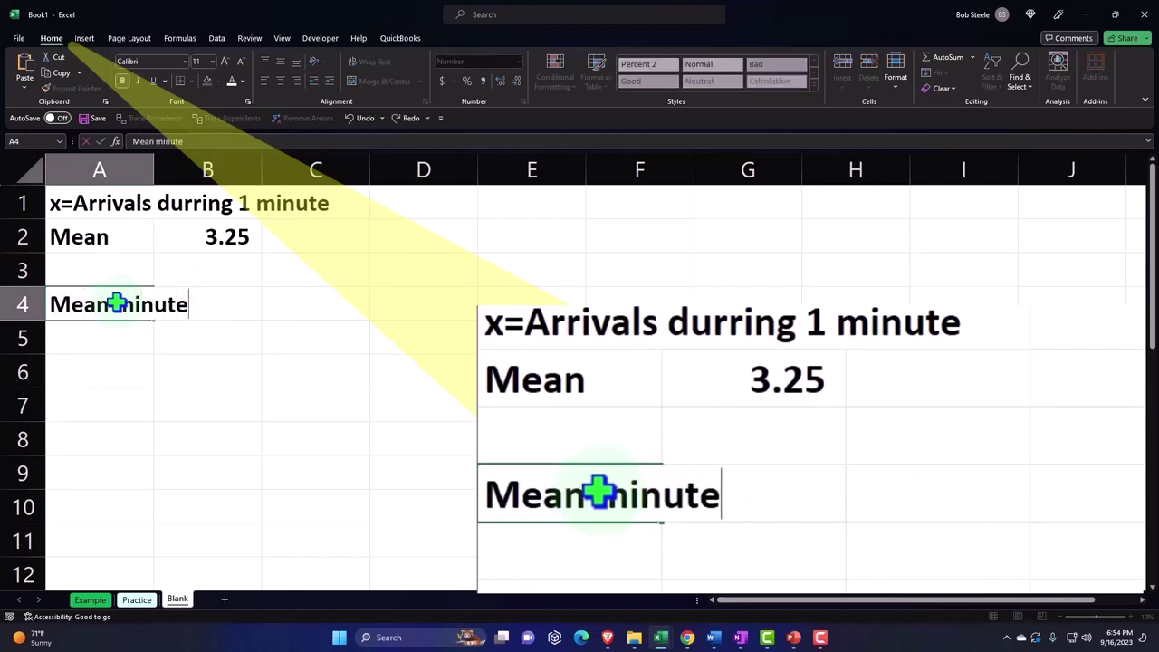
pyautogui.write('s between')
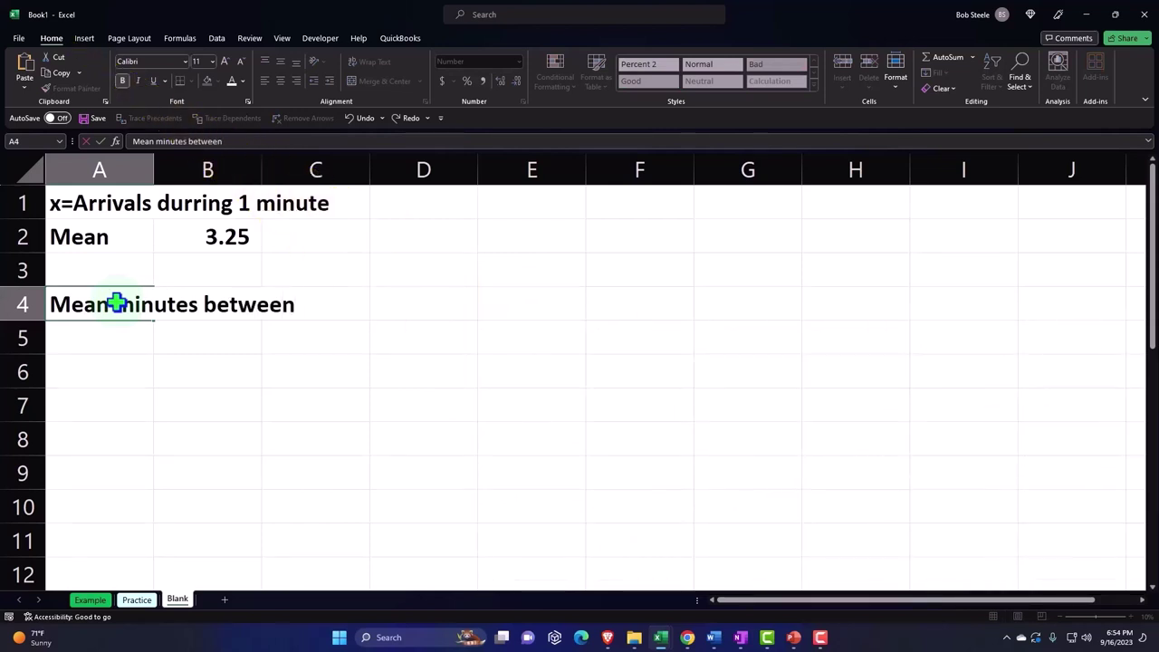
pyautogui.write(' arrival')
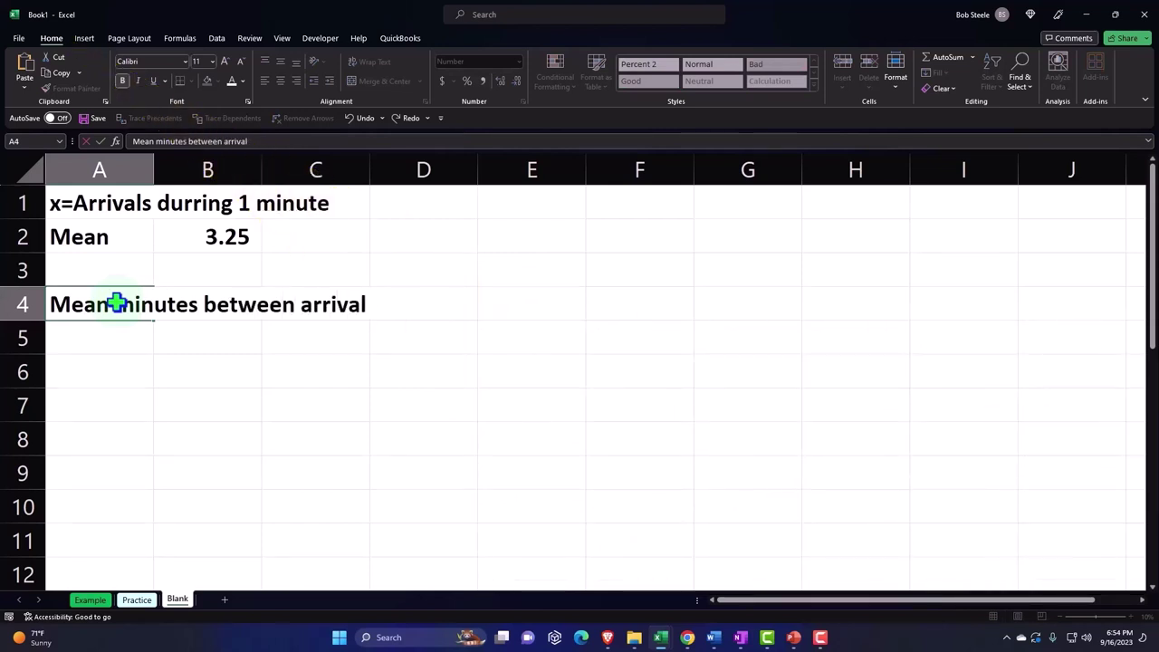
pyautogui.write('s')
pyautogui.press('Return')
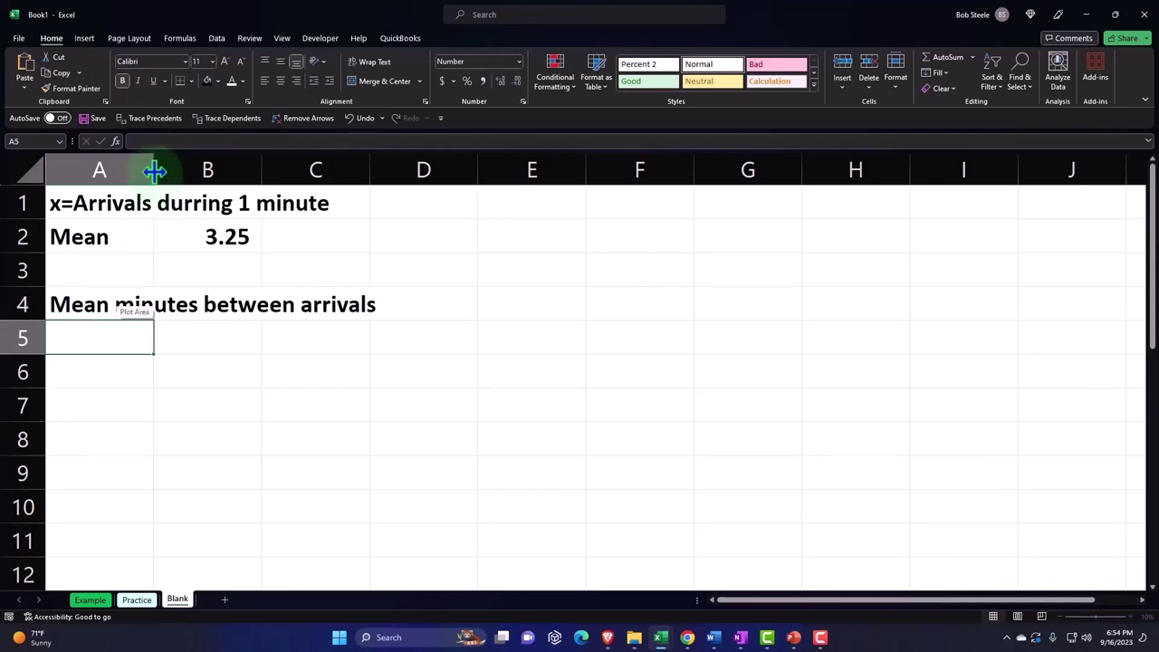
pyautogui.doubleClick(154, 170)
pyautogui.click(415, 307)
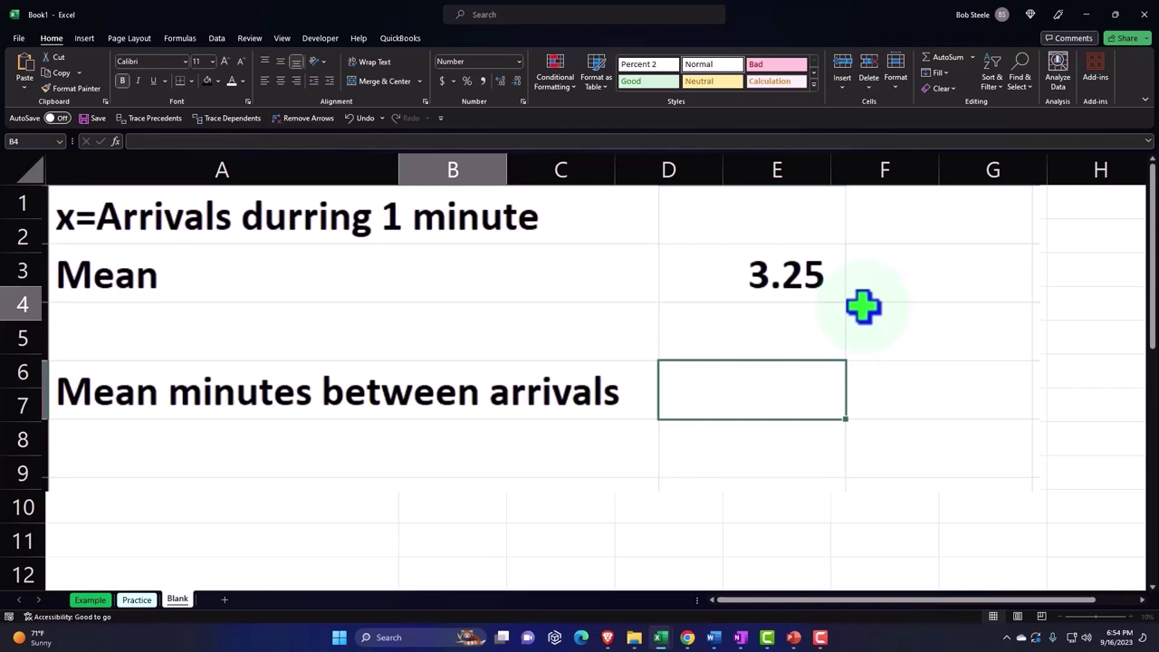
# - Enter =1/B2 in B4 and show the result to five decimals as 0.30769
pyautogui.write('=')
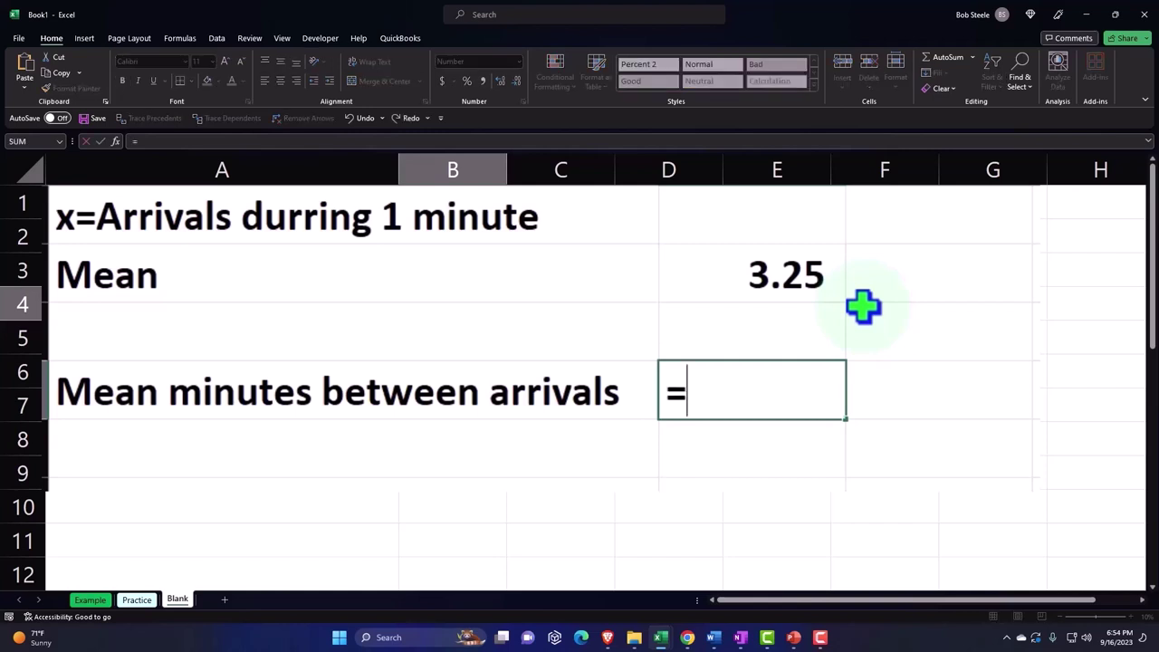
pyautogui.write('1/')
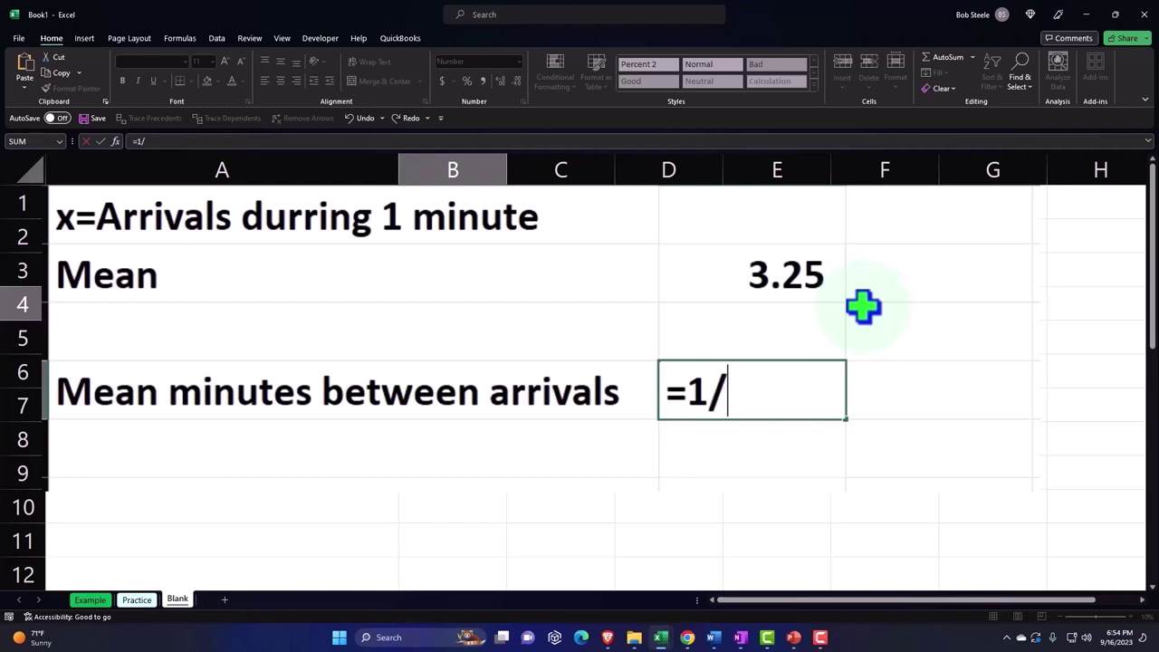
pyautogui.press('Up')
pyautogui.press('Up')
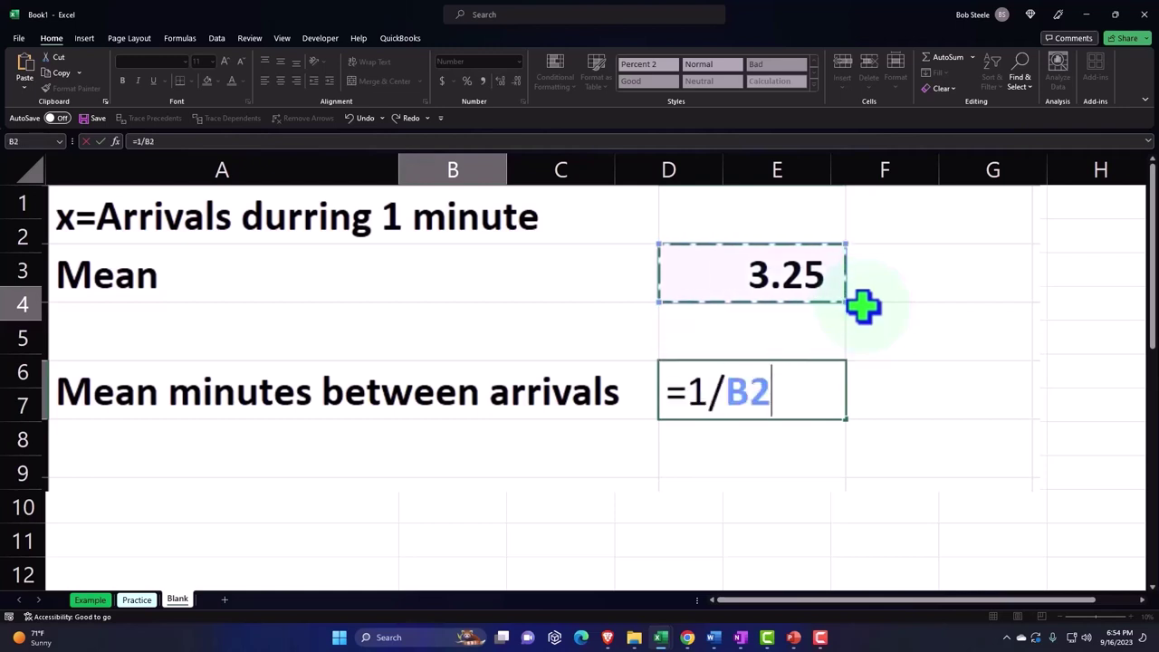
pyautogui.press('Return')
pyautogui.press('Up')
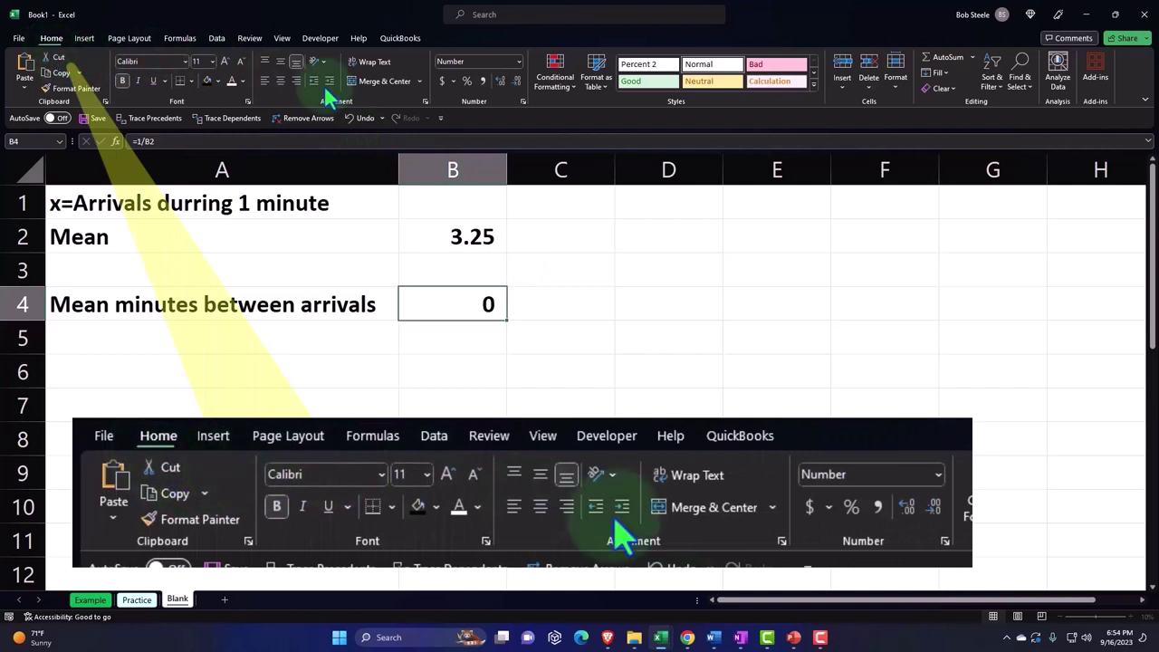
pyautogui.click(502, 79)
pyautogui.click(502, 80)
pyautogui.click(502, 79)
pyautogui.click(501, 80)
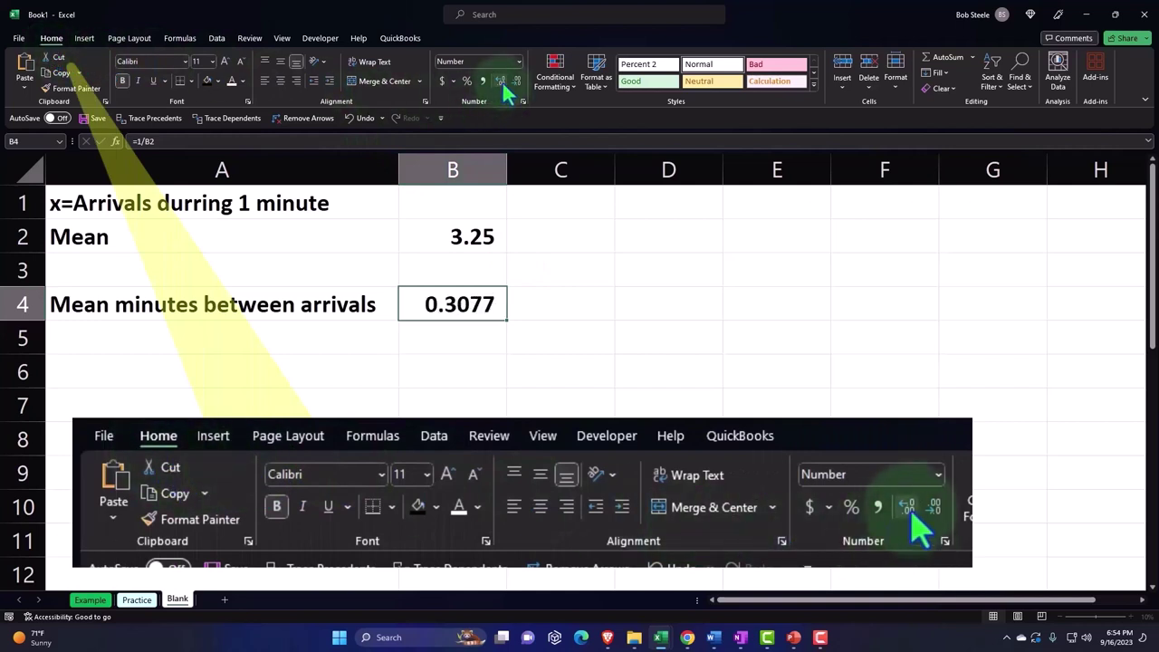
pyautogui.click(502, 80)
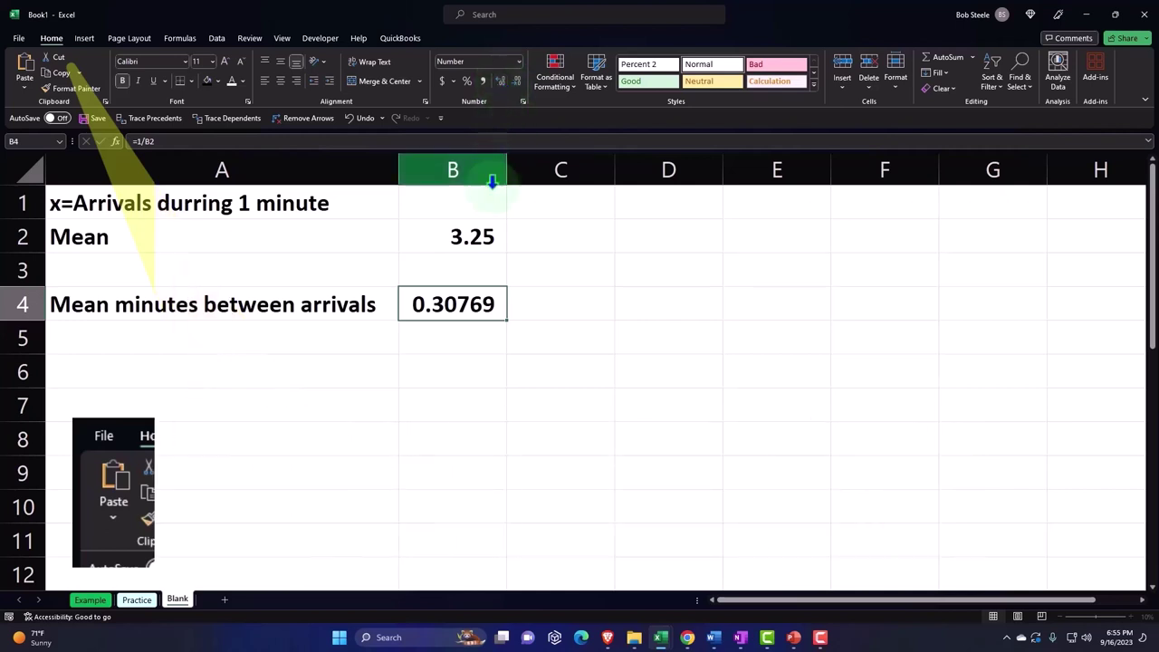
pyautogui.click(224, 338)
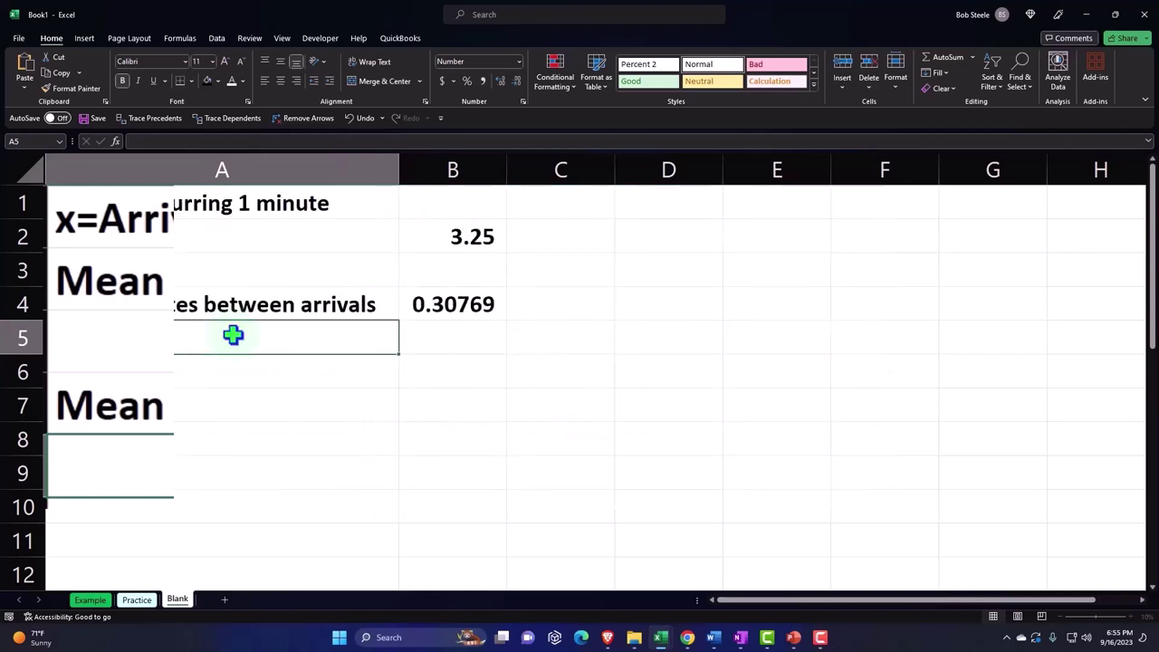
# - Label A5 'Mean seconds between arrivals'
pyautogui.write('Mean eaN')
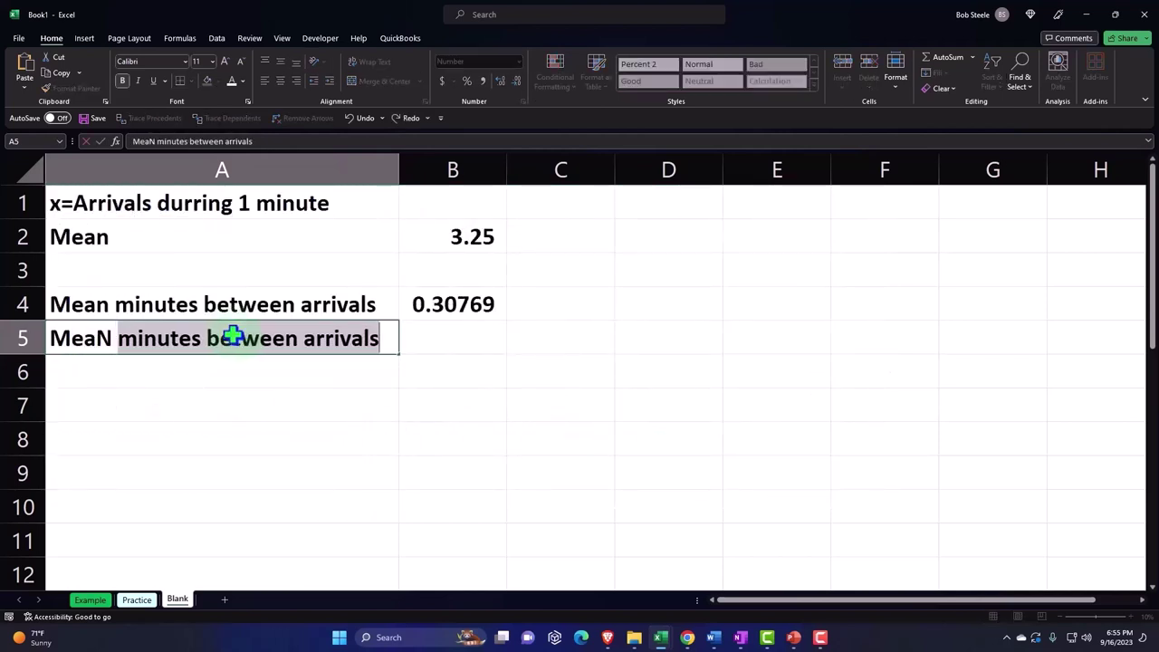
pyautogui.write(' SECON')
pyautogui.press('BackSpace')
pyautogui.press('BackSpace')
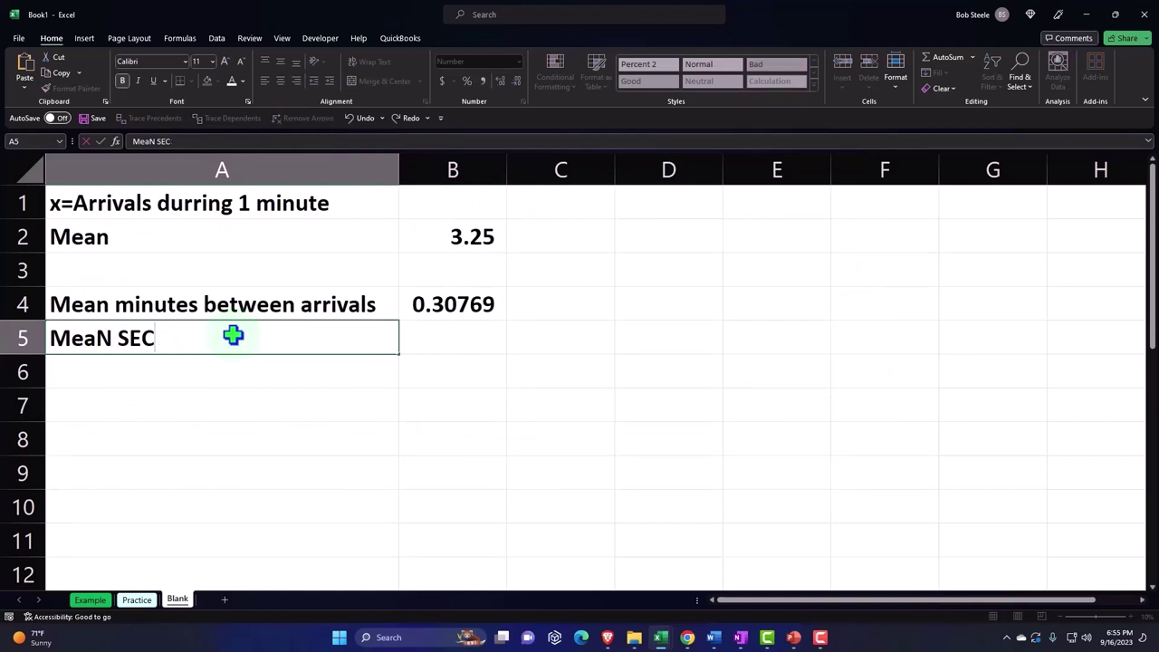
pyautogui.press('BackSpace')
pyautogui.press('BackSpace')
pyautogui.press('BackSpace')
pyautogui.press('BackSpace')
pyautogui.press('BackSpace')
pyautogui.write('n')
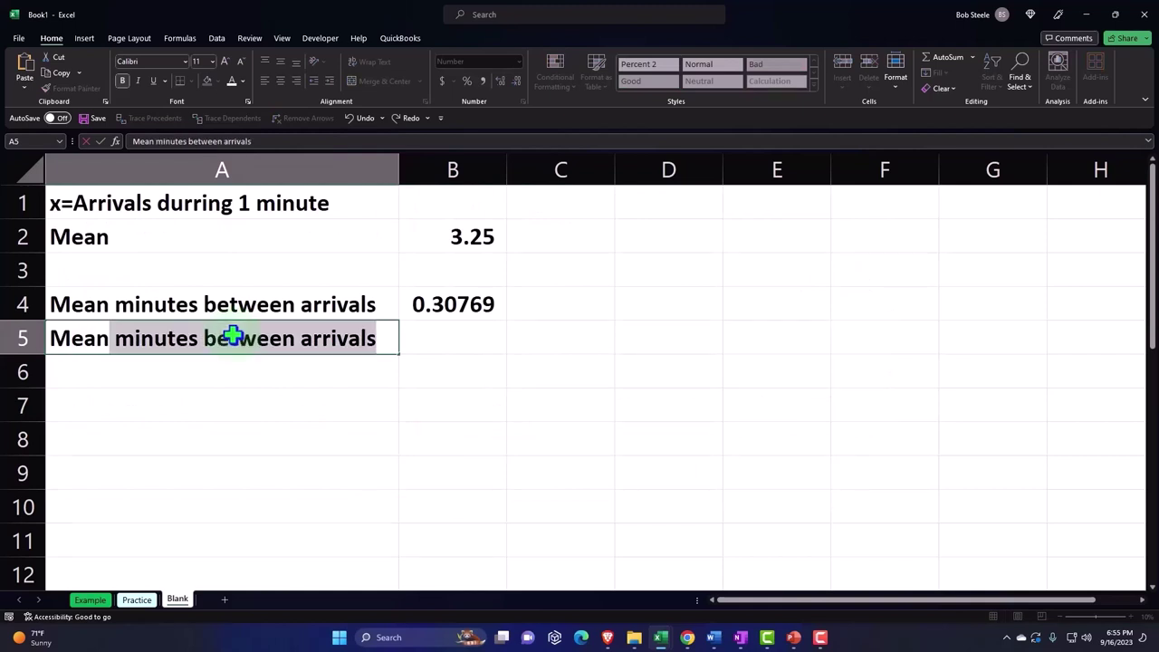
pyautogui.write(' seconds b')
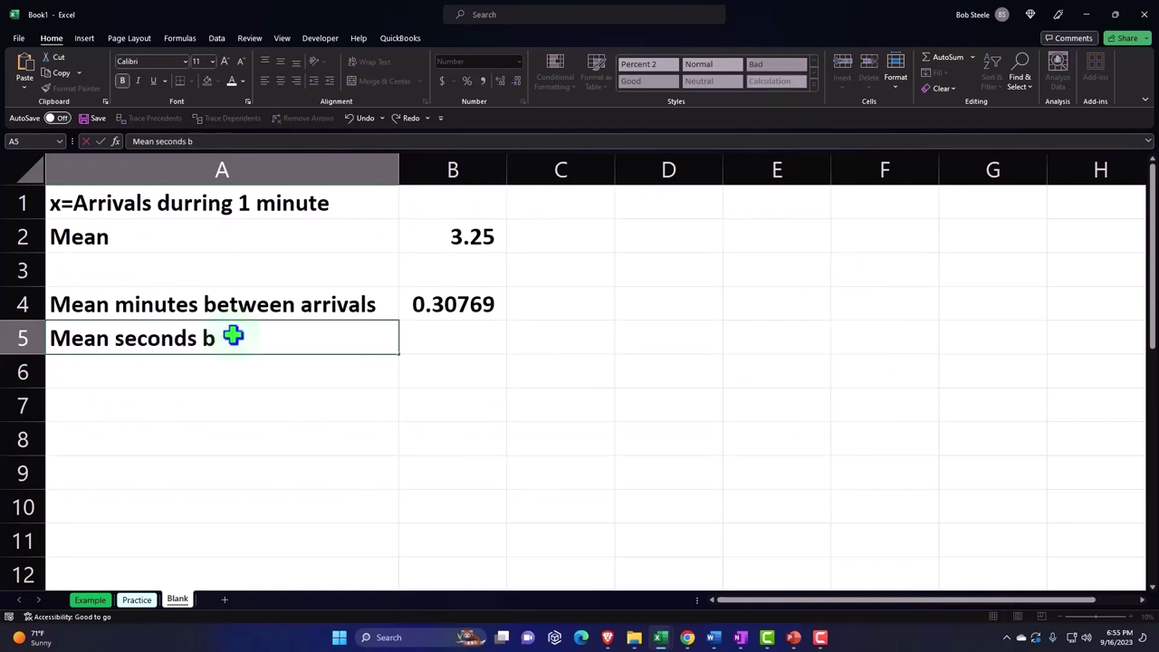
pyautogui.write('etween ari')
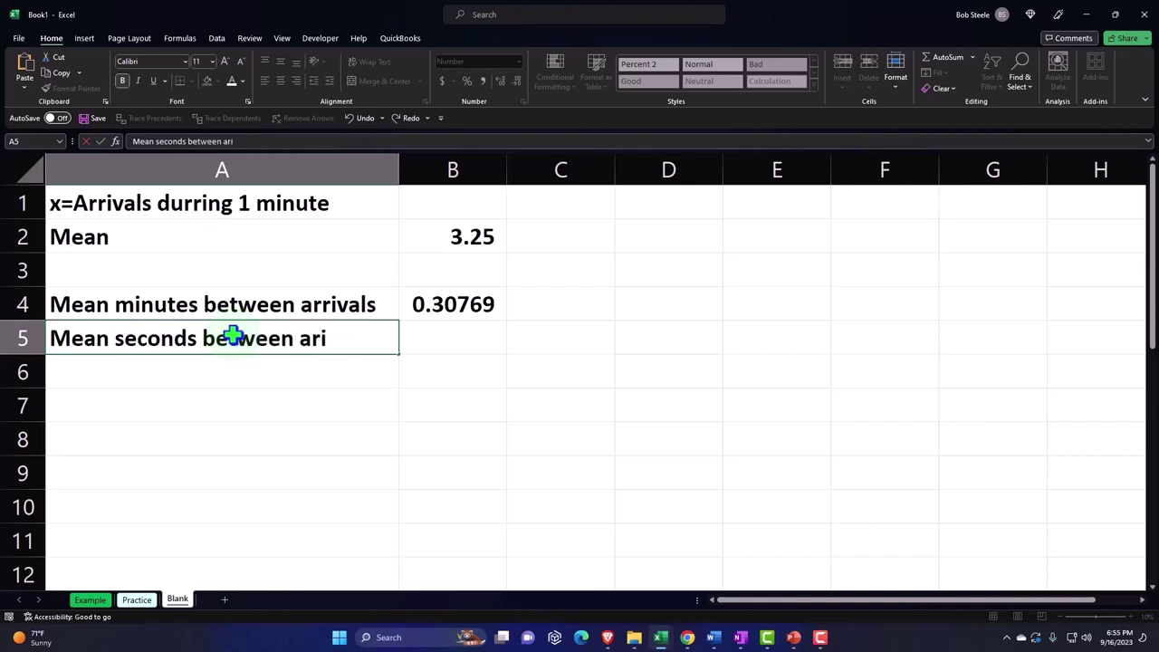
pyautogui.write('=')
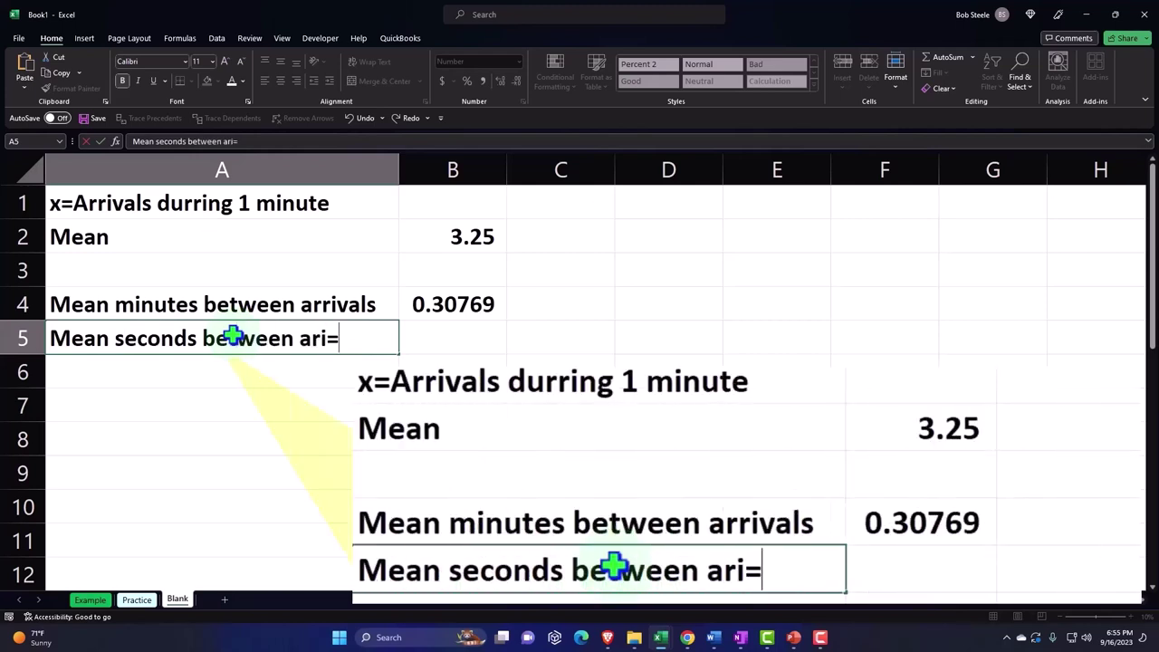
pyautogui.press('BackSpace')
pyautogui.press('BackSpace')
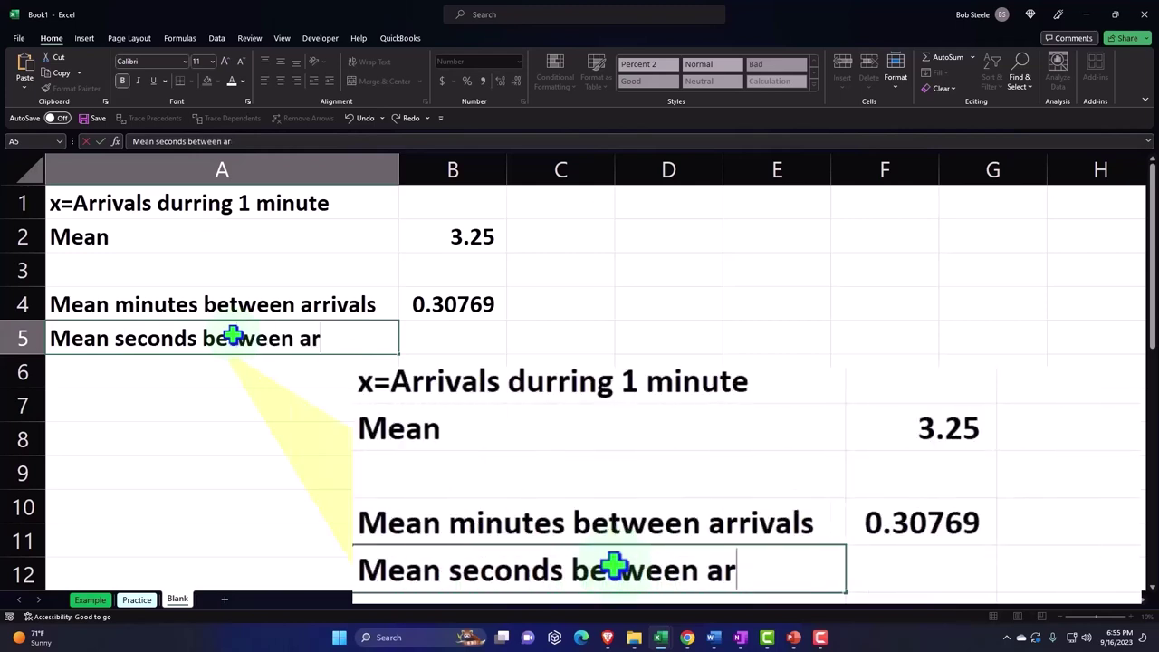
pyautogui.write('rivals')
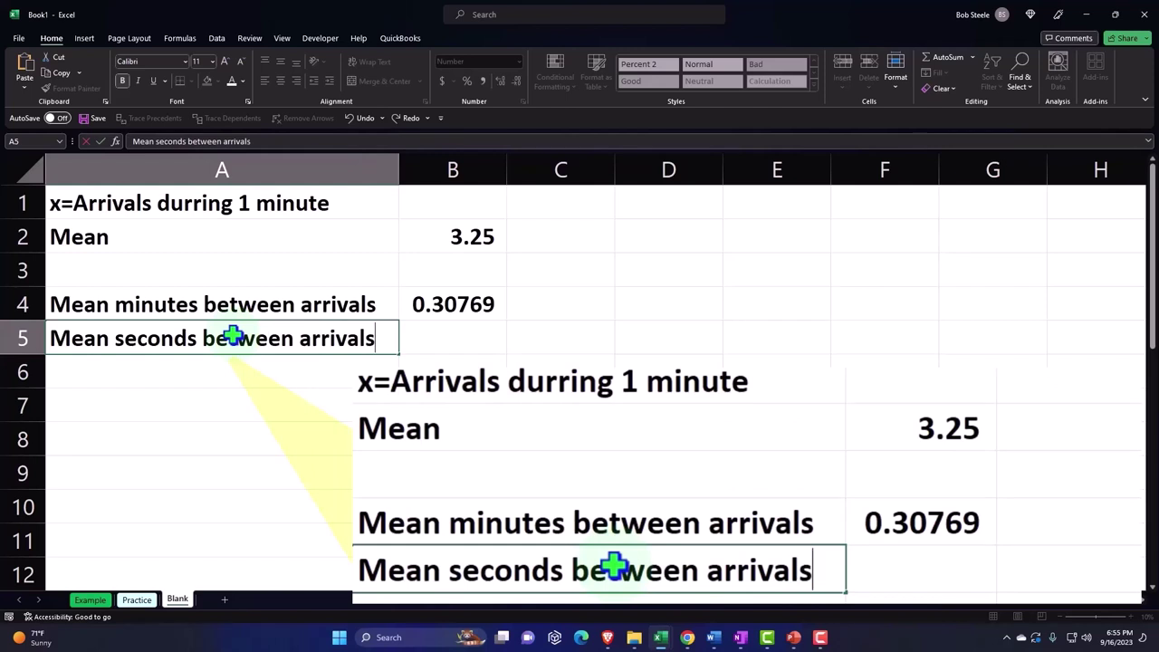
pyautogui.press('Tab')
# - Enter =B4*60 in B5 and display the result with two decimals as 18.46
pyautogui.write('=')
pyautogui.press('Up')
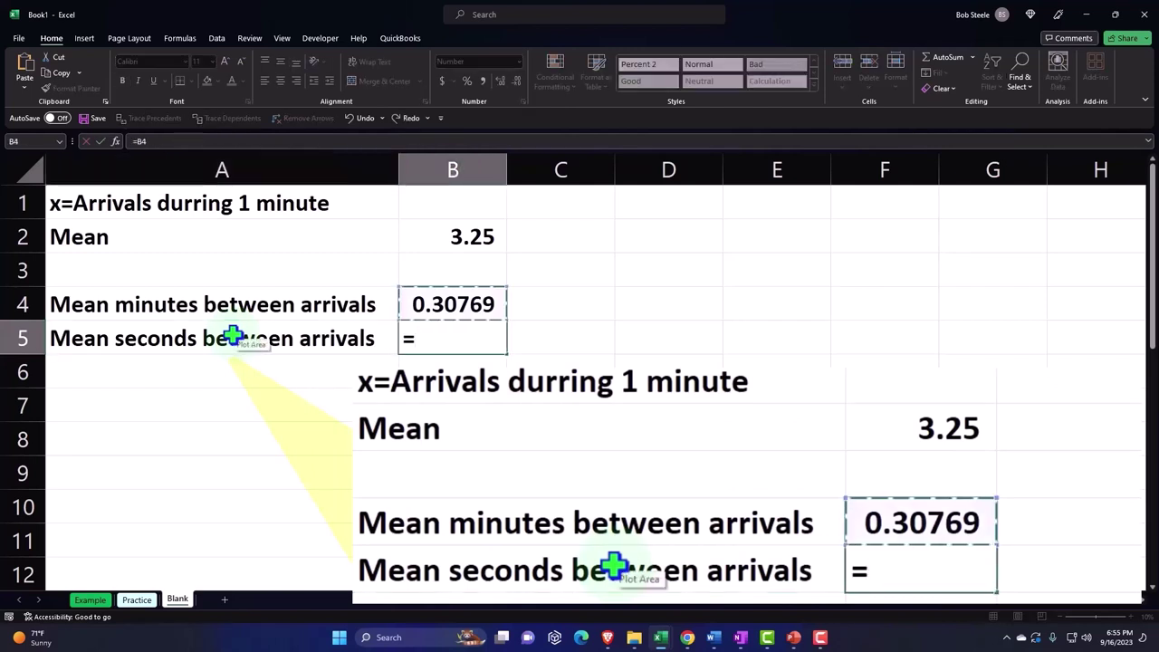
pyautogui.write('*')
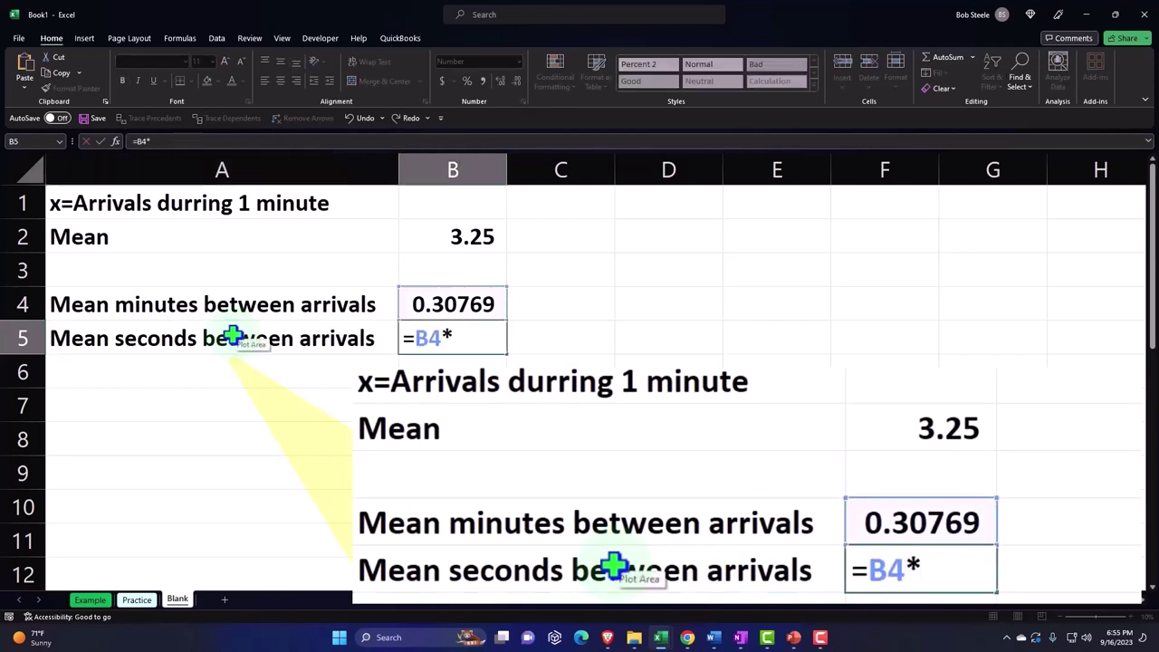
pyautogui.write('60')
pyautogui.press('Return')
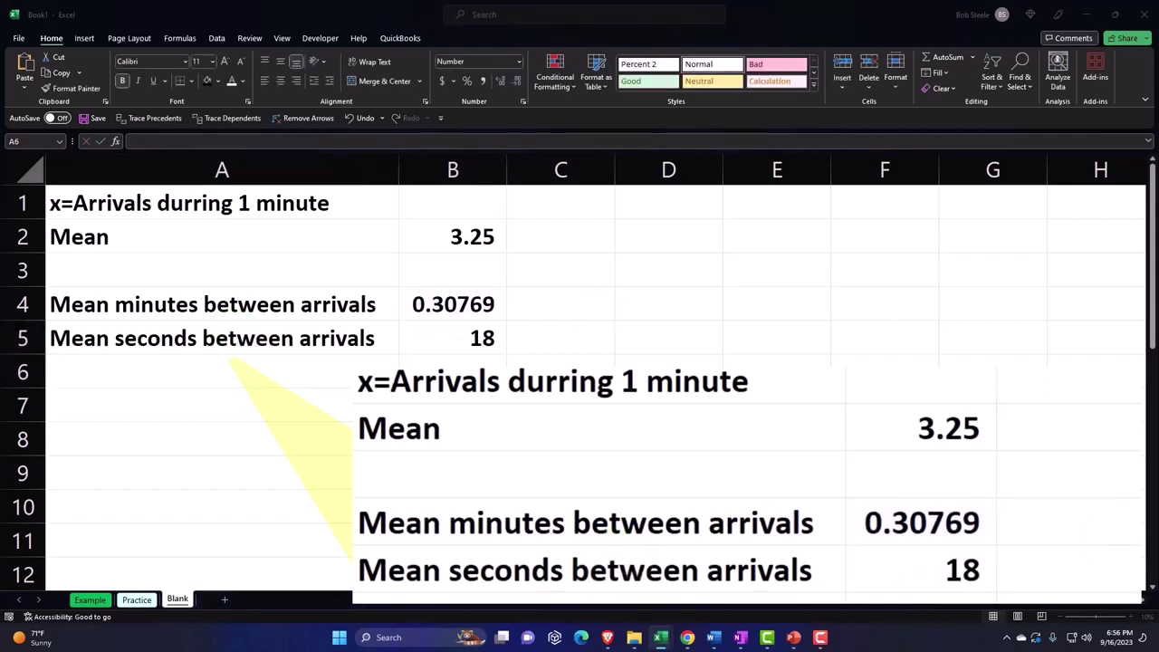
pyautogui.click(480, 337)
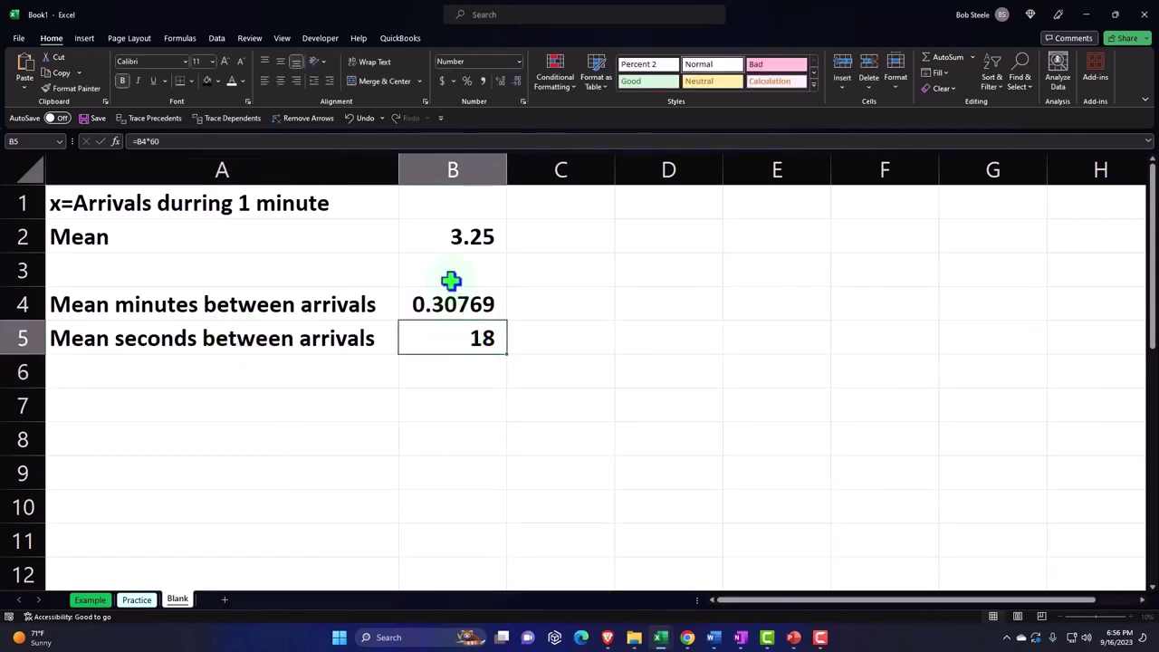
pyautogui.click(501, 81)
pyautogui.click(500, 80)
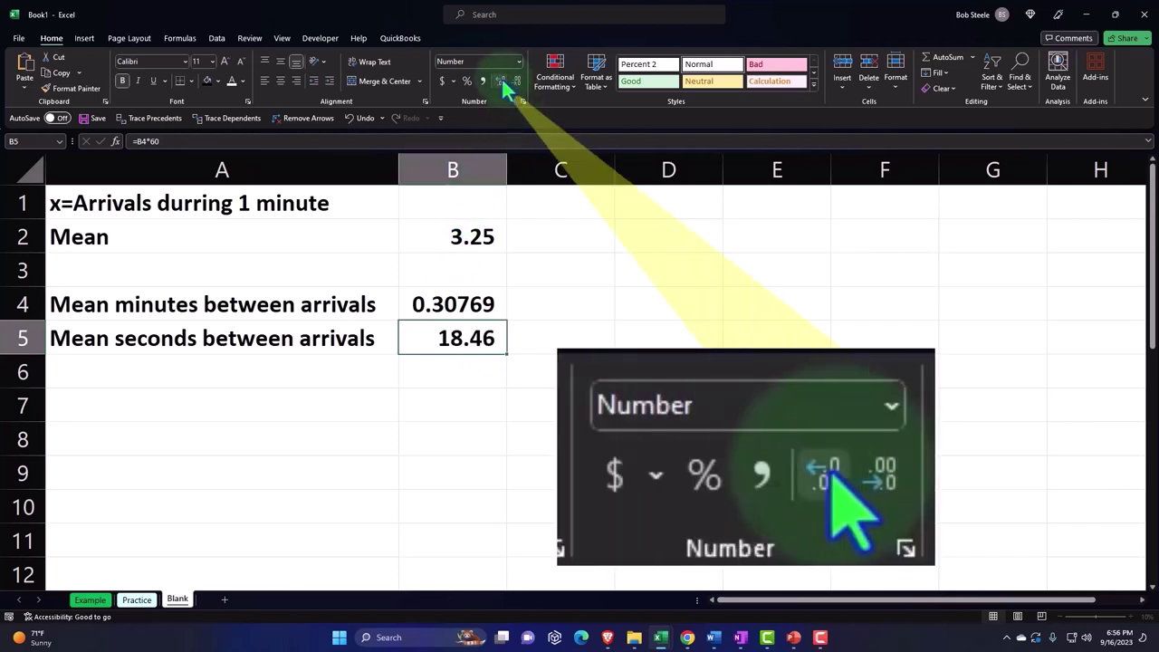
pyautogui.click(501, 81)
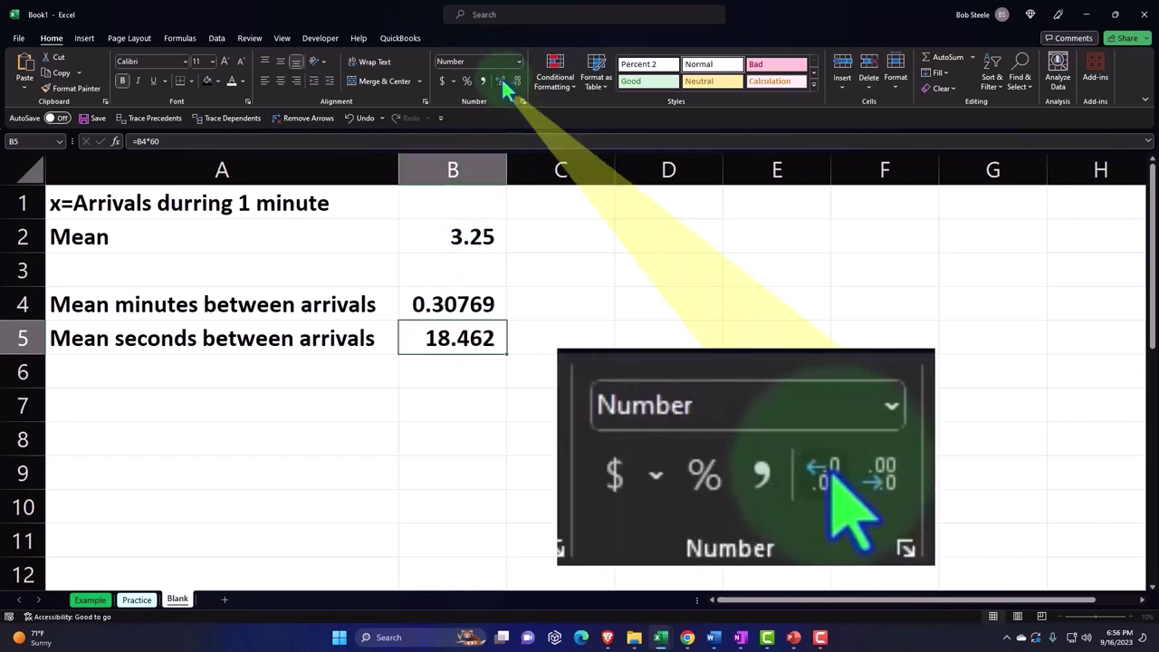
pyautogui.click(501, 81)
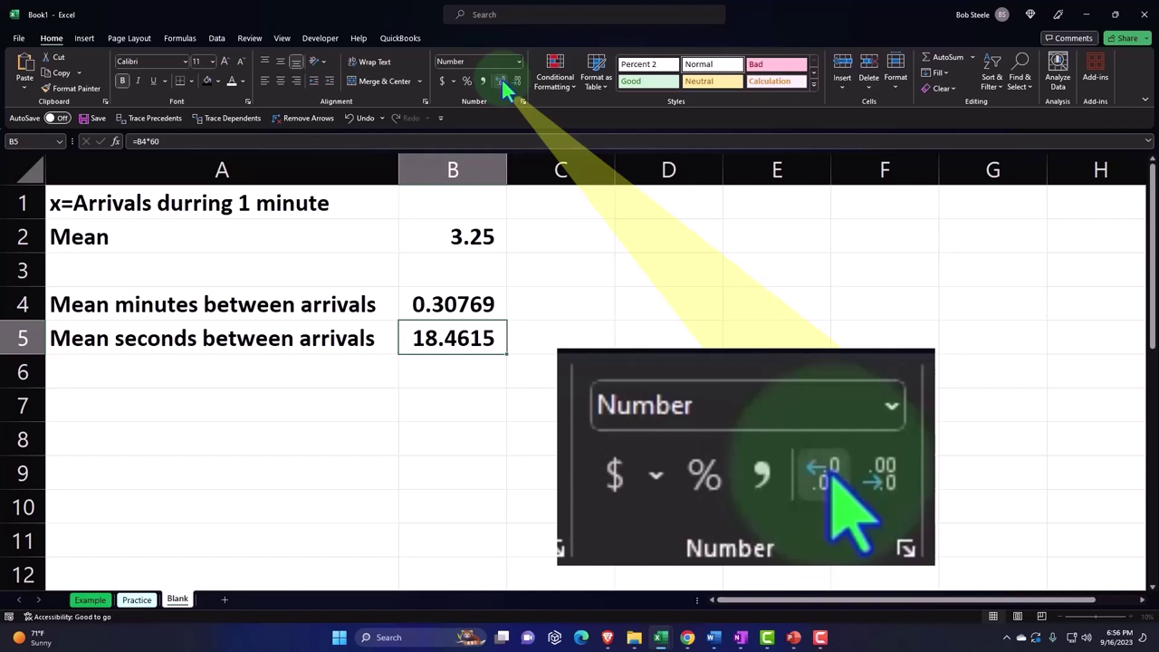
pyautogui.click(515, 86)
pyautogui.click(515, 86)
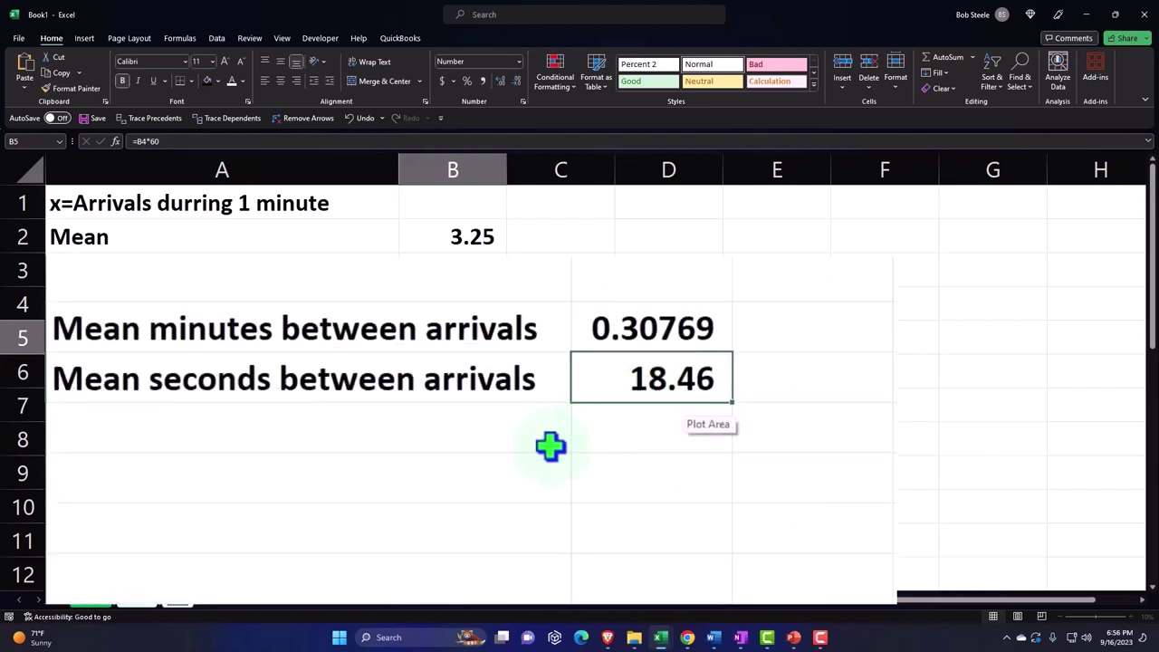
# - Label A7 'x=seconds between arrivals' and A8 'P(x<60)'
pyautogui.click(271, 478)
pyautogui.write('x')
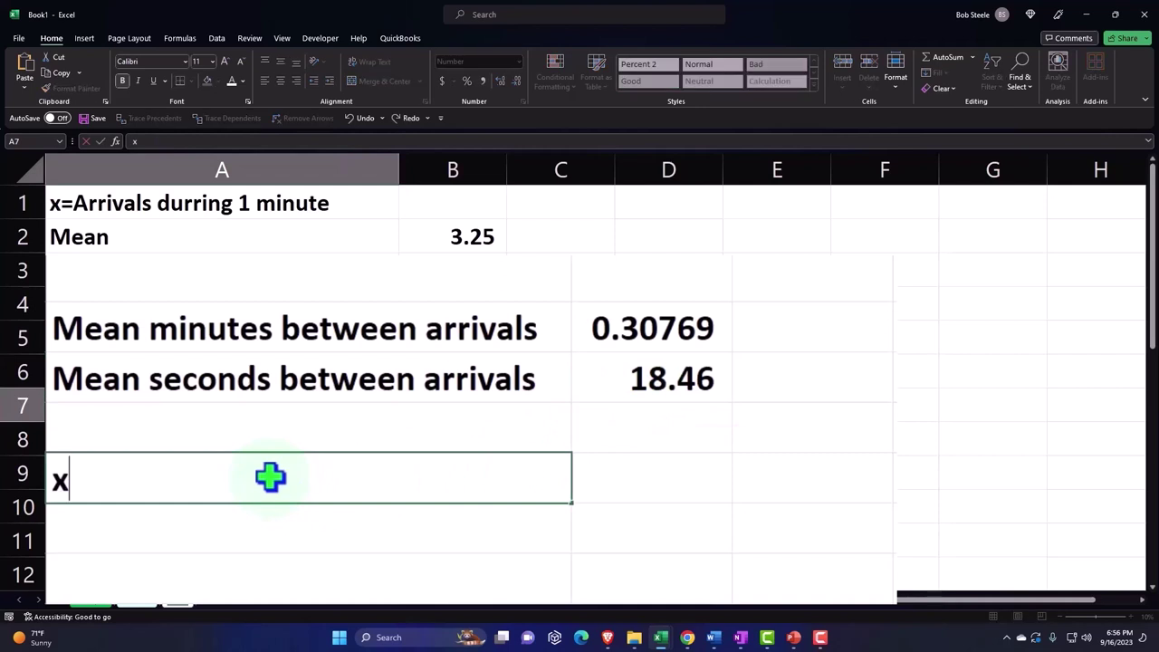
pyautogui.write('=')
pyautogui.write('seconds b')
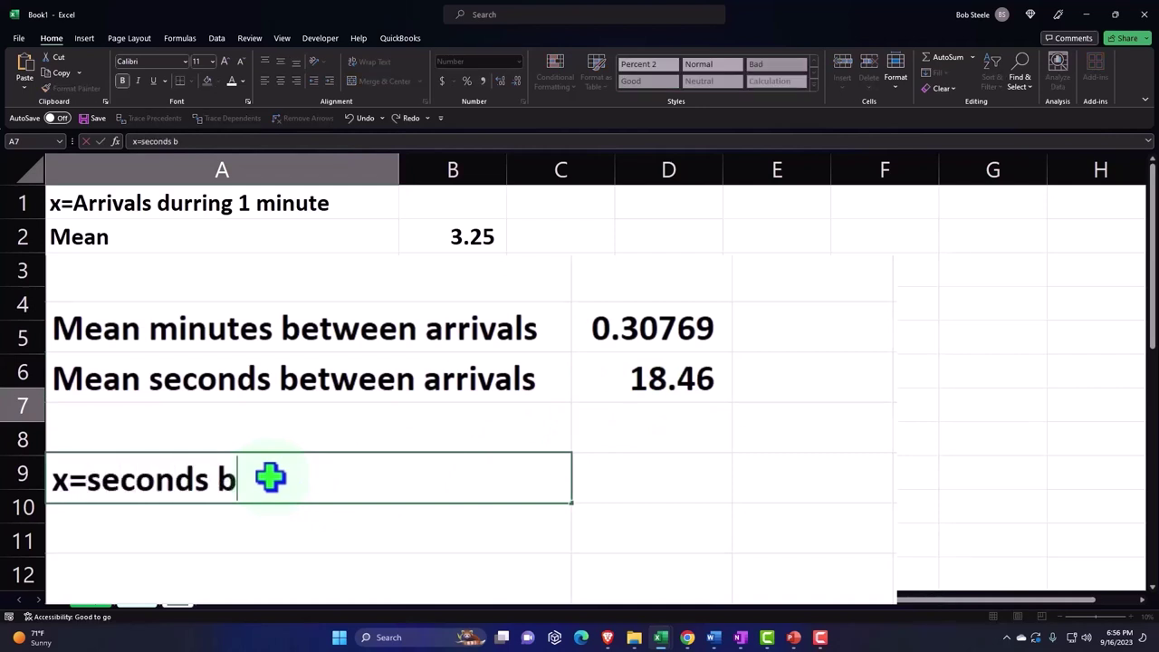
pyautogui.write('etwen')
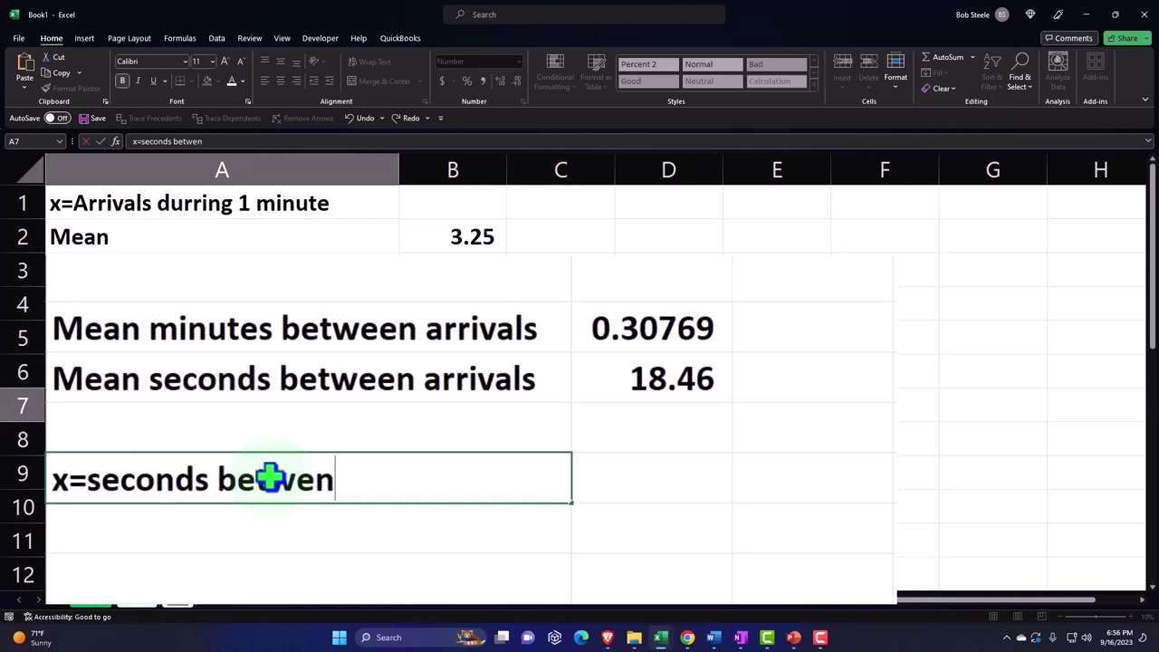
pyautogui.press('BackSpace')
pyautogui.write('en arriv')
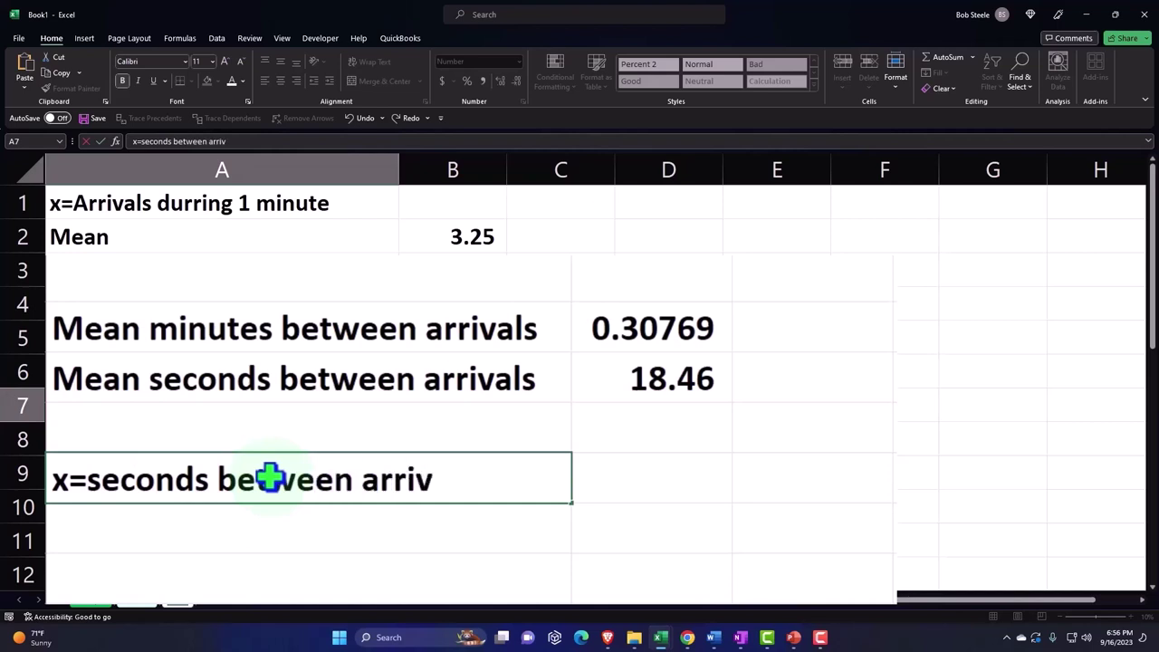
pyautogui.write('als')
pyautogui.press('Return')
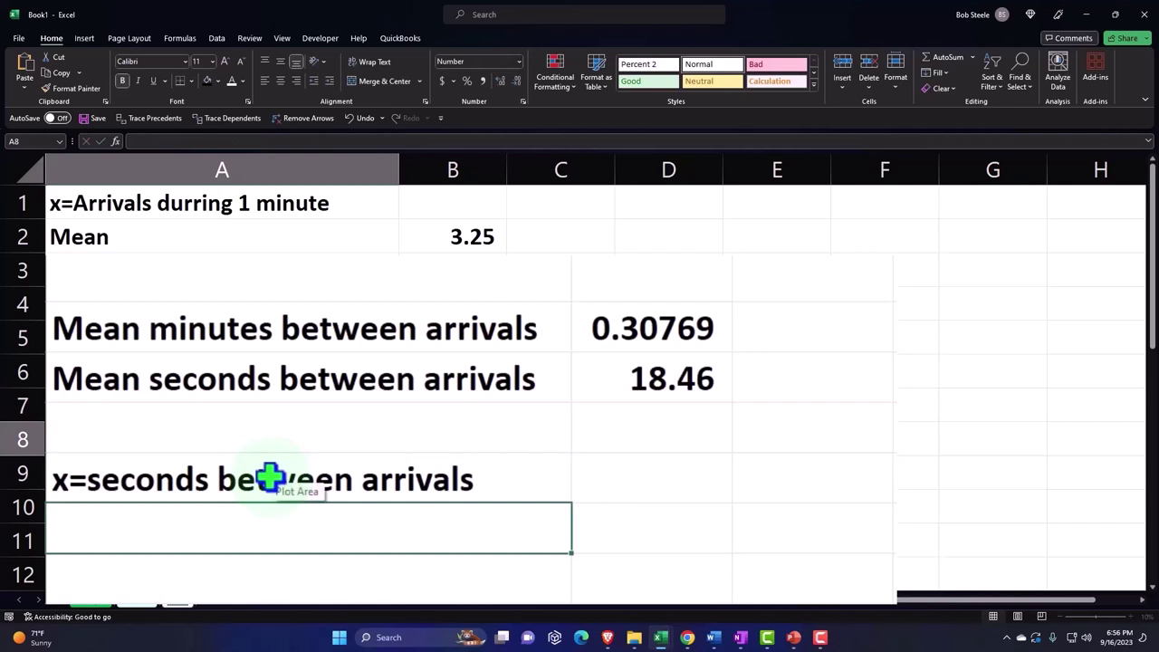
pyautogui.write('P')
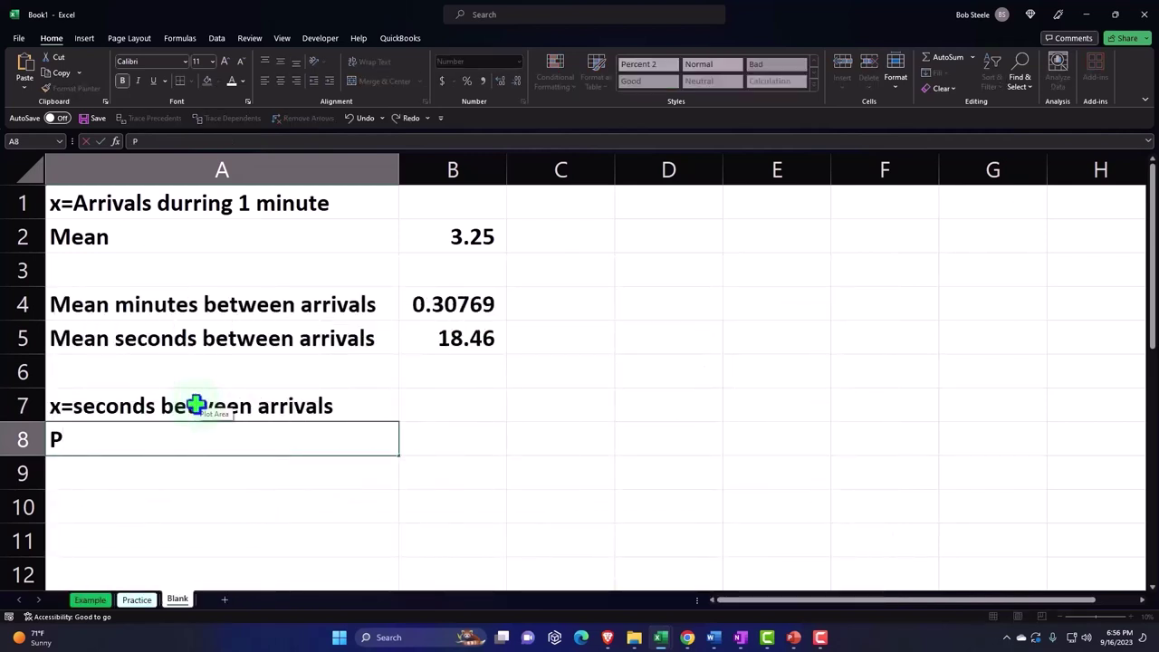
pyautogui.write('(')
pyautogui.write('x')
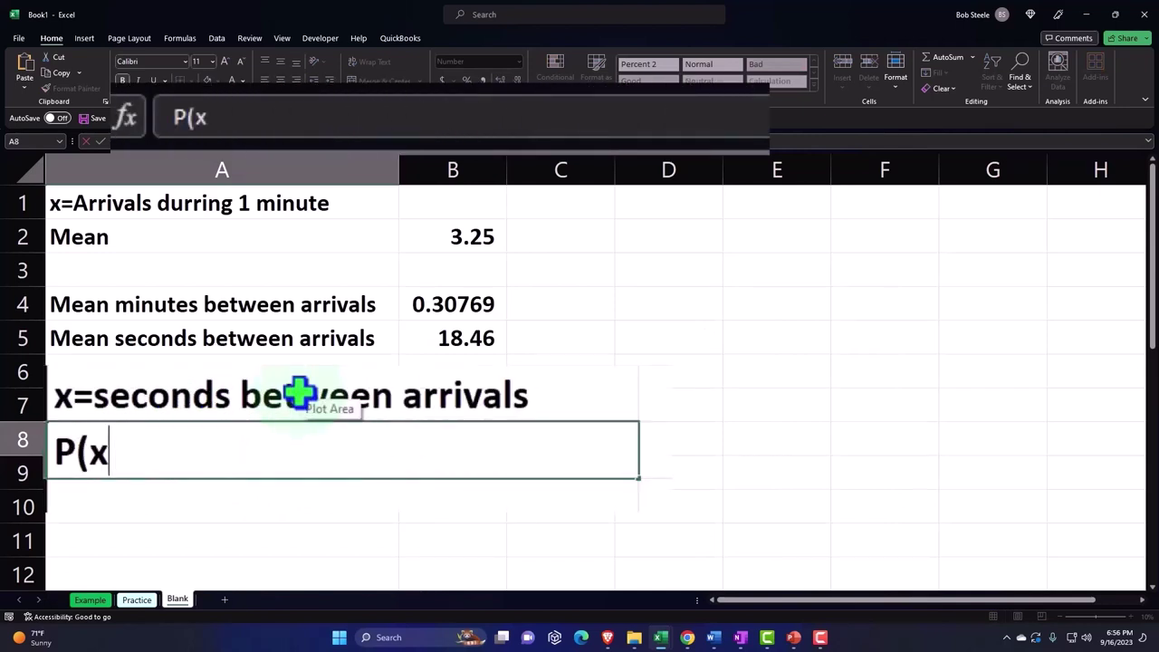
pyautogui.write('<60')
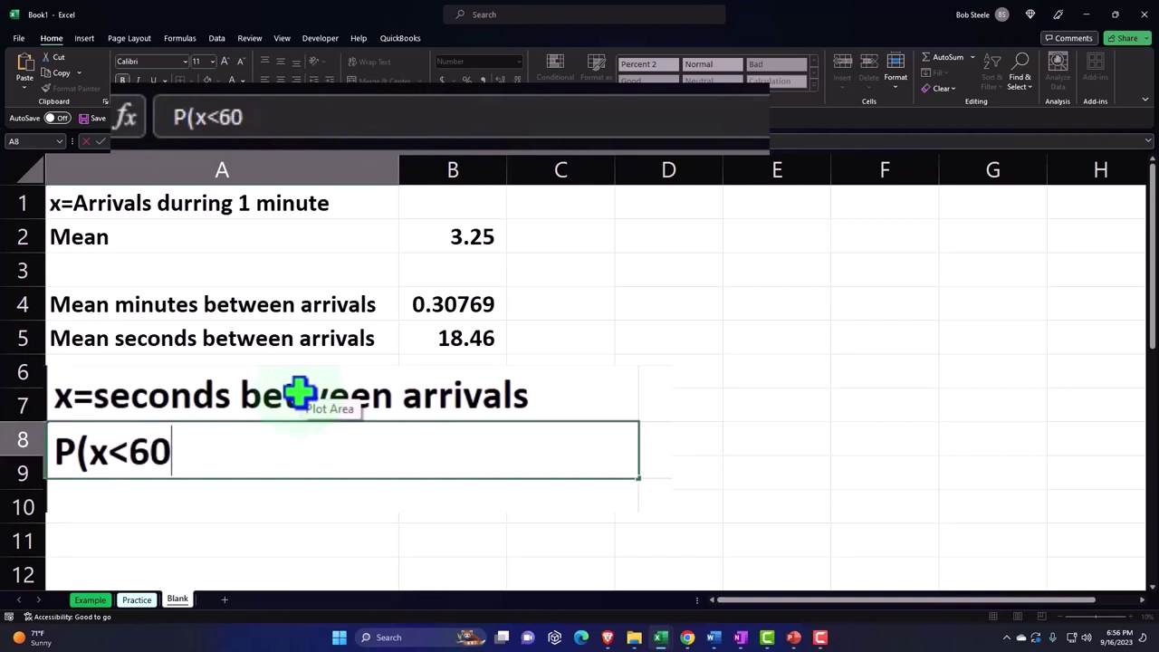
pyautogui.write(')')
pyautogui.press('Return')
pyautogui.press('Right')
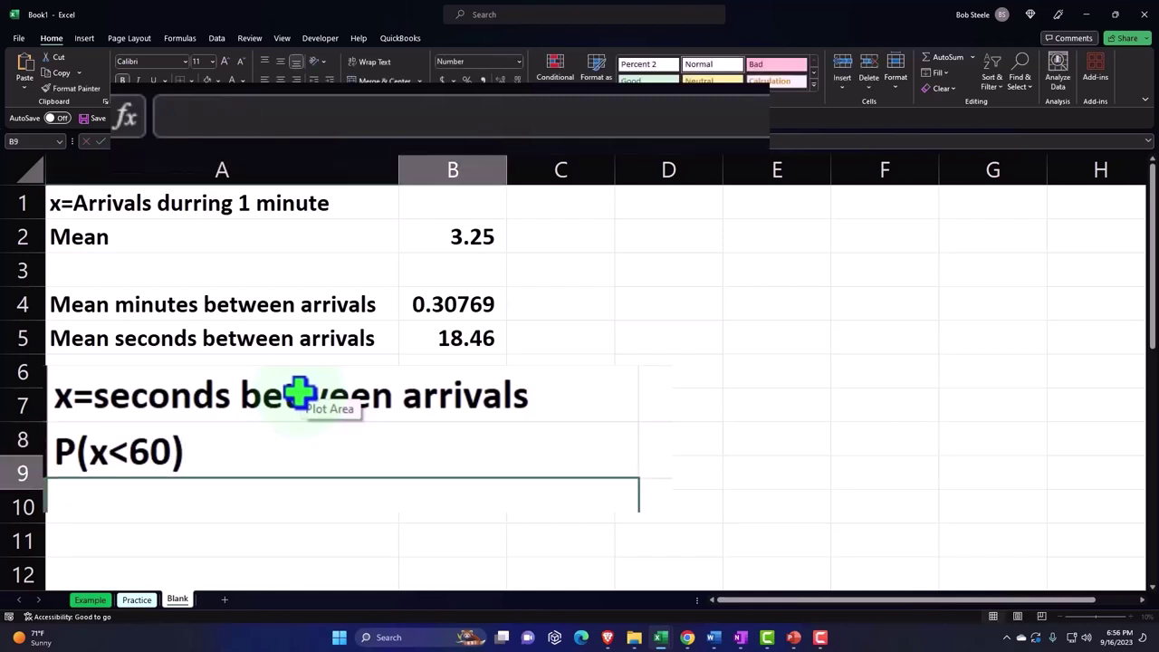
pyautogui.press('Up')
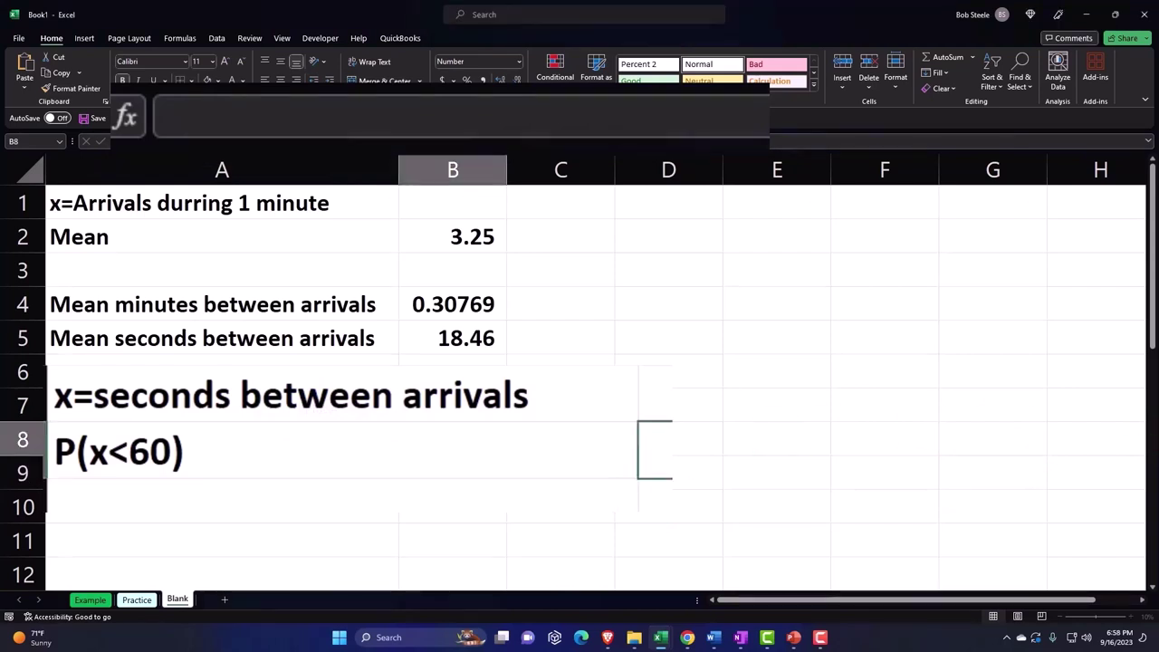
# - Enter =EXPON.DIST(60,1/B5,1) in B8 for the cumulative probability within 60 seconds
pyautogui.write('=')
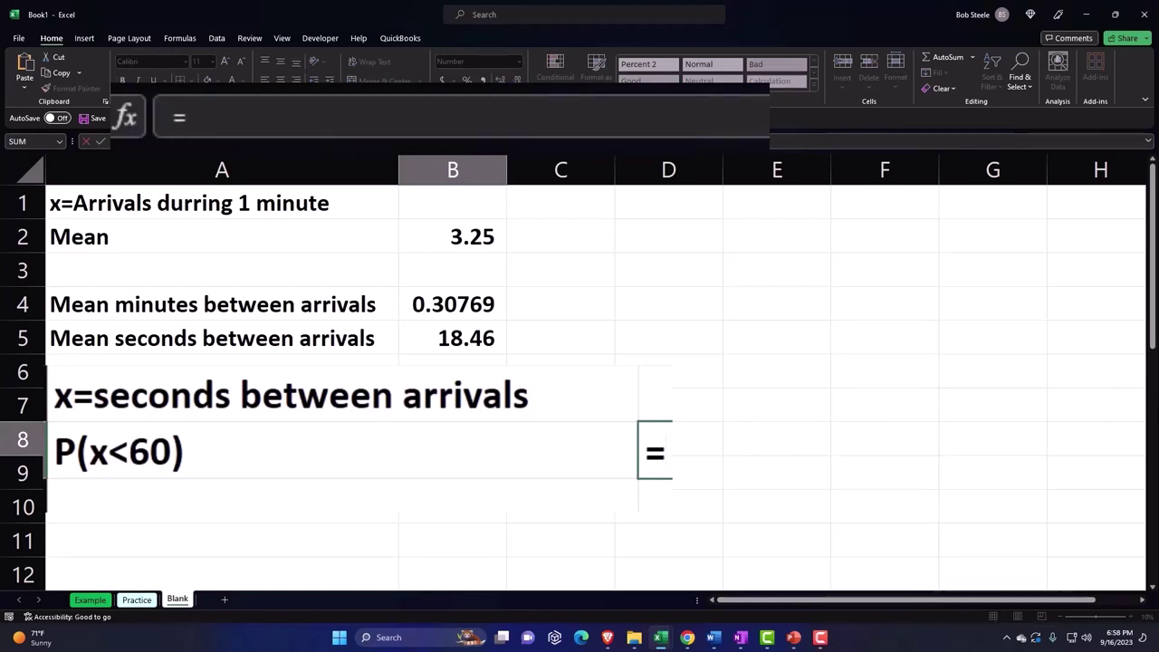
pyautogui.write('expo')
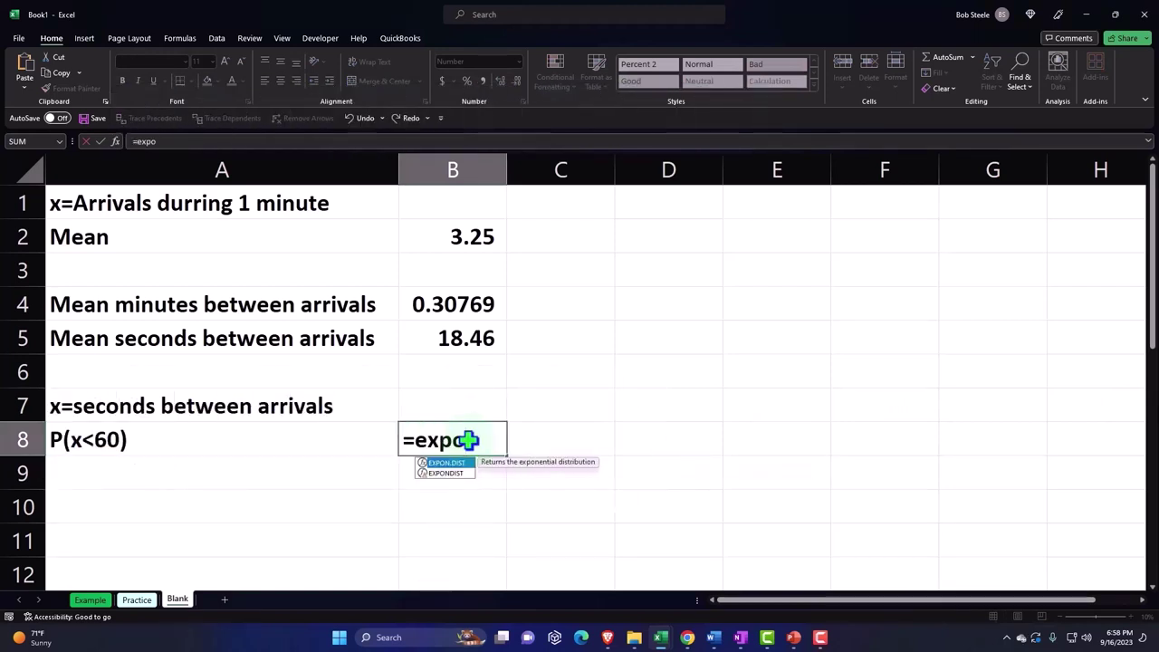
pyautogui.press('Tab')
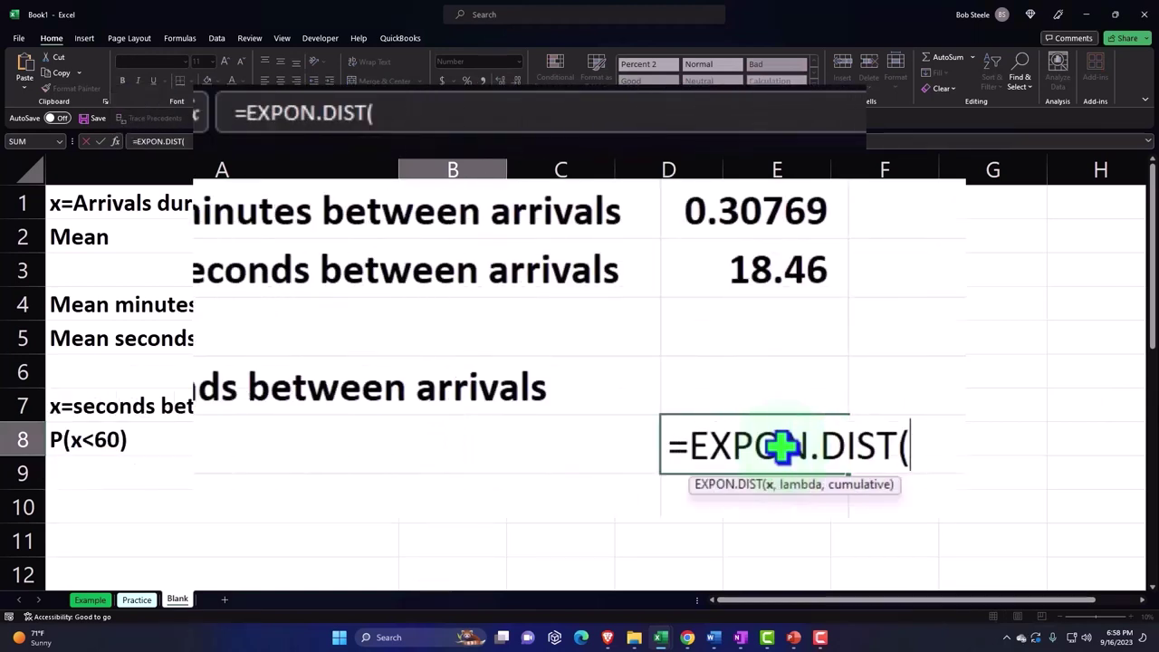
pyautogui.write('60')
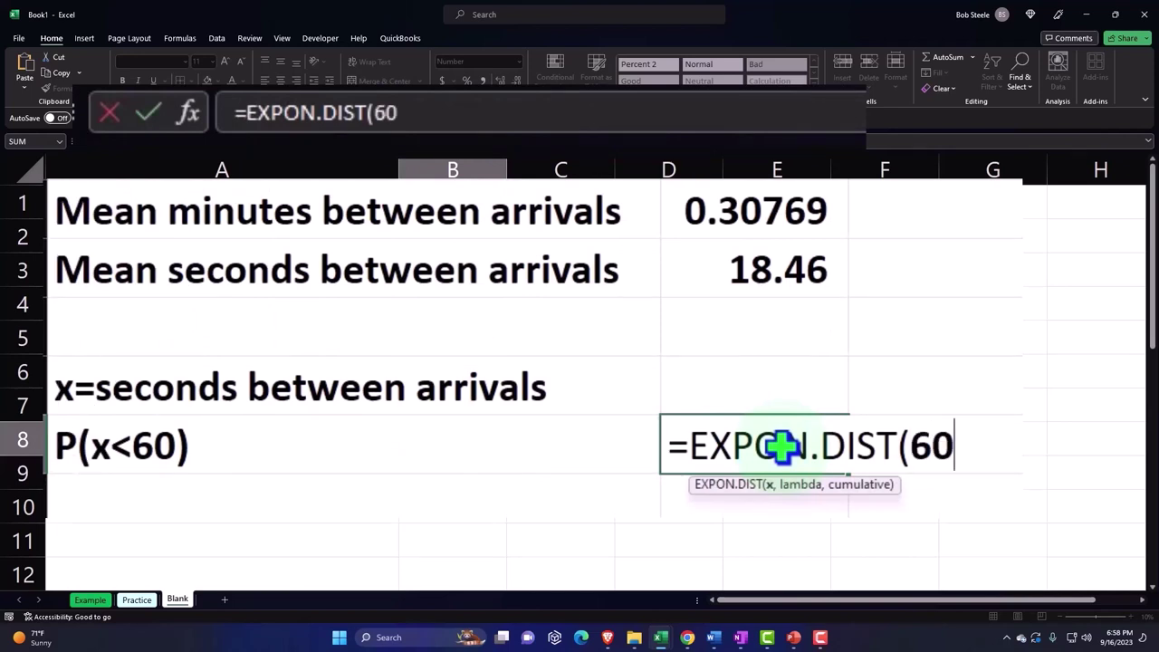
pyautogui.write(',')
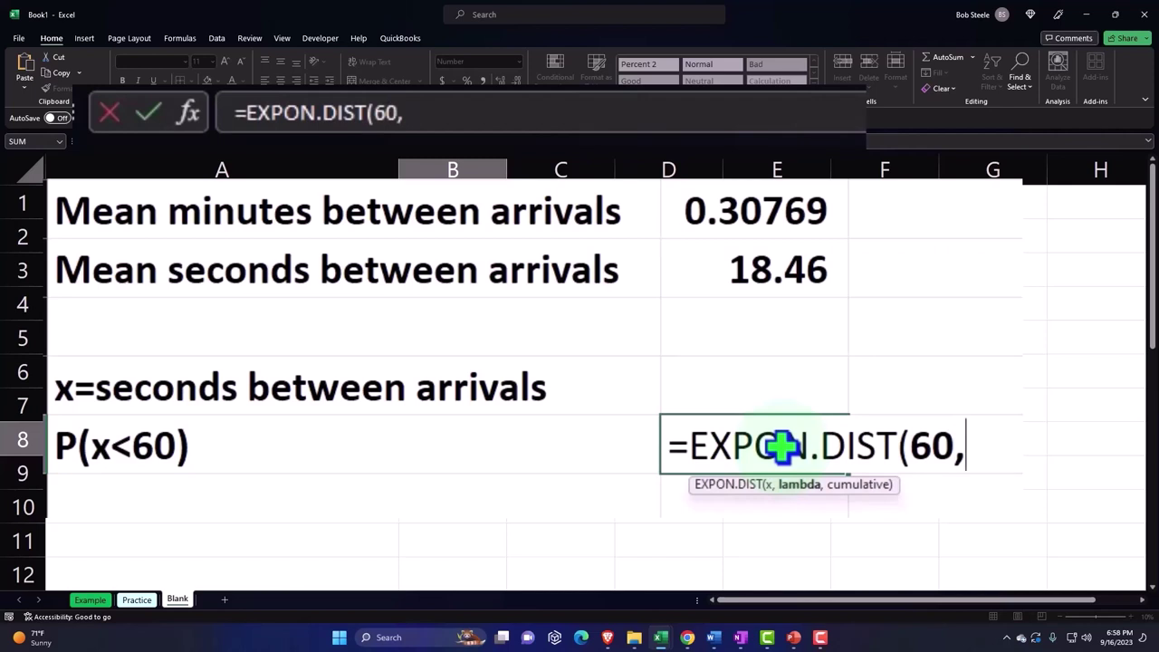
pyautogui.write('1')
pyautogui.write('/')
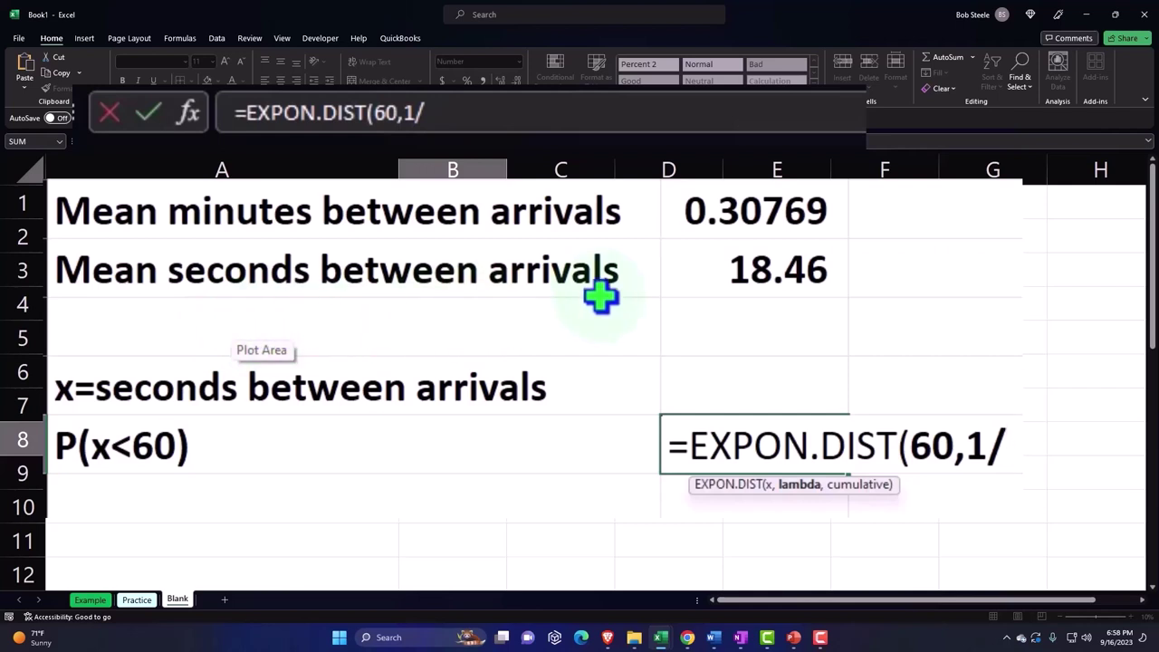
pyautogui.click(741, 274)
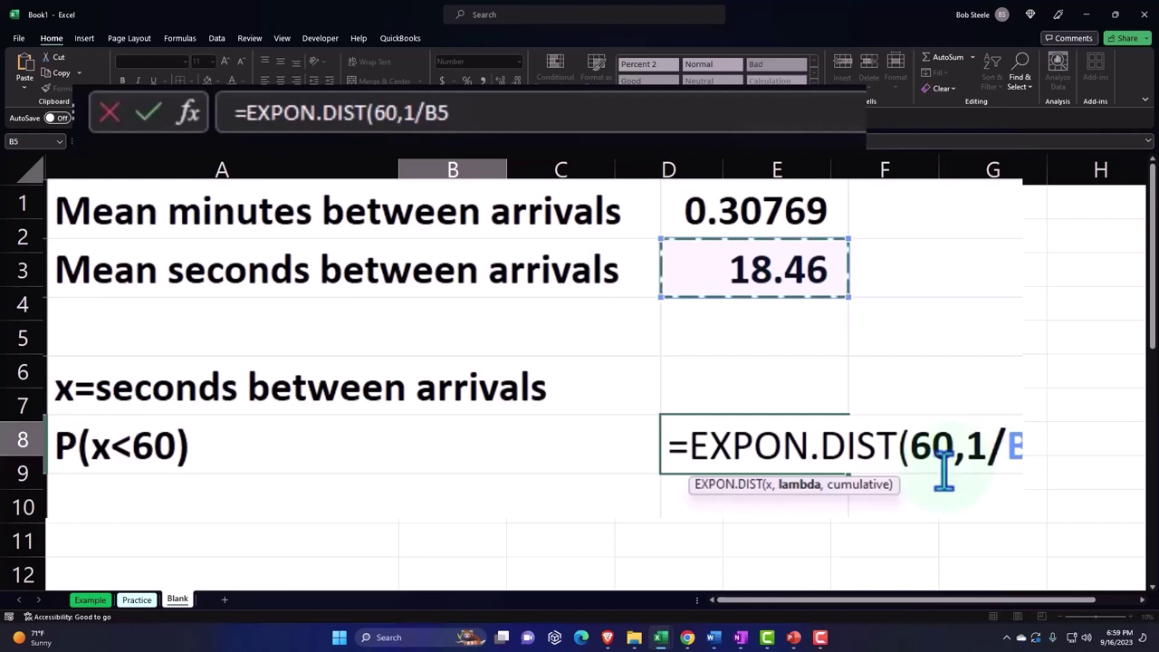
pyautogui.write(',')
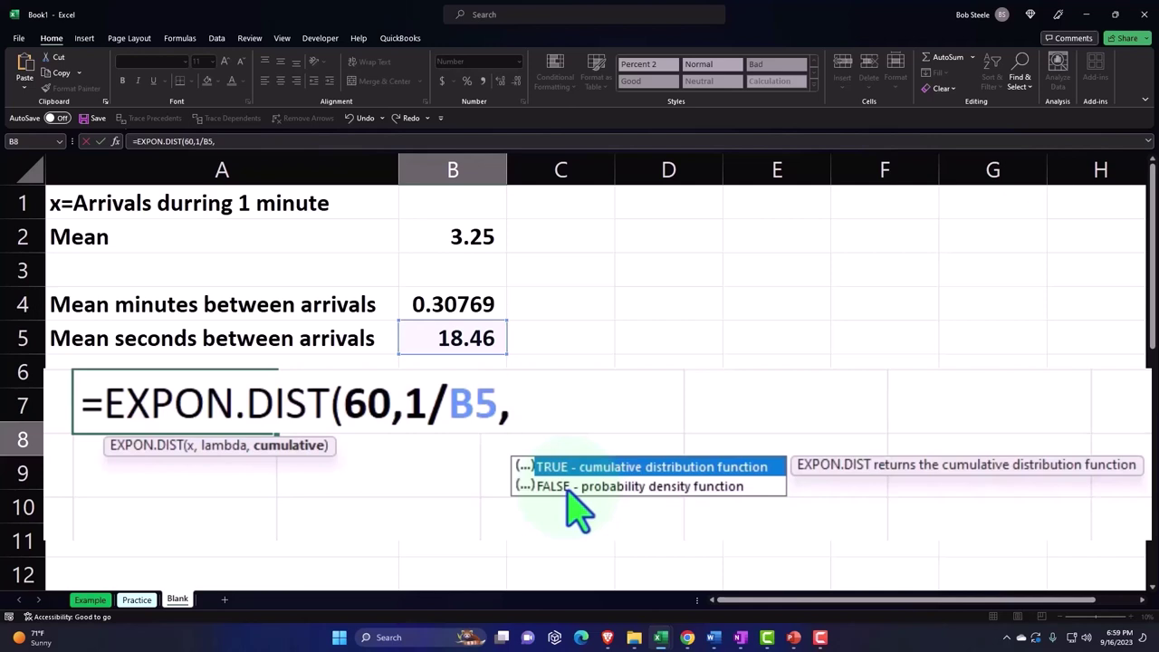
pyautogui.write('1)')
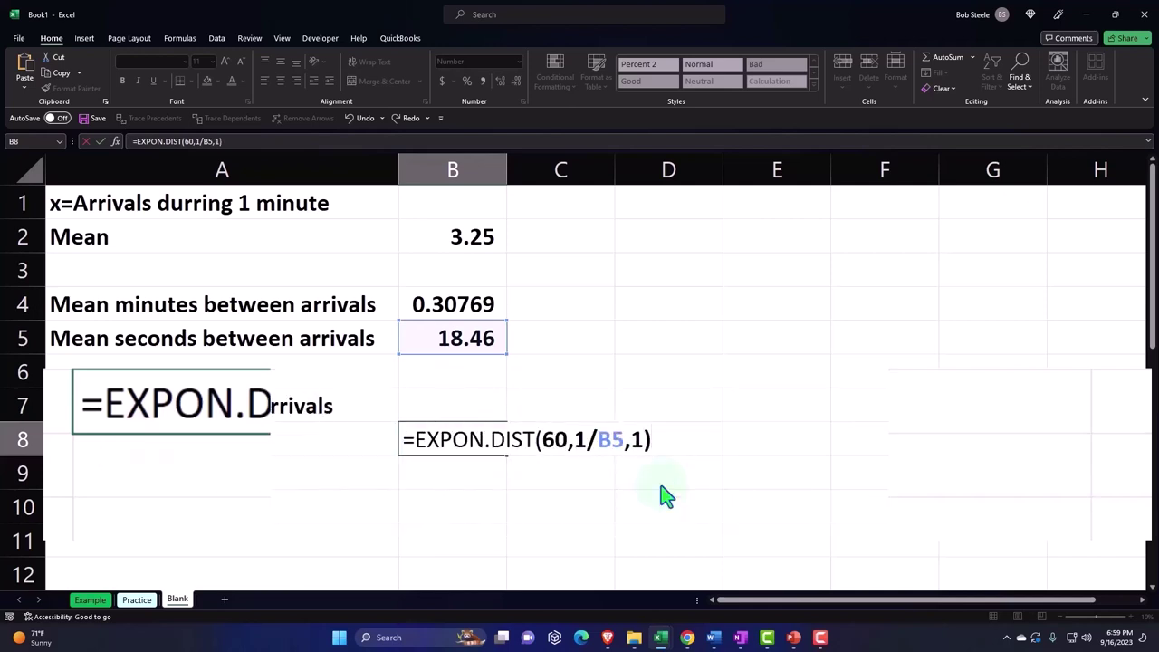
pyautogui.press('Return')
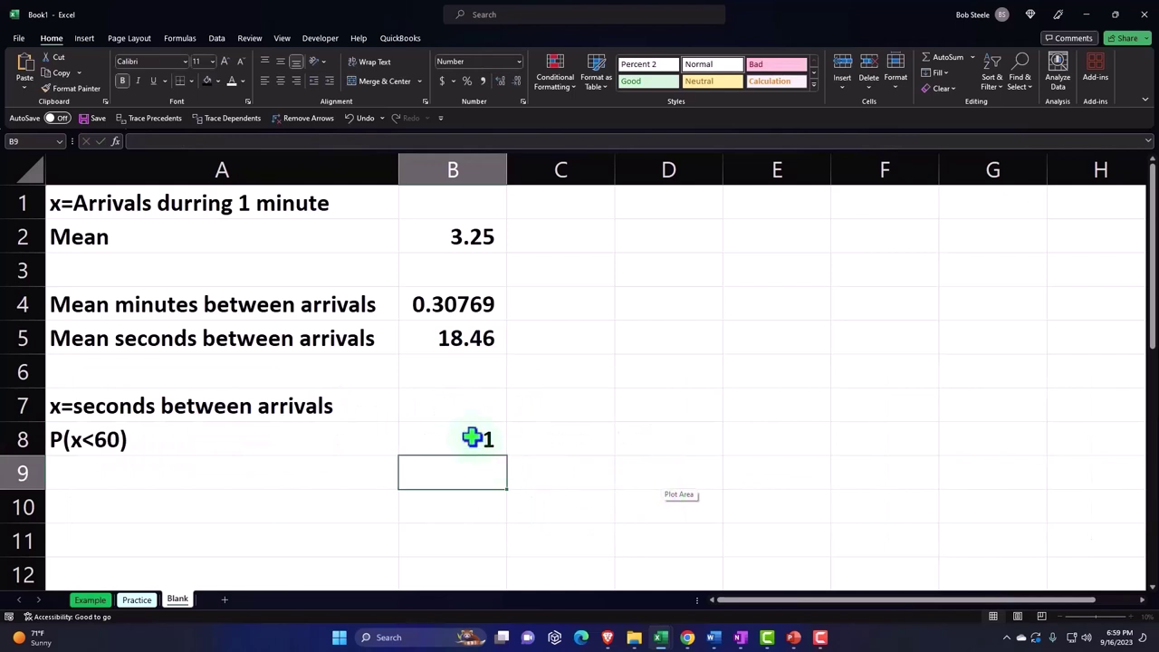
pyautogui.click(472, 442)
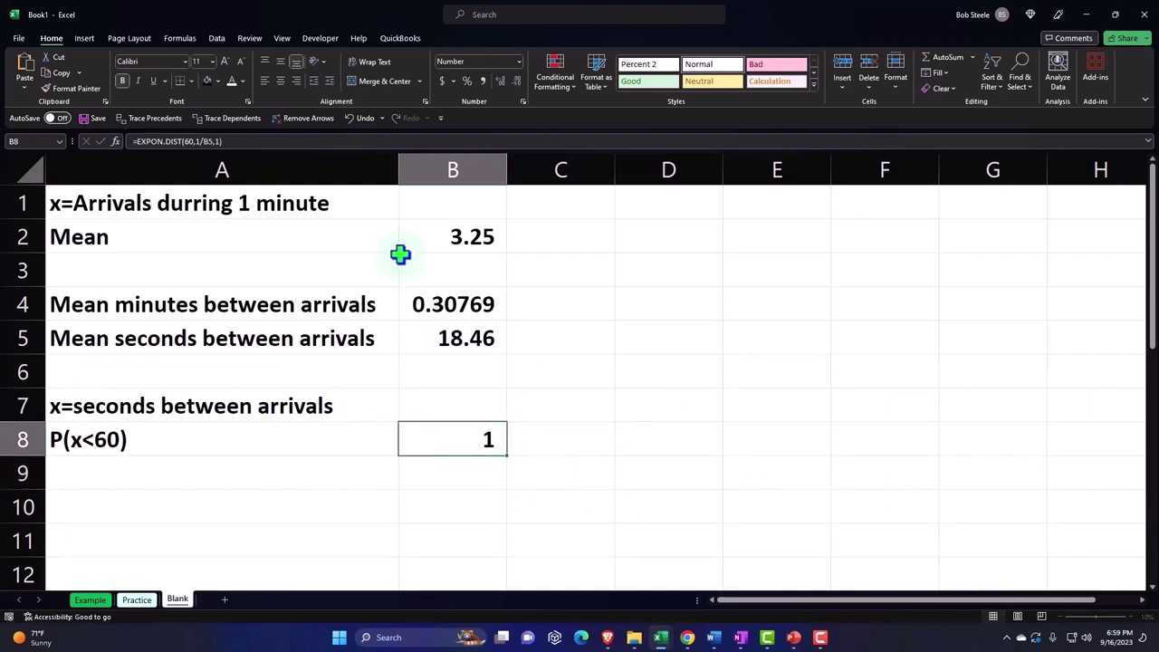
# - Format B8 as a percentage with two decimals, showing 96.12%
pyautogui.click(466, 82)
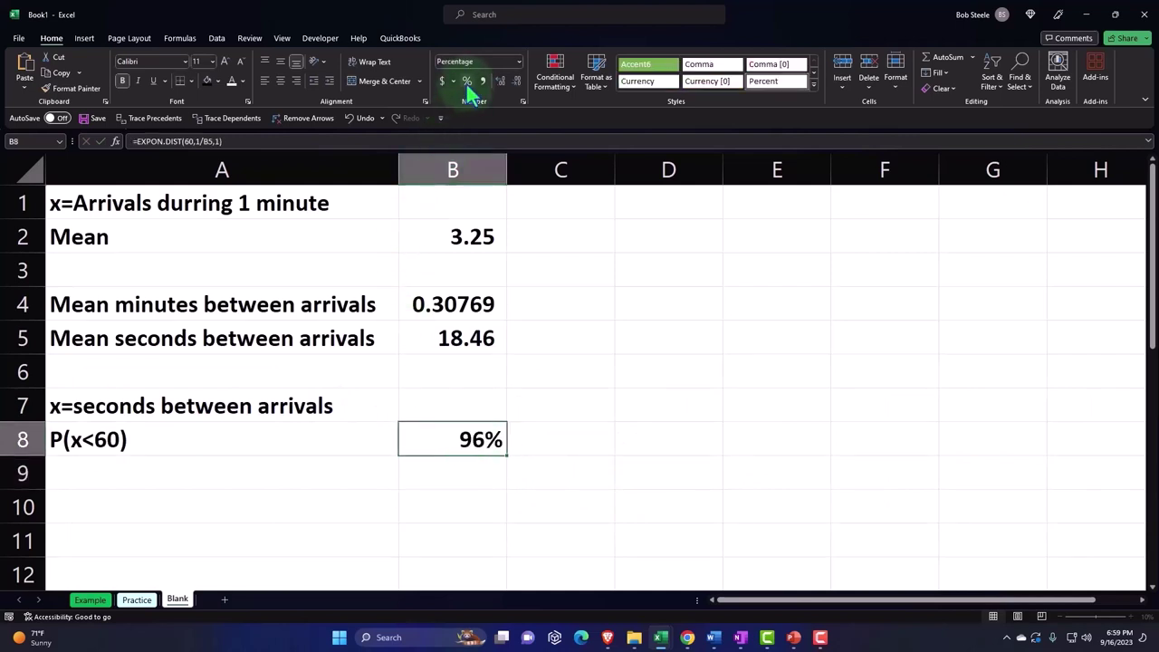
pyautogui.click(500, 80)
pyautogui.click(500, 79)
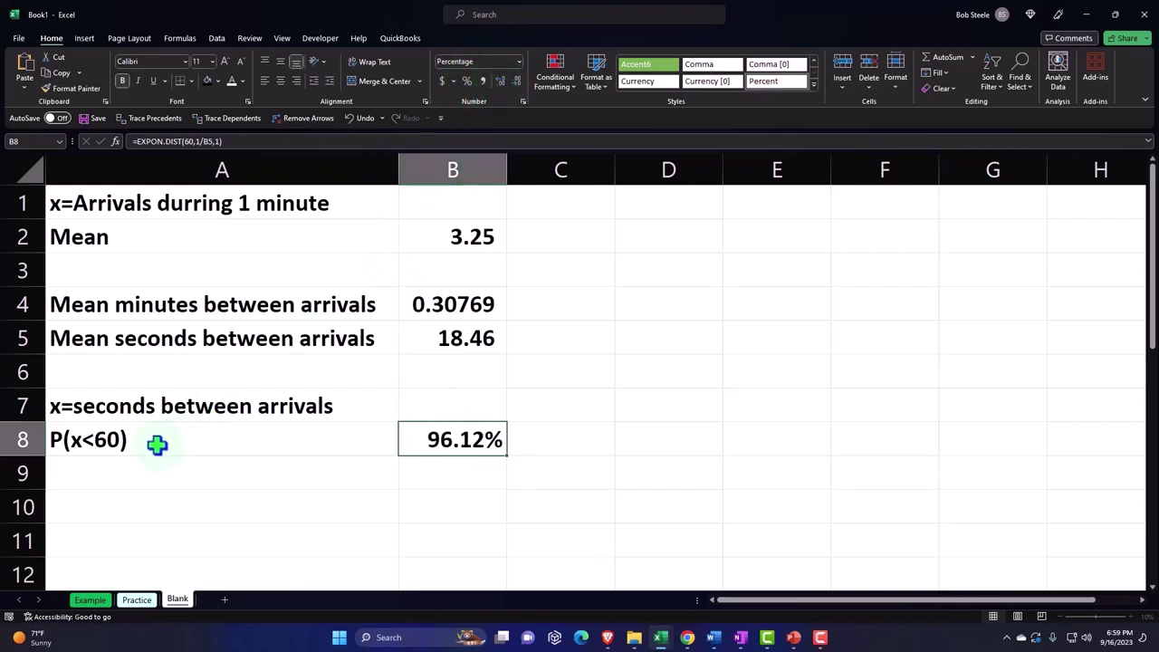
# - Correct the A8 label to read P(x<=60)
pyautogui.doubleClick(98, 440)
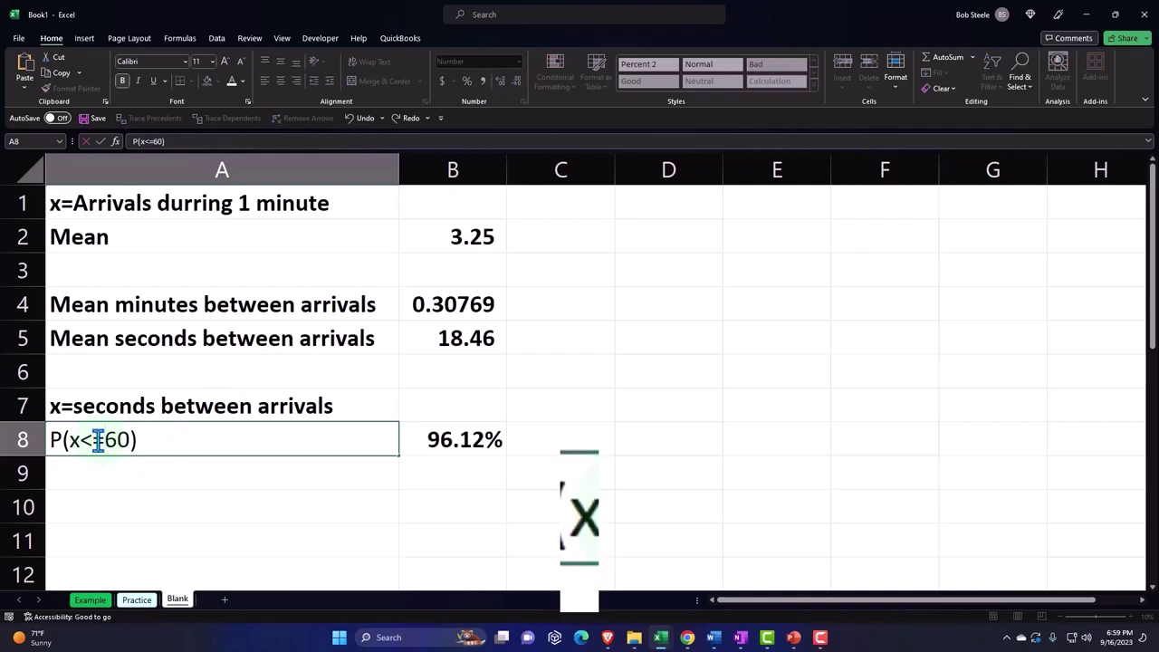
pyautogui.write('=')
pyautogui.press('Return')
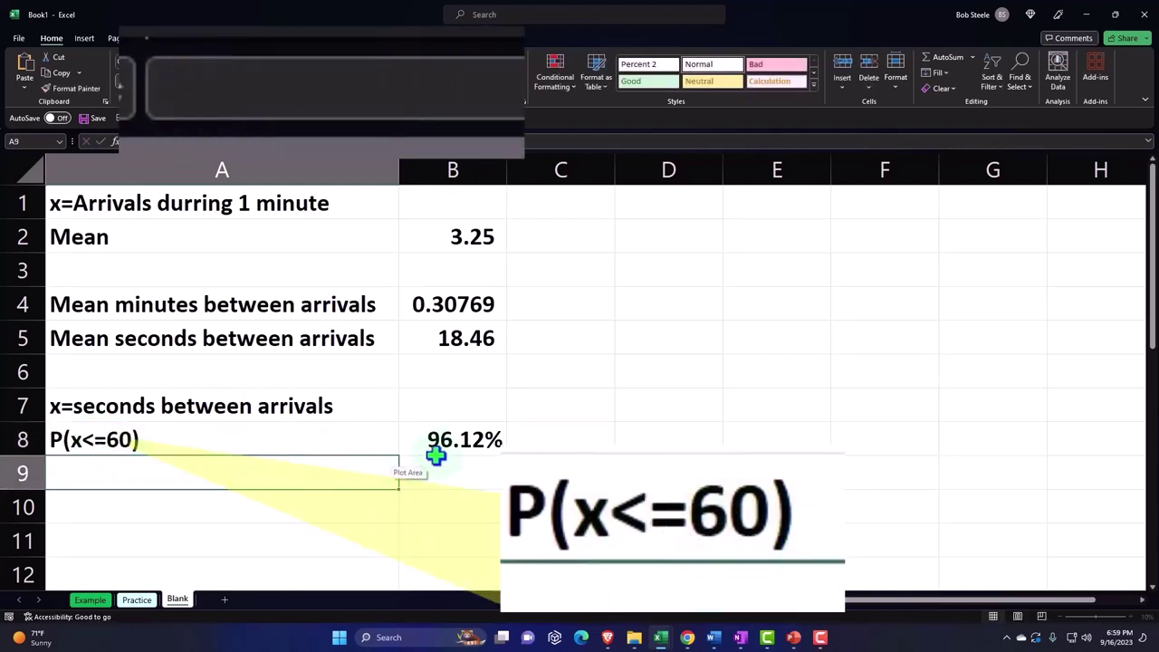
pyautogui.click(439, 449)
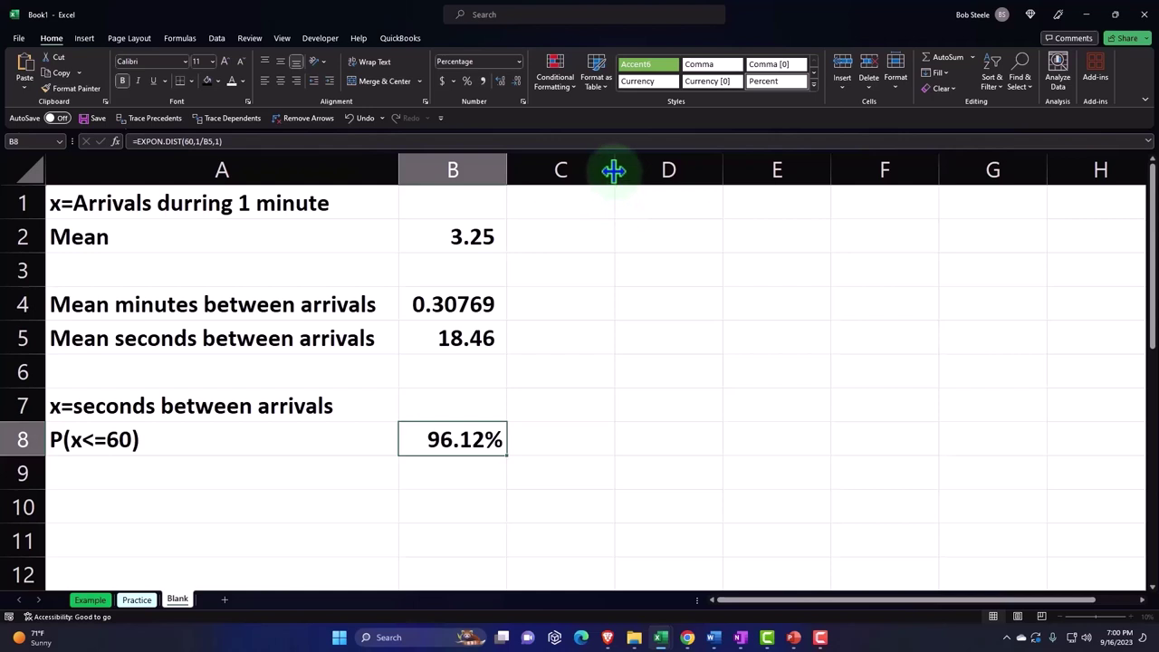
# - Narrow column C and add the wrapped, centred heading 'x=Arrivals during 1 Minute' in D1
pyautogui.moveTo(614, 170); pyautogui.dragTo(526, 172)
pyautogui.click(590, 203)
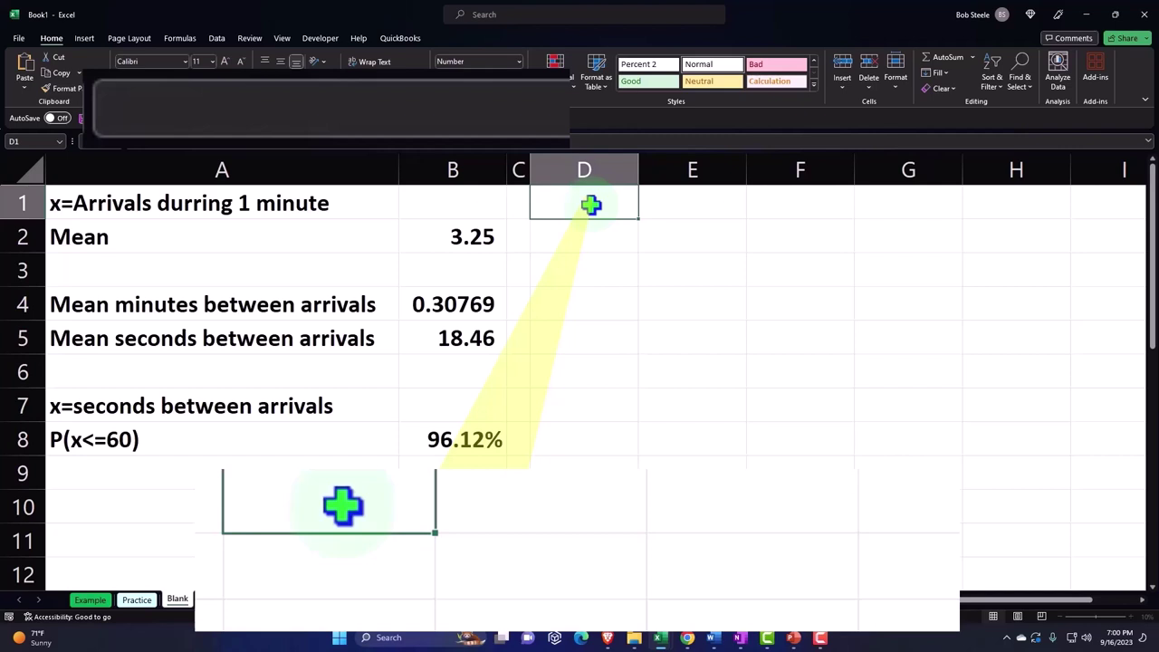
pyautogui.write('x')
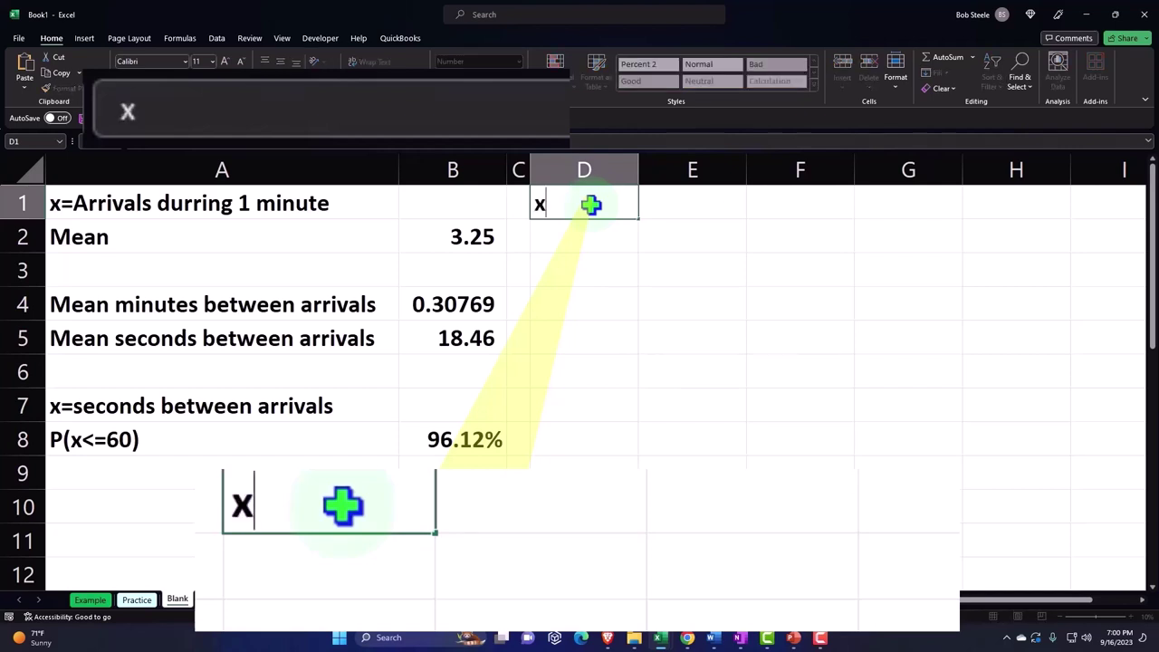
pyautogui.write('=')
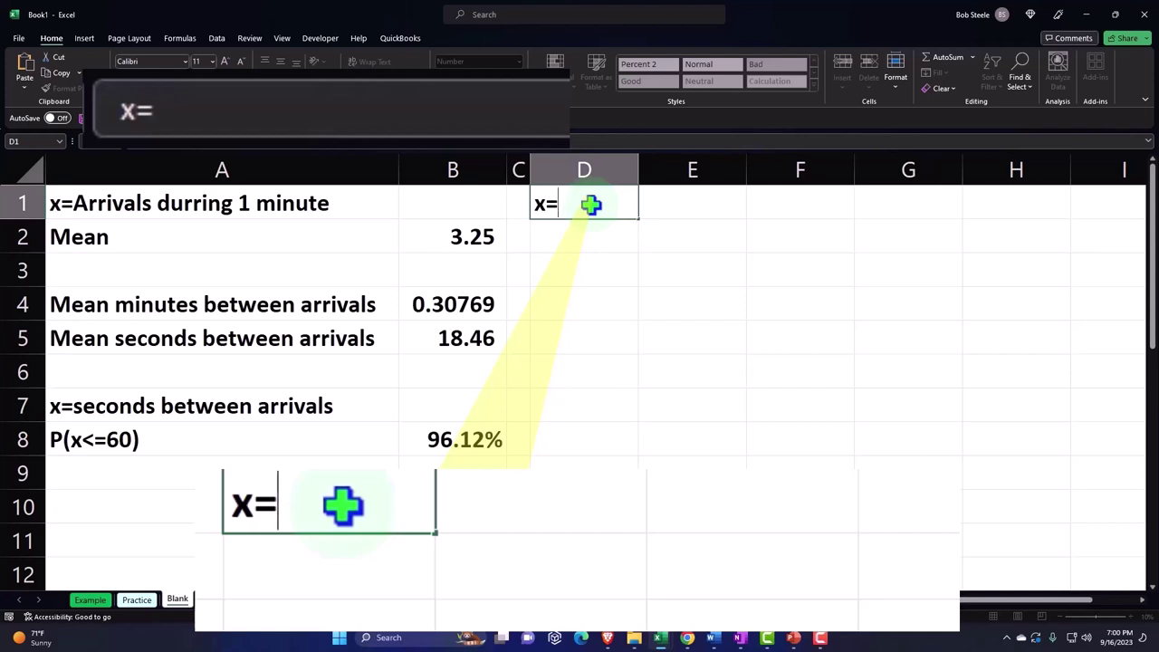
pyautogui.write('Arrivals')
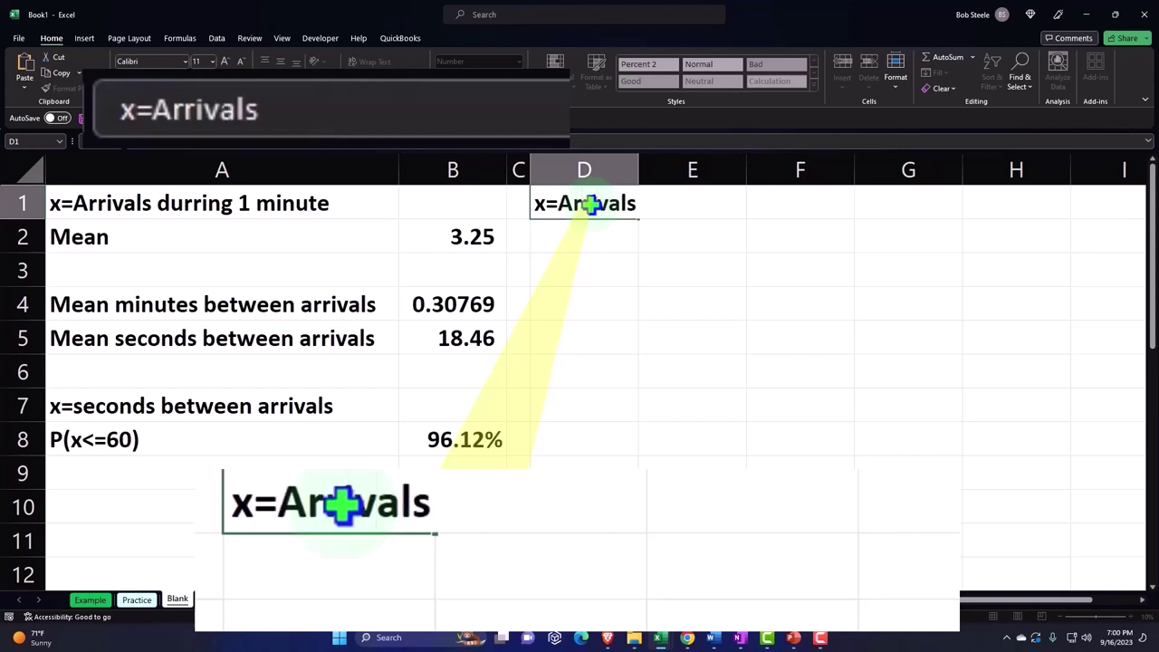
pyautogui.write(' during ')
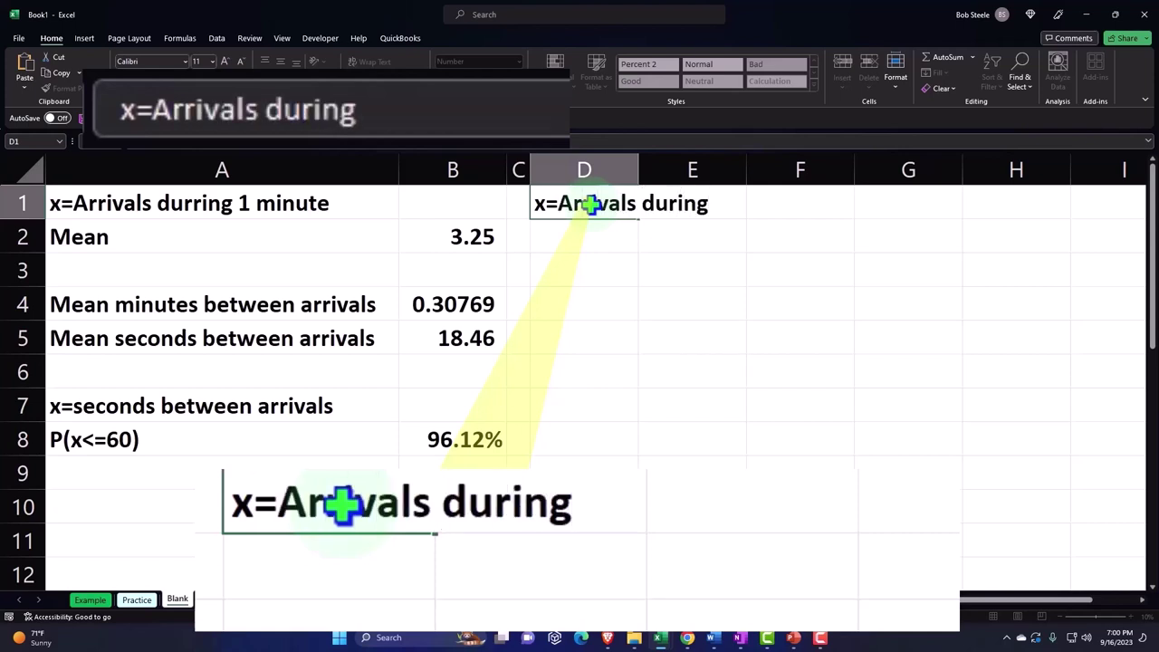
pyautogui.write('1 Mi')
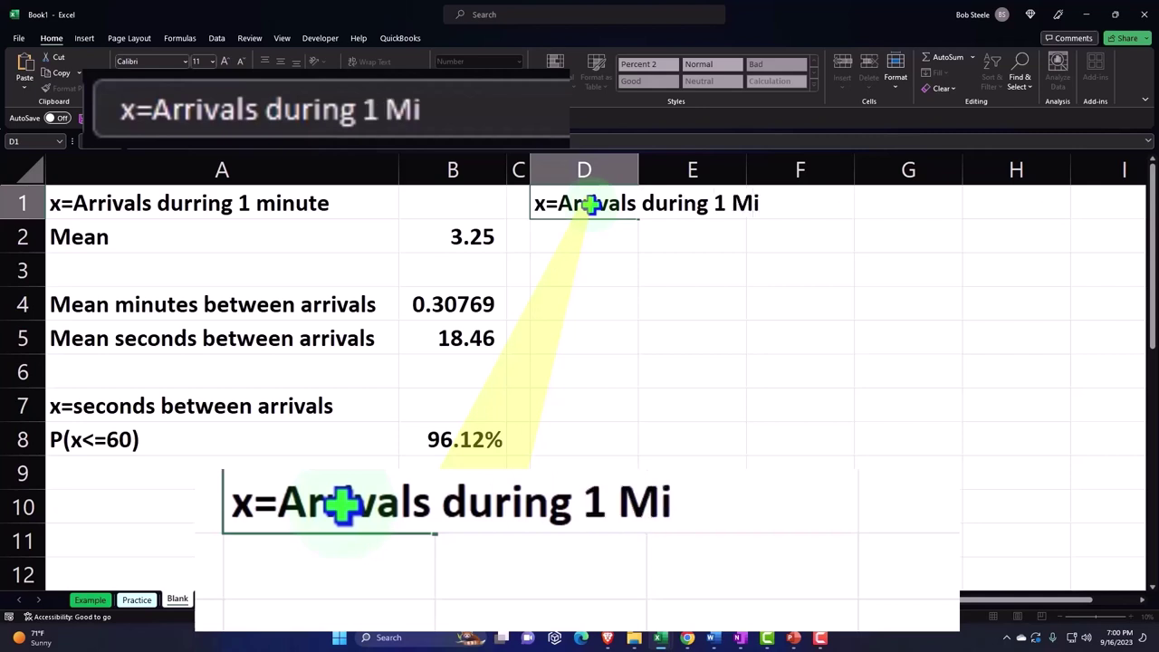
pyautogui.write('nut')
pyautogui.press('Return')
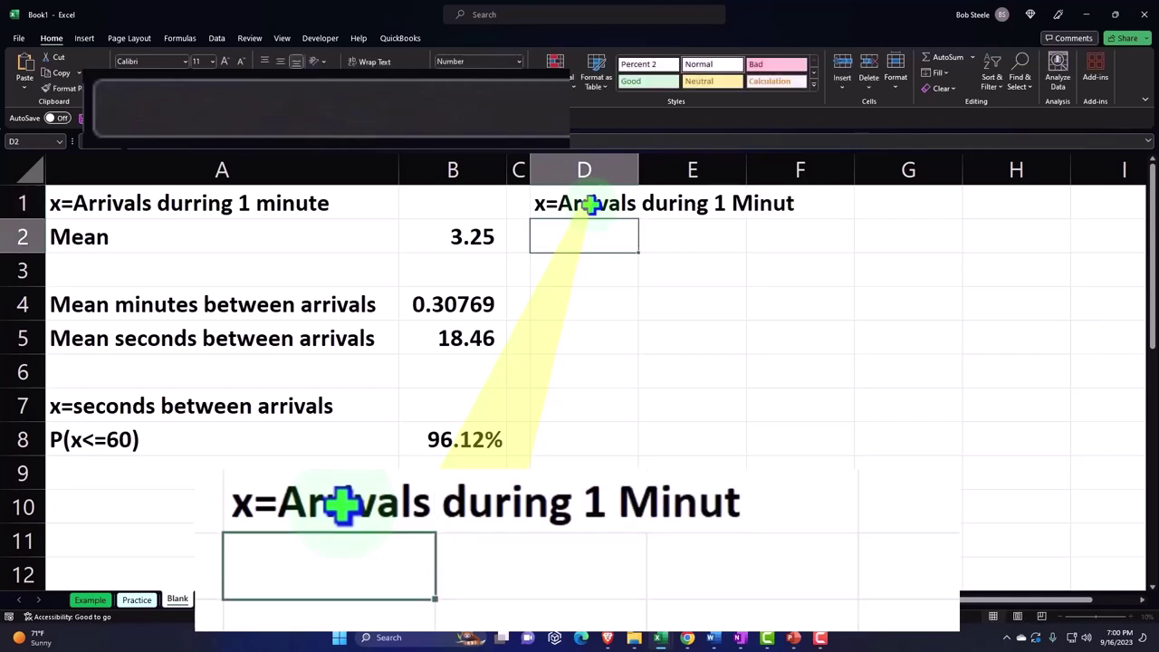
pyautogui.click(590, 204)
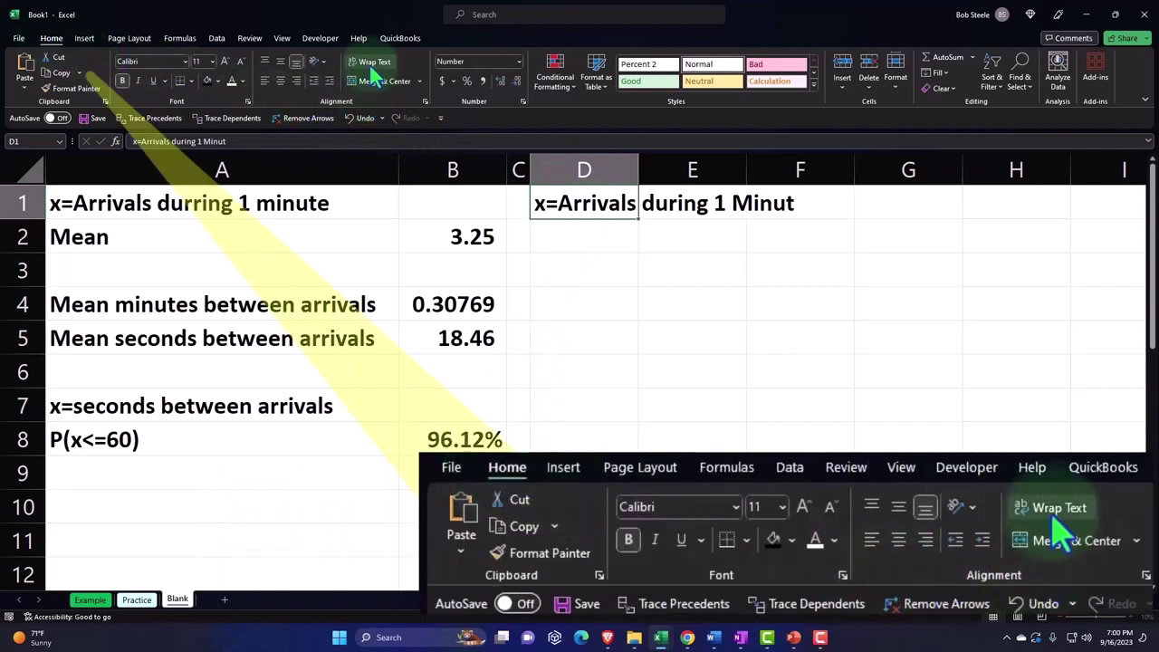
pyautogui.click(372, 65)
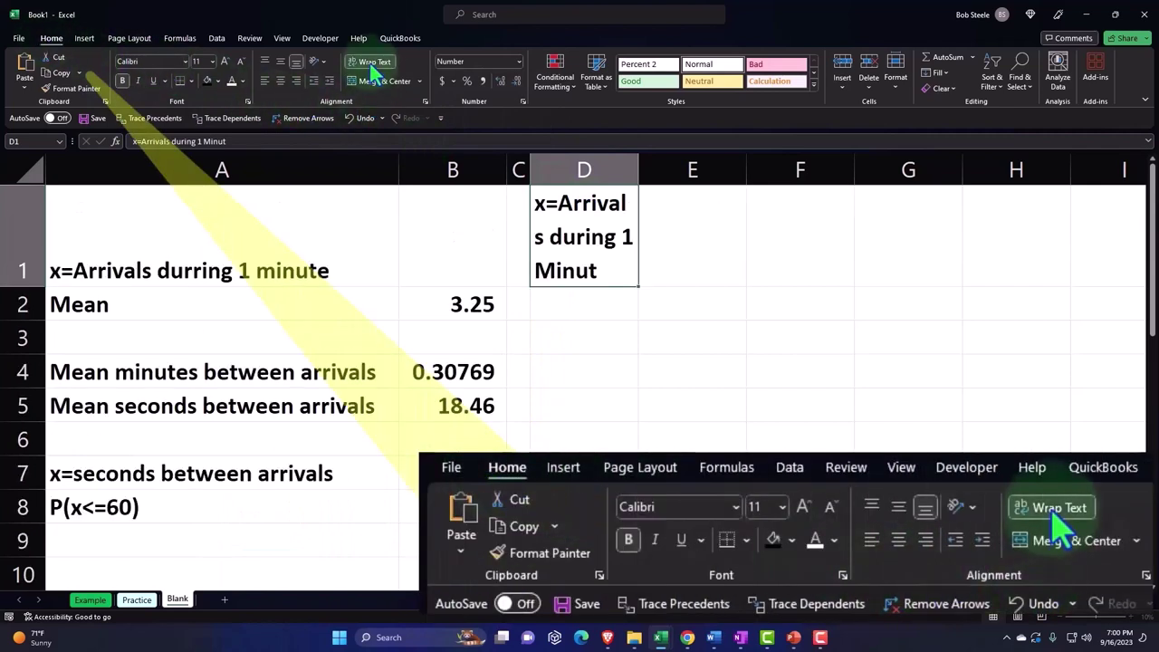
pyautogui.click(281, 79)
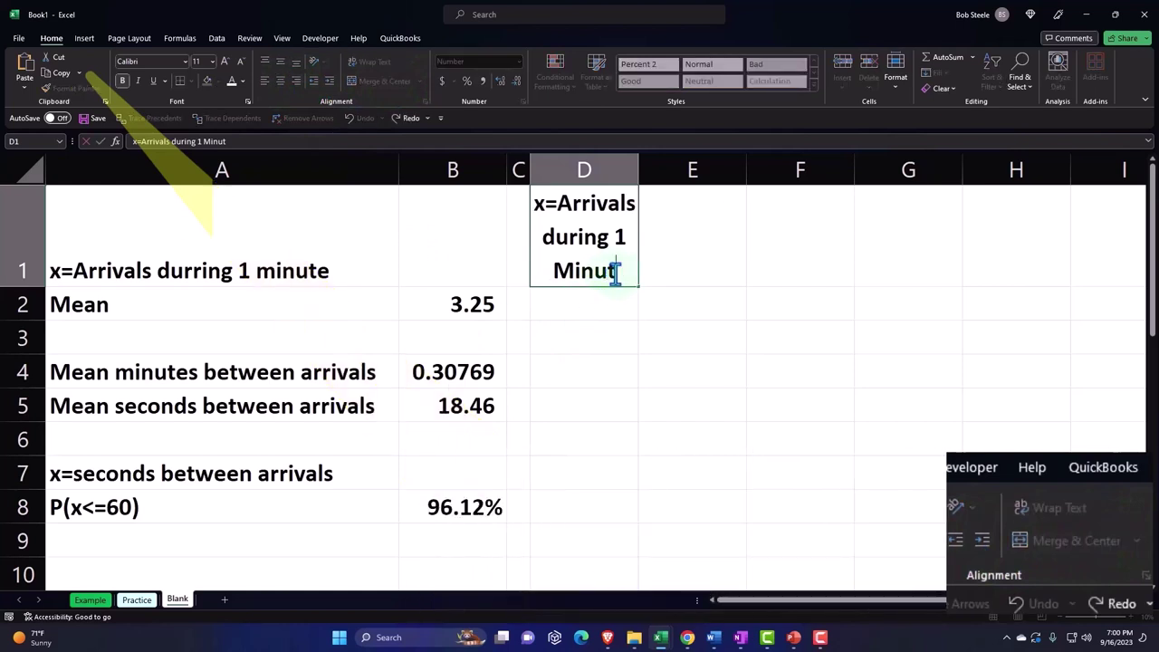
pyautogui.write('e')
pyautogui.press('Return')
# - Enter the heading 'P(x) Poisson Function' in E1
pyautogui.press('Up')
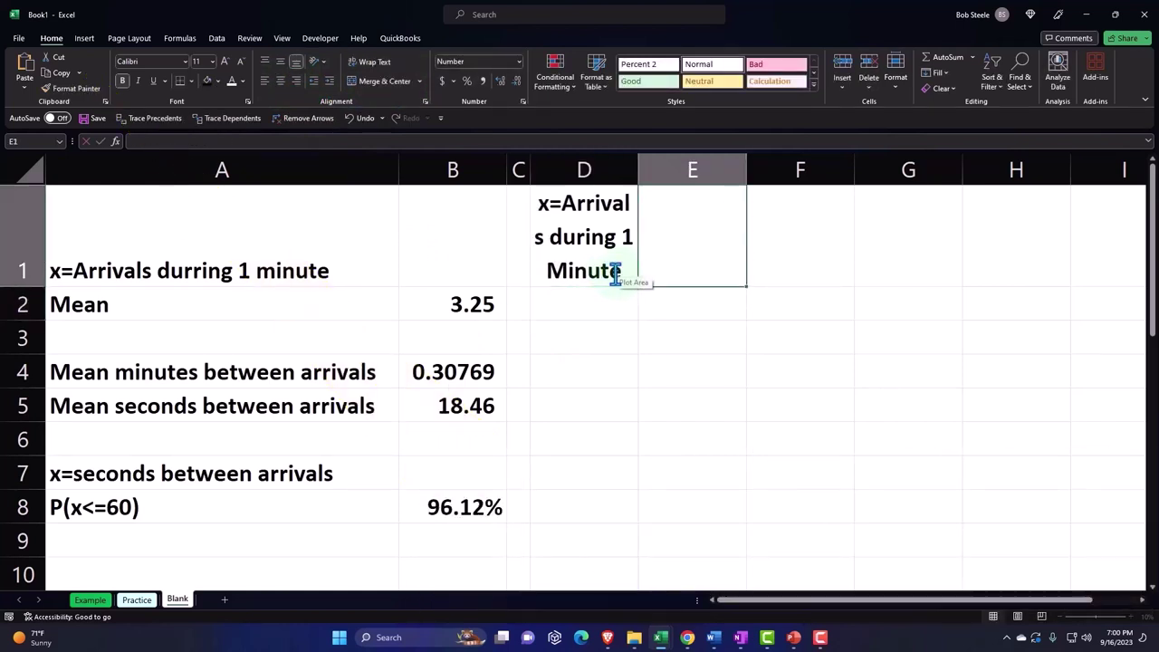
pyautogui.write('P9')
pyautogui.press('BackSpace')
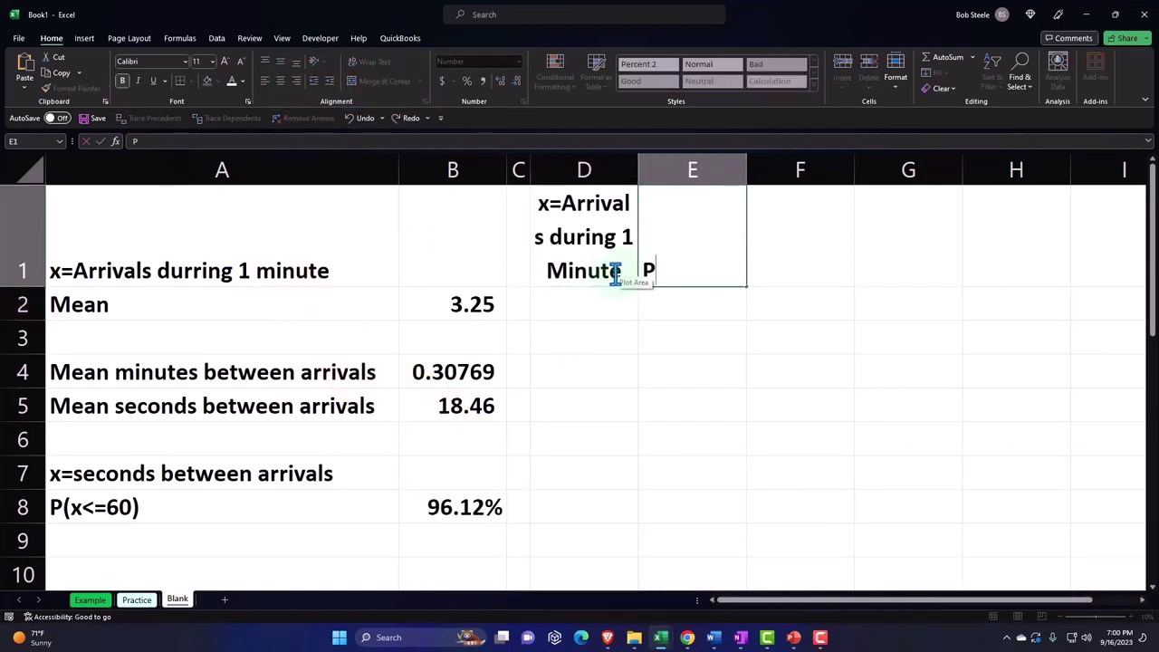
pyautogui.write('(')
pyautogui.write('x')
pyautogui.write(') ')
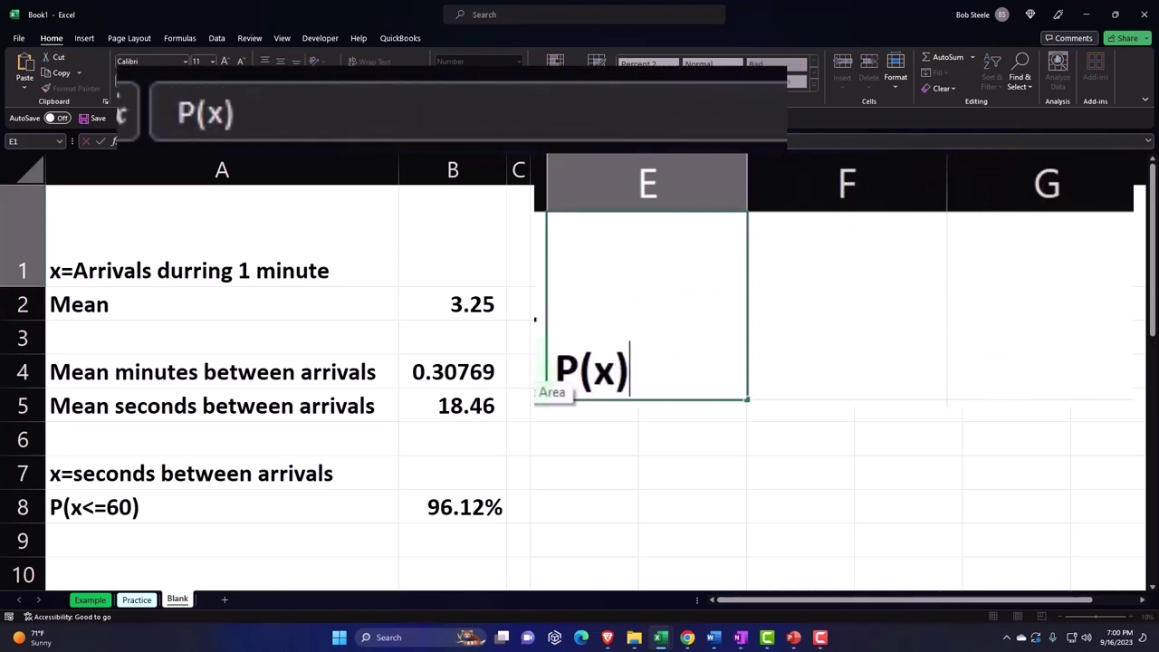
pyautogui.write('P')
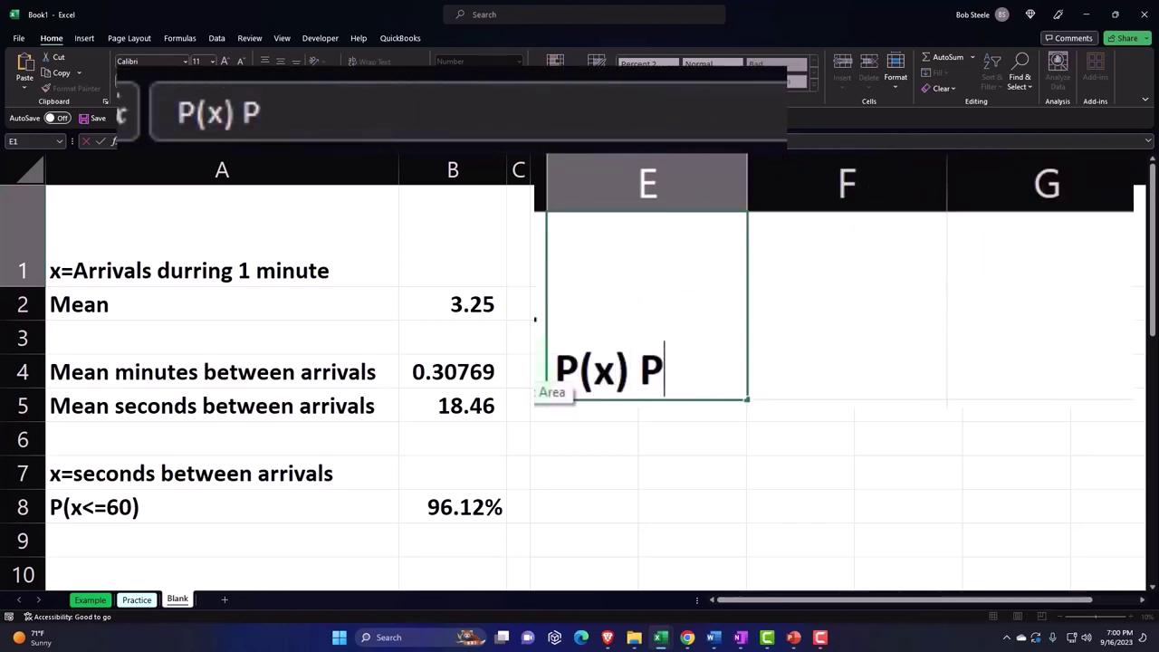
pyautogui.write('oisson Fu')
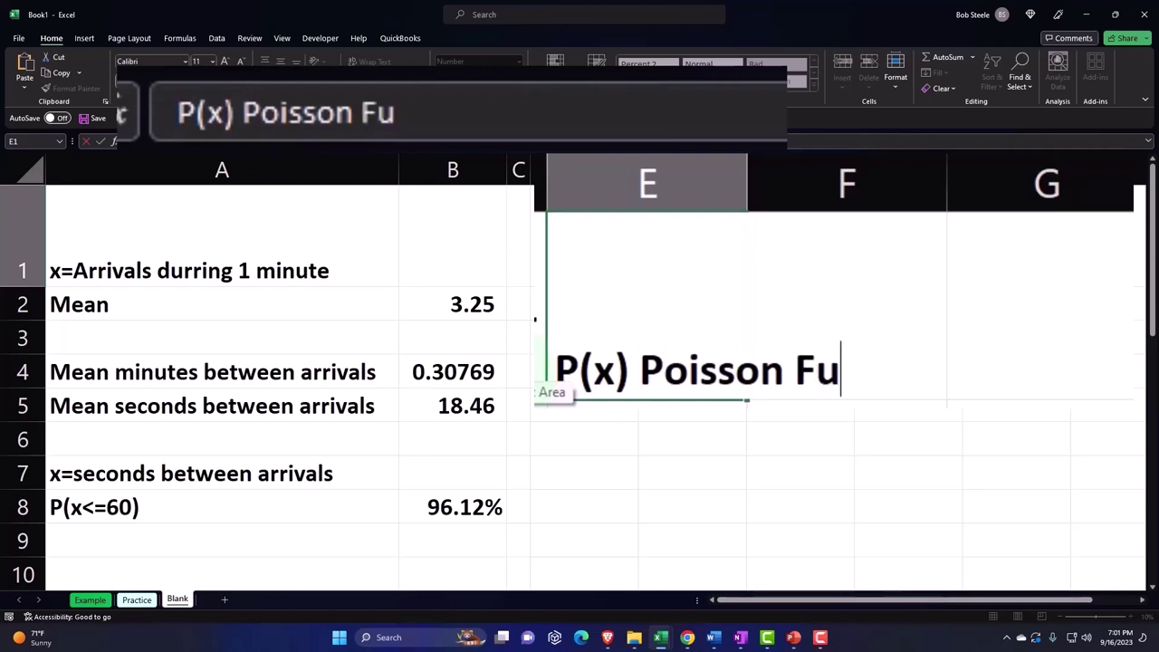
pyautogui.write('nction')
pyautogui.press('Return')
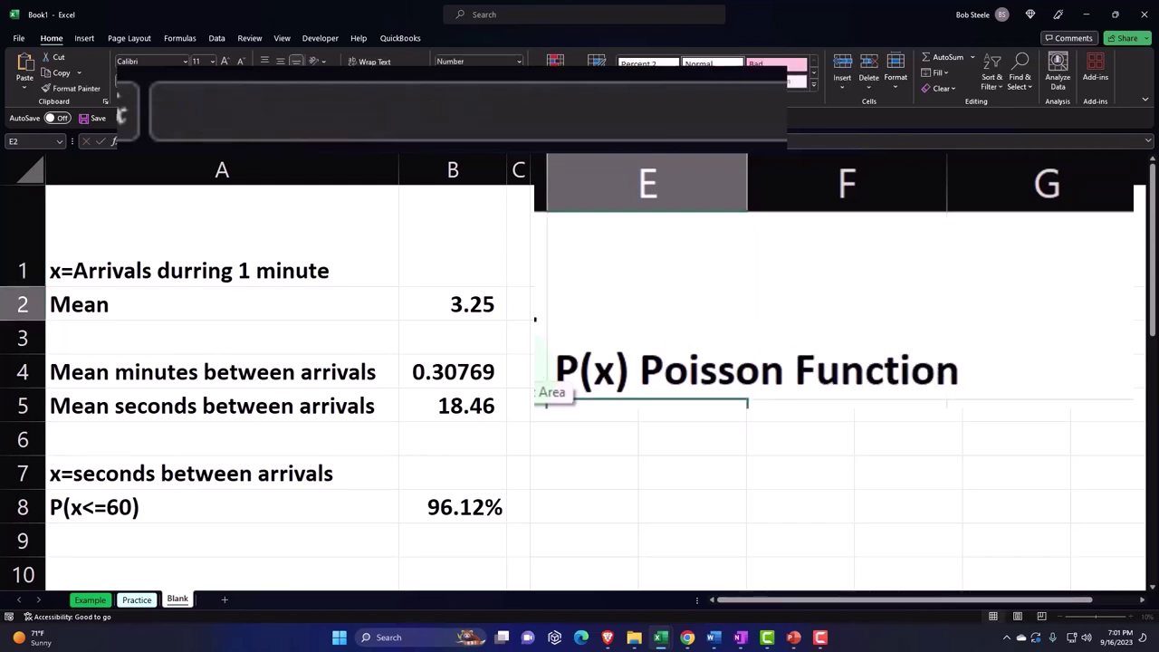
pyautogui.press('Up')
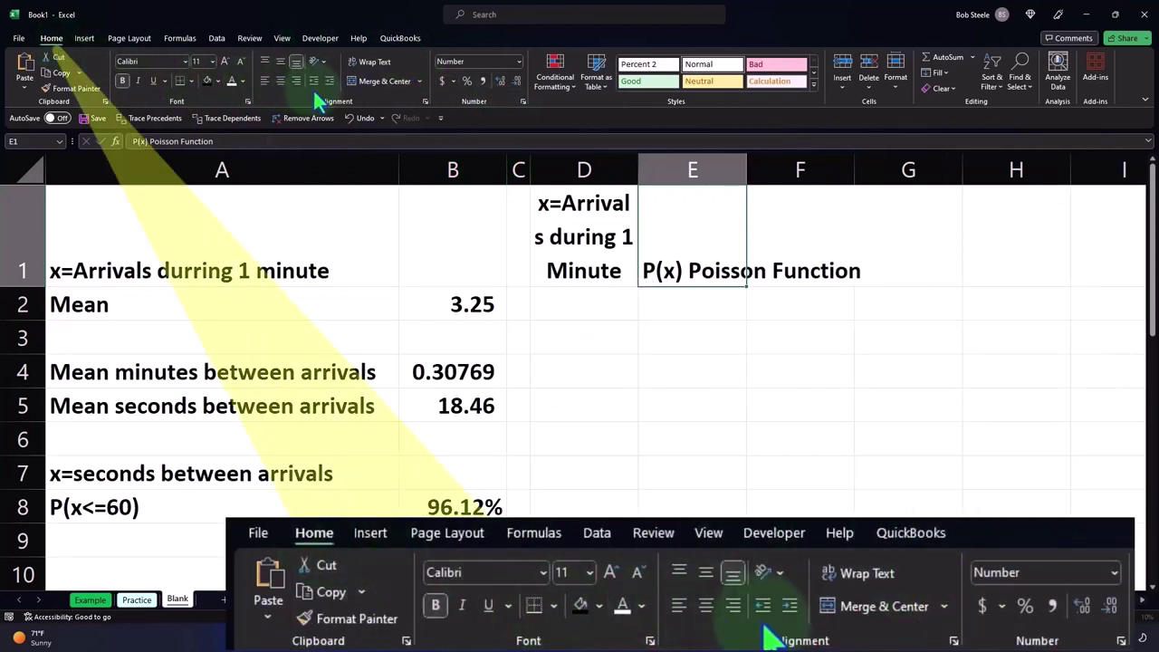
# - Wrap and centre the E1 heading, then give D1:E1 a black fill with white text
pyautogui.click(360, 62)
pyautogui.click(280, 81)
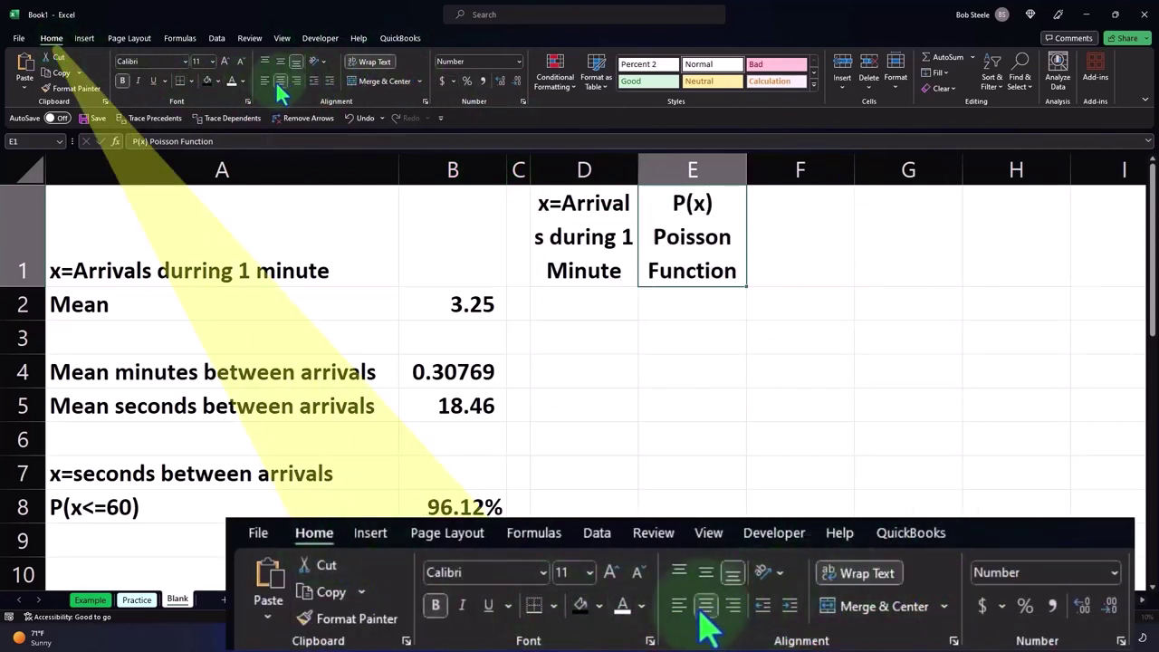
pyautogui.click(630, 222)
pyautogui.keyDown('shift'); pyautogui.click(662, 237); pyautogui.keyUp('shift')
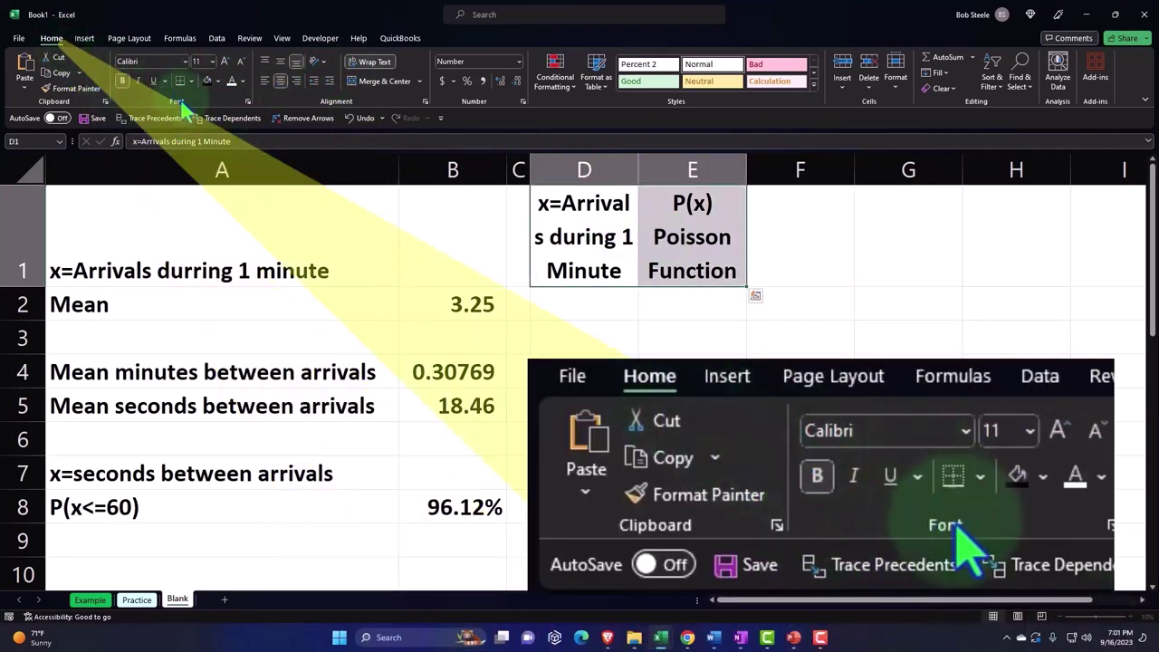
pyautogui.click(207, 81)
pyautogui.click(232, 81)
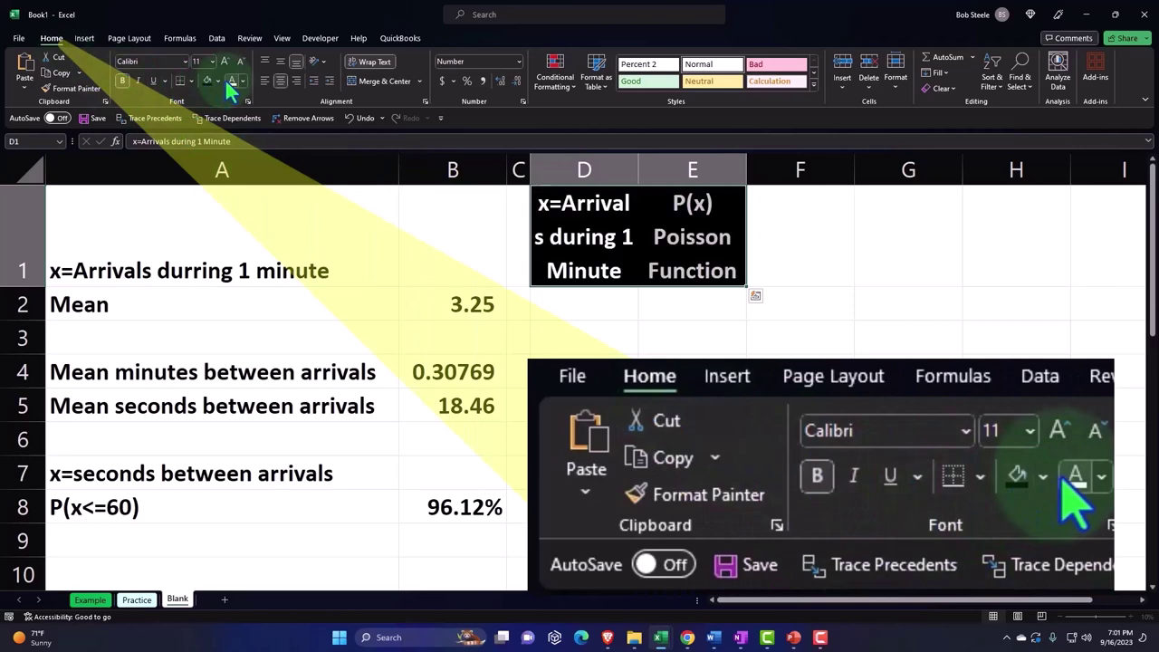
pyautogui.click(605, 302)
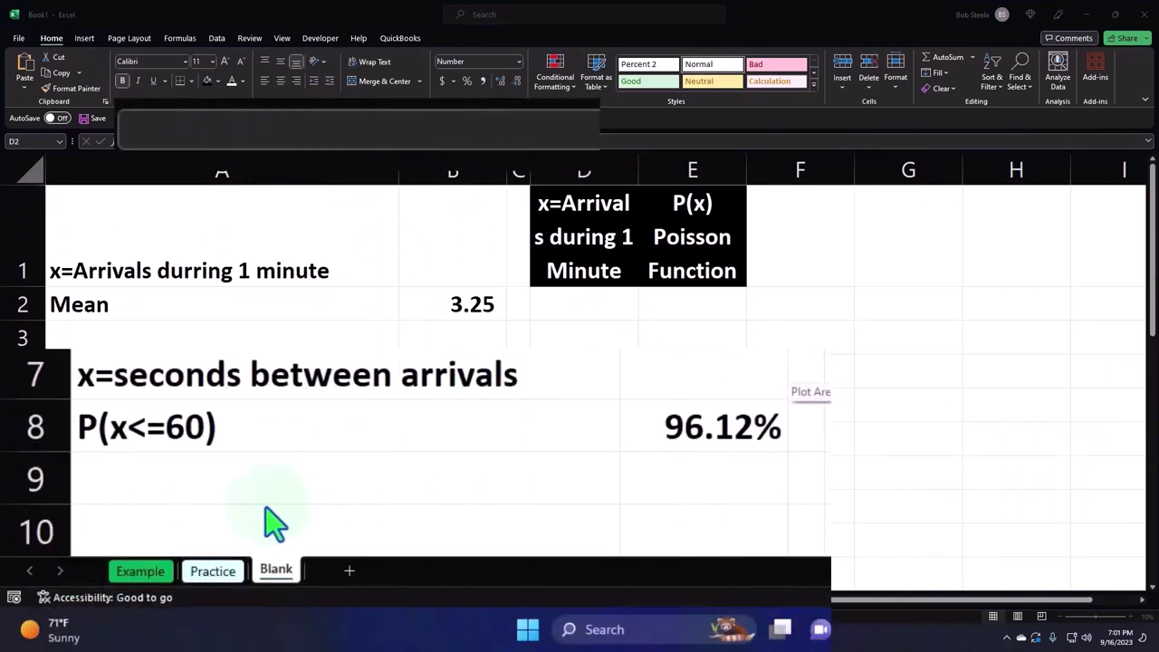
# - Enter the label 'Rows for Poisson' in A10 and 29 in B10
pyautogui.click(211, 517)
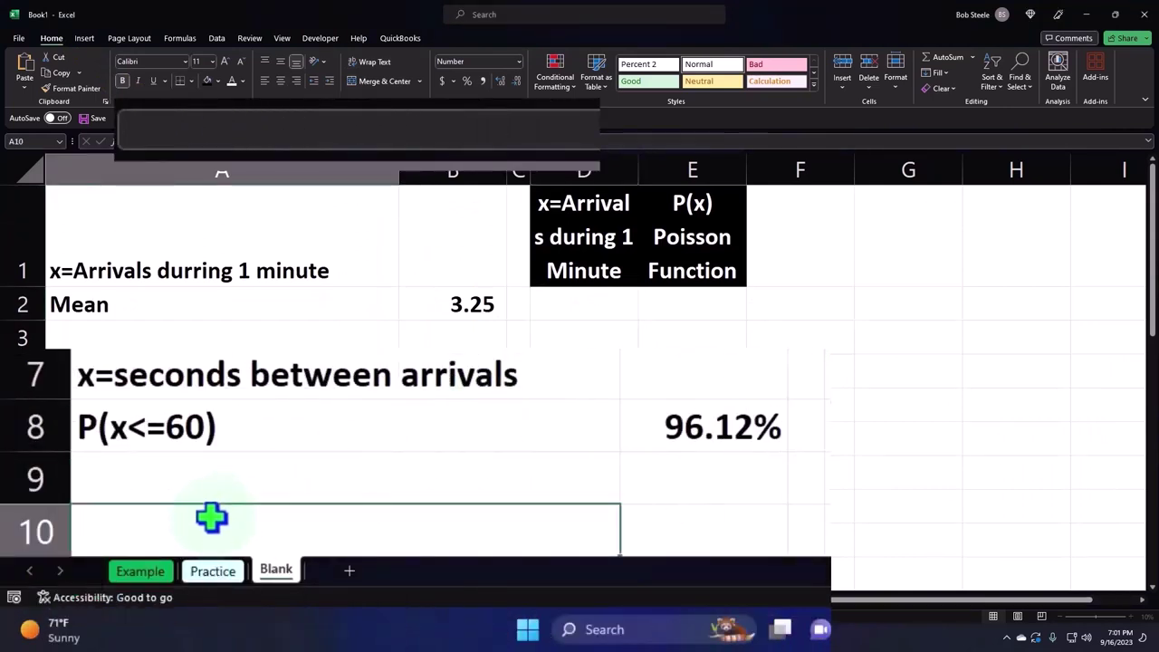
pyautogui.write('Rows')
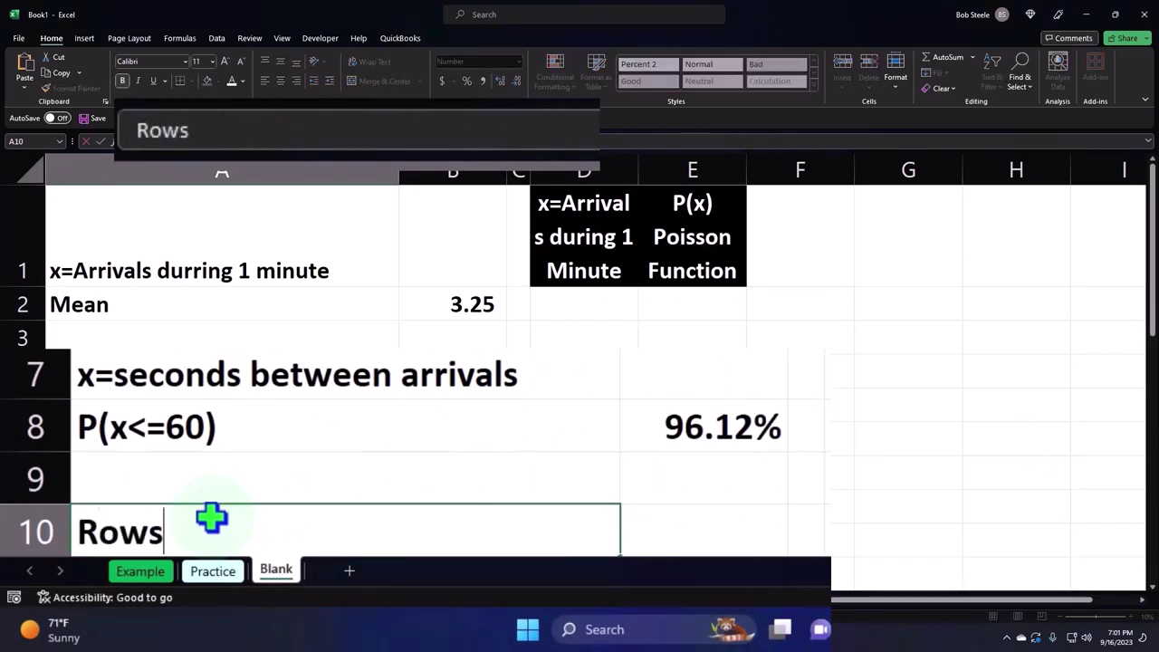
pyautogui.write(' for Poi')
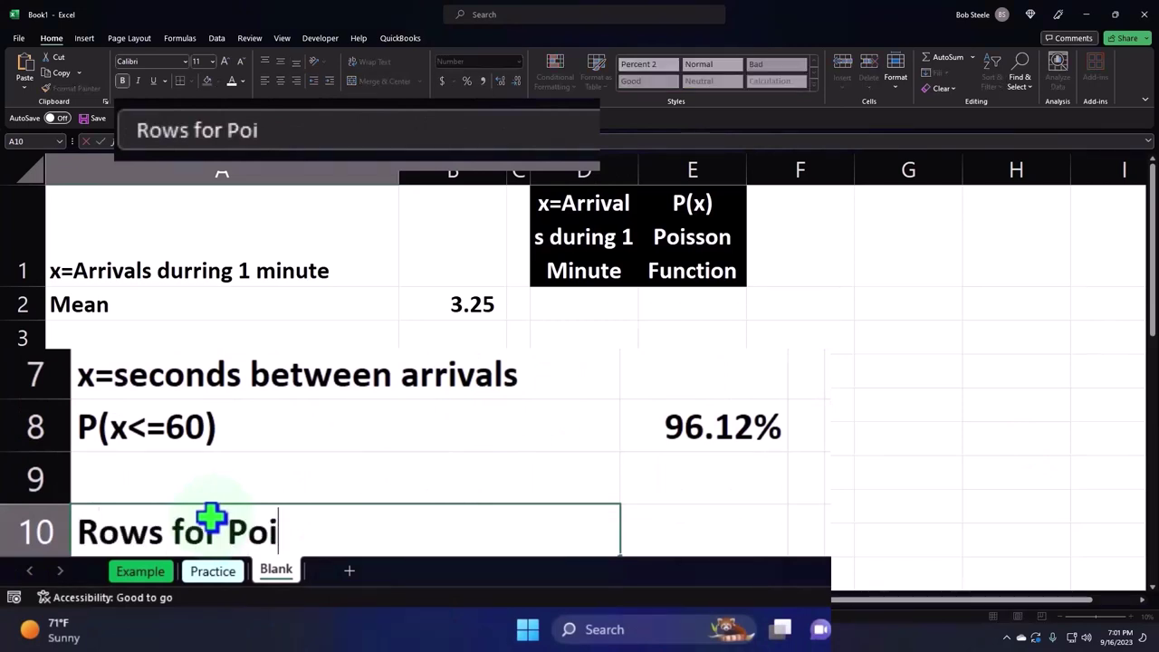
pyautogui.write('sson')
pyautogui.press('Tab')
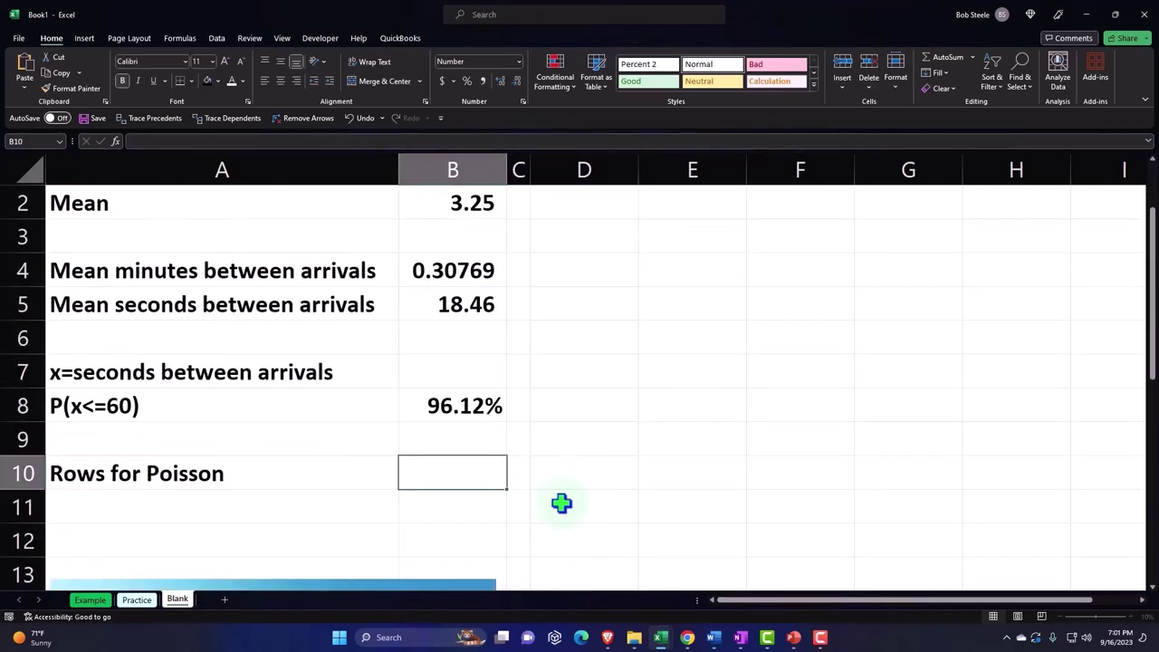
pyautogui.write('29')
pyautogui.press('Return')
# - Try filling an x series down column D from D2, then delete it
pyautogui.scroll(1, 562, 504)
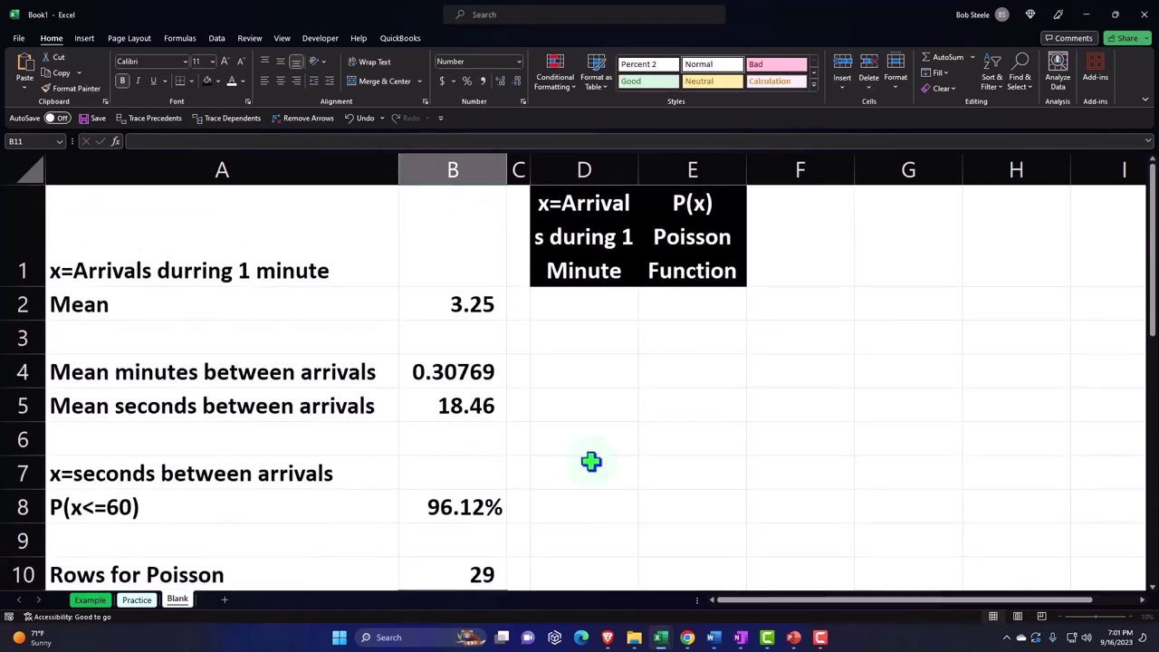
pyautogui.click(591, 306)
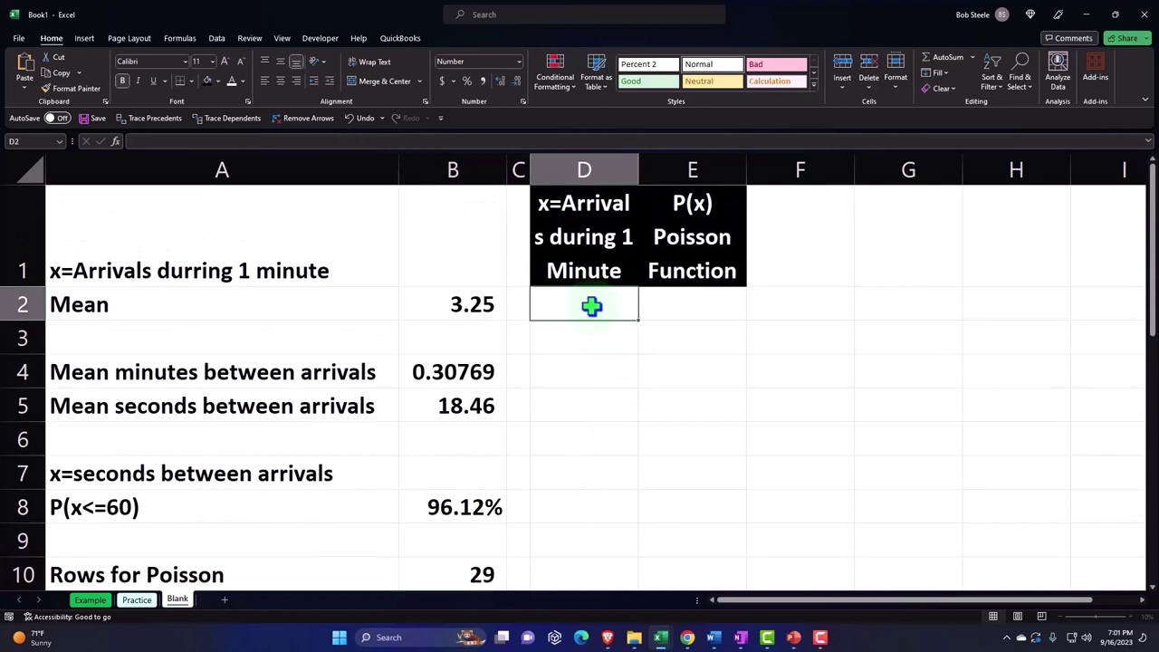
pyautogui.write('1')
pyautogui.press('Return')
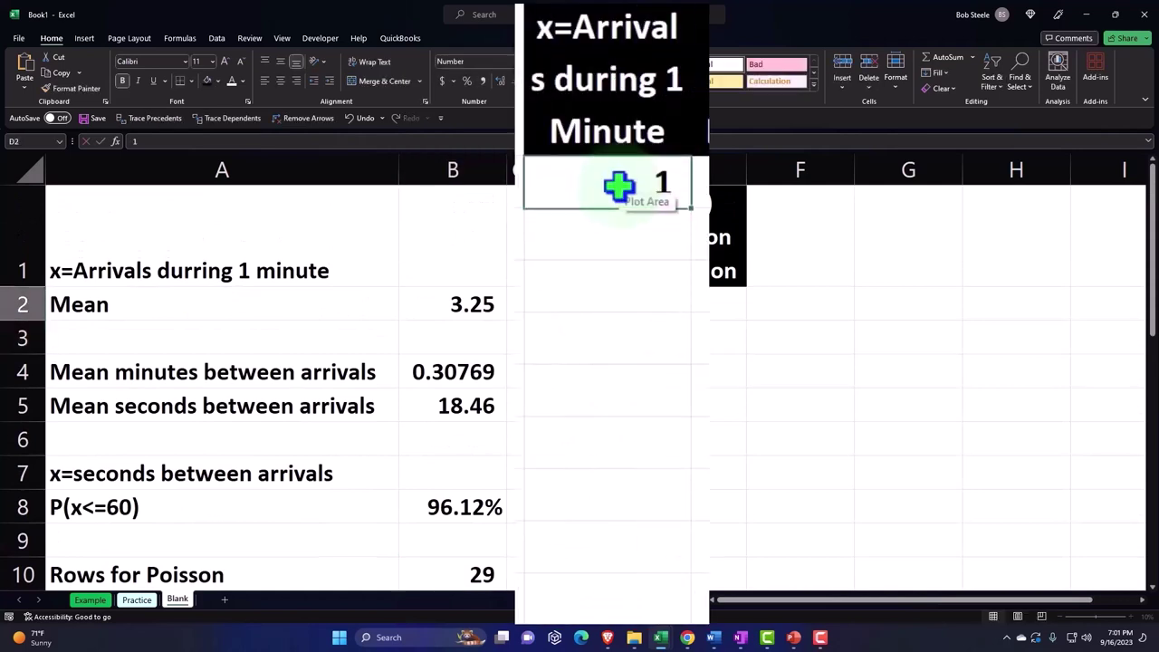
pyautogui.write('1')
pyautogui.press('Return')
pyautogui.write('2')
pyautogui.press('Return')
pyautogui.moveTo(620, 186); pyautogui.dragTo(642, 284)
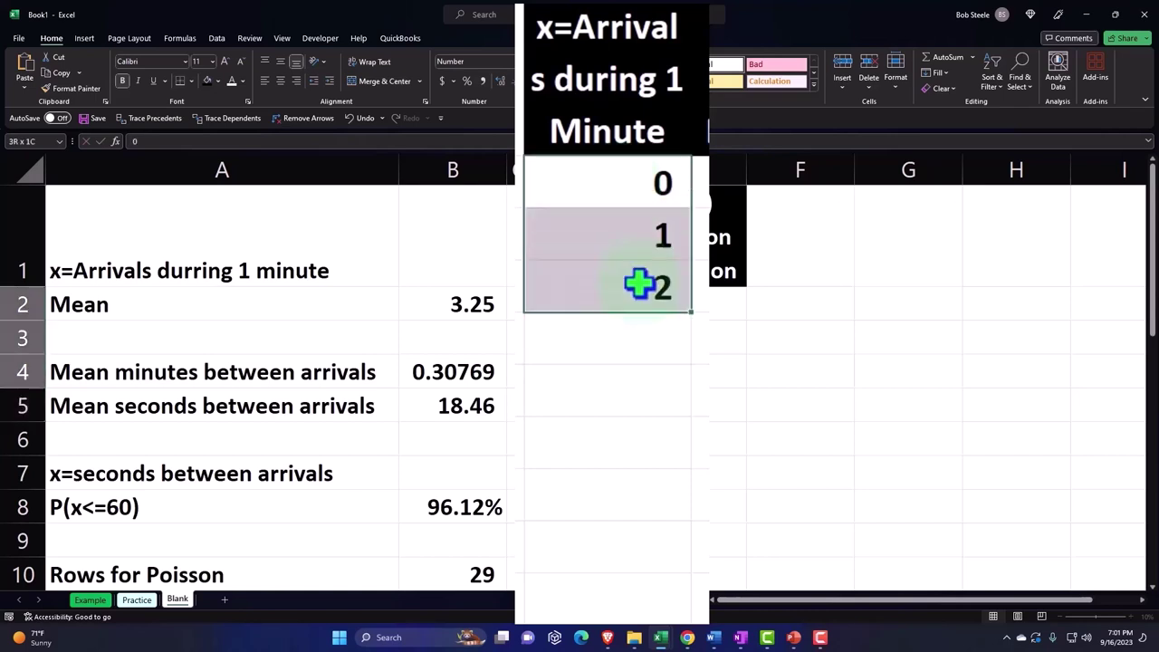
pyautogui.moveTo(693, 316)
pyautogui.mouseDown()
pyautogui.moveTo(700, 463)
pyautogui.moveTo(694, 455)
pyautogui.mouseUp()
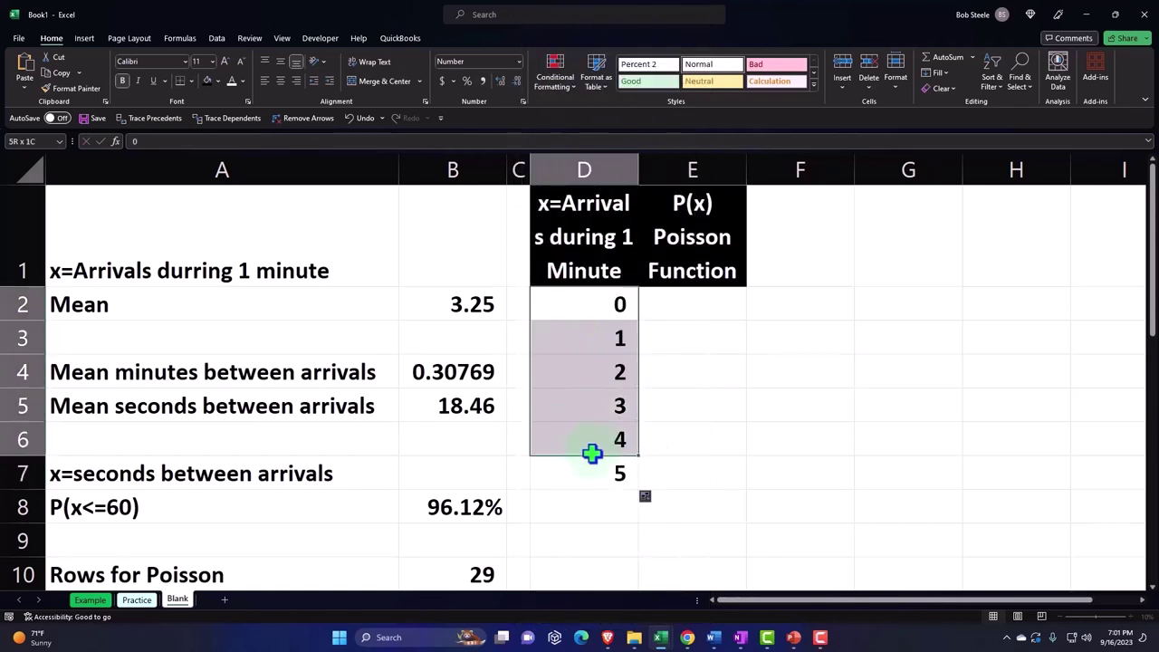
pyautogui.press('Delete')
pyautogui.hotkey('shift', 'BackSpace')
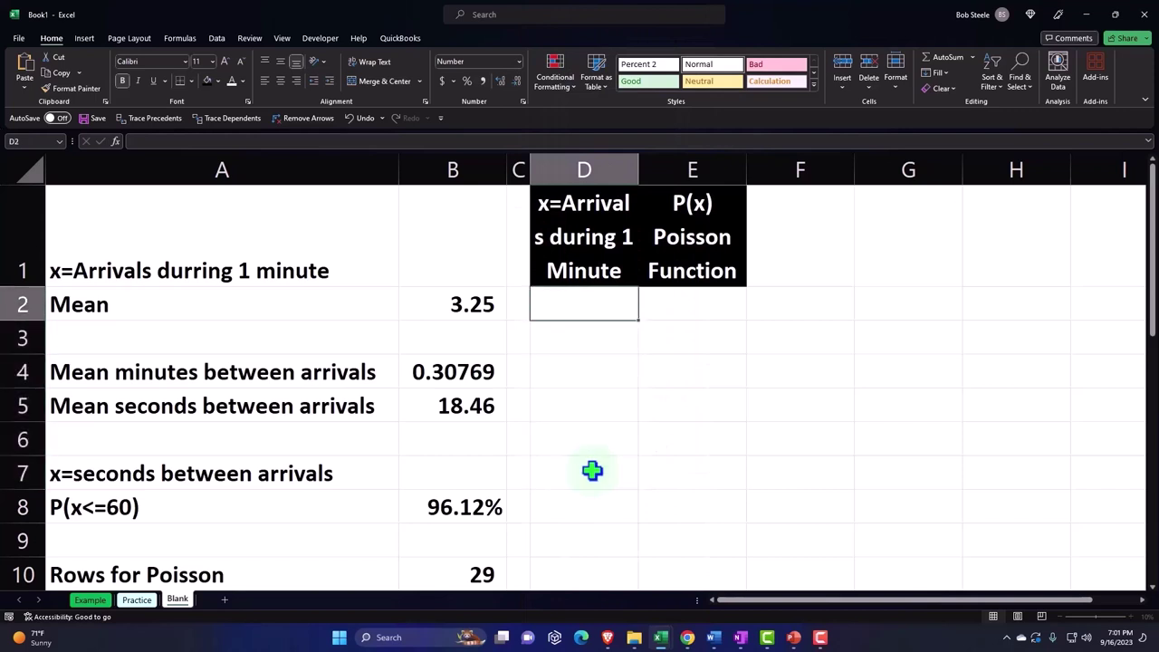
# - Enter =SEQUENCE(B10+1,,0) in D2 so arrival counts spill down column D
pyautogui.write('=')
pyautogui.write('se')
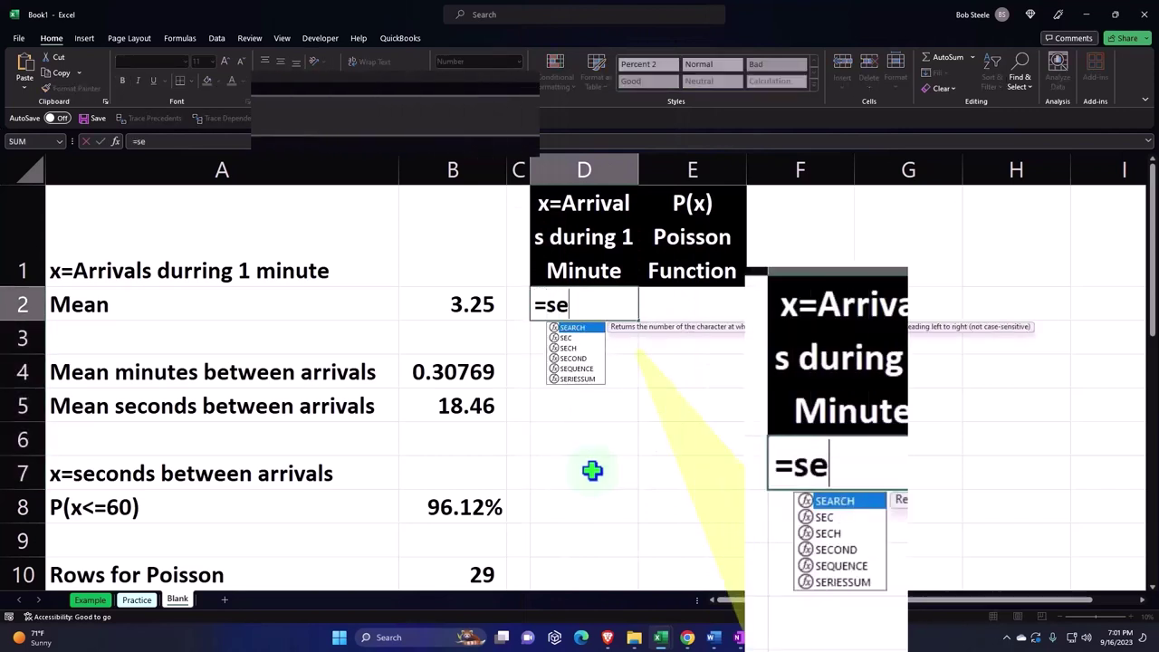
pyautogui.write('q')
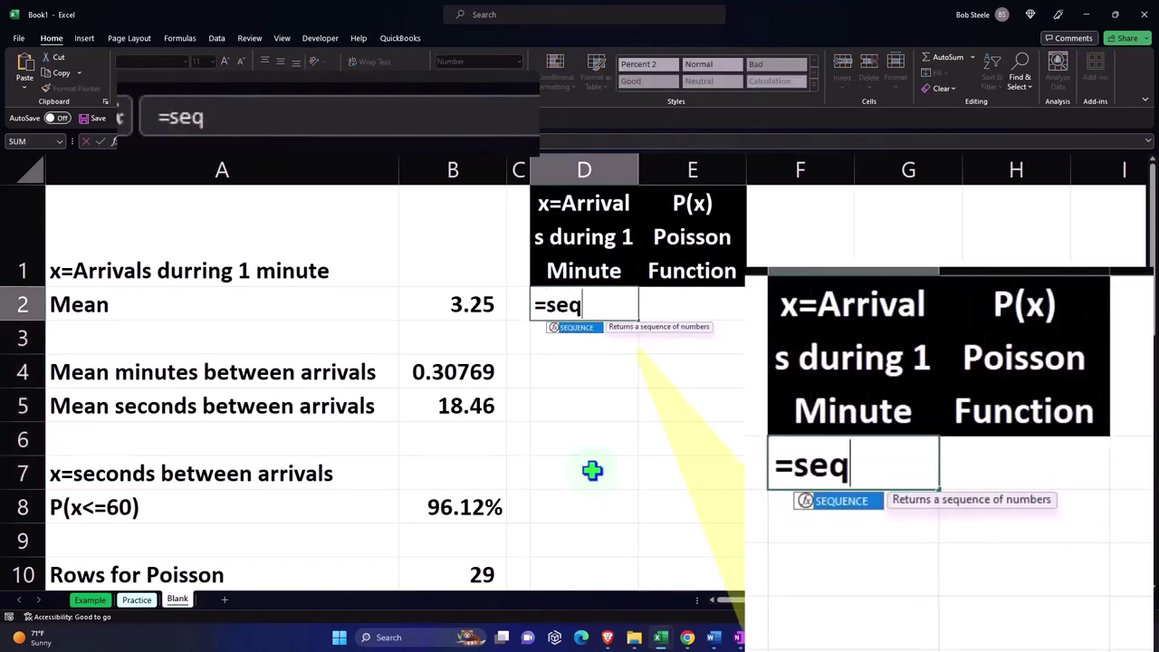
pyautogui.press('Tab')
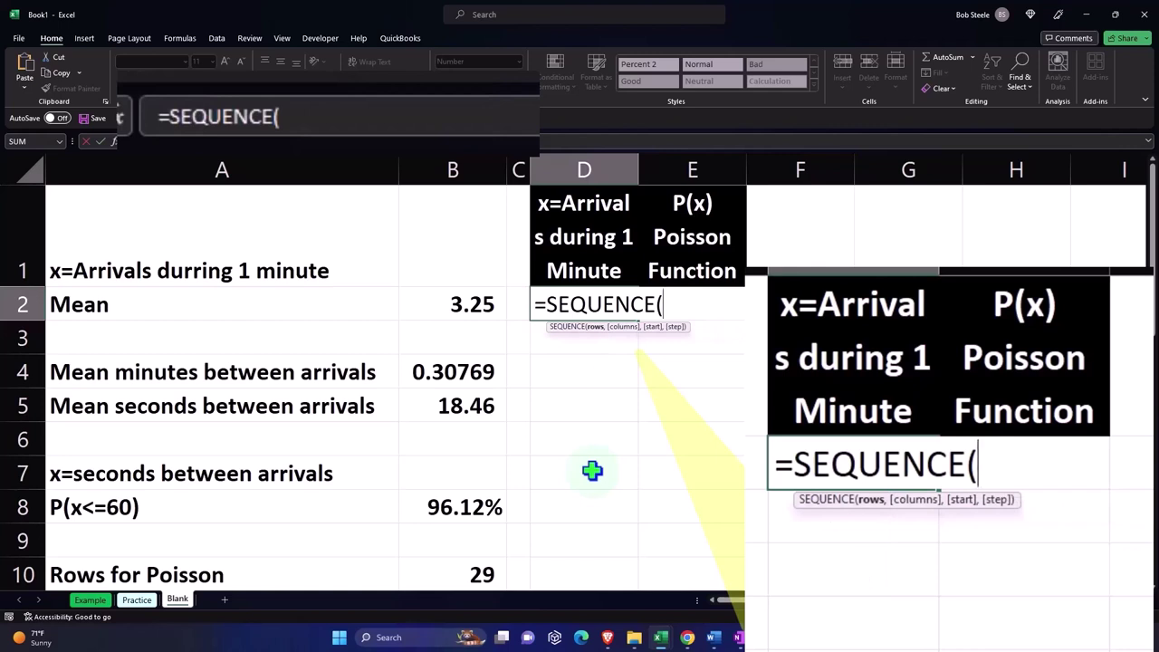
pyautogui.scroll(-1, 579, 473)
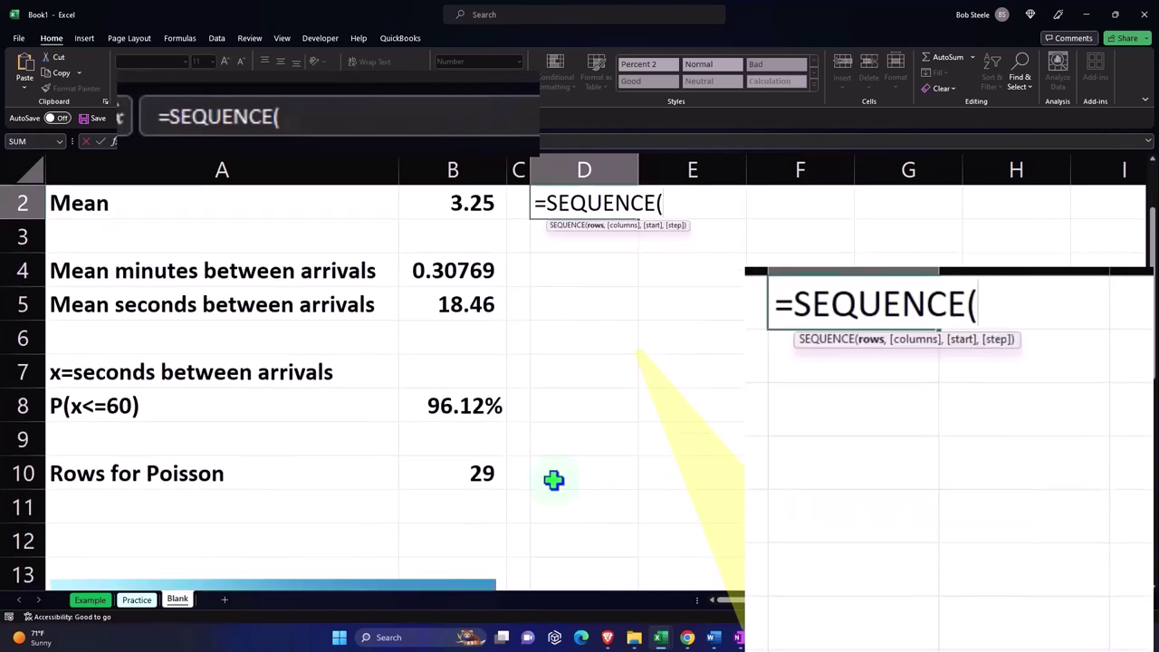
pyautogui.click(489, 474)
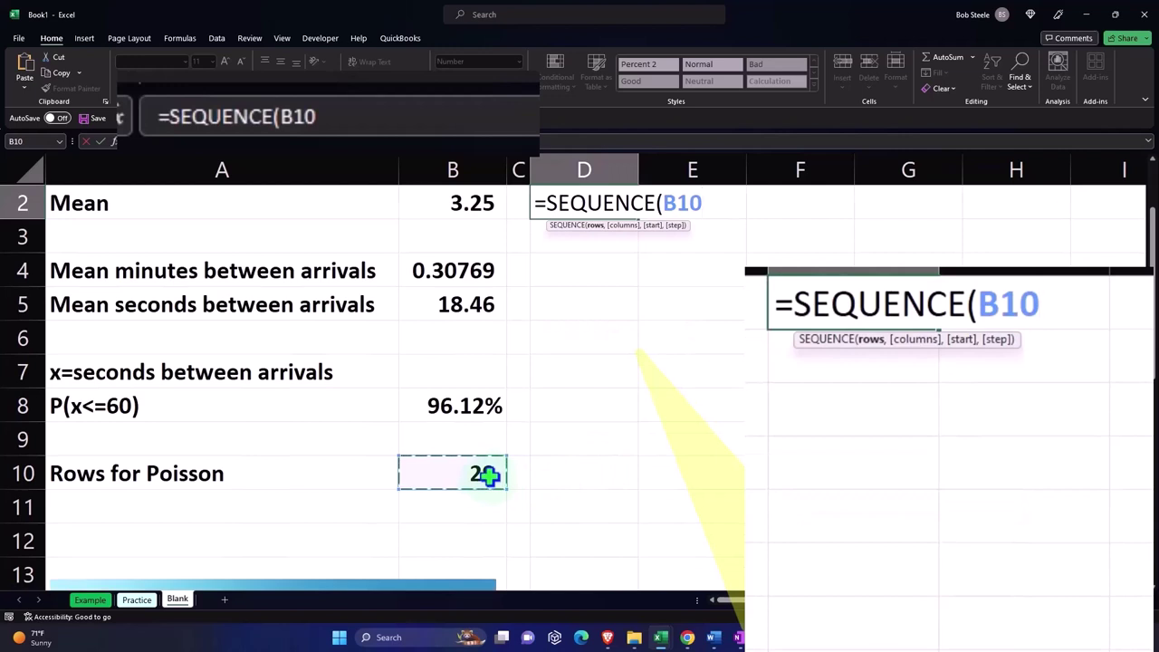
pyautogui.write('+1')
pyautogui.scroll(1, 638, 441)
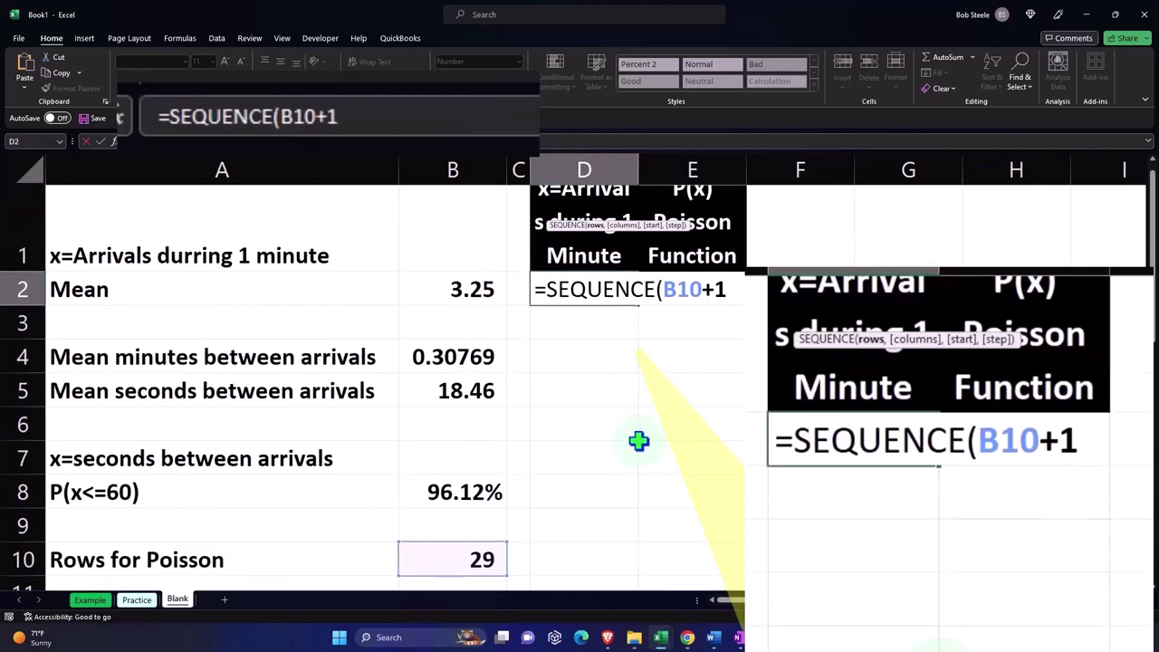
pyautogui.write(',')
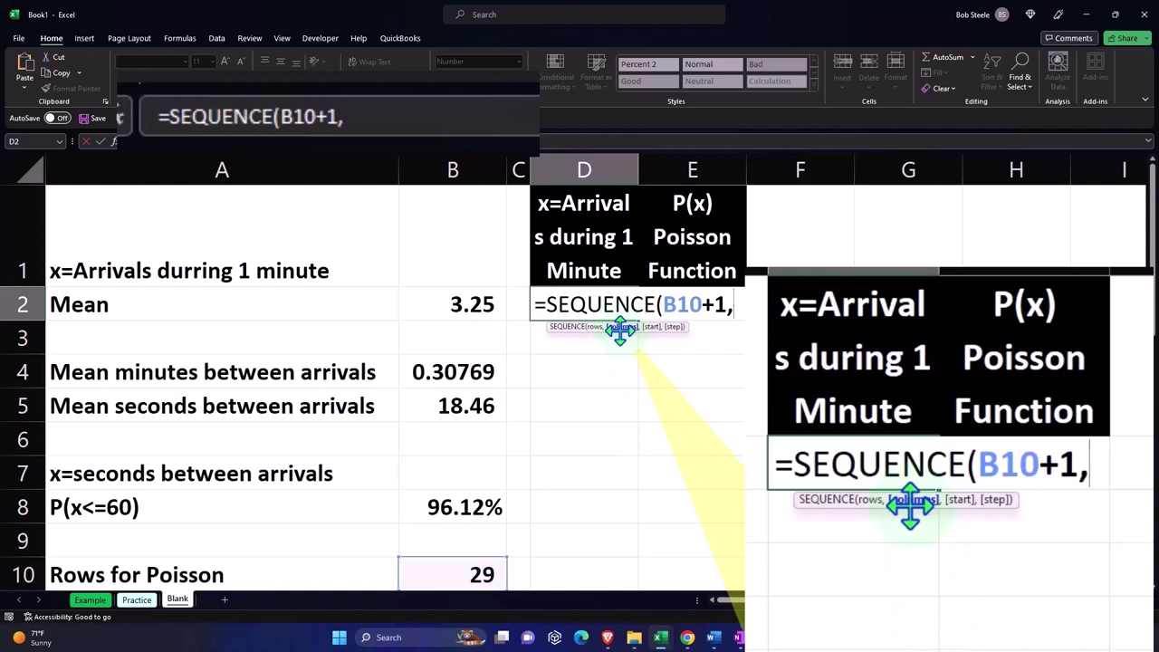
pyautogui.write(',')
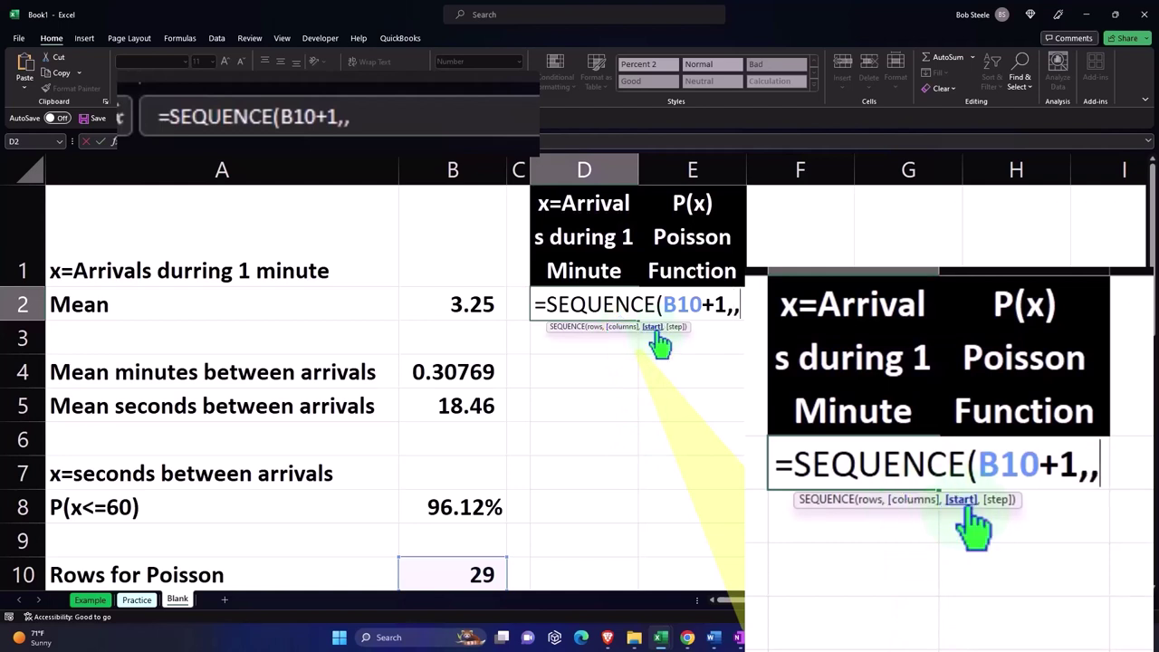
pyautogui.write('0')
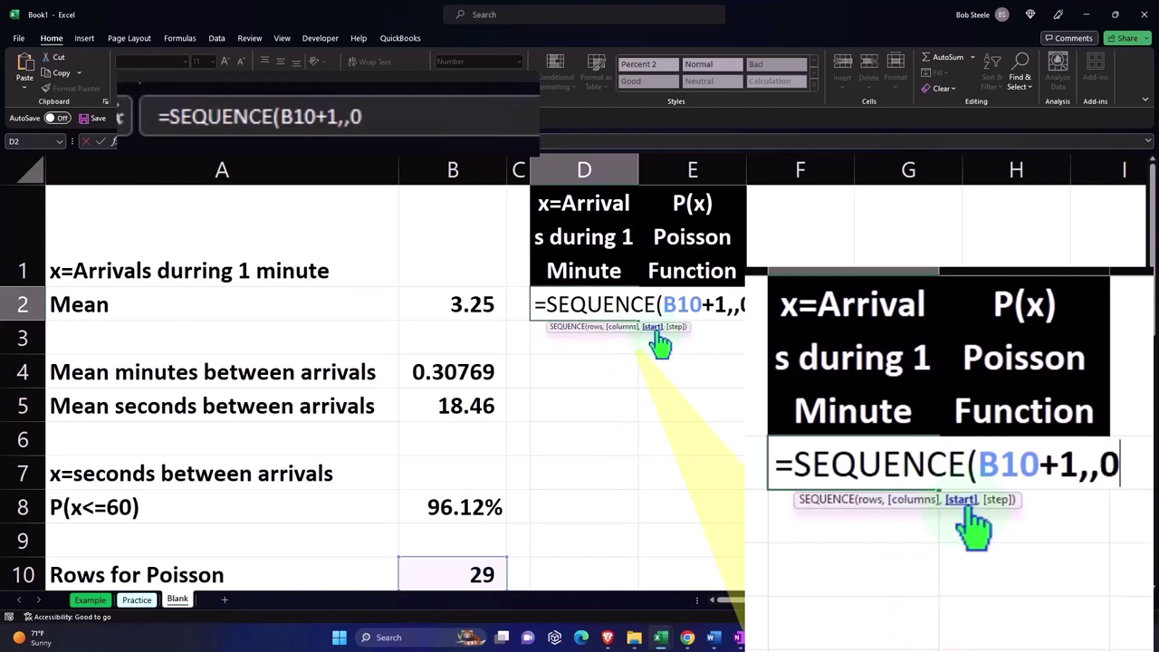
pyautogui.write(')')
pyautogui.press('Return')
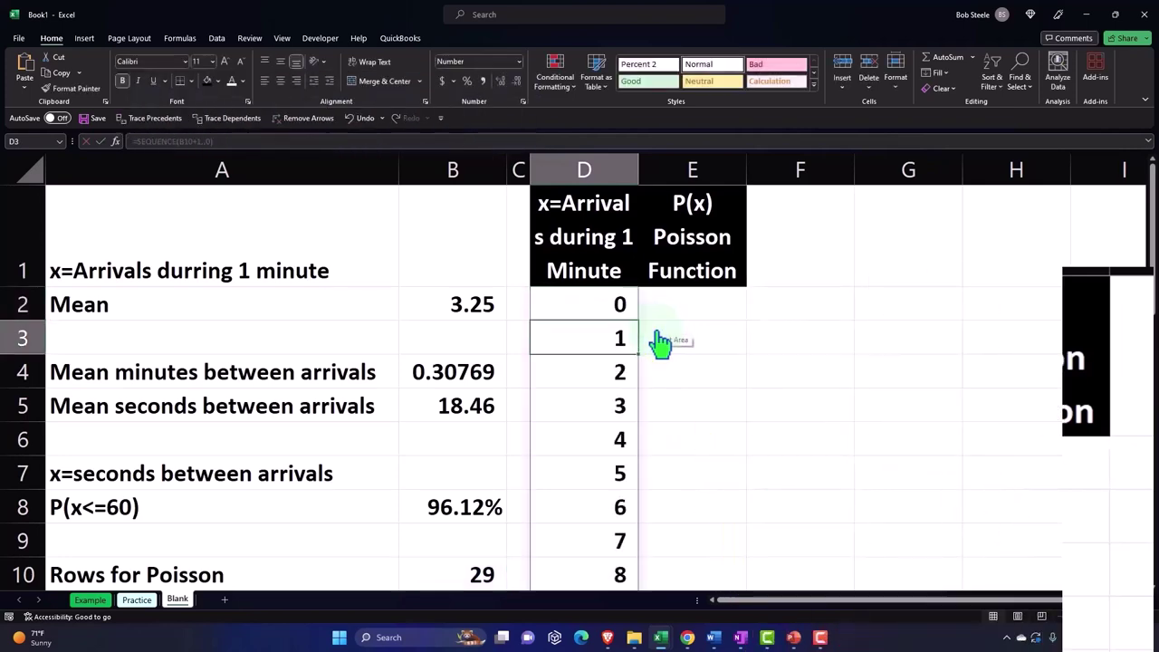
# - Test the spill by changing B10 to 4, then restore it to 29
pyautogui.scroll(-3, 725, 421)
pyautogui.scroll(-4, 731, 426)
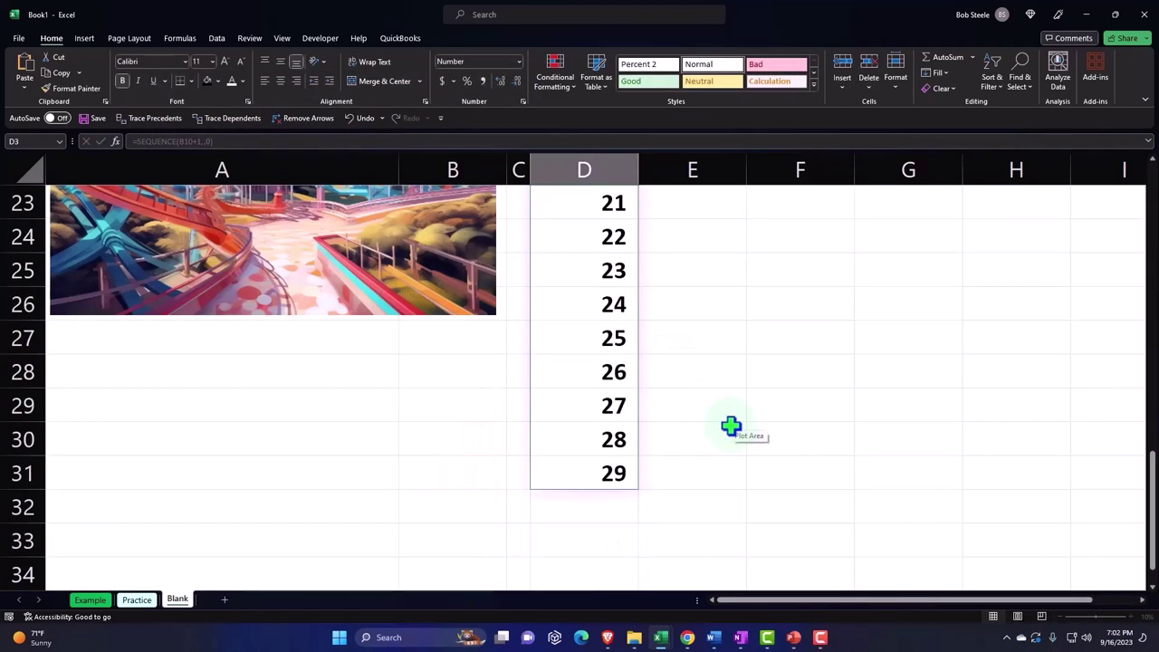
pyautogui.scroll(7, 730, 426)
pyautogui.scroll(-1, 474, 419)
pyautogui.click(453, 372)
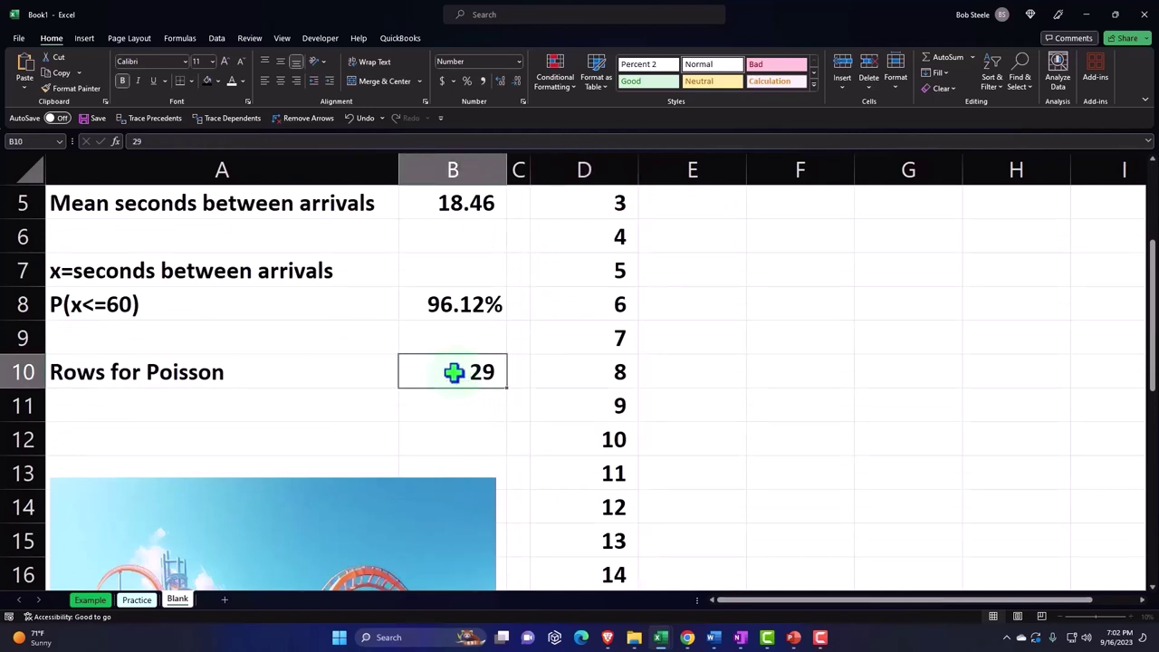
pyautogui.write('4')
pyautogui.press('Return')
pyautogui.click(453, 372)
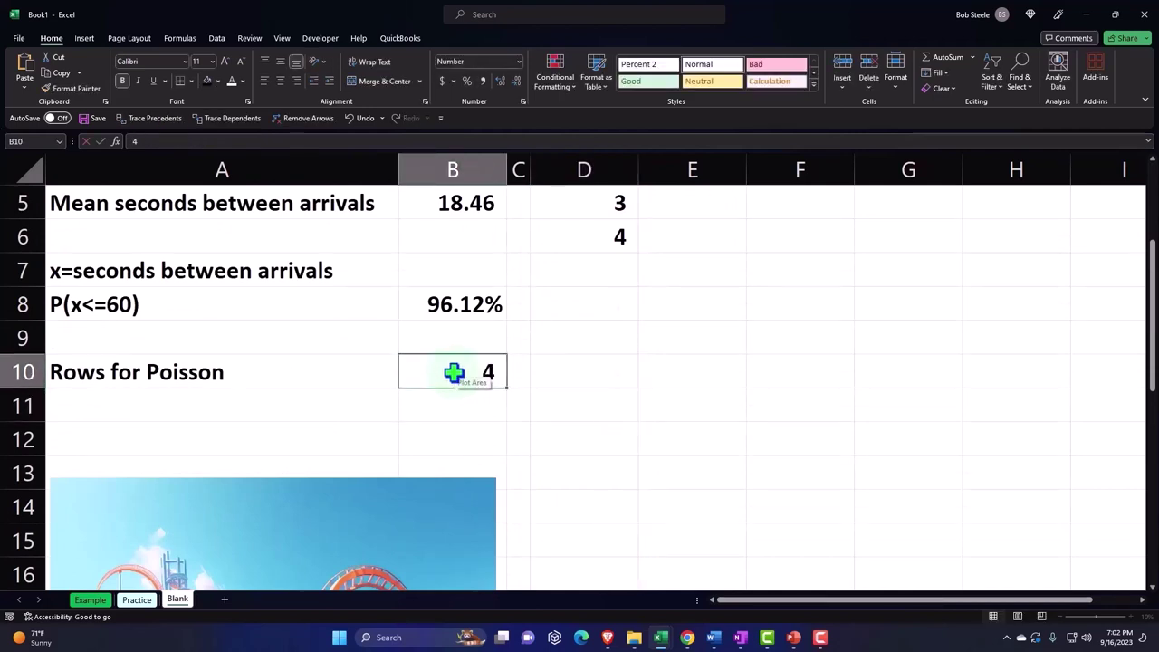
pyautogui.write('29')
pyautogui.press('Return')
pyautogui.scroll(2, 454, 372)
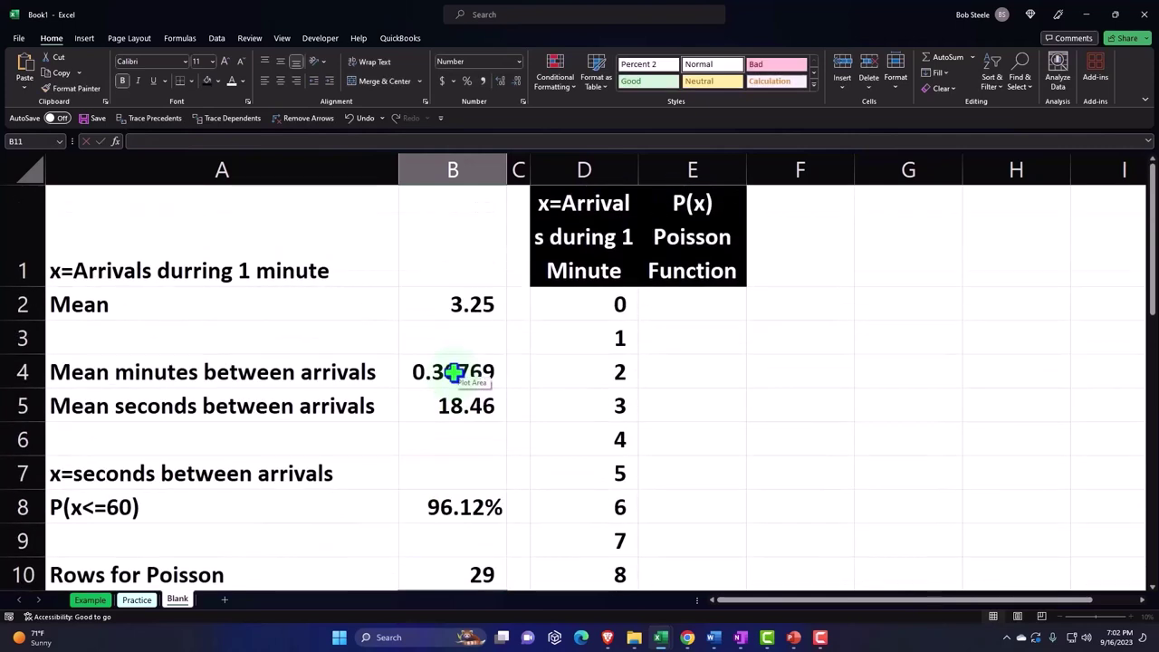
pyautogui.click(697, 305)
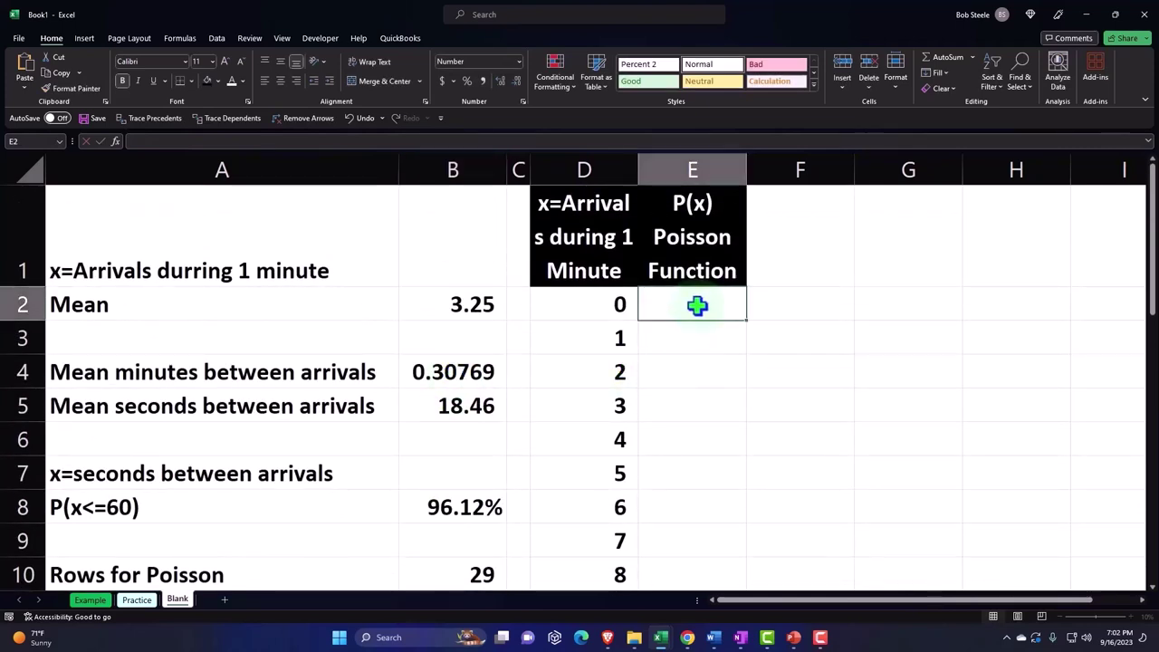
# - Enter =POISSON.DIST(D2#,$B$2,0) in E2 so probabilities spill beside each arrival count
pyautogui.write('=')
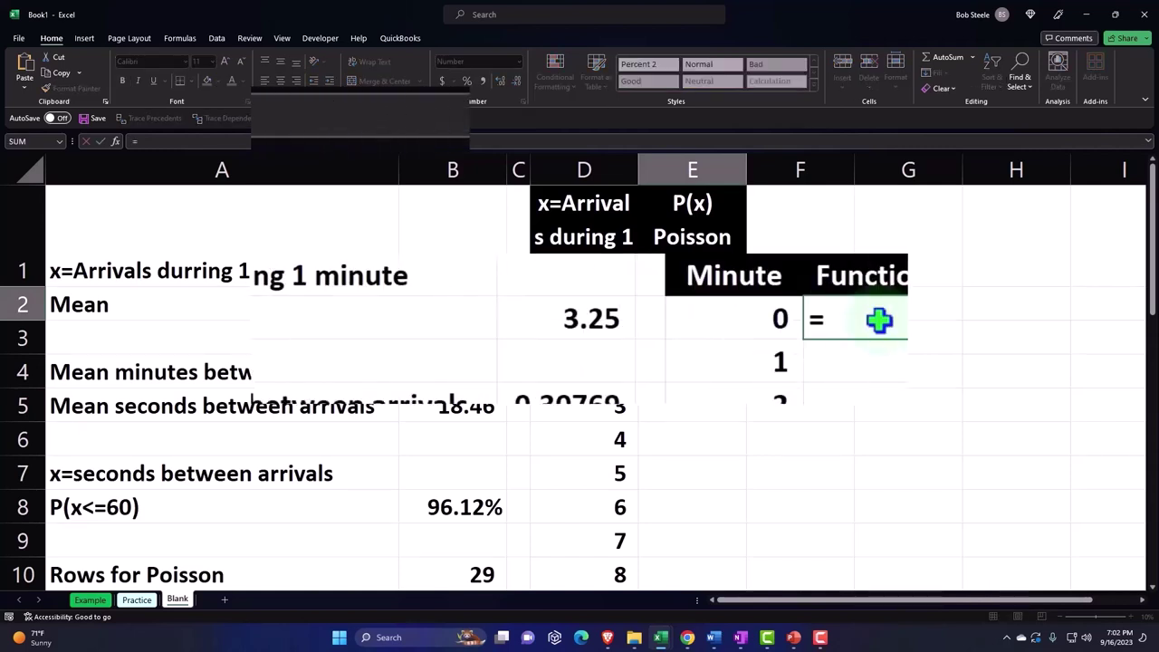
pyautogui.write('p')
pyautogui.write('o')
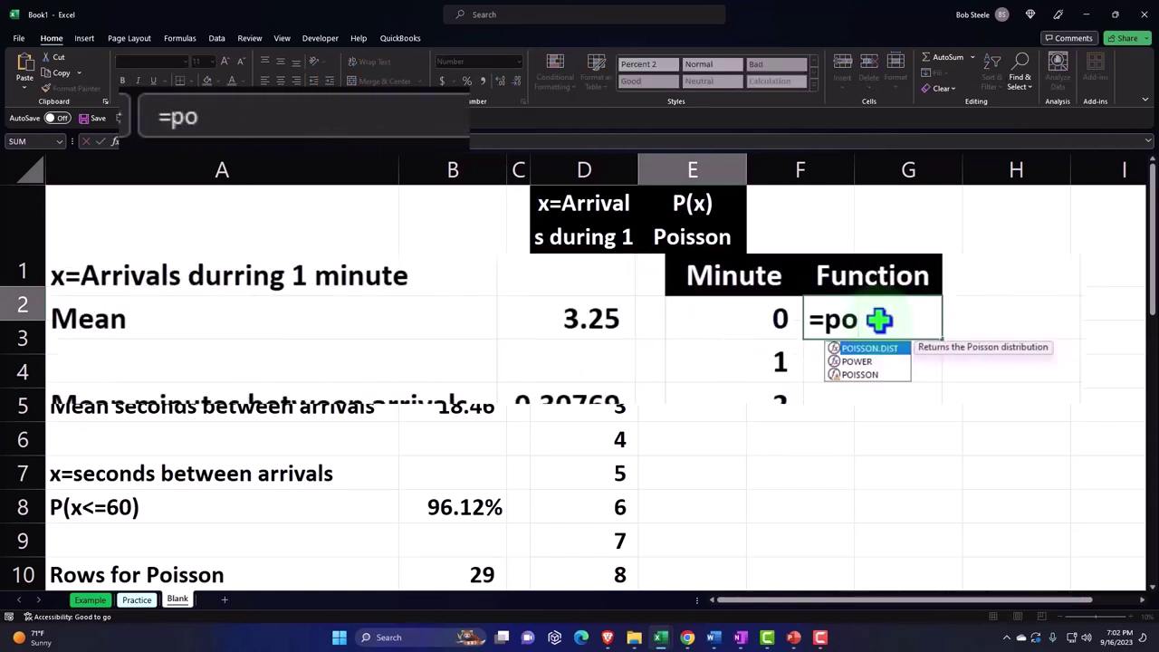
pyautogui.press('Tab')
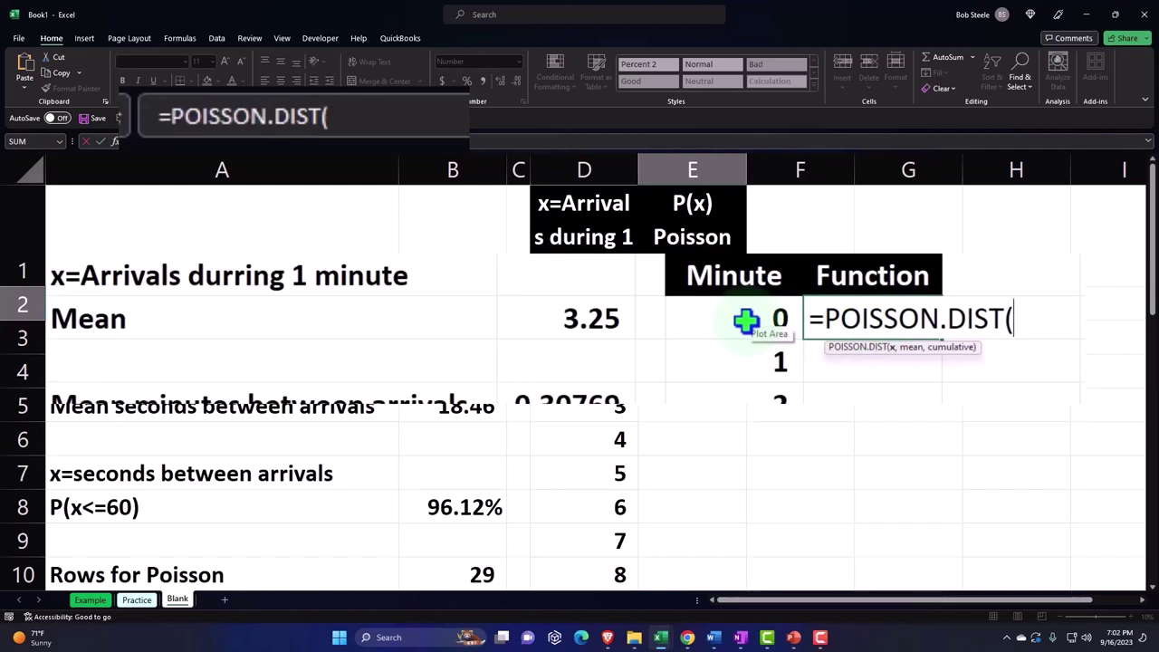
pyautogui.click(746, 319)
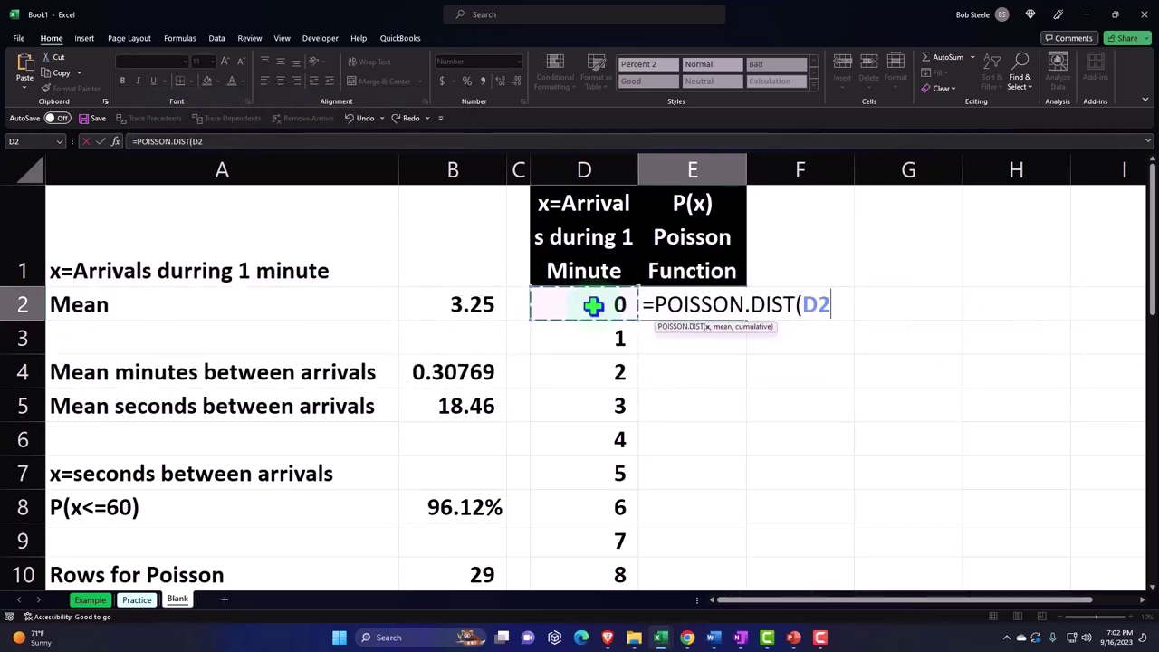
pyautogui.hotkey('ctrl', 'shift', 'Down')
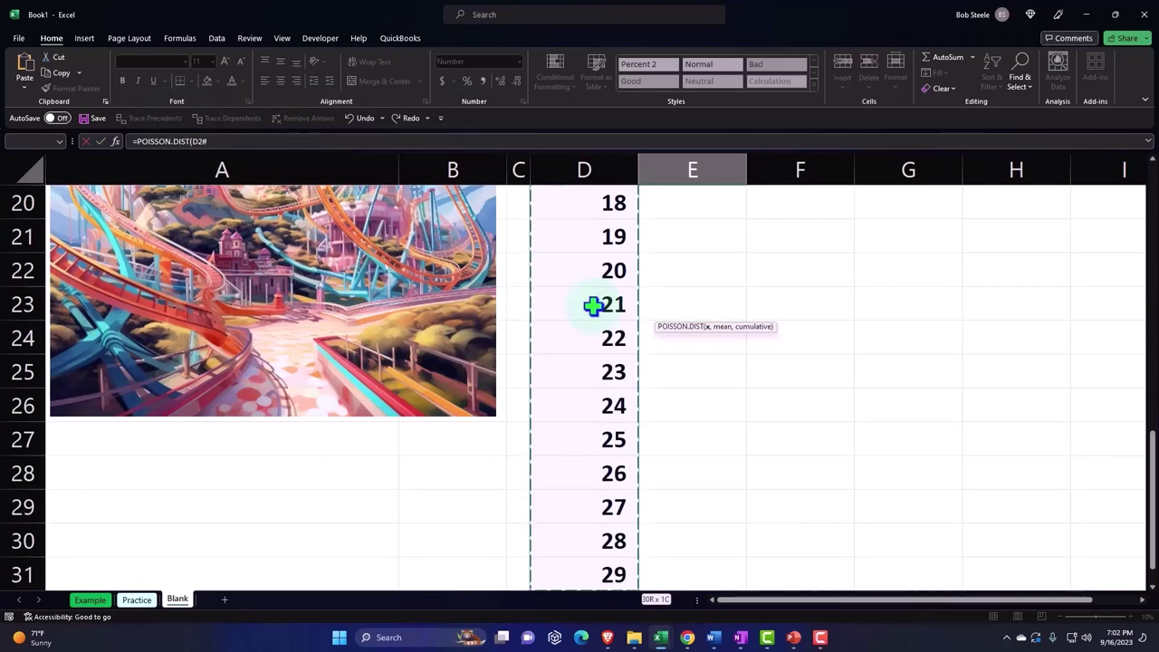
pyautogui.scroll(3, 593, 306)
pyautogui.scroll(3, 593, 306)
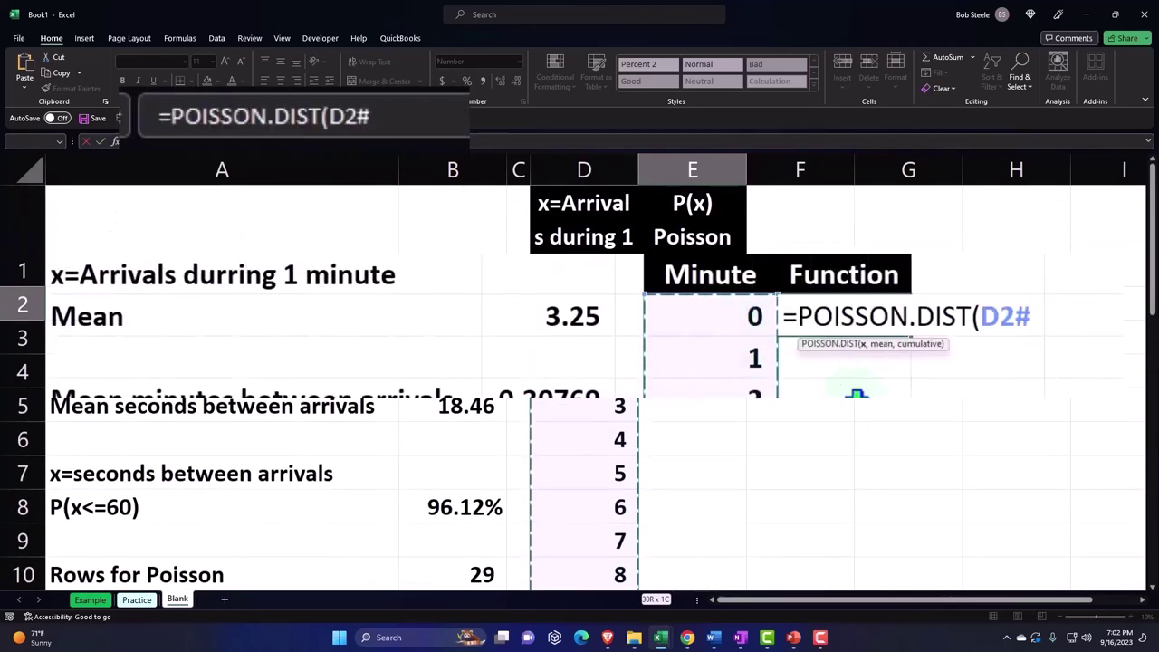
pyautogui.write(',')
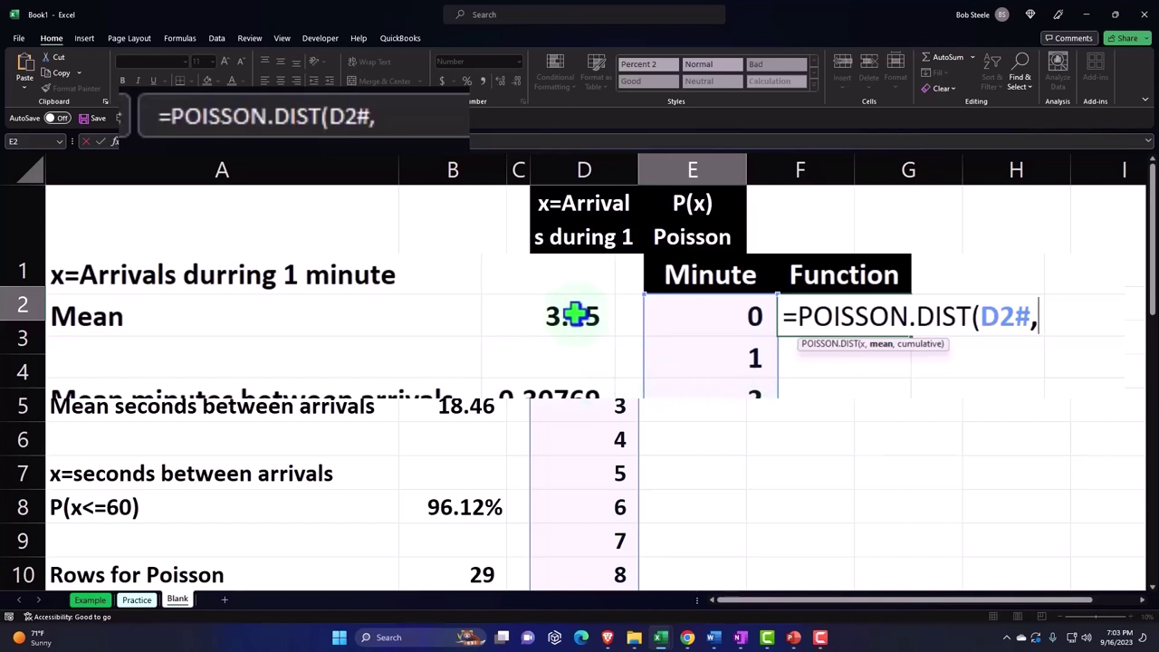
pyautogui.click(575, 315)
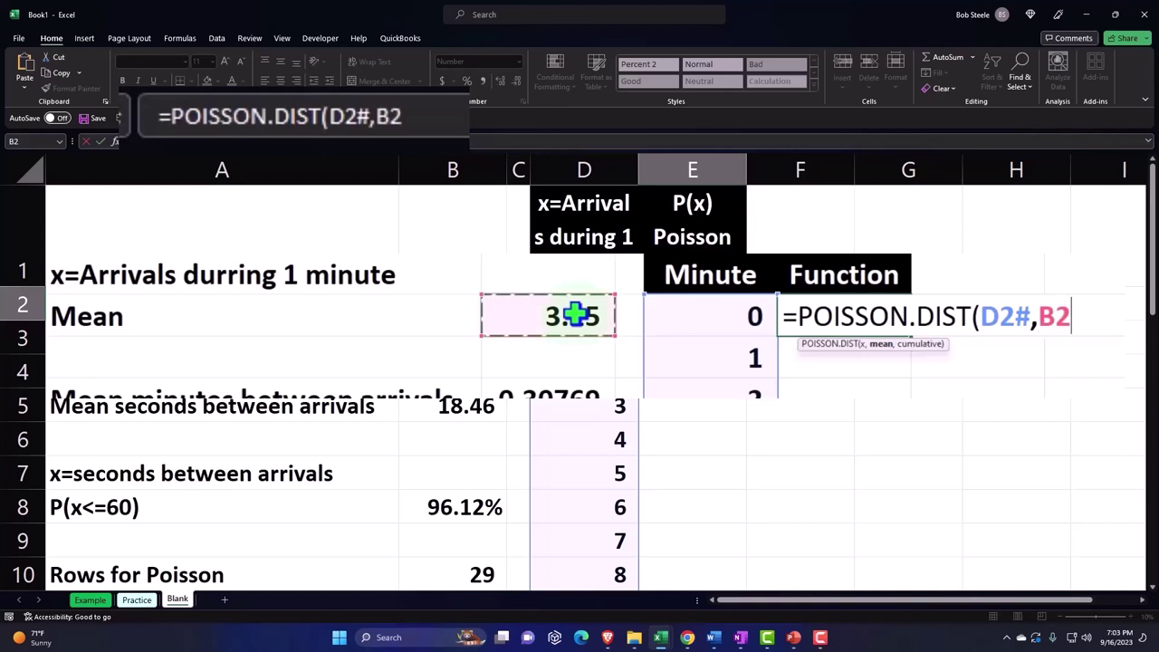
pyautogui.press('F4')
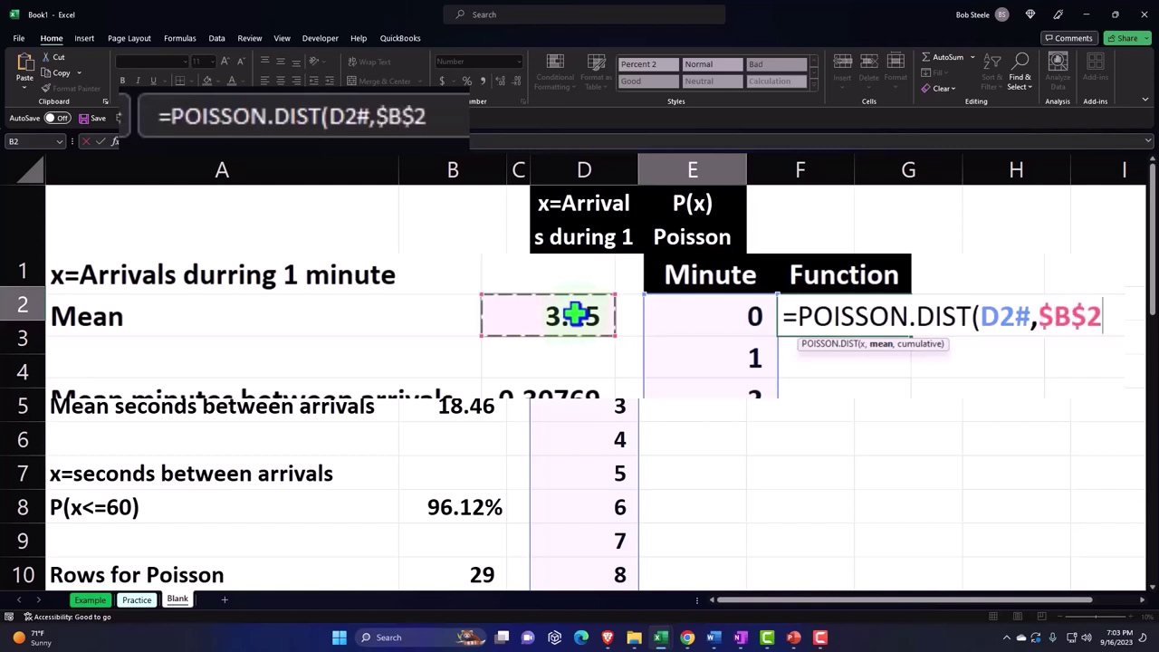
pyautogui.write(',')
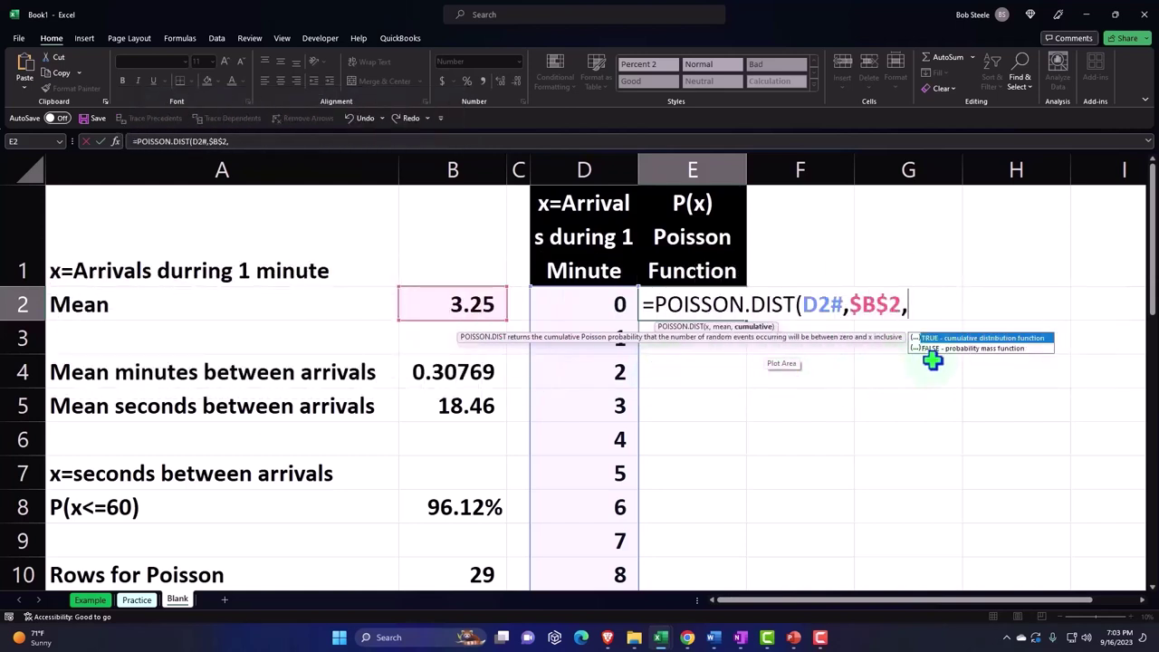
pyautogui.write('0')
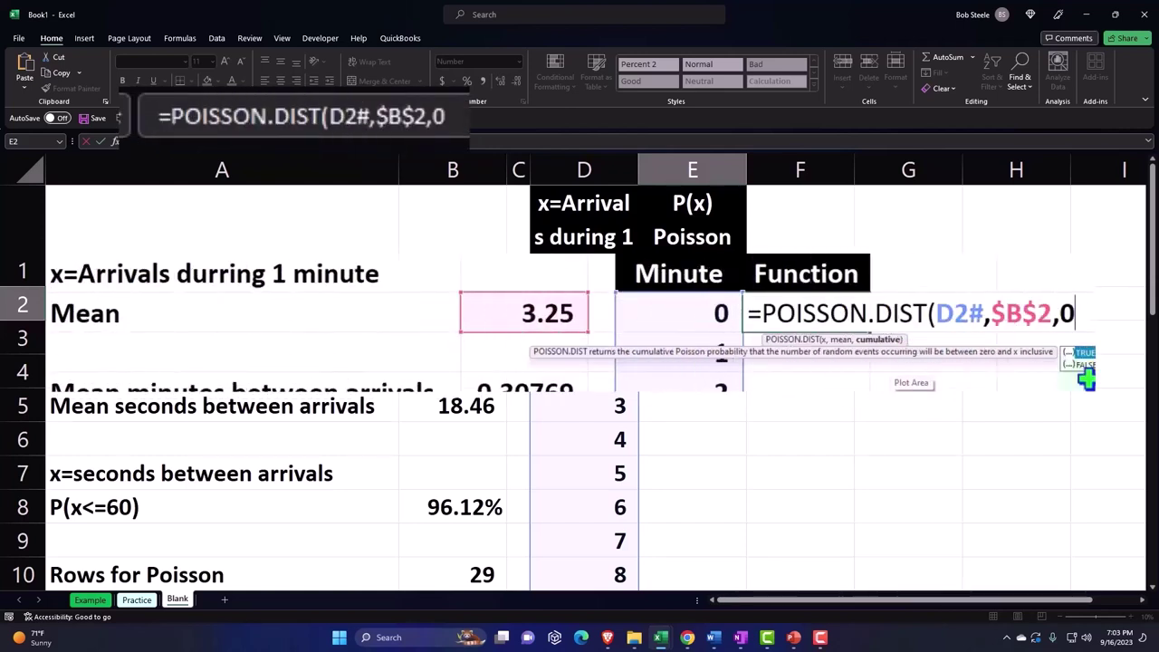
pyautogui.write(')')
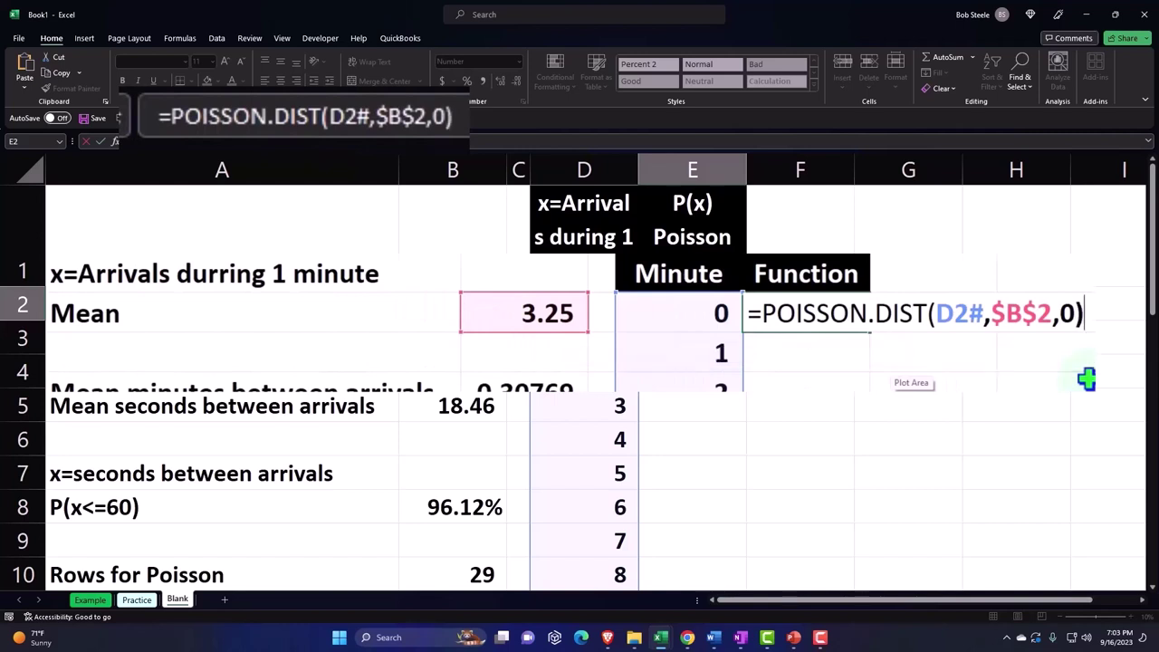
pyautogui.press('Return')
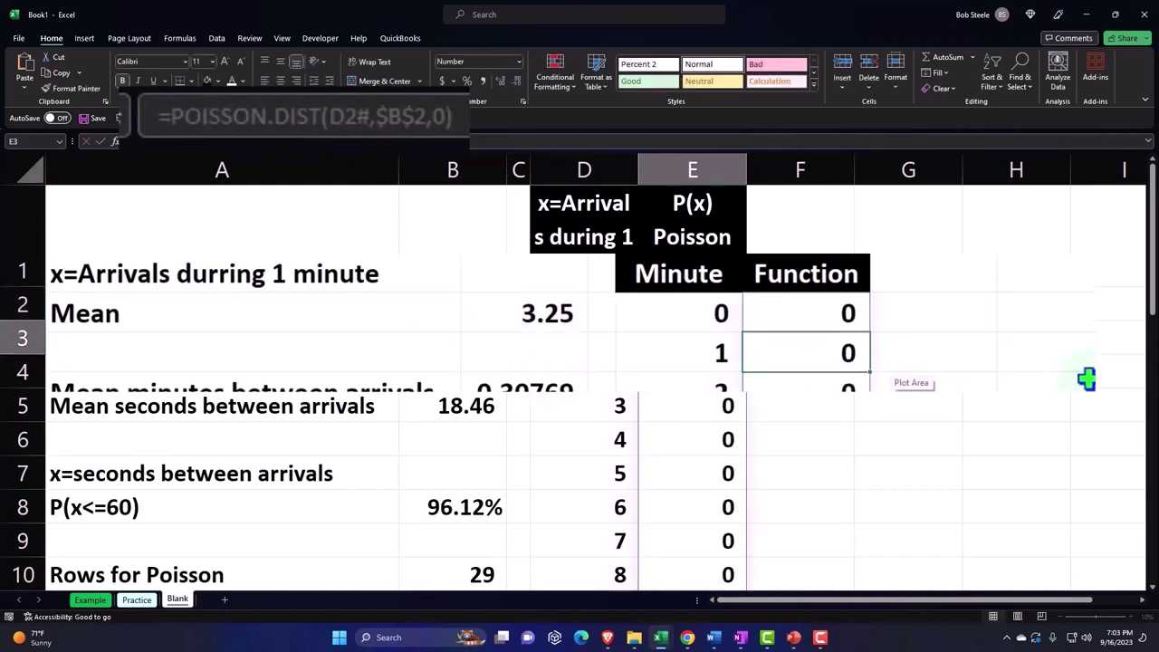
pyautogui.click(694, 170)
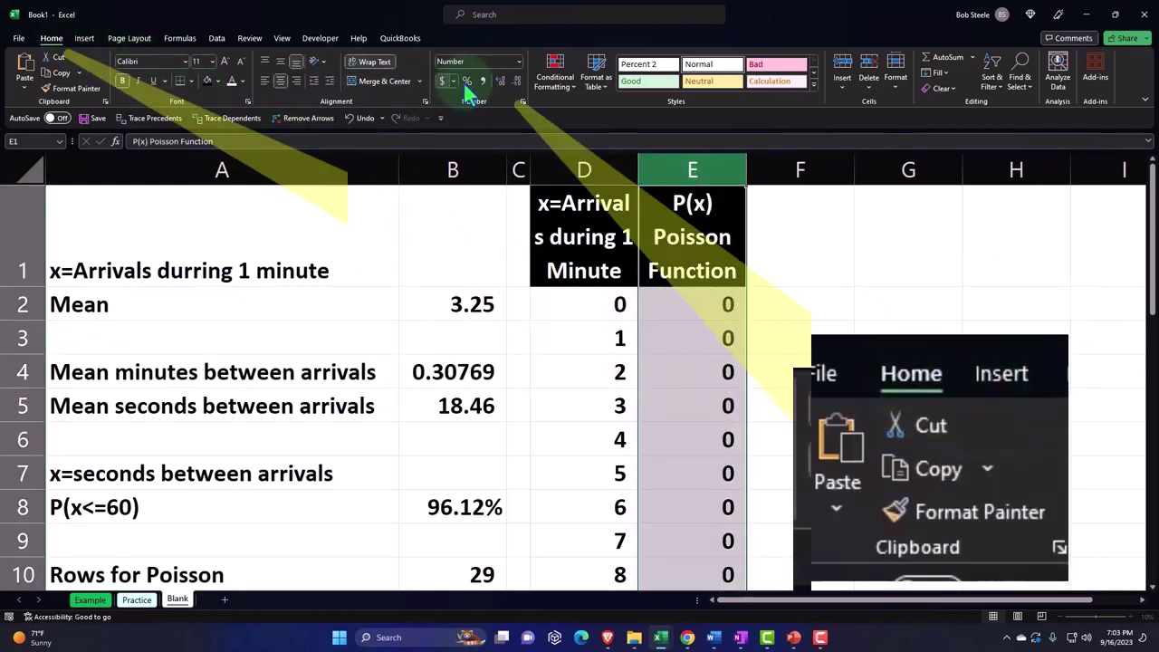
pyautogui.click(466, 82)
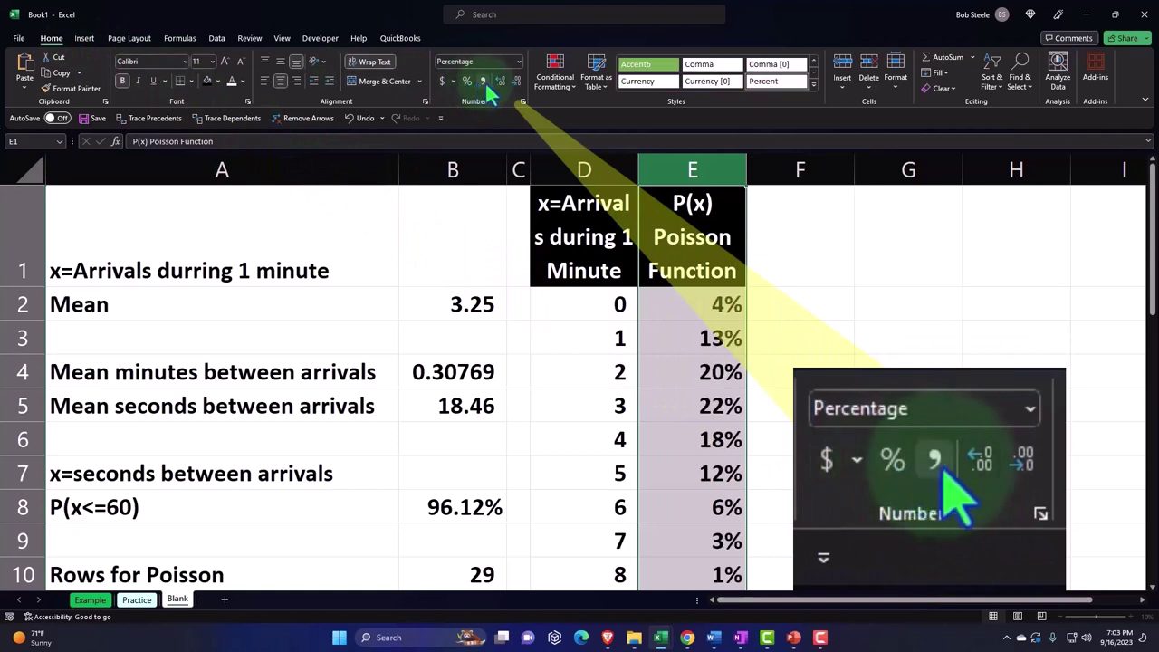
pyautogui.click(500, 83)
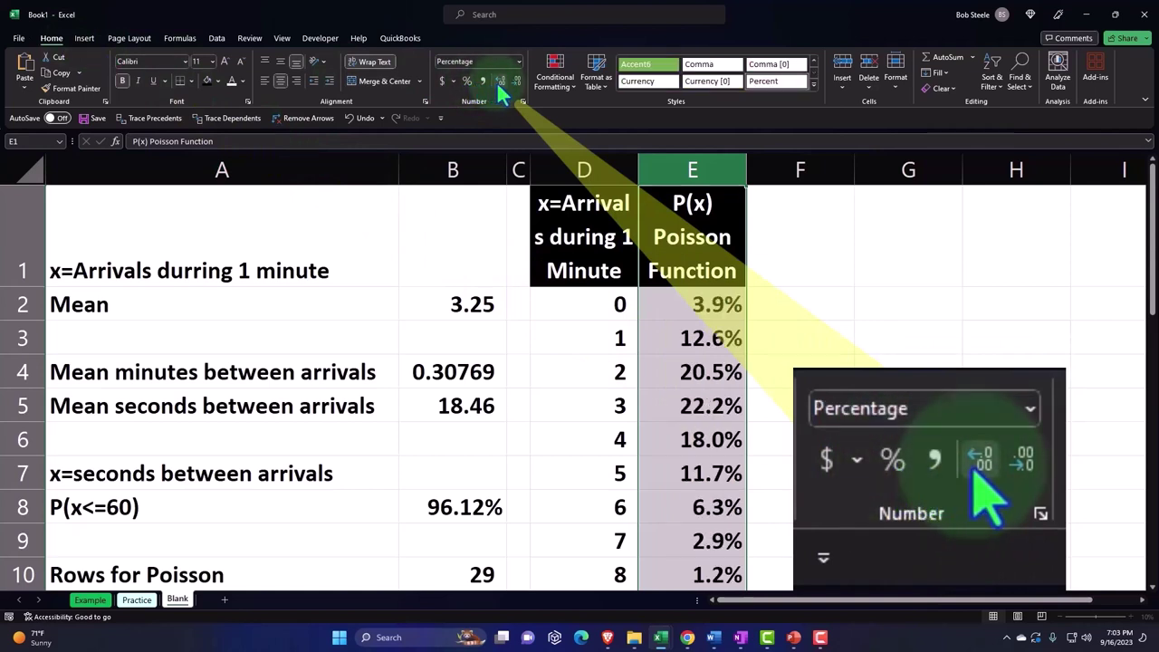
pyautogui.click(500, 84)
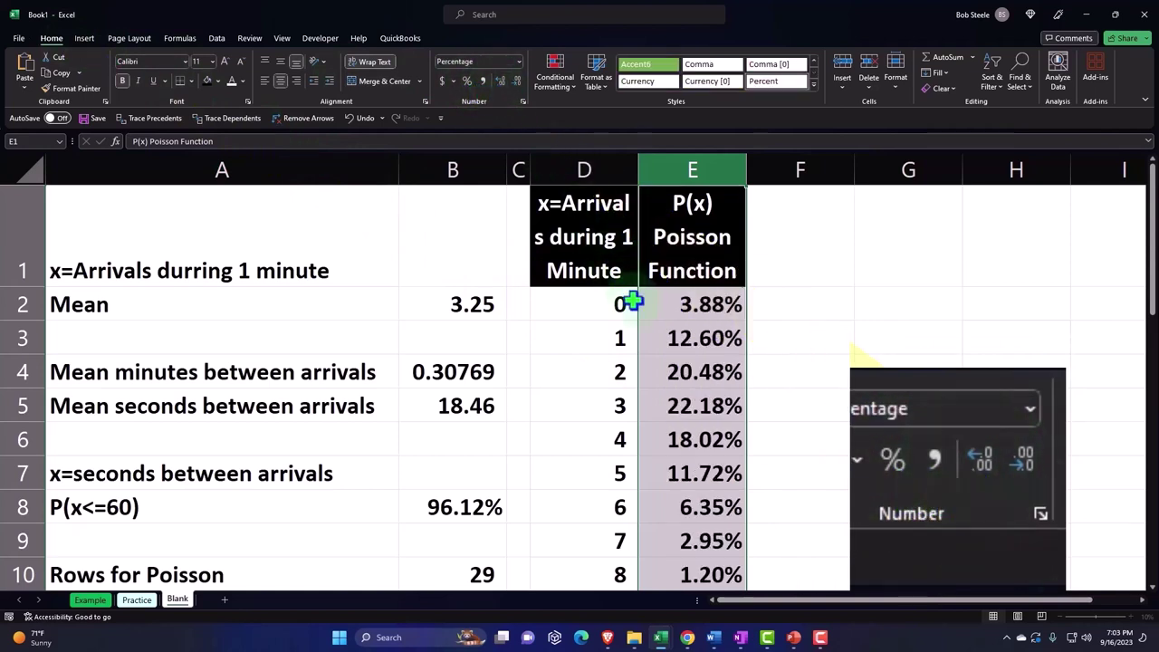
pyautogui.scroll(-2, 680, 337)
pyautogui.scroll(-1, 679, 342)
pyautogui.scroll(3, 680, 342)
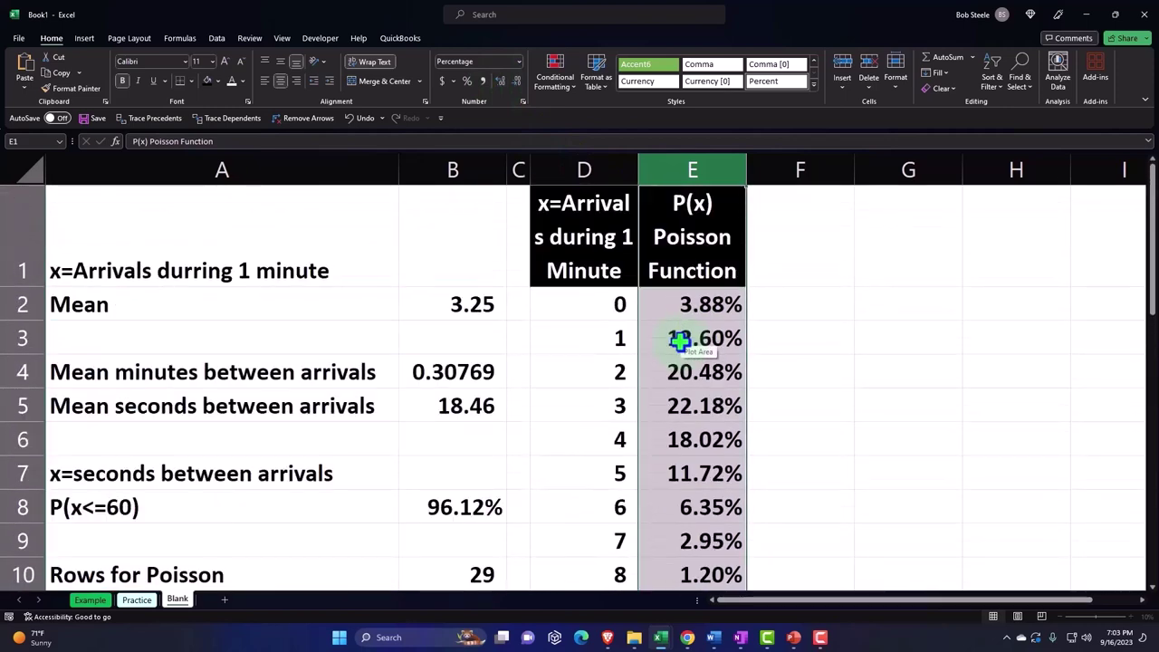
pyautogui.click(583, 306)
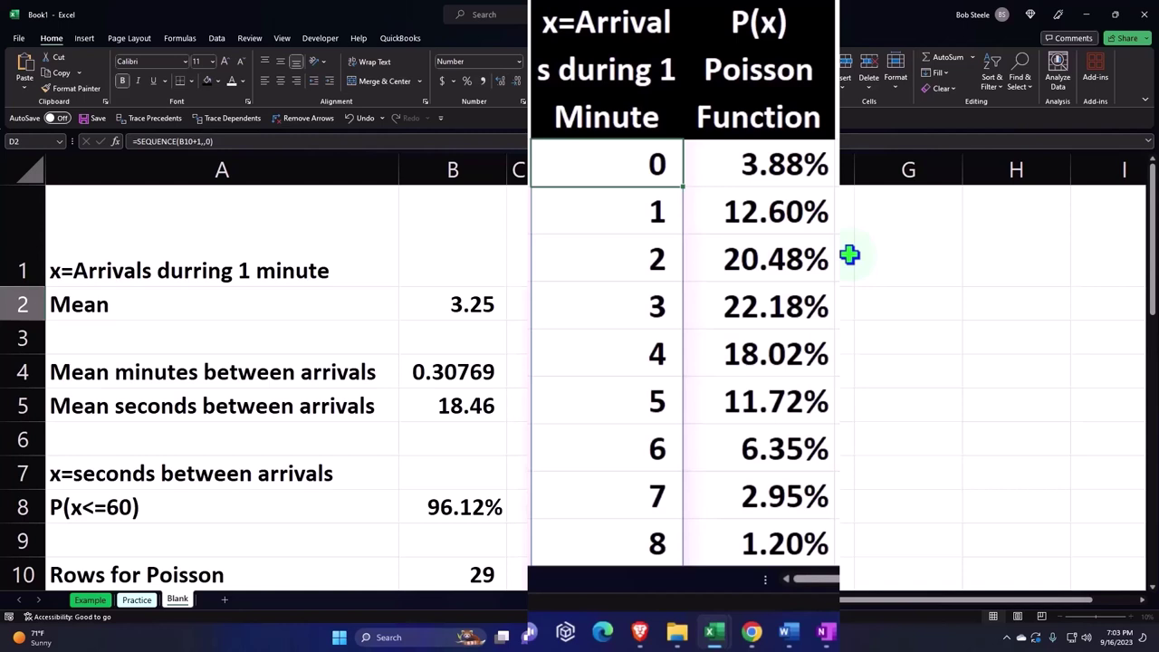
pyautogui.press('Right')
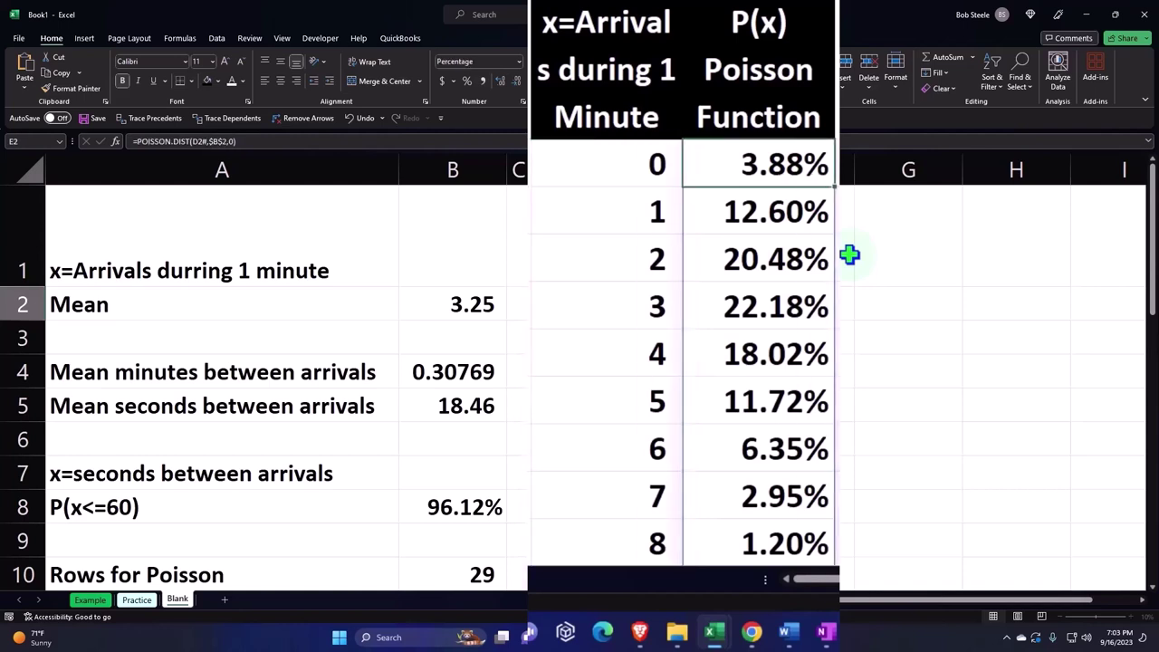
pyautogui.press('Down')
pyautogui.press('Left')
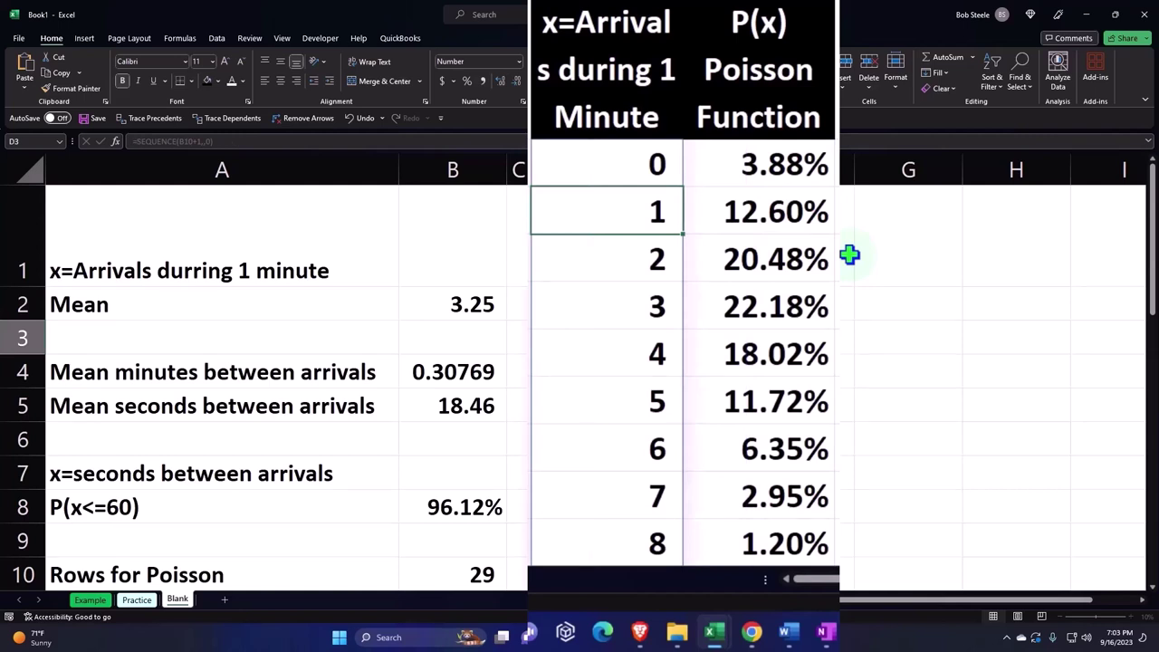
pyautogui.press('Right')
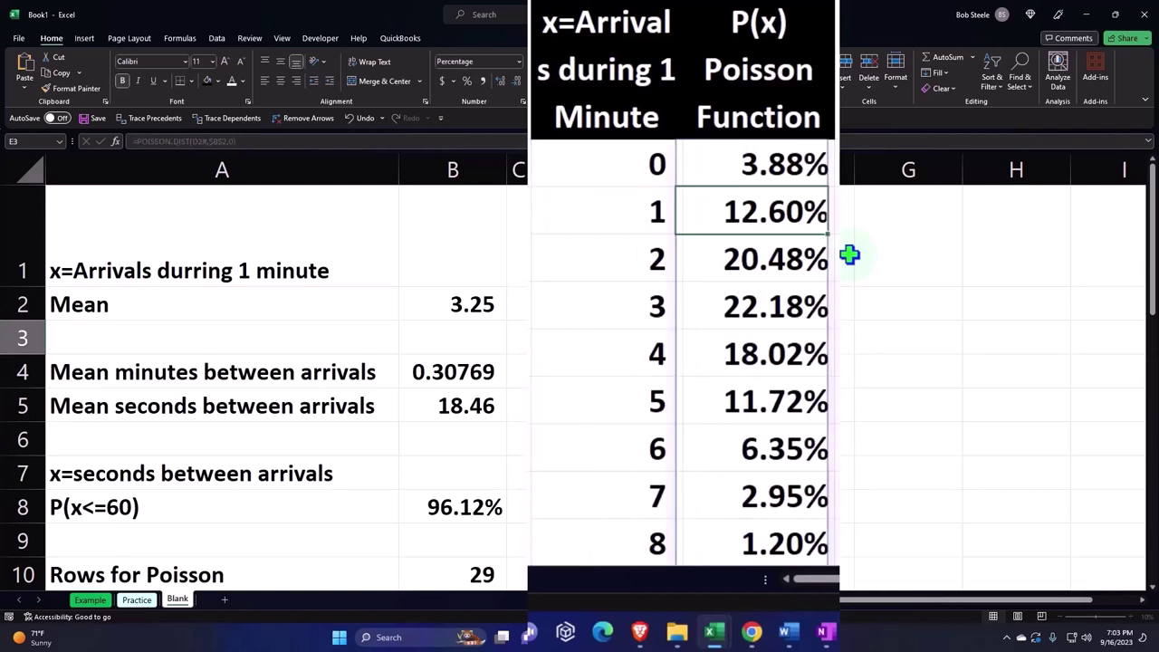
pyautogui.press('Down')
pyautogui.press('Left')
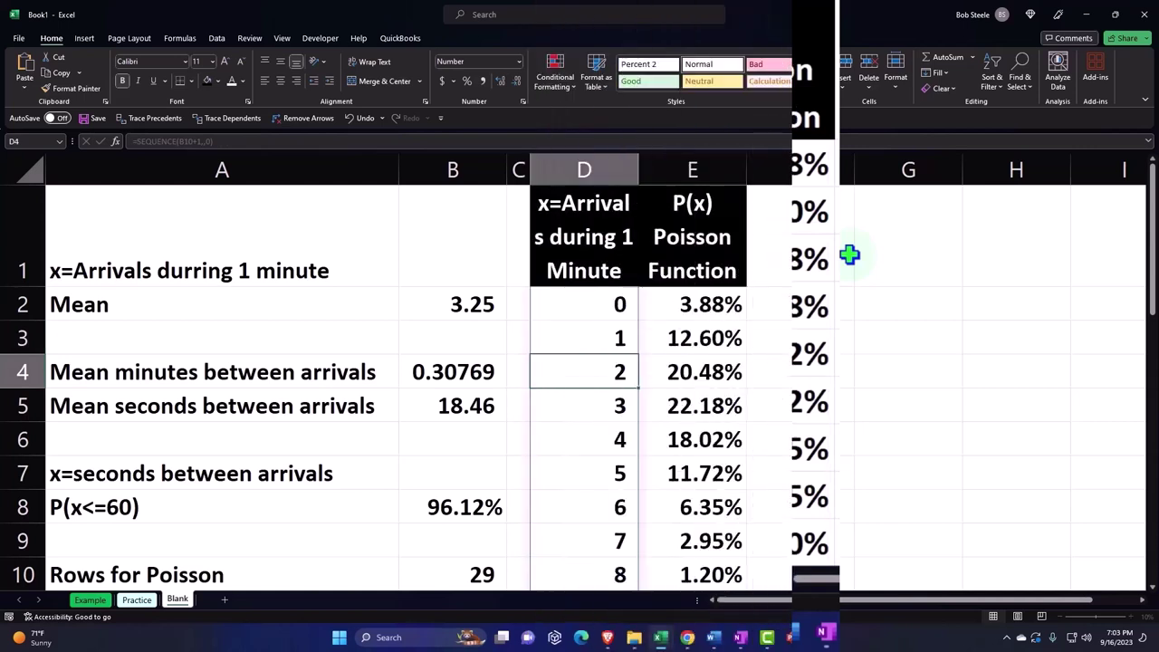
pyautogui.press('Right')
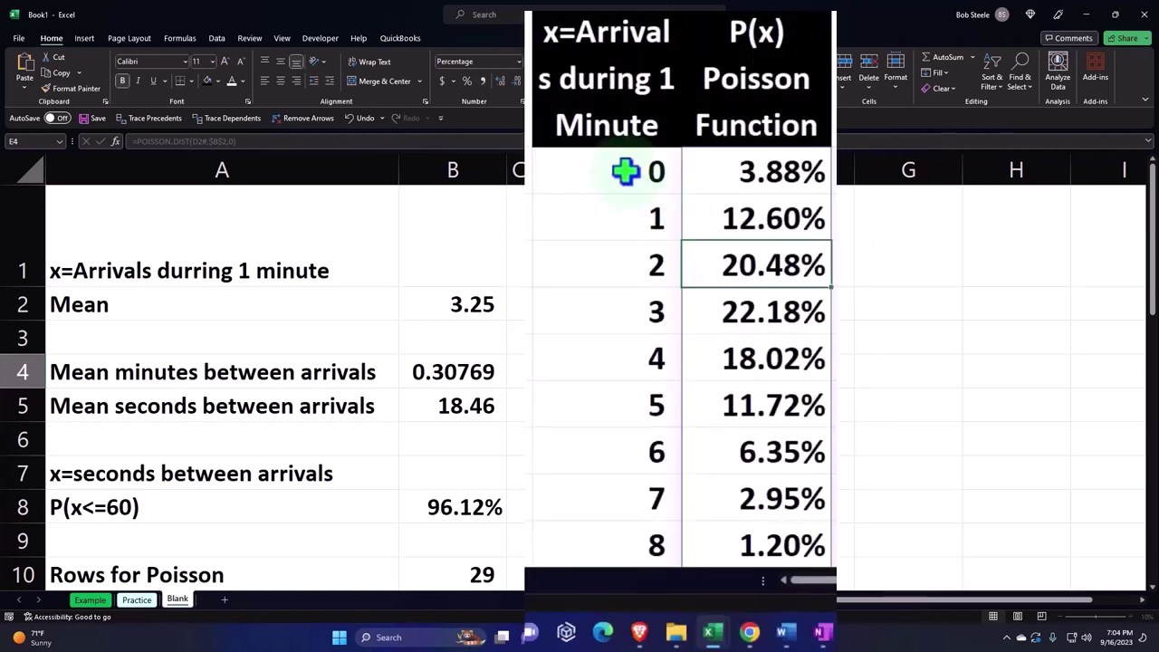
pyautogui.click(625, 171)
pyautogui.moveTo(615, 220); pyautogui.dragTo(617, 259)
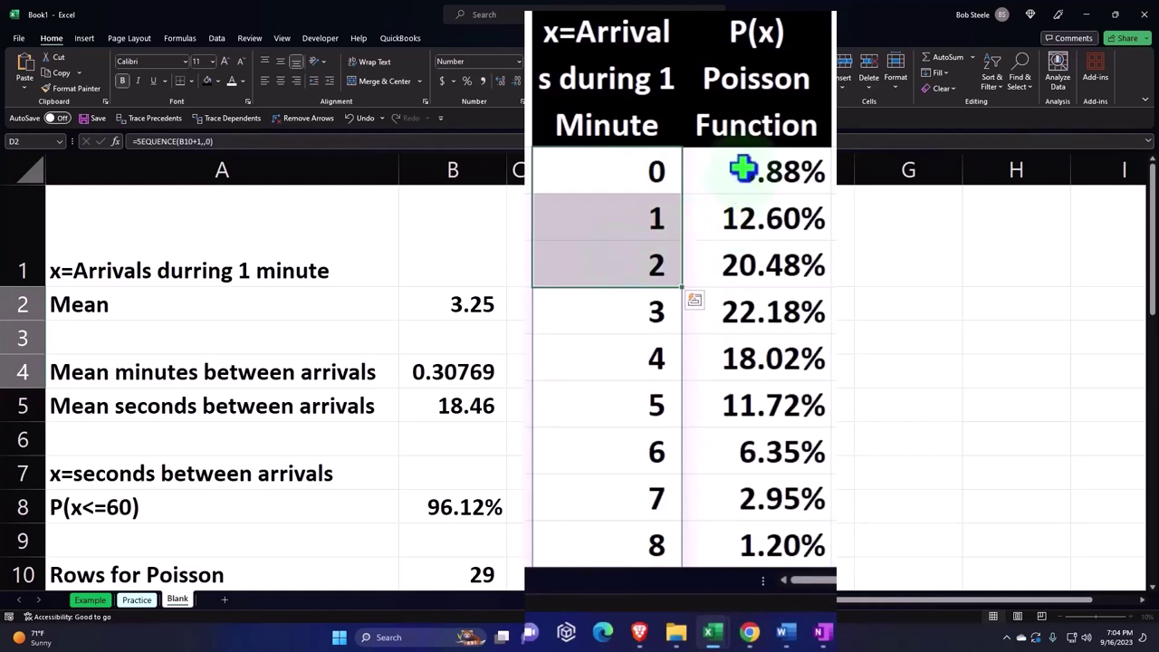
pyautogui.moveTo(742, 170); pyautogui.dragTo(743, 267)
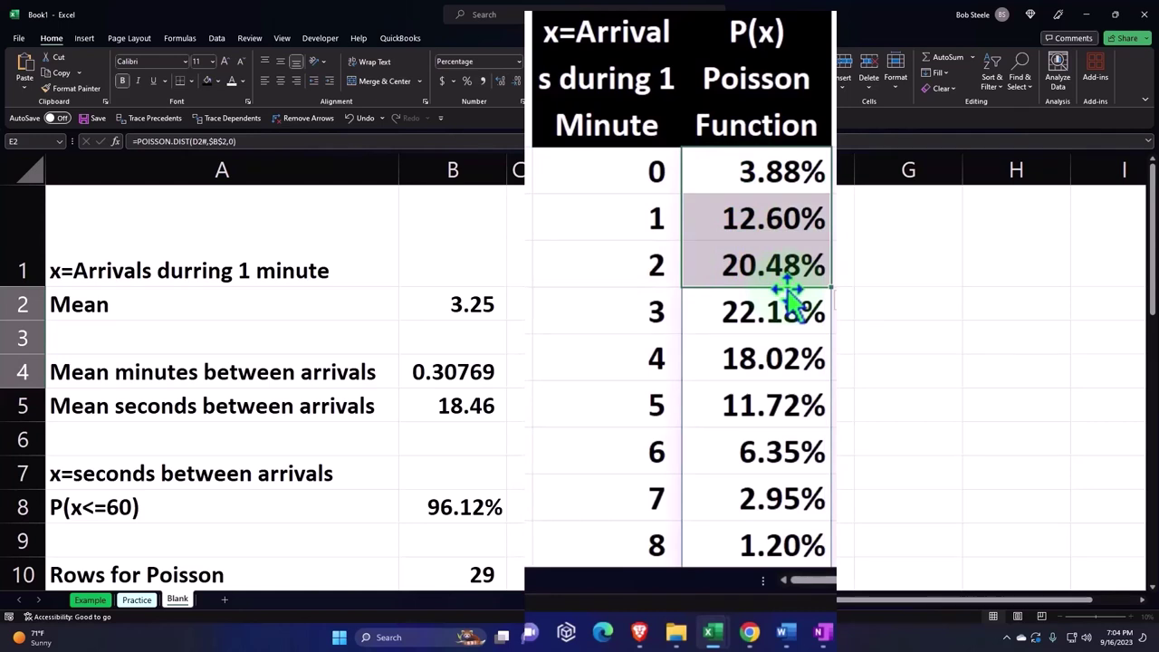
pyautogui.click(879, 344)
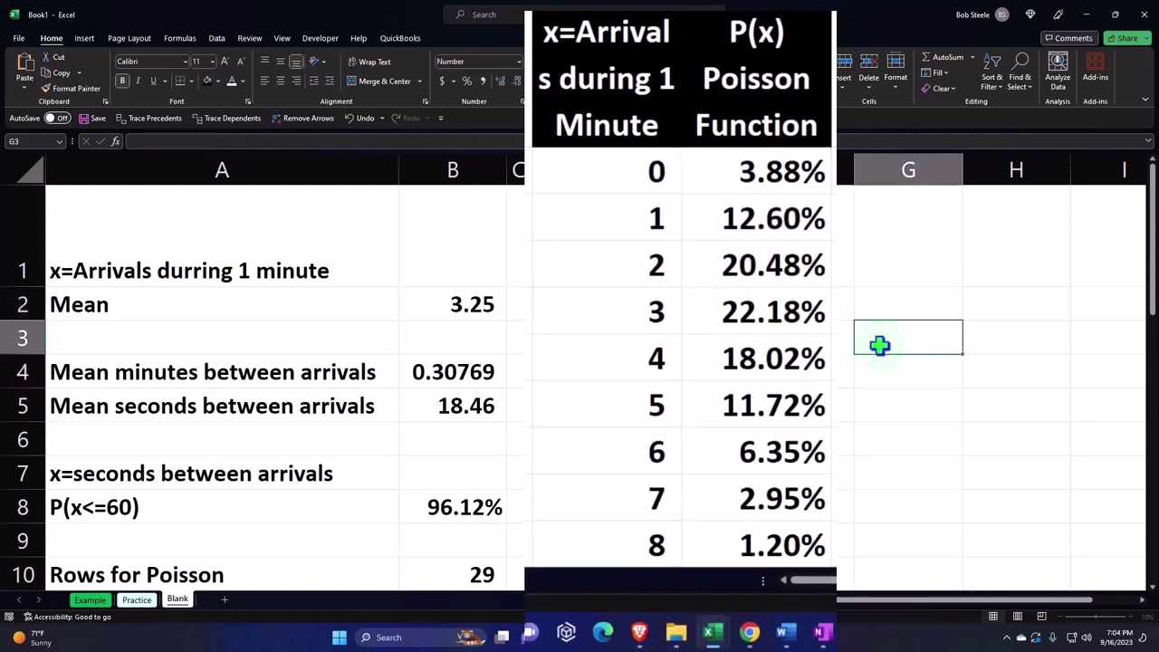
pyautogui.press('Up')
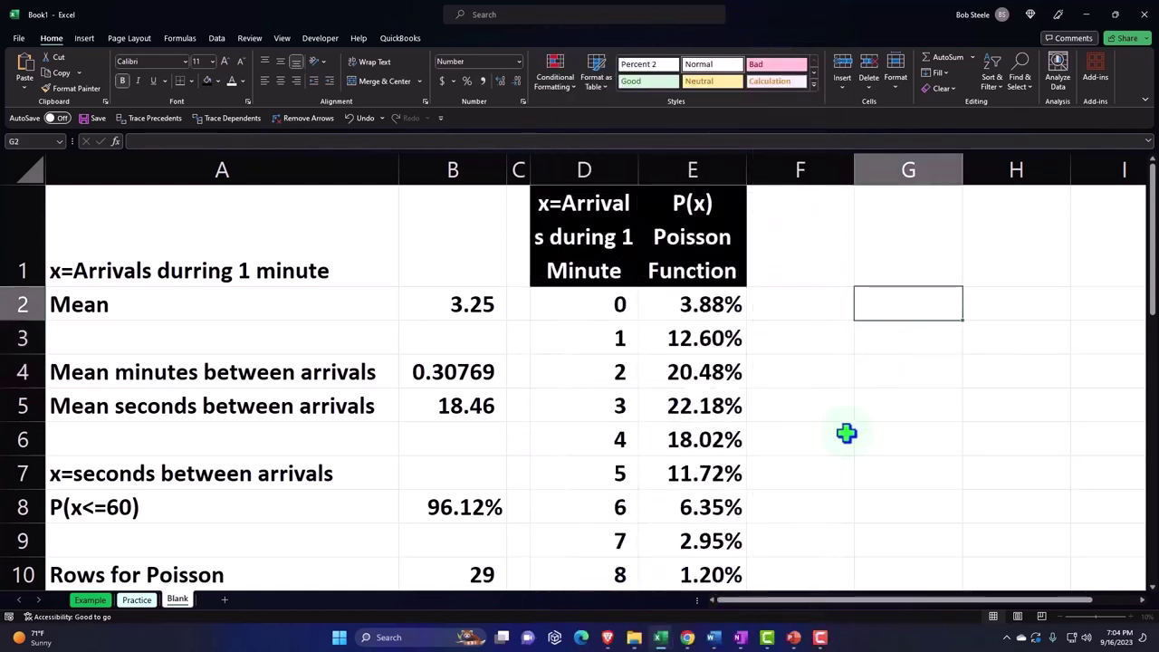
pyautogui.write('=sum(')
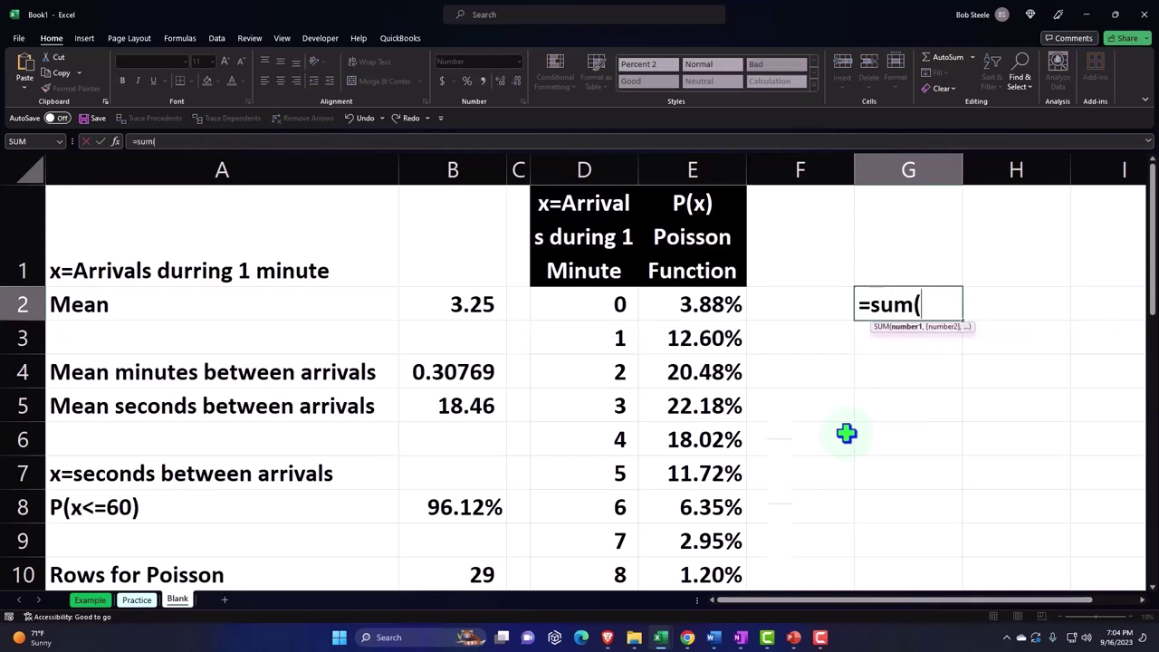
pyautogui.press('Left')
pyautogui.press('Left')
pyautogui.hotkey('shift', 'Down')
pyautogui.hotkey('shift', 'Down')
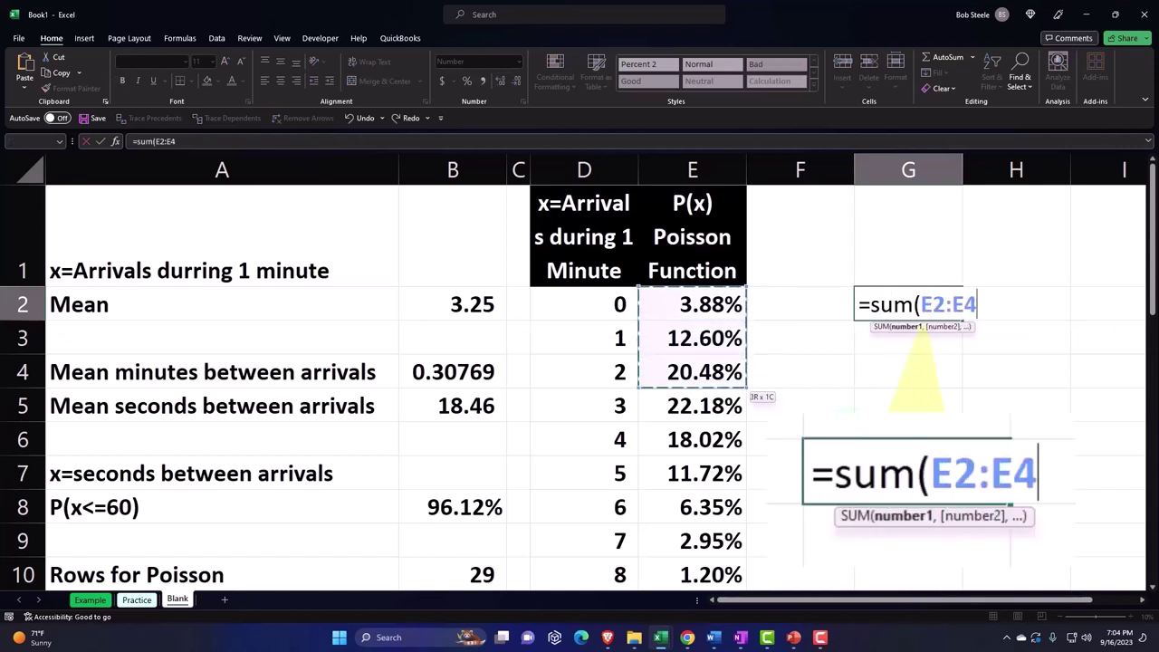
pyautogui.press('Return')
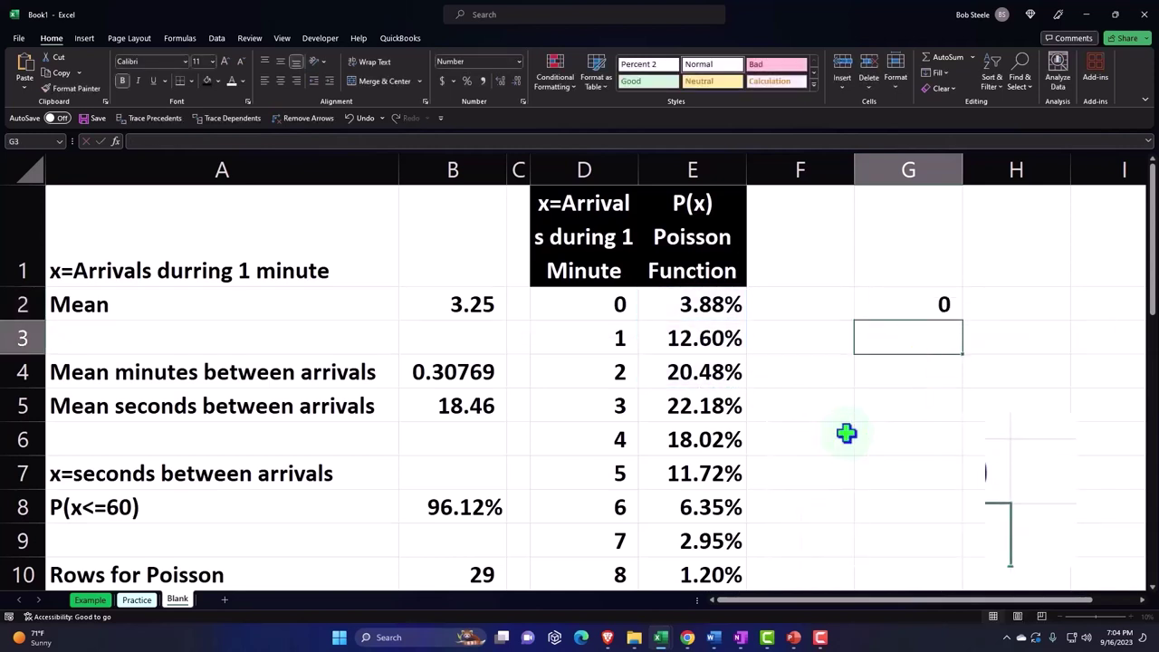
pyautogui.press('Up')
pyautogui.click(467, 80)
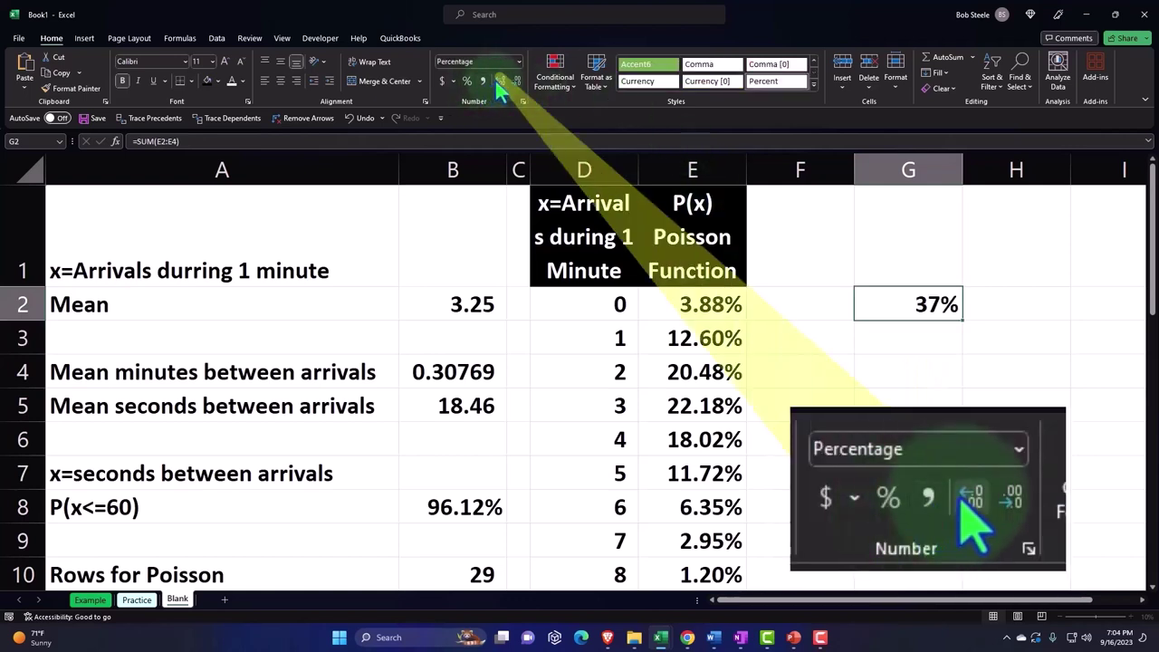
pyautogui.click(499, 81)
pyautogui.click(499, 81)
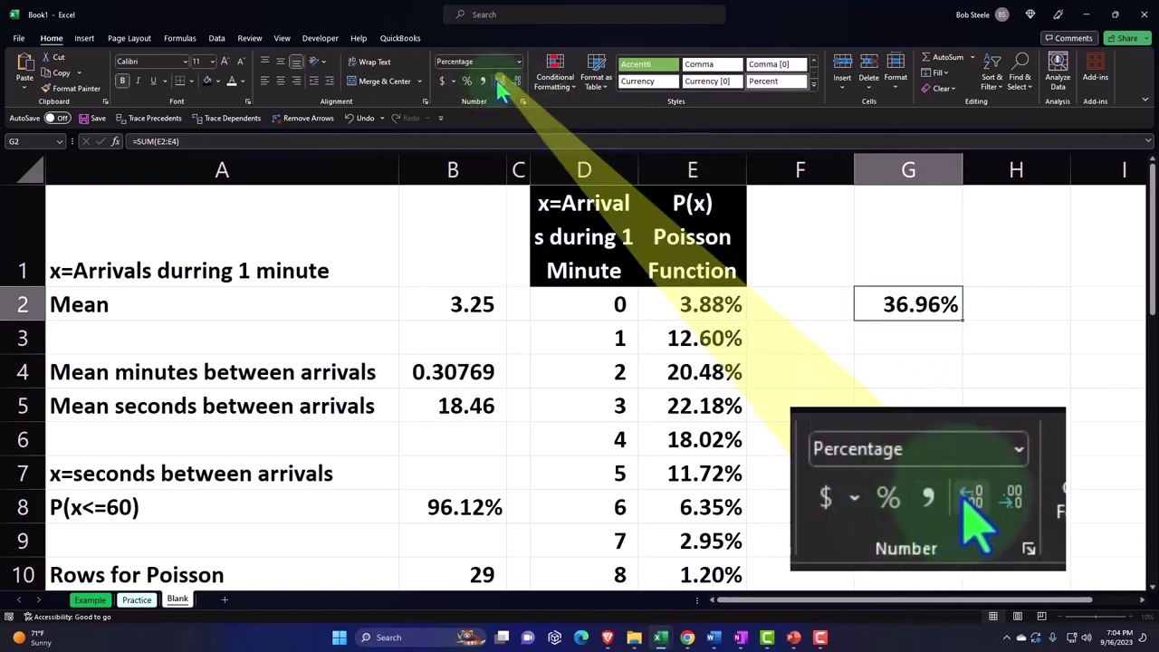
pyautogui.click(516, 82)
pyautogui.click(515, 82)
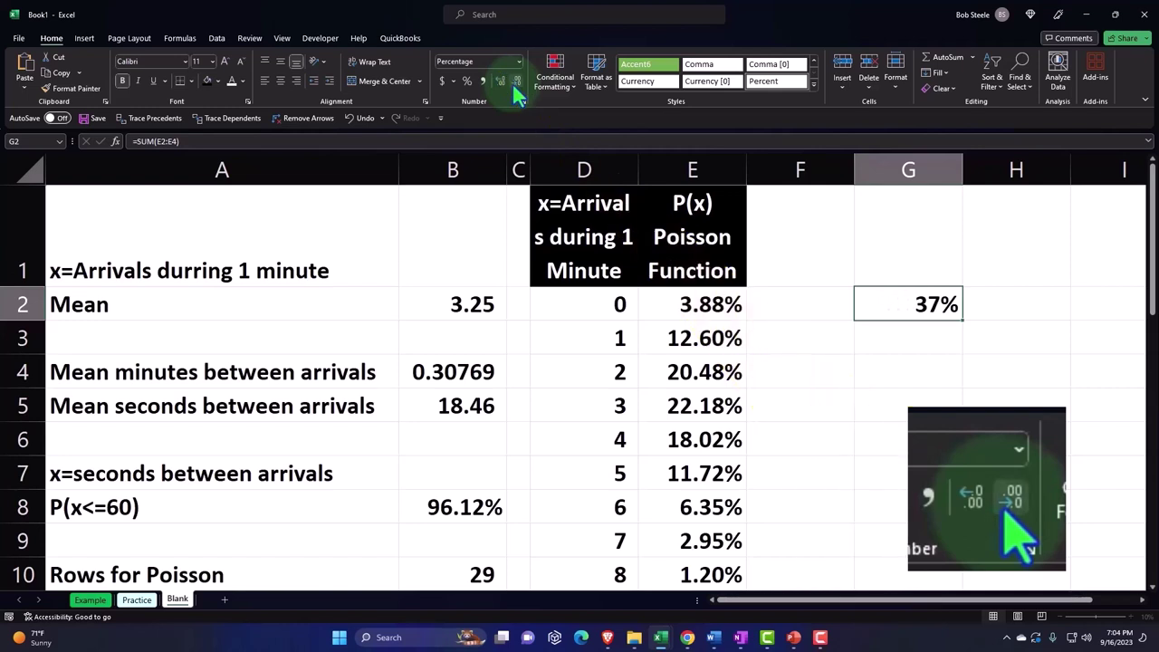
pyautogui.press('Delete')
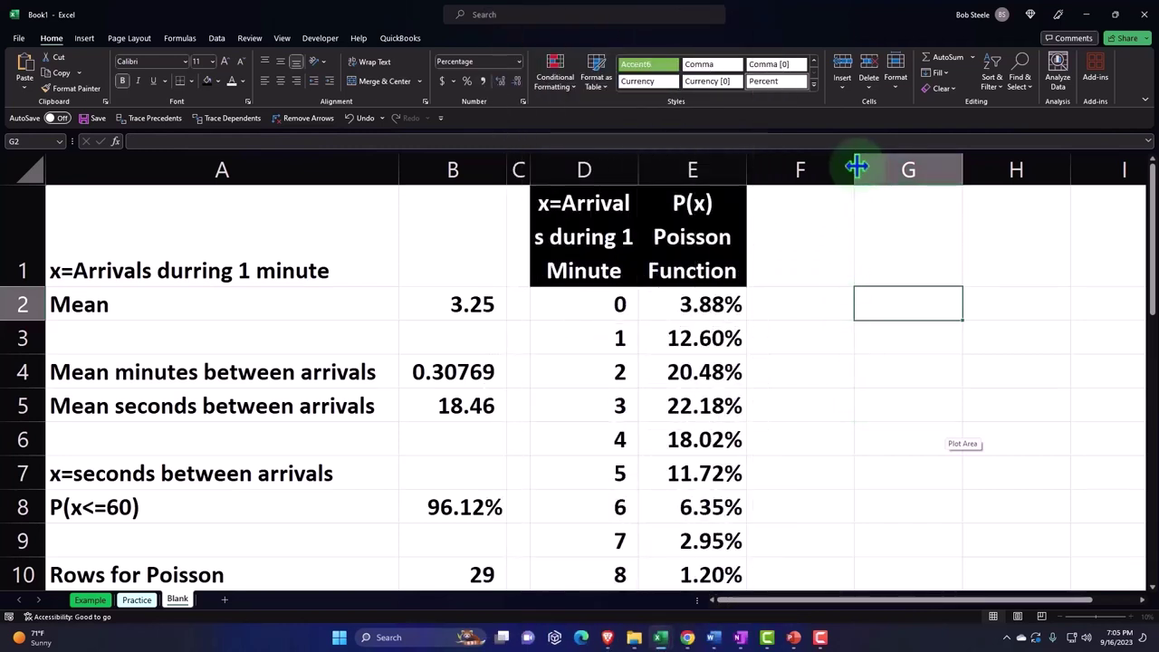
# - Narrow column F, link G1 to the label in A7, and type 'P(x) Expon' in H1
pyautogui.moveTo(857, 166); pyautogui.dragTo(768, 175)
pyautogui.click(830, 232)
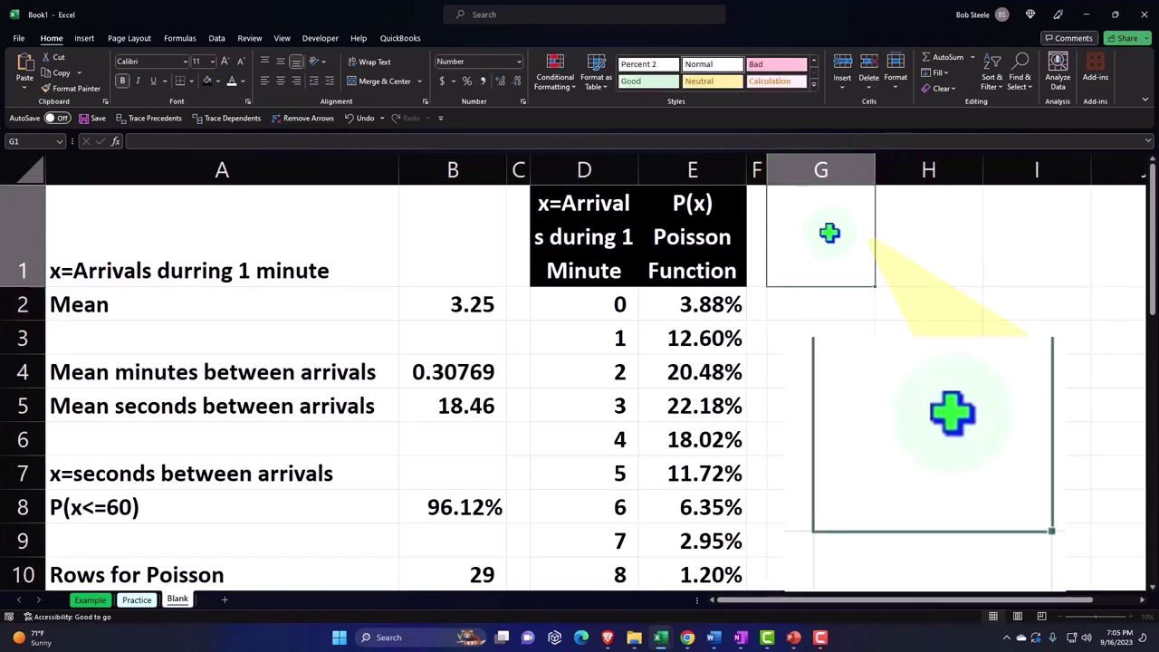
pyautogui.write('=')
pyautogui.press('Down')
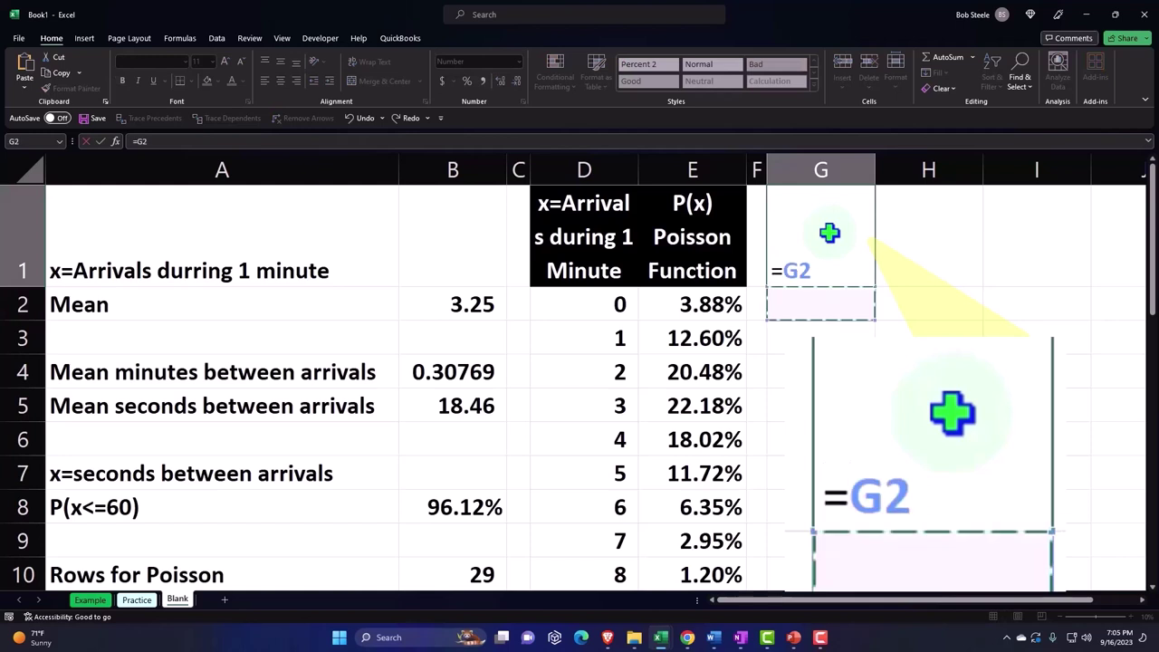
pyautogui.press('Down')
pyautogui.press('Down')
pyautogui.press('Down')
pyautogui.press('Left')
pyautogui.press('Left')
pyautogui.press('Left')
pyautogui.press('Left')
pyautogui.press('Left')
pyautogui.press('Left')
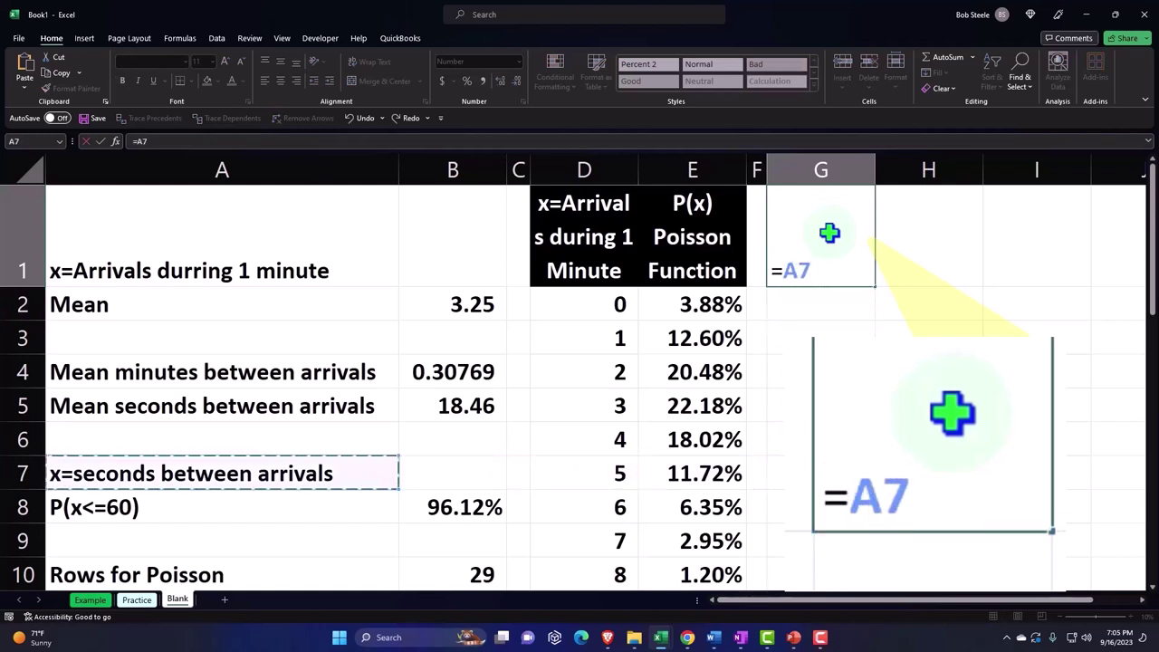
pyautogui.press('Return')
pyautogui.press('Right')
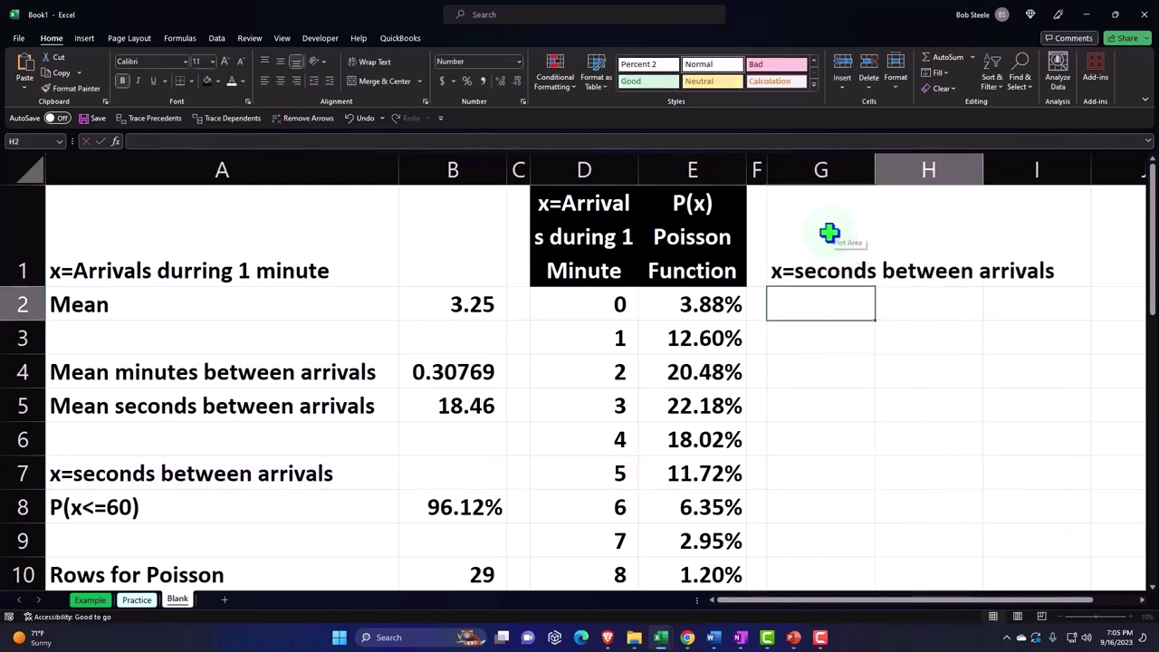
pyautogui.press('Up')
pyautogui.write('P')
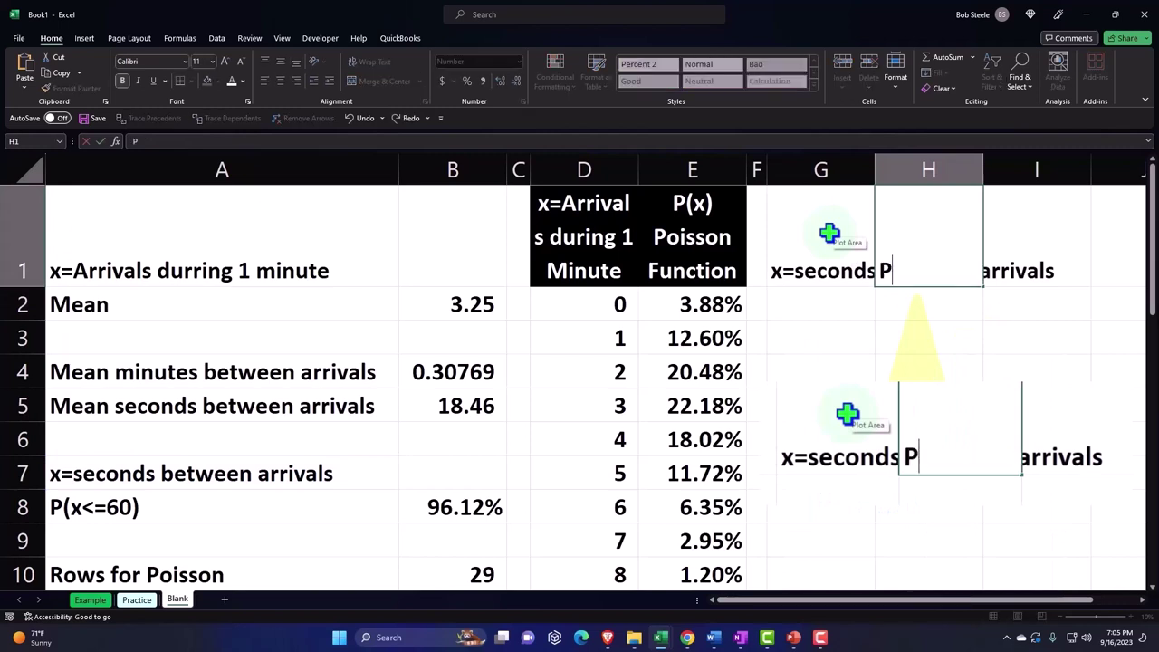
pyautogui.write('(x) ')
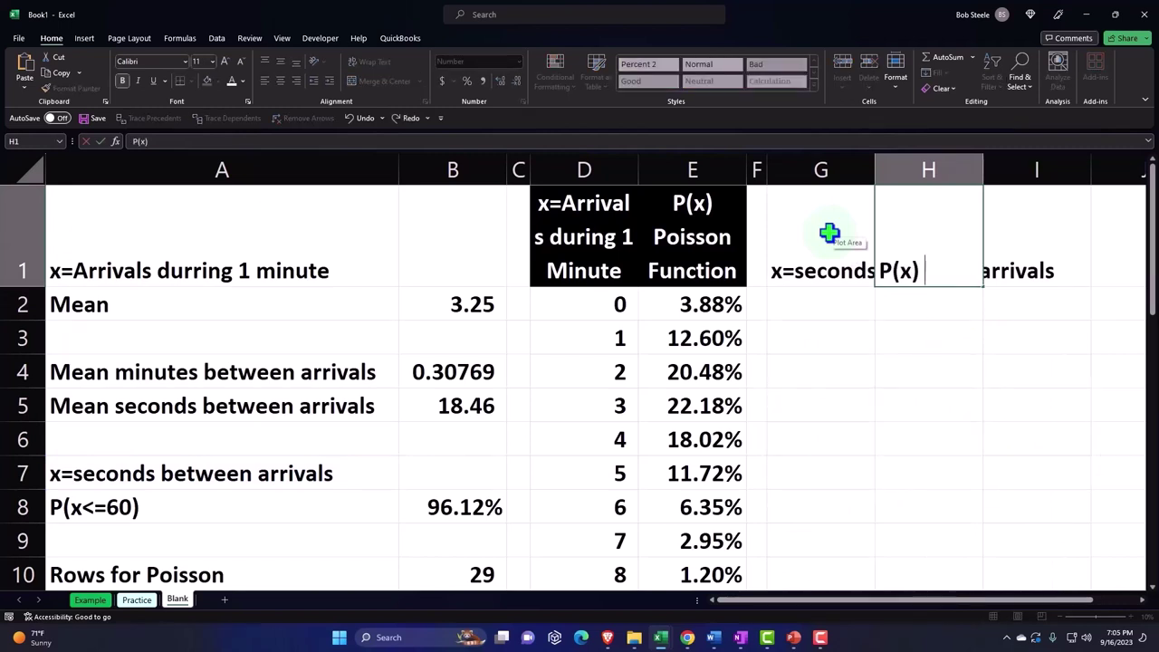
pyautogui.write('Expon')
pyautogui.press('Return')
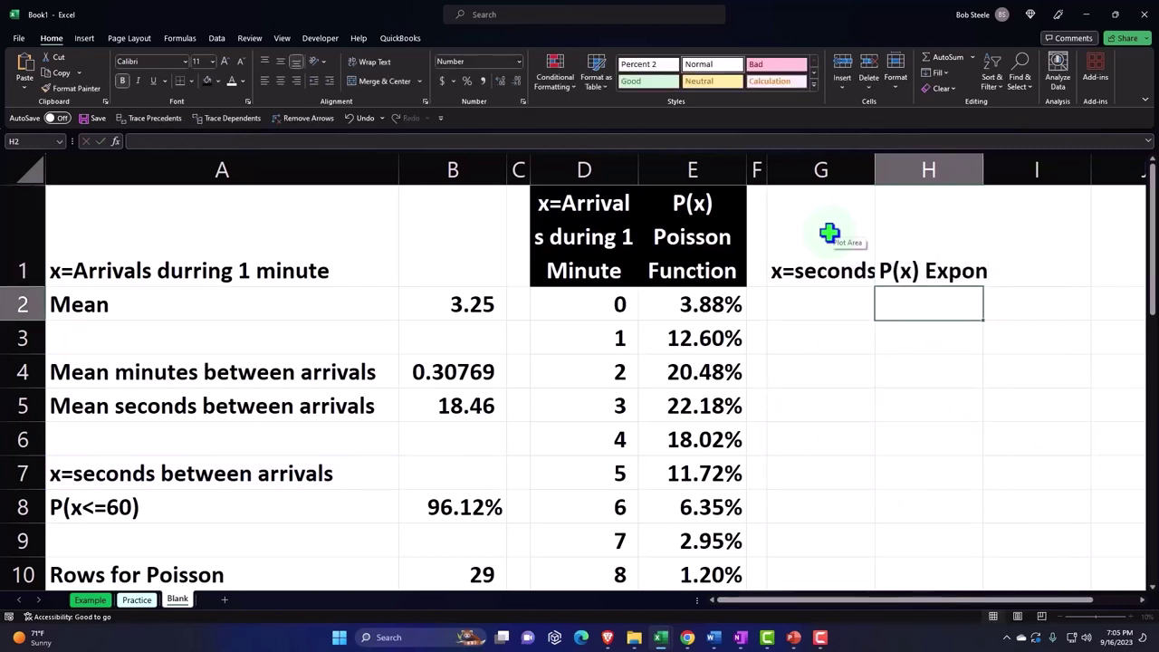
# - Give G1:H1 a black fill with wrapped, centred text
pyautogui.moveTo(821, 226); pyautogui.dragTo(911, 235)
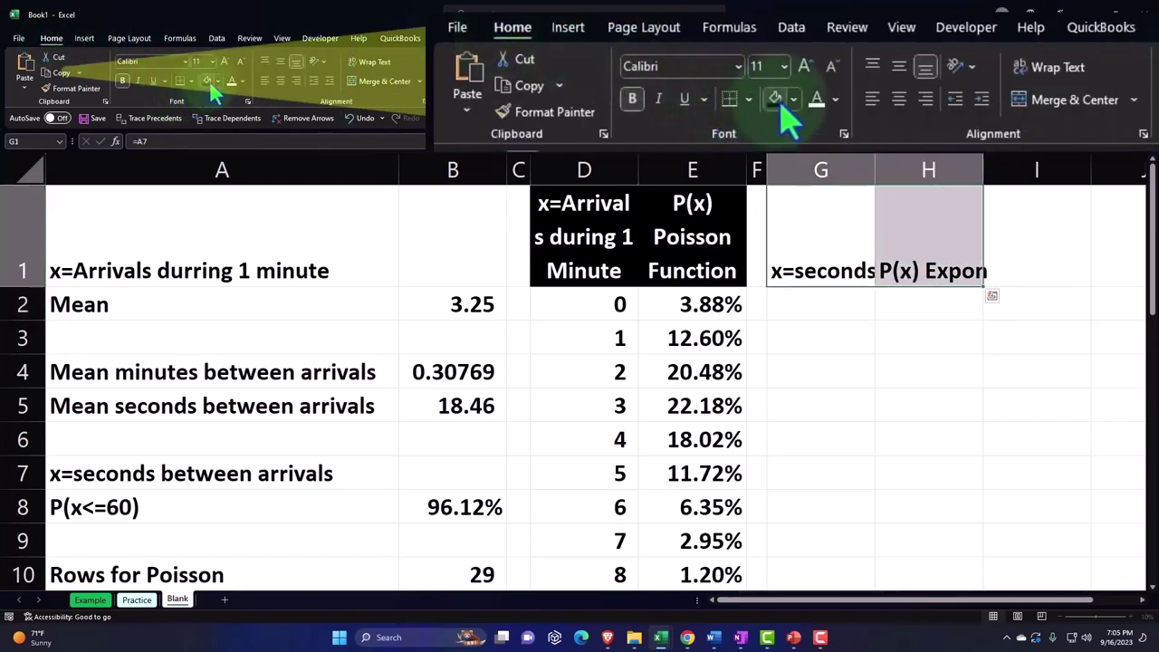
pyautogui.click(777, 99)
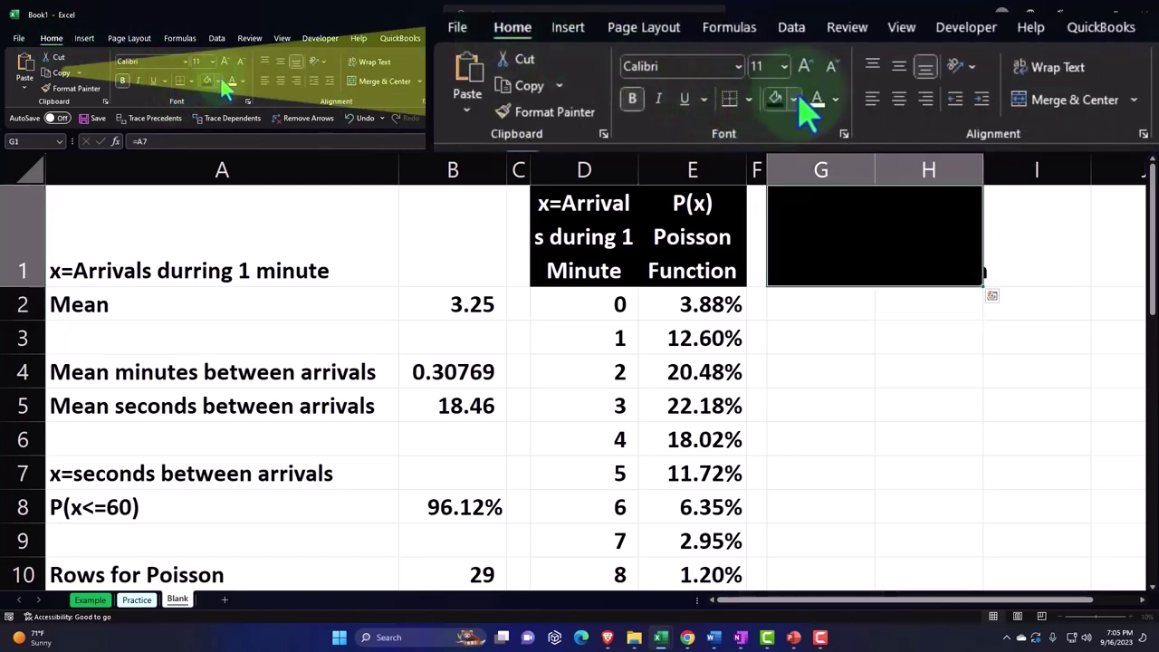
pyautogui.click(1062, 76)
pyautogui.click(279, 80)
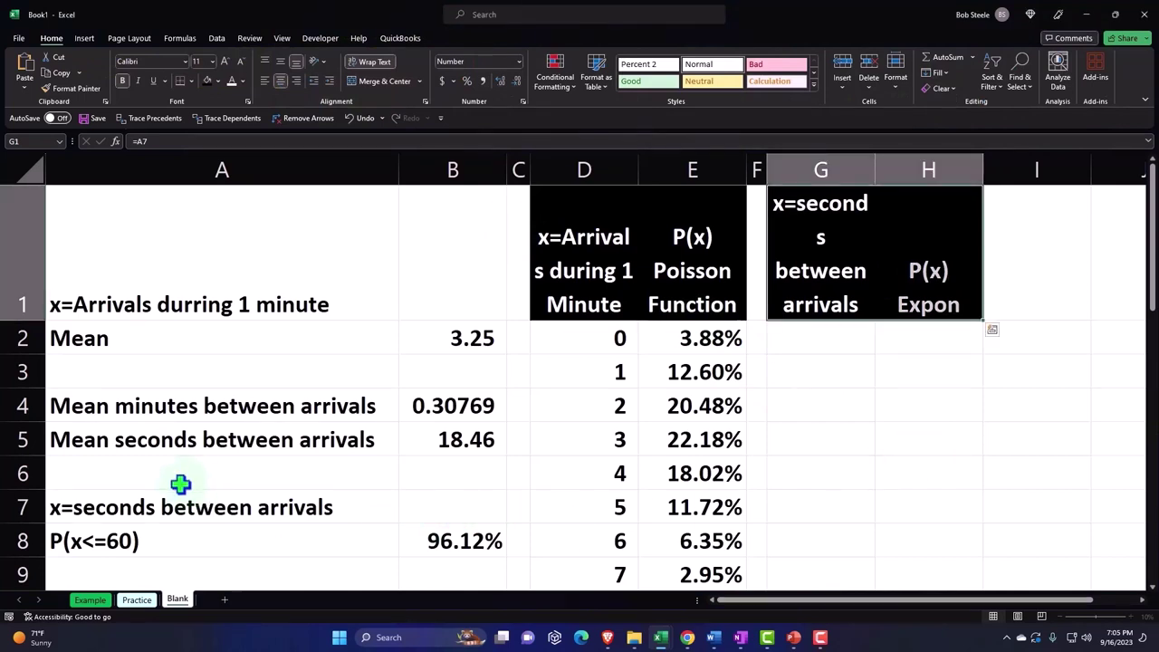
pyautogui.scroll(-3, 181, 483)
pyautogui.scroll(1, 181, 484)
# - Type the label 'Rows for Exponential Dist' in A11
pyautogui.click(100, 349)
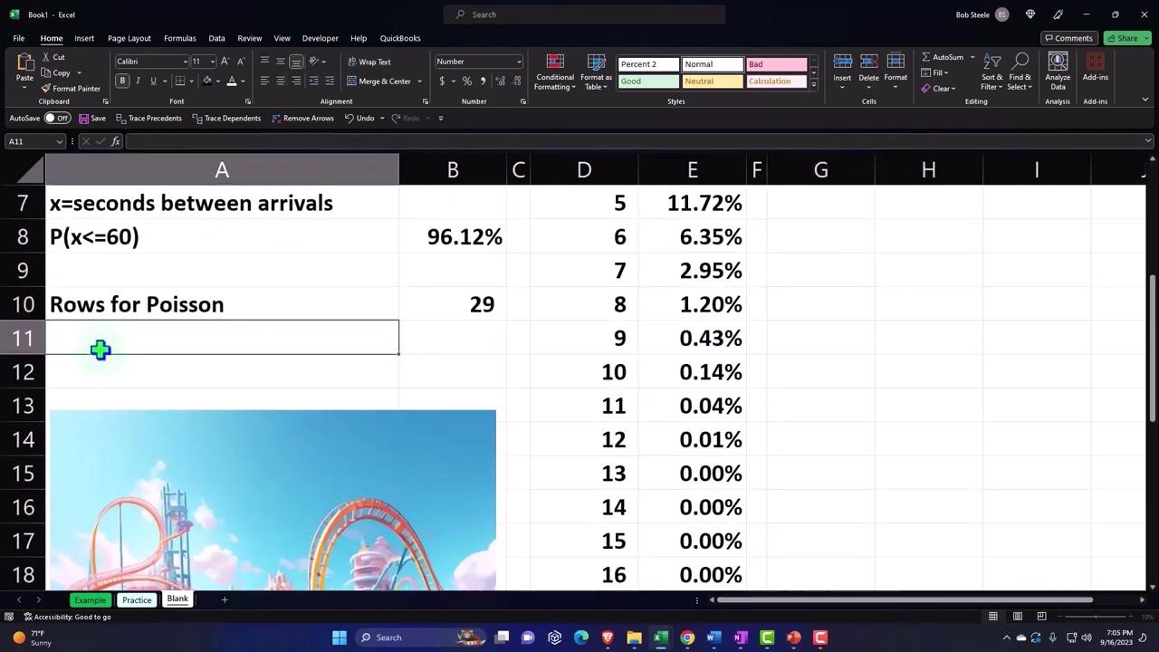
pyautogui.write('Row')
pyautogui.write(' f')
pyautogui.write('o')
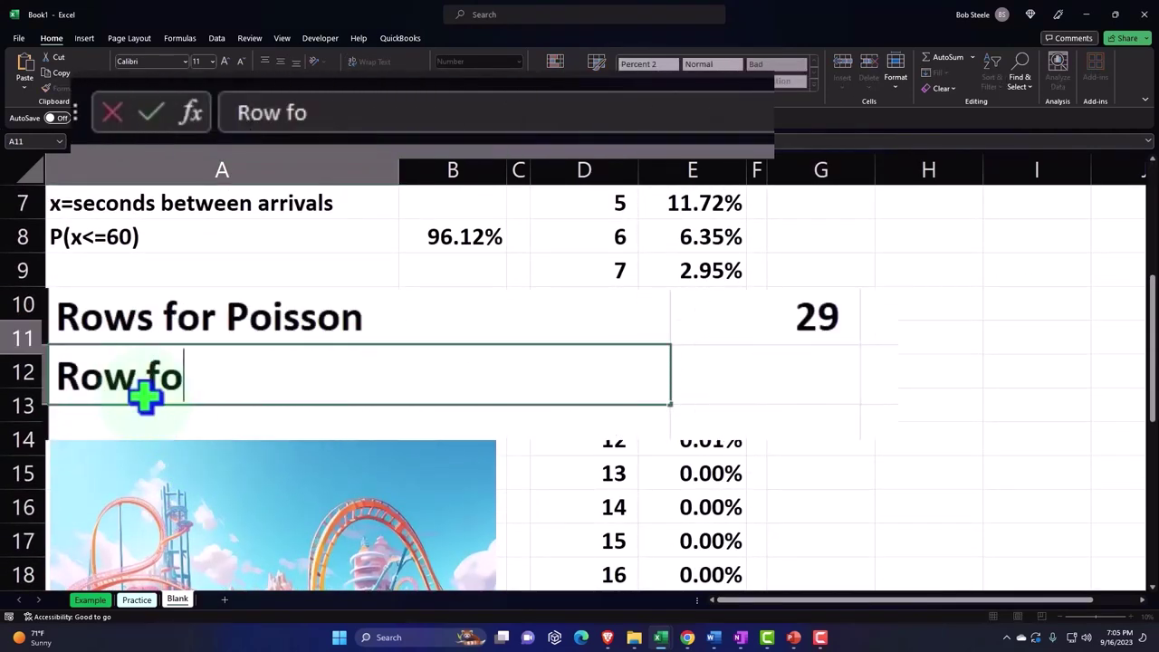
pyautogui.press('BackSpace')
pyautogui.press('BackSpace')
pyautogui.press('BackSpace')
pyautogui.write('s for Ex')
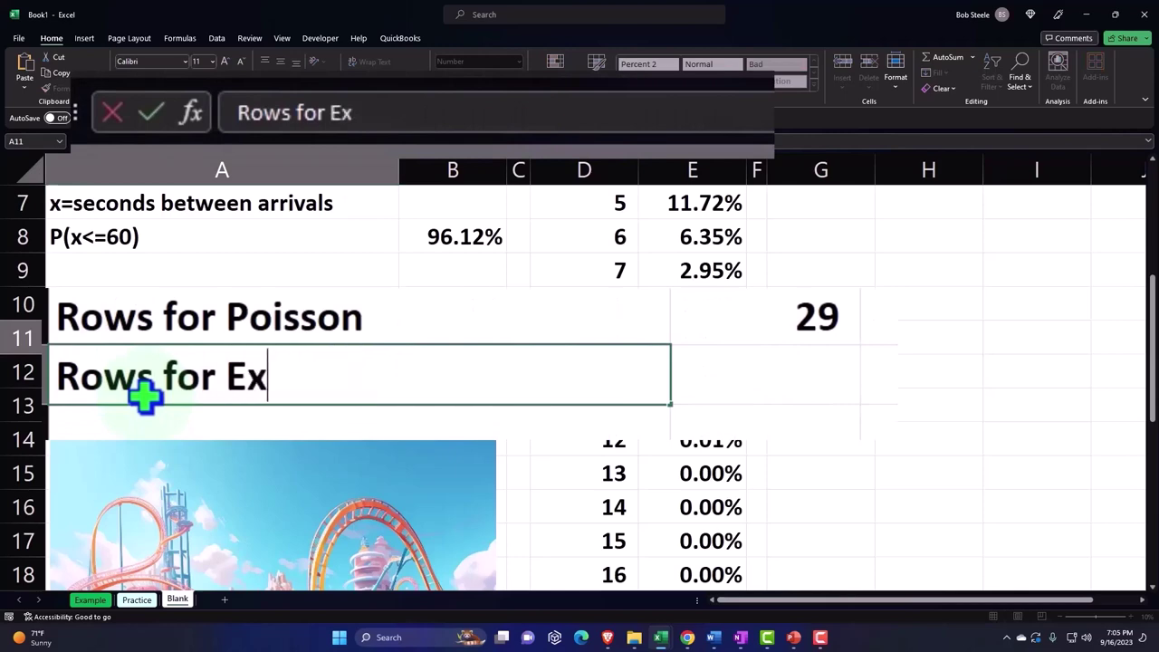
pyautogui.write('ponential ')
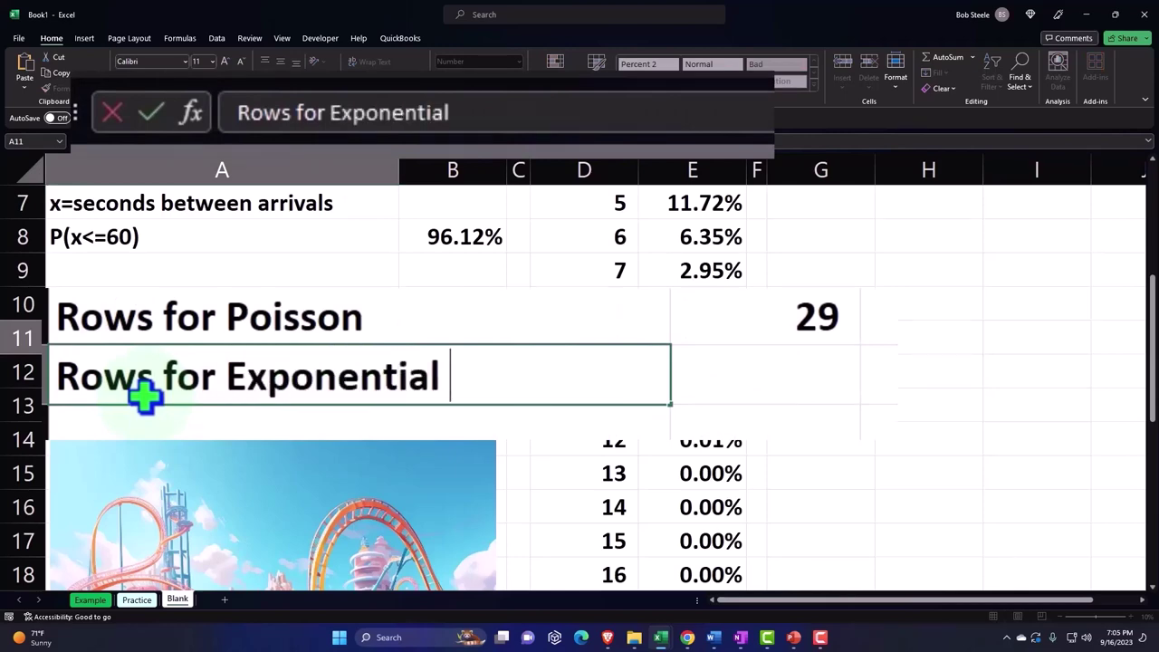
pyautogui.write('Dist')
pyautogui.press('Return')
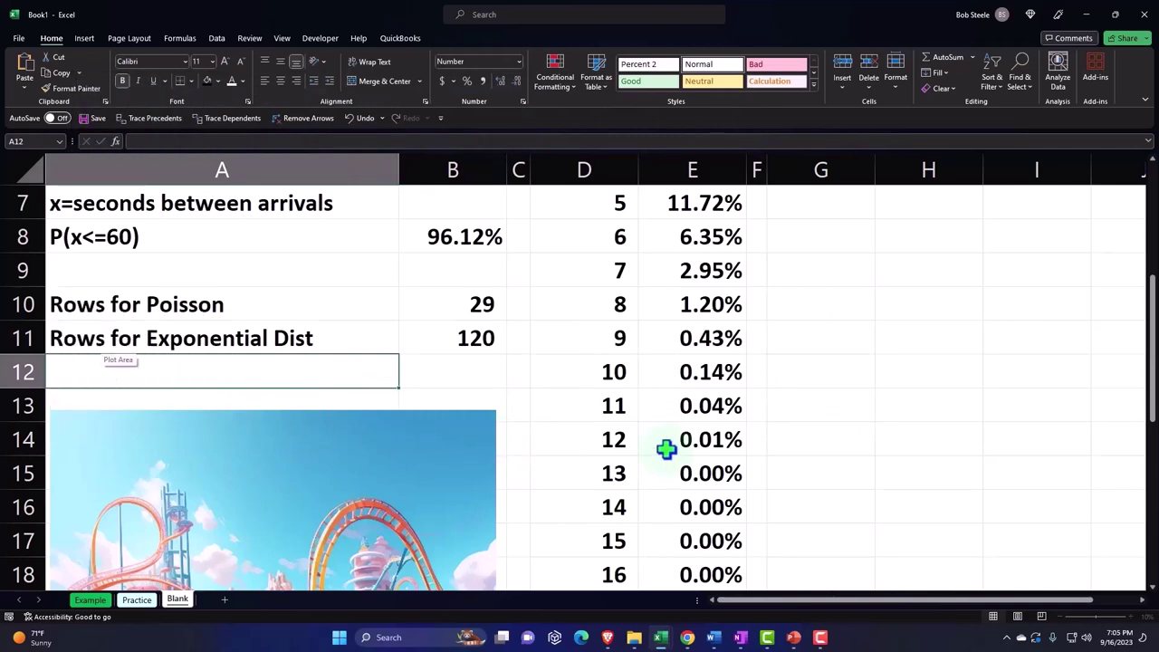
pyautogui.scroll(2, 666, 449)
pyautogui.click(810, 341)
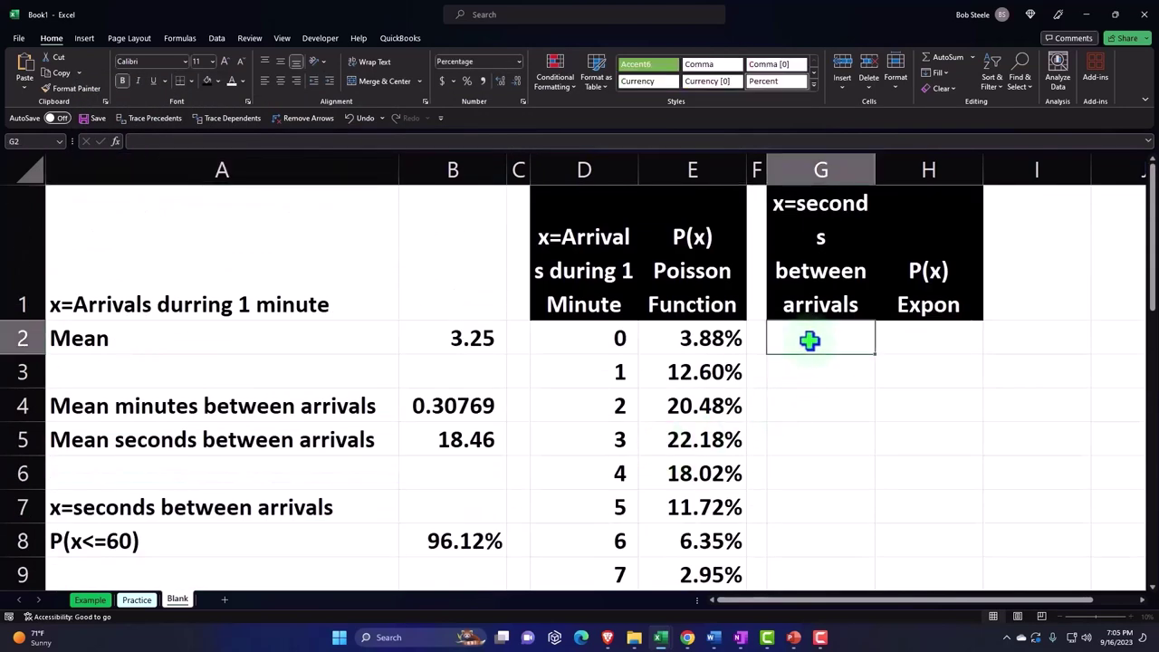
# - Enter =SEQUENCE(B11+1,,0) in G2 so seconds values spill down column G
pyautogui.write('=se')
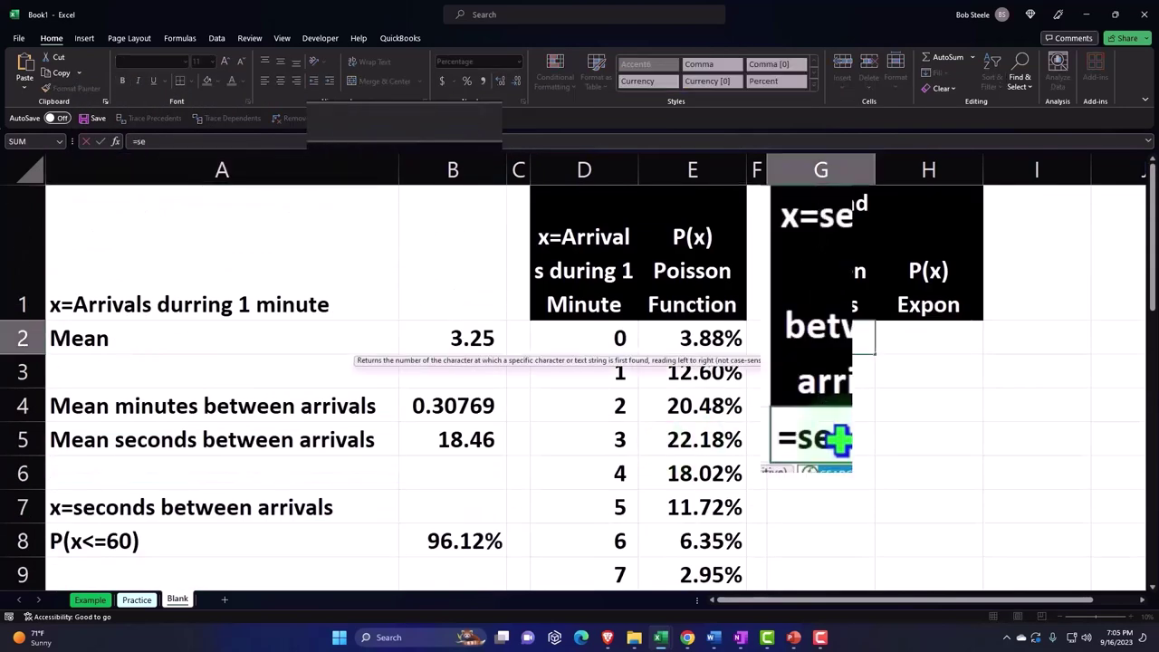
pyautogui.write('q')
pyautogui.press('Tab')
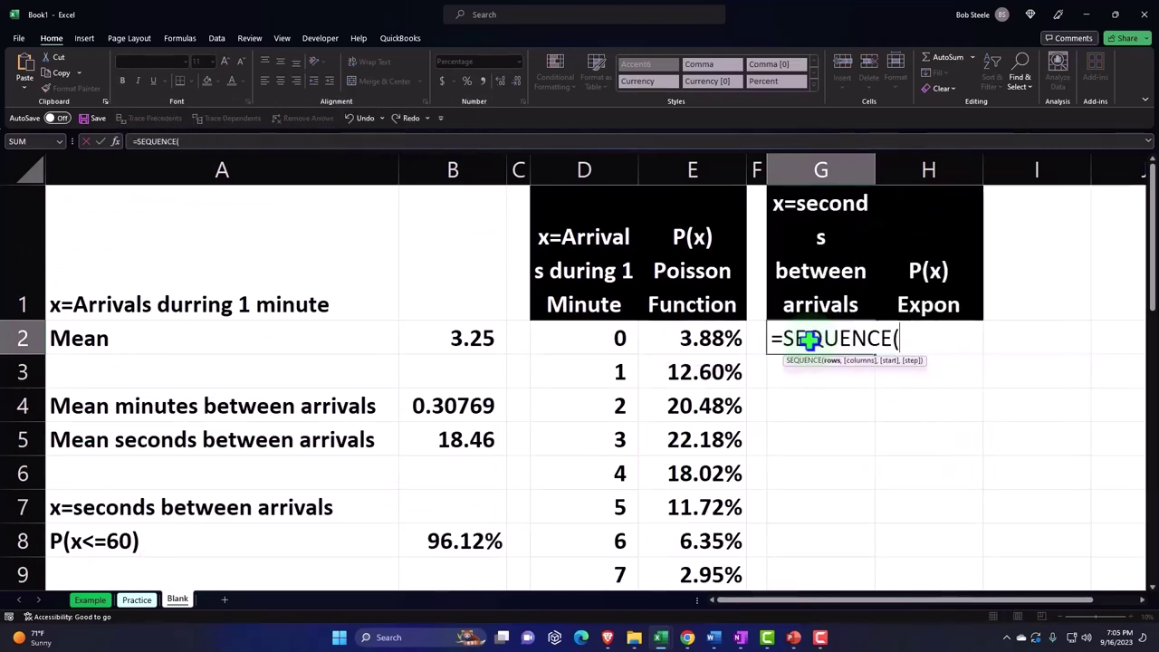
pyautogui.scroll(-1, 809, 339)
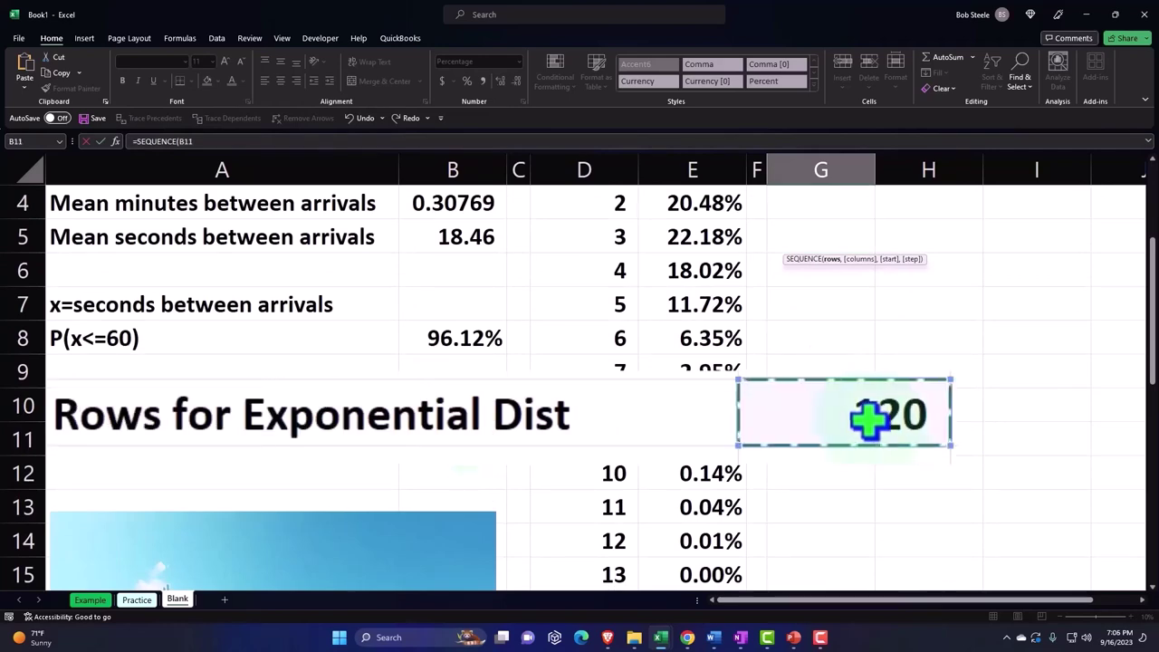
pyautogui.click(453, 440)
pyautogui.scroll(1, 673, 443)
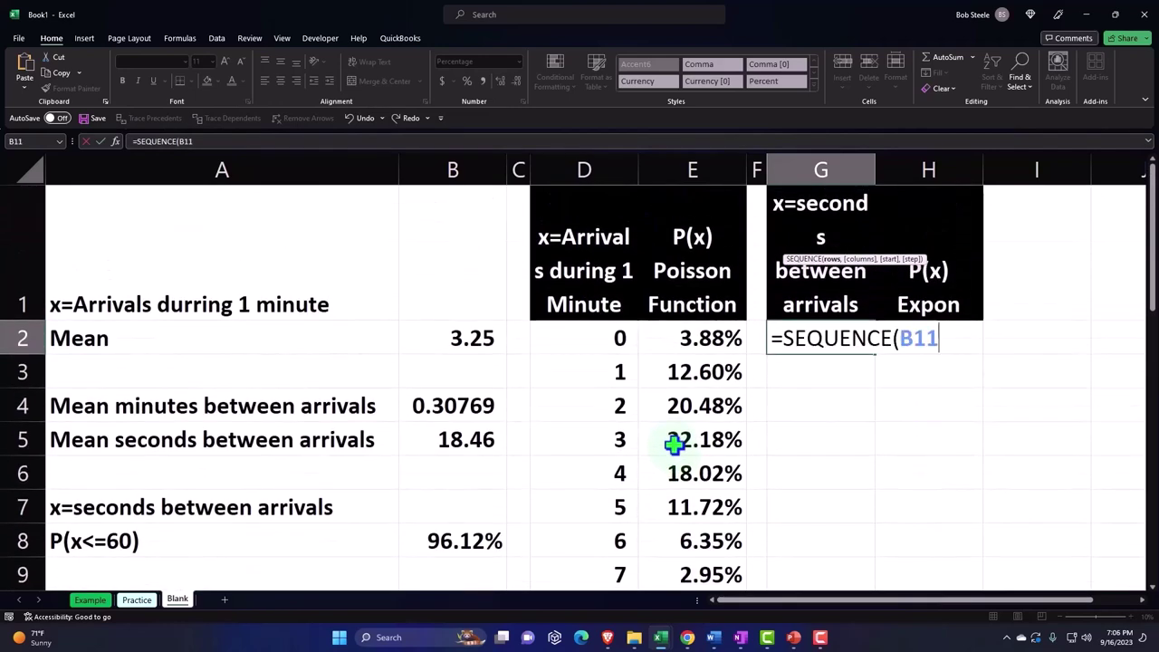
pyautogui.write('+1')
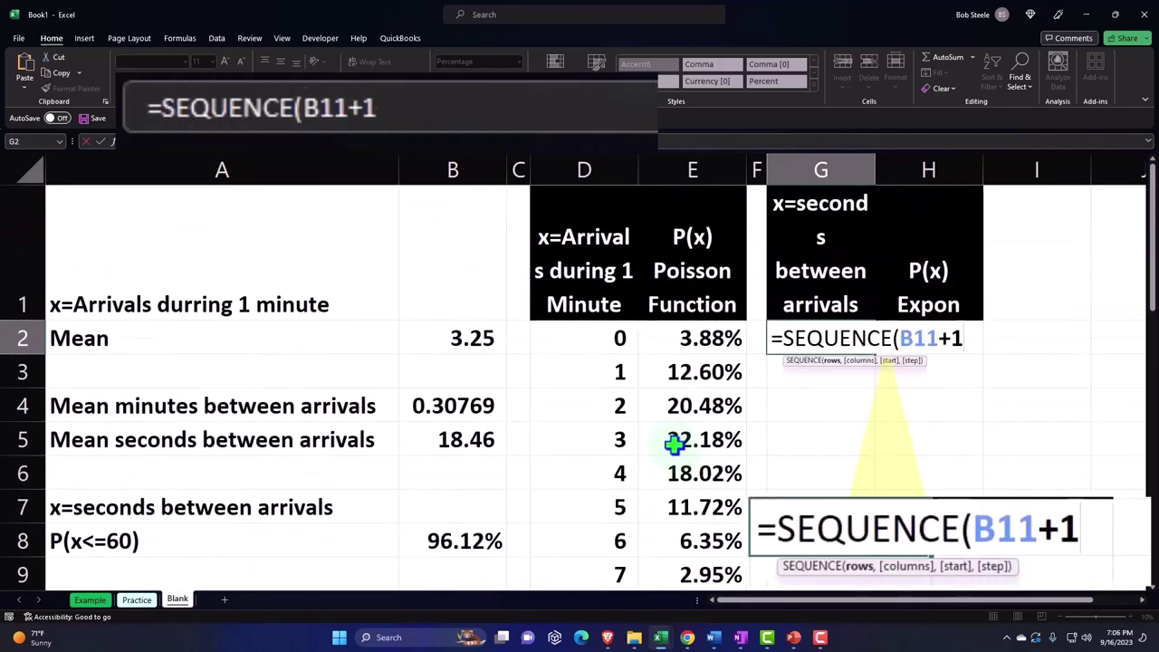
pyautogui.write(',')
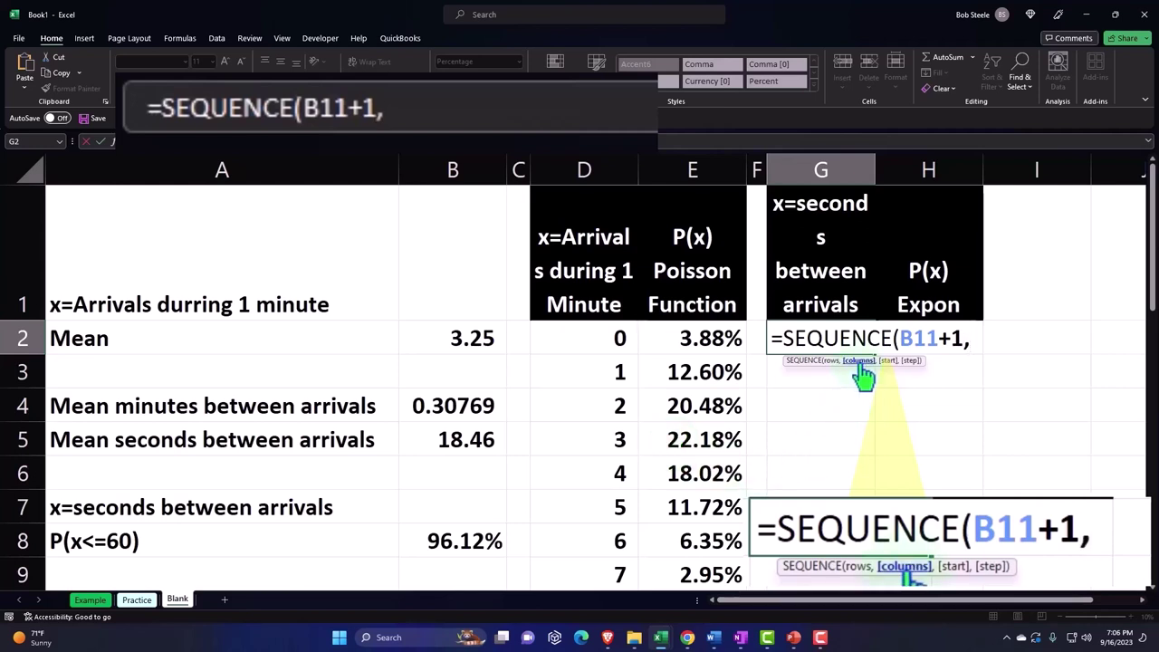
pyautogui.write(',')
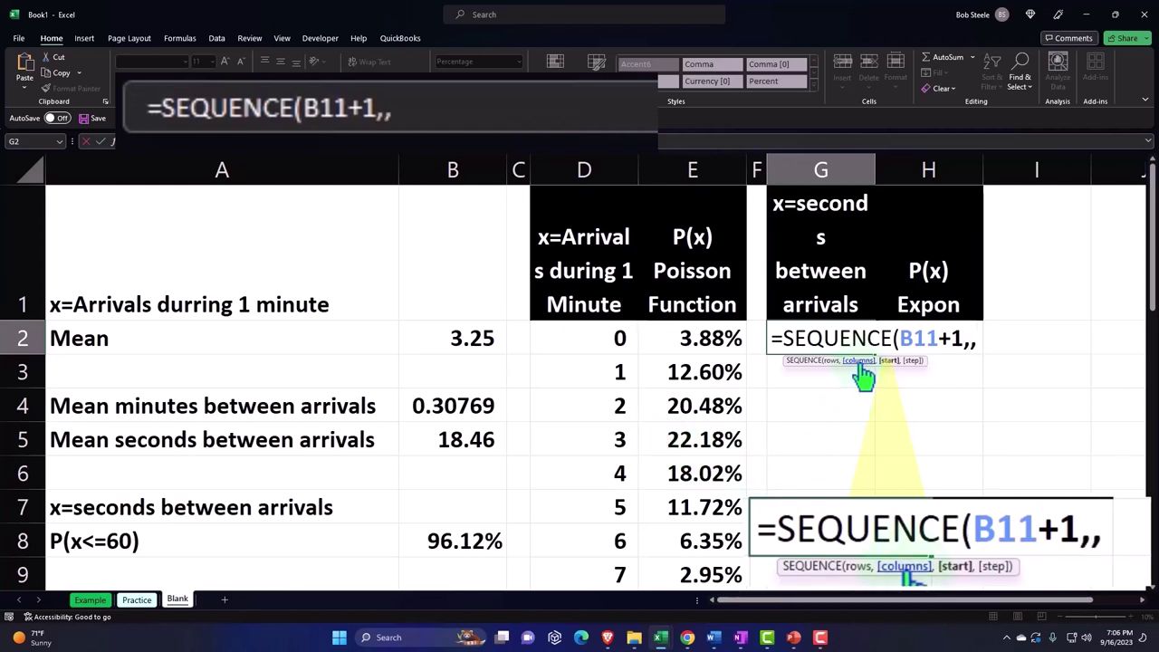
pyautogui.write('0')
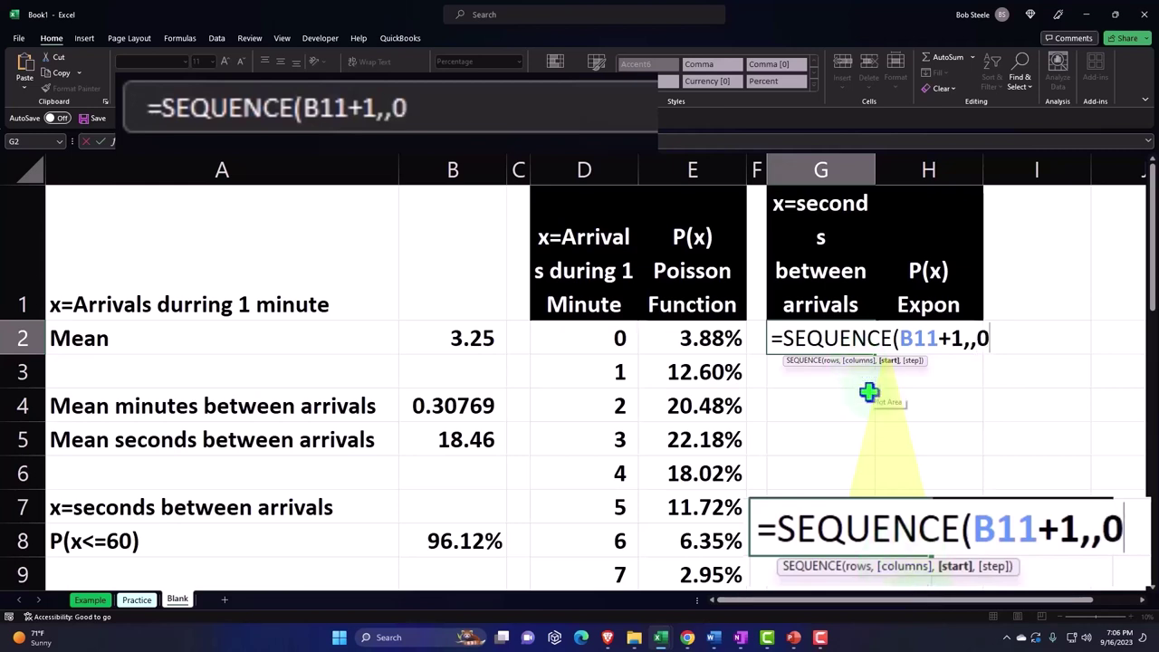
pyautogui.write(')')
pyautogui.press('Return')
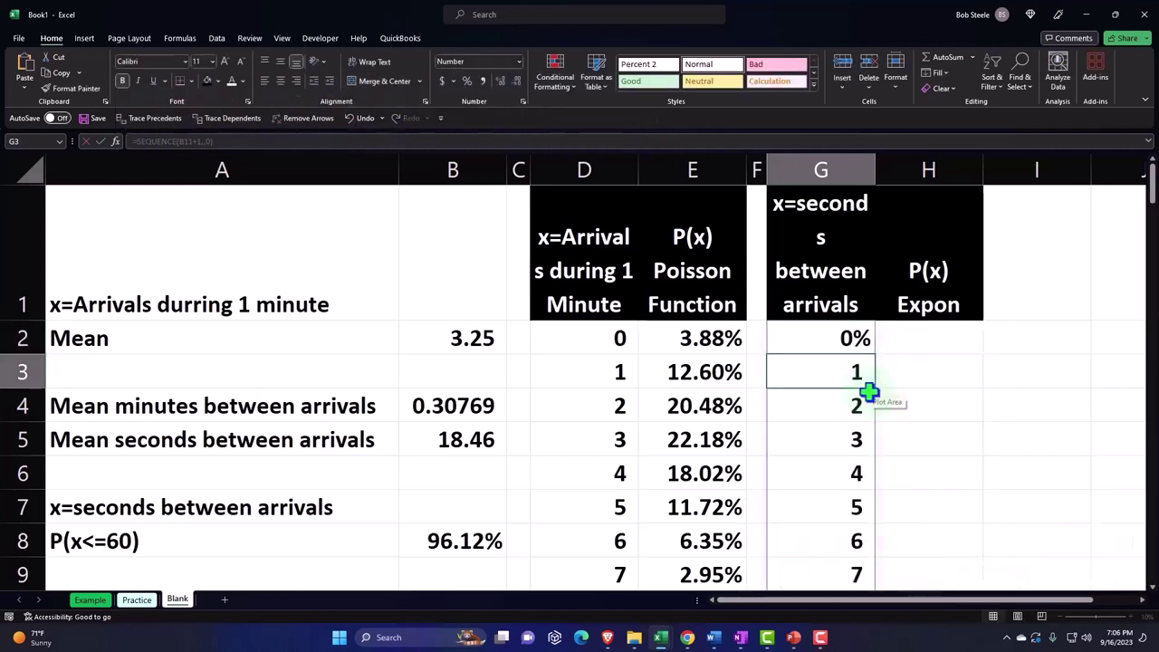
# - Copy the plain number format from G3 onto G2 with Format Painter
pyautogui.click(821, 341)
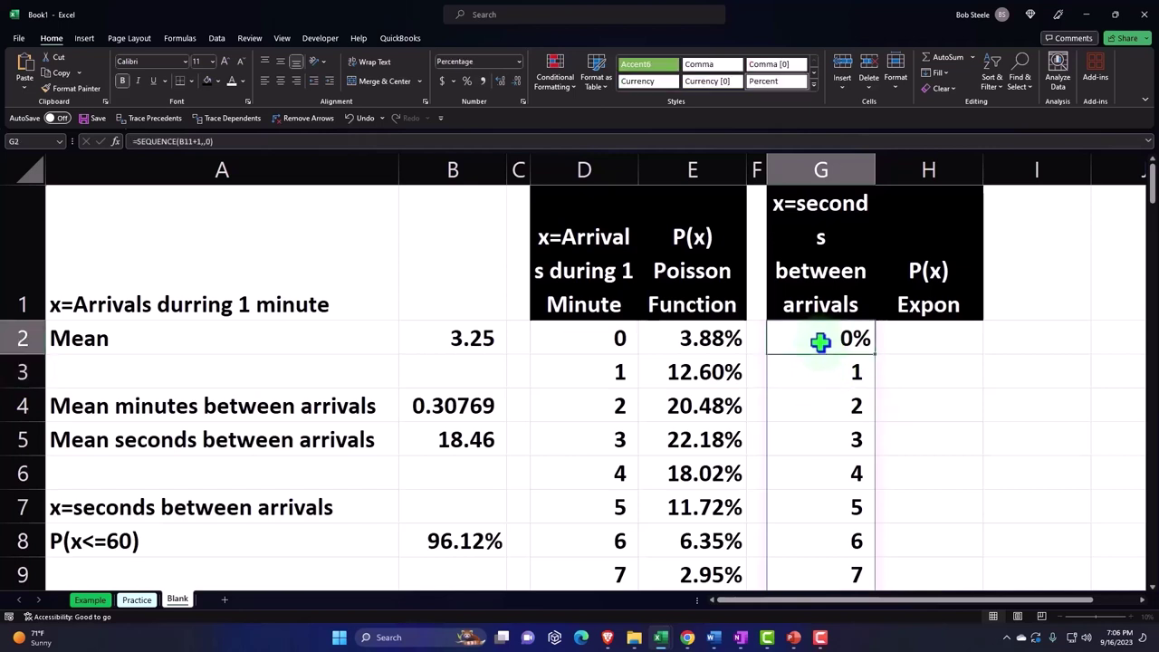
pyautogui.click(518, 61)
pyautogui.click(519, 62)
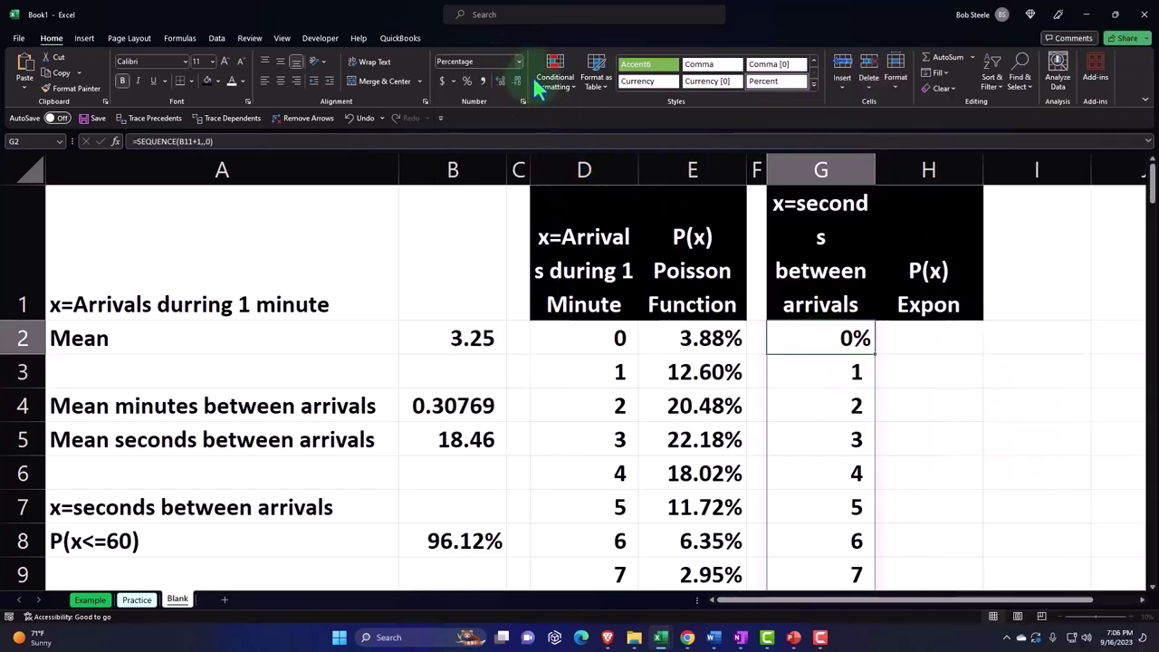
pyautogui.click(821, 380)
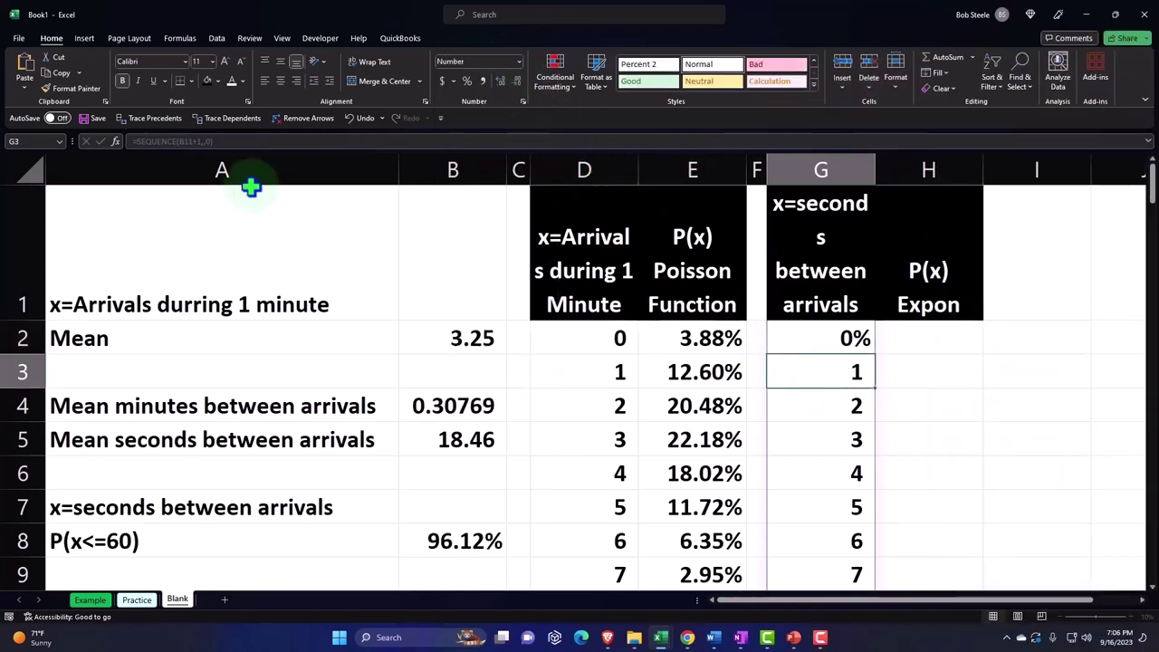
pyautogui.click(71, 89)
pyautogui.click(861, 344)
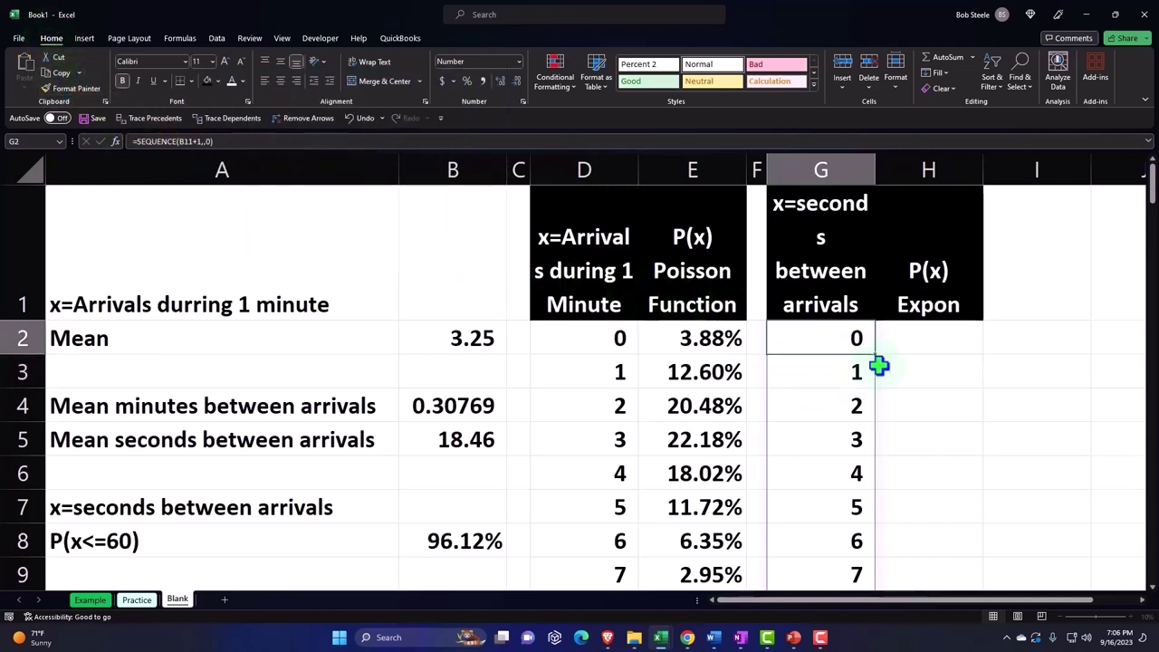
pyautogui.click(920, 350)
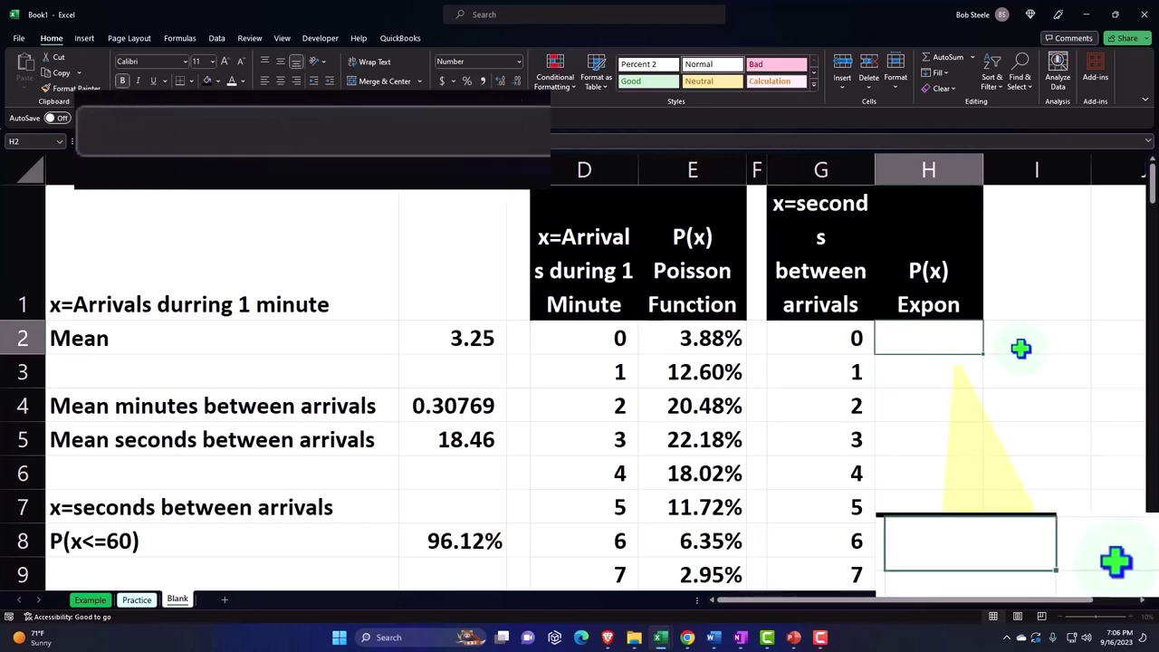
# - Start =EXPON.DIST in H2 using the spilled seconds column G2# as x
pyautogui.write('=exp')
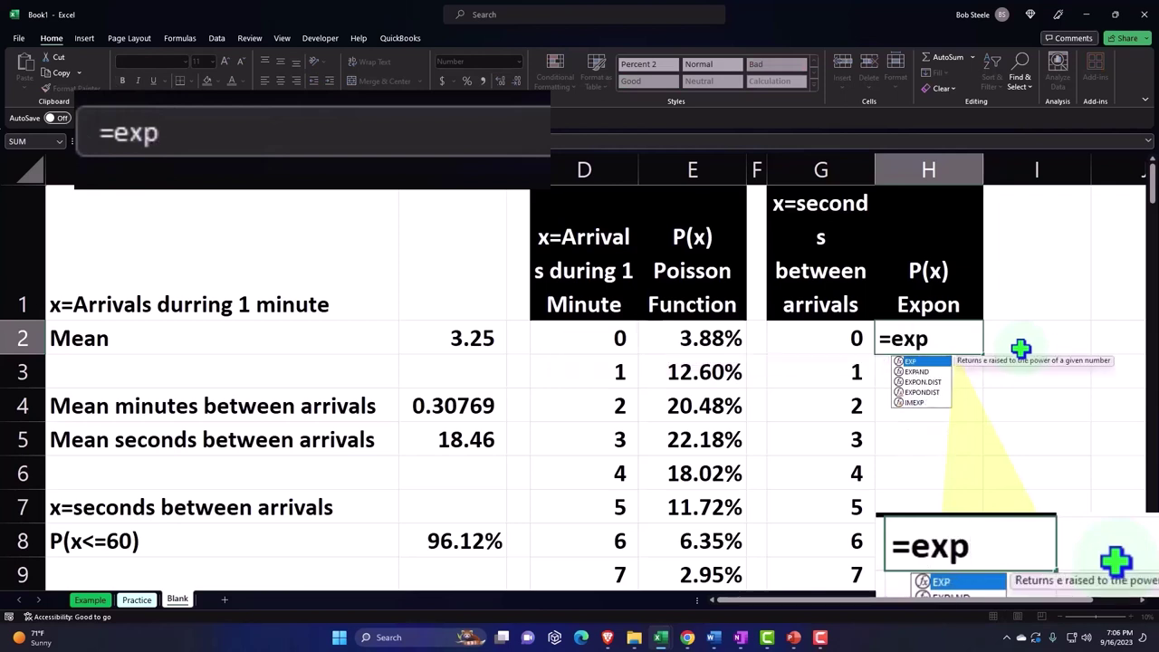
pyautogui.write('on')
pyautogui.press('Tab')
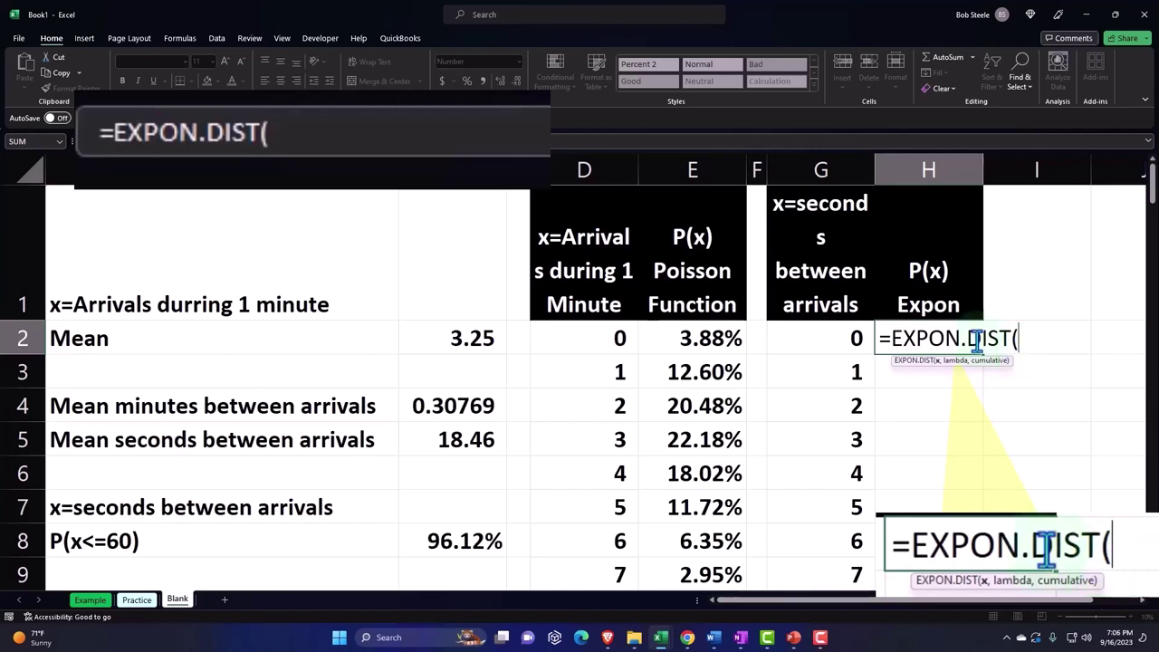
pyautogui.click(808, 338)
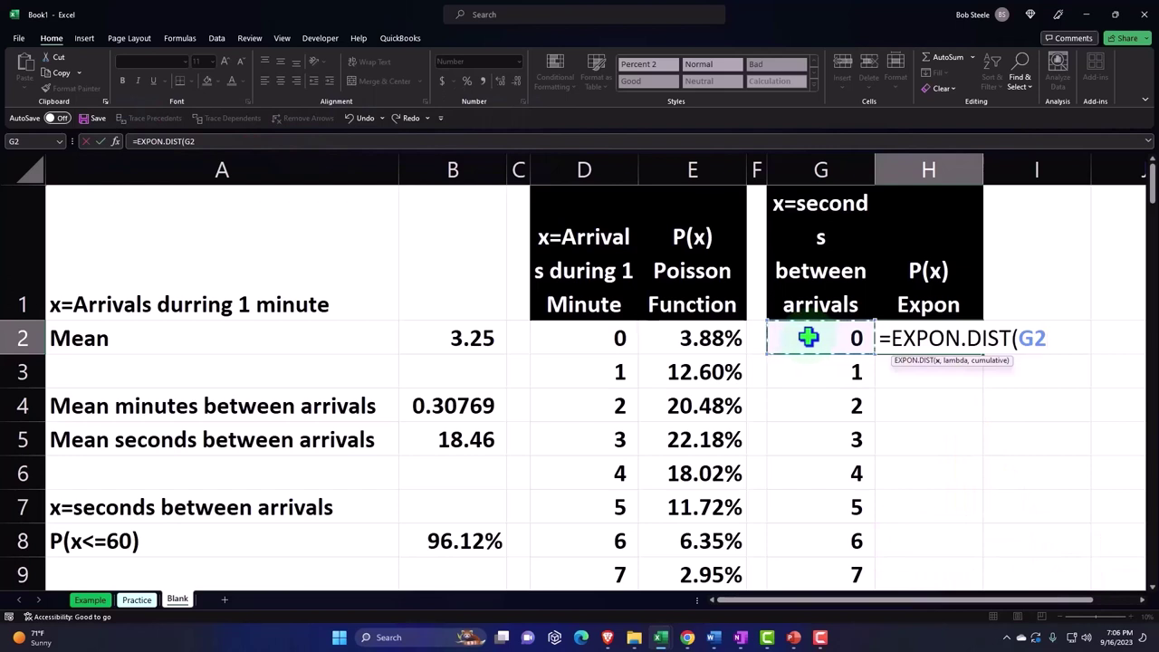
pyautogui.hotkey('ctrl', 'shift', 'Right')
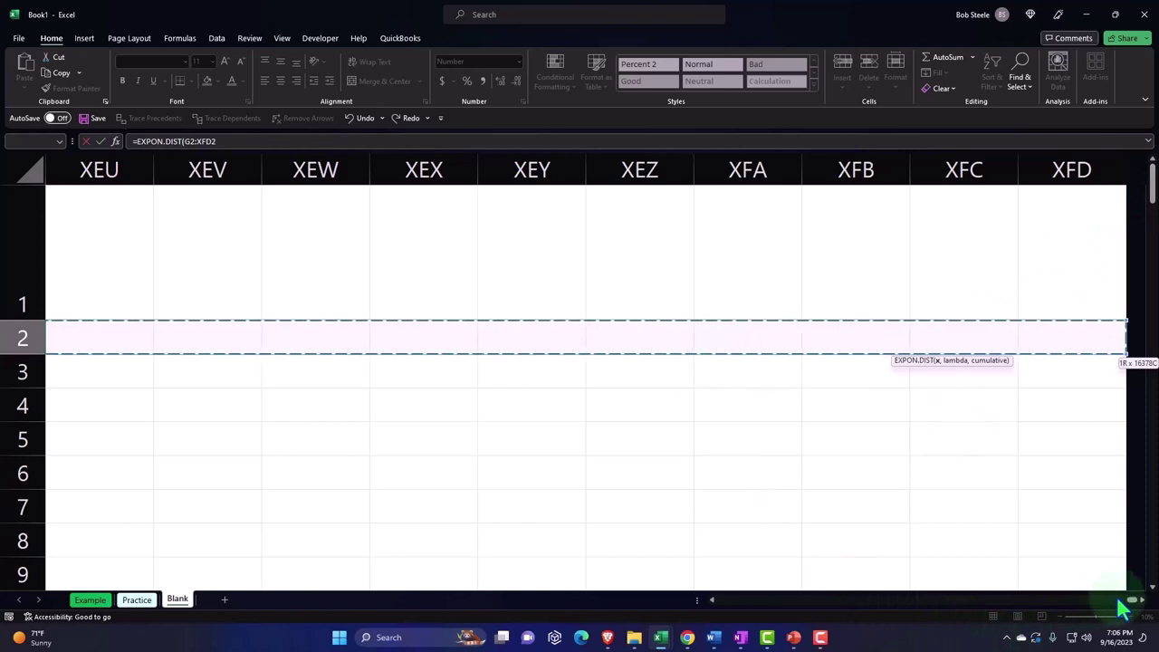
pyautogui.moveTo(1128, 600); pyautogui.dragTo(725, 600)
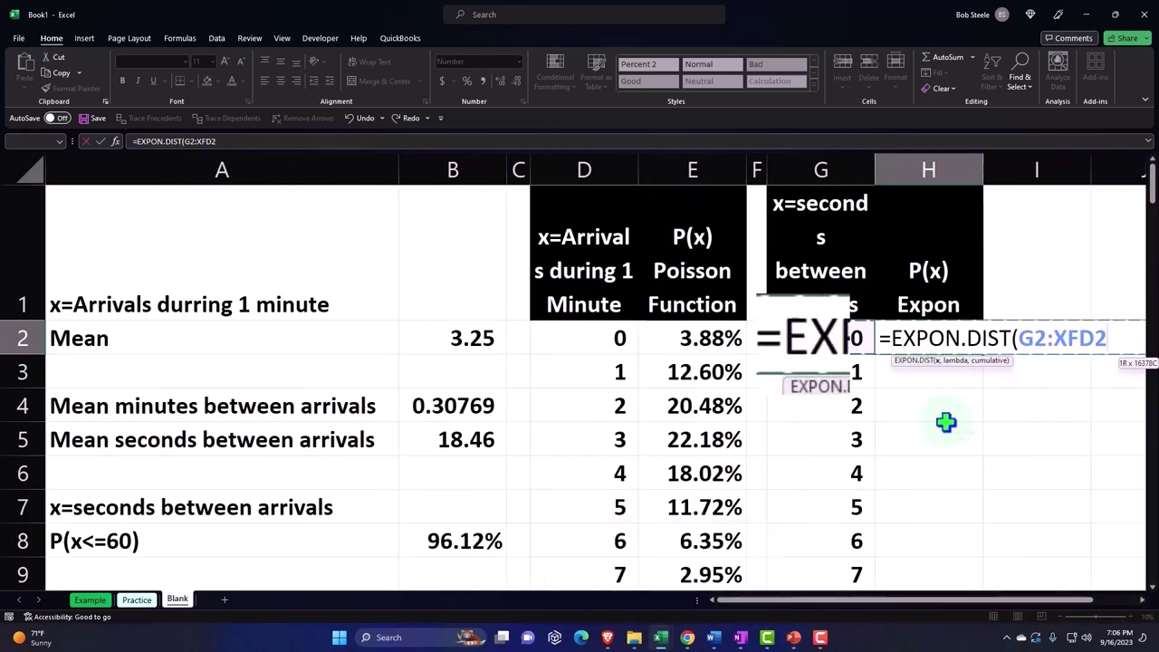
pyautogui.press('BackSpace')
pyautogui.press('BackSpace')
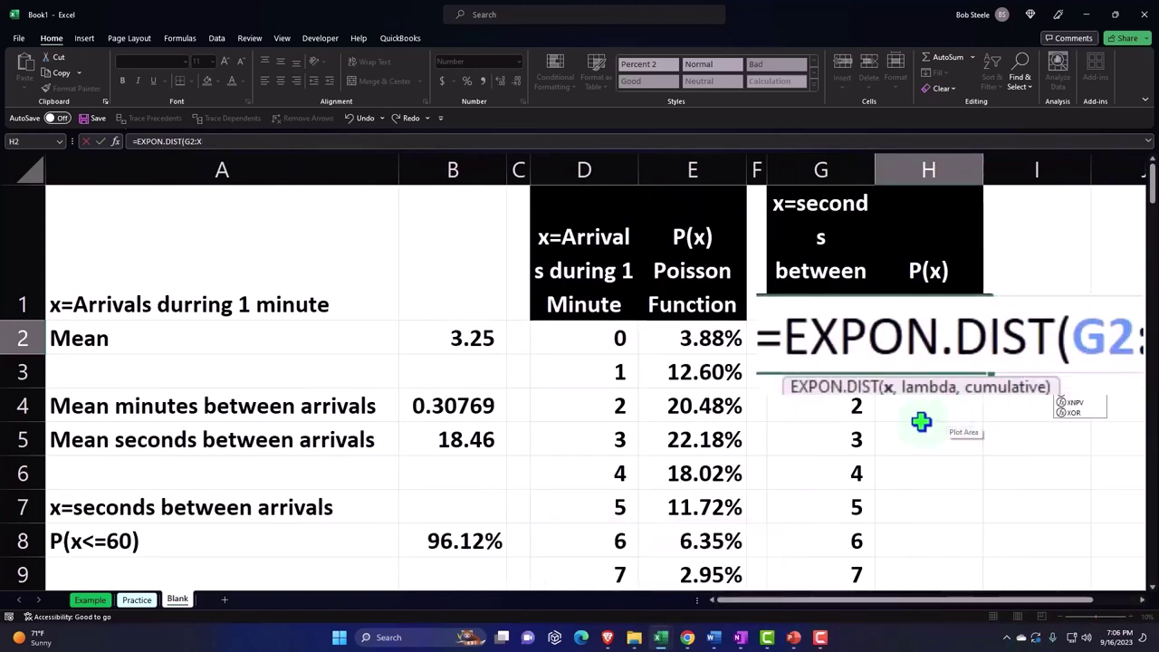
pyautogui.press('BackSpace')
pyautogui.press('BackSpace')
pyautogui.press('BackSpace')
pyautogui.press('BackSpace')
pyautogui.press('BackSpace')
pyautogui.click(812, 355)
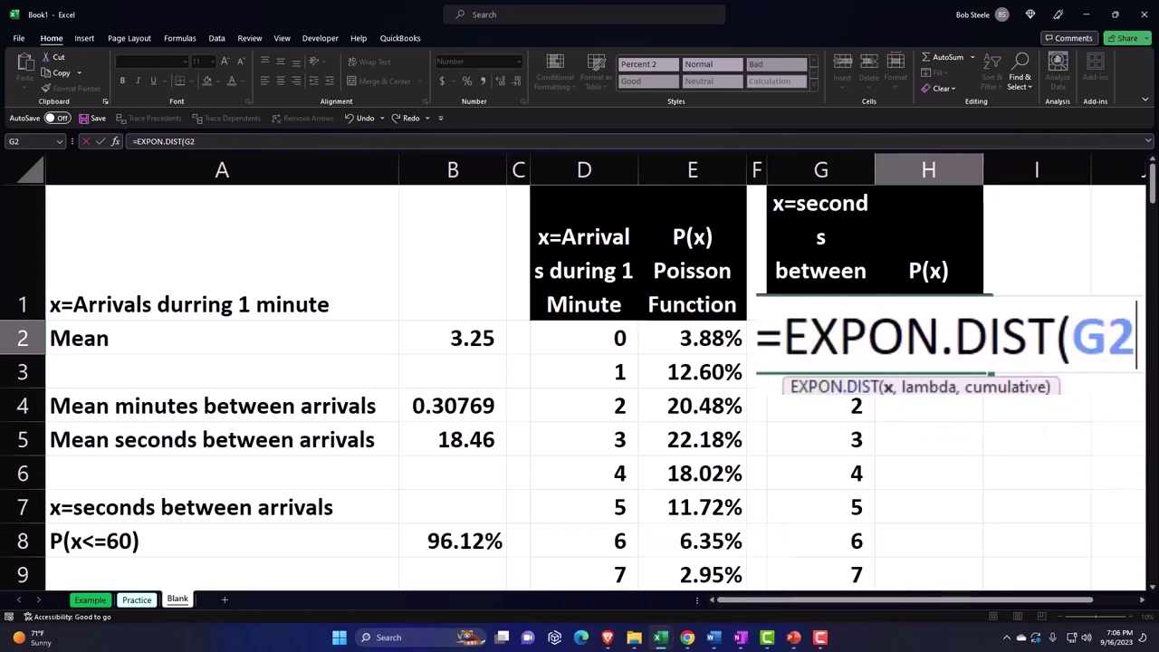
pyautogui.hotkey('ctrl', 'shift', 'Down')
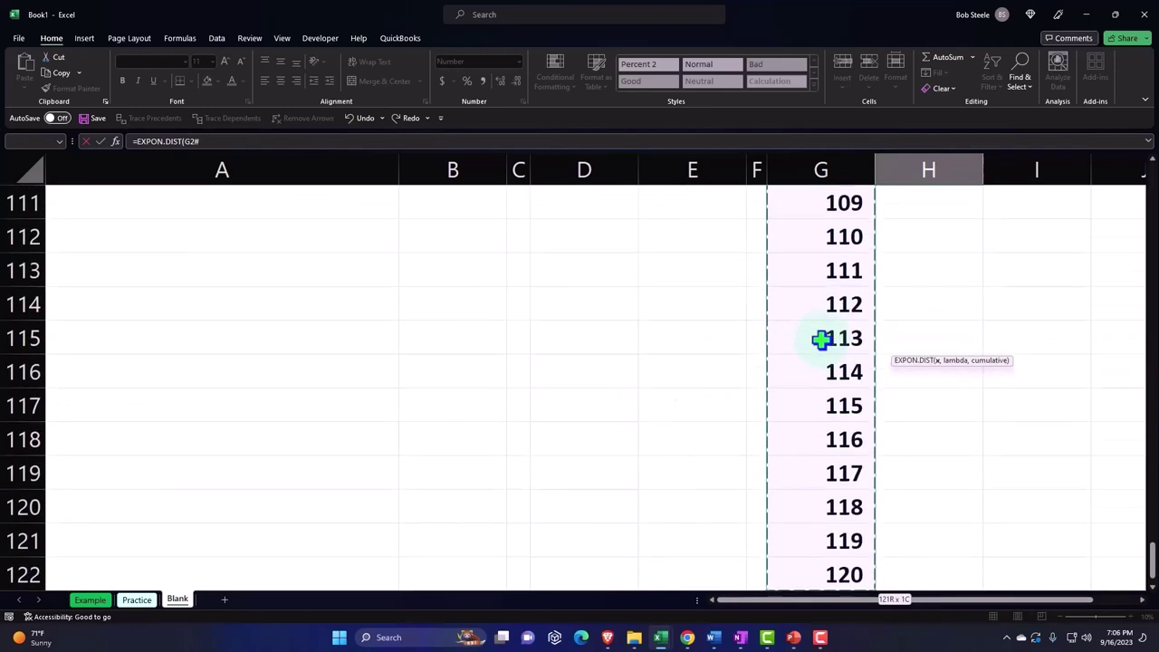
pyautogui.hotkey('ctrl', 'BackSpace')
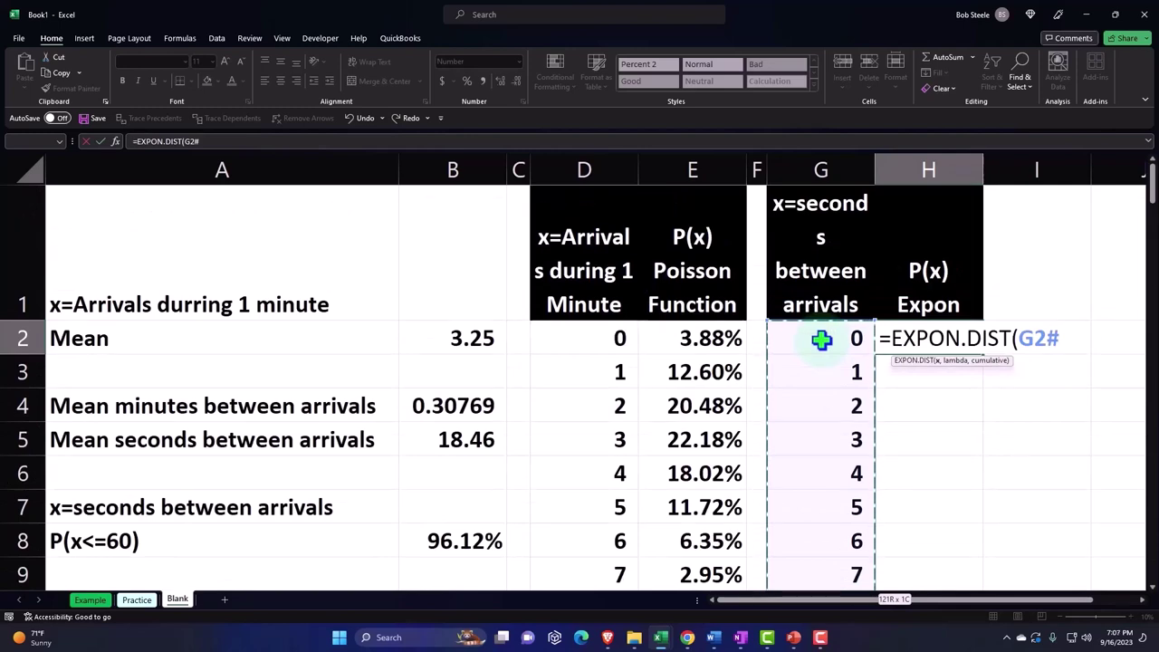
pyautogui.write(',')
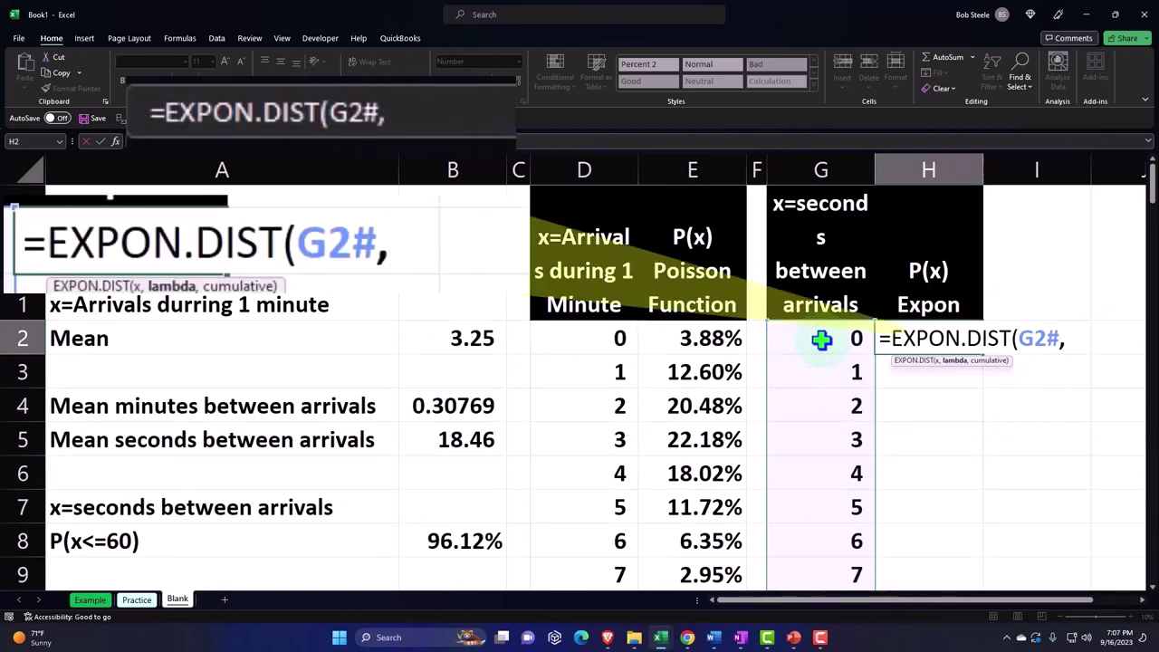
# - Complete the formula with 1/$B$5 as lambda and 0, spilling densities down column H
pyautogui.scroll(-1, 821, 339)
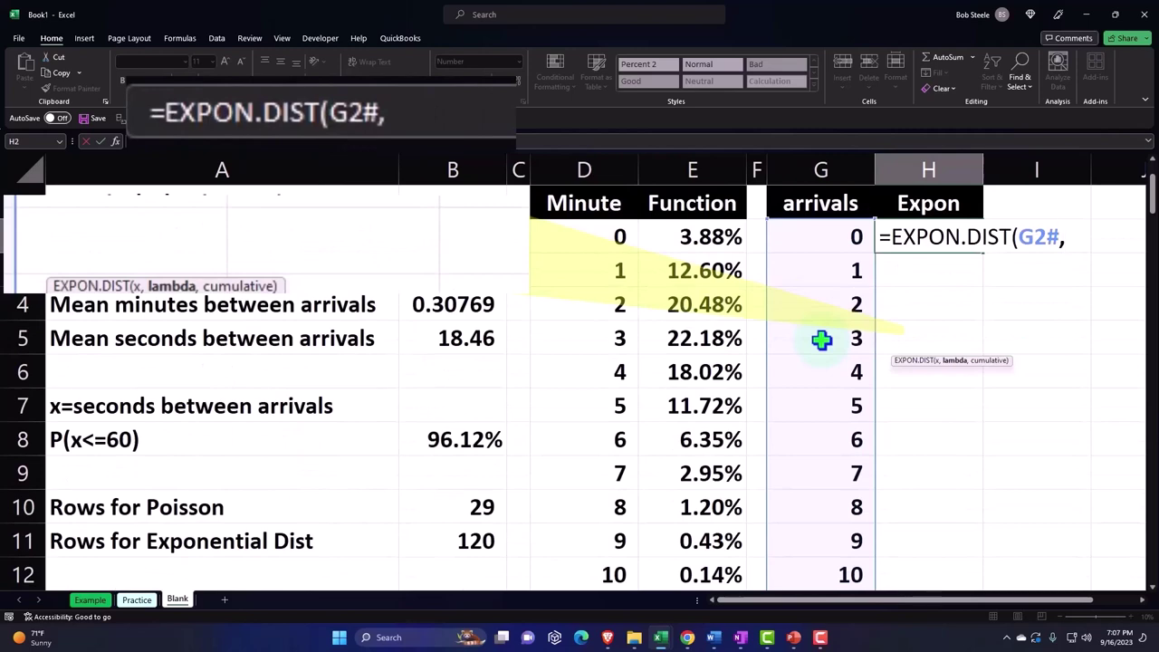
pyautogui.scroll(-1, 821, 340)
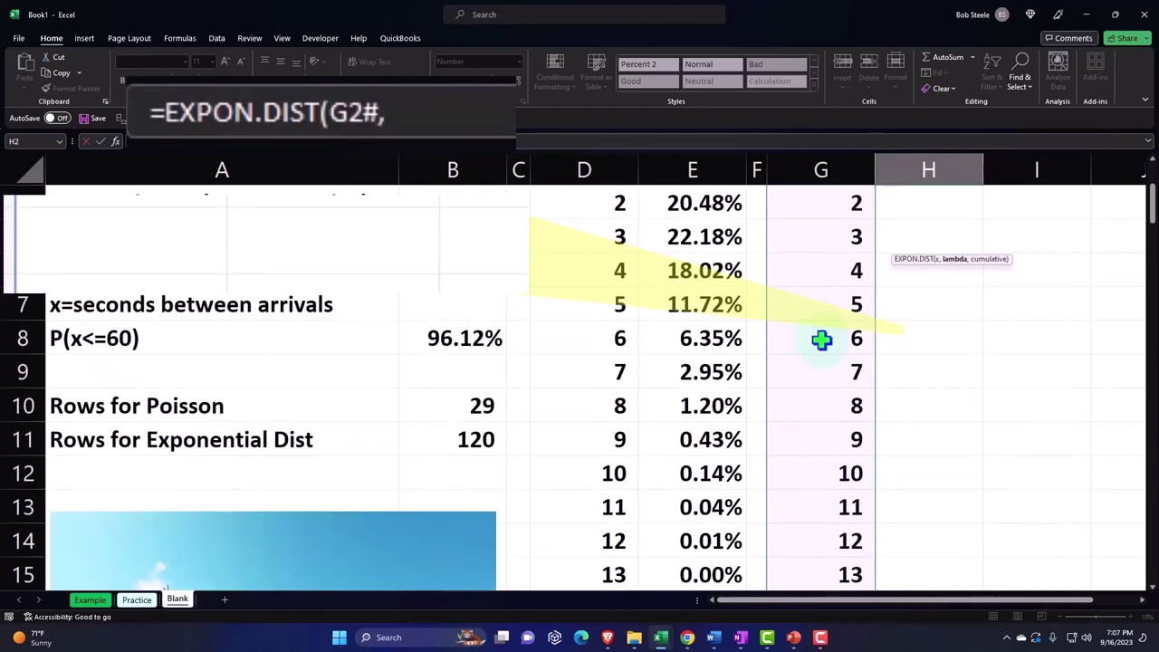
pyautogui.scroll(1, 821, 340)
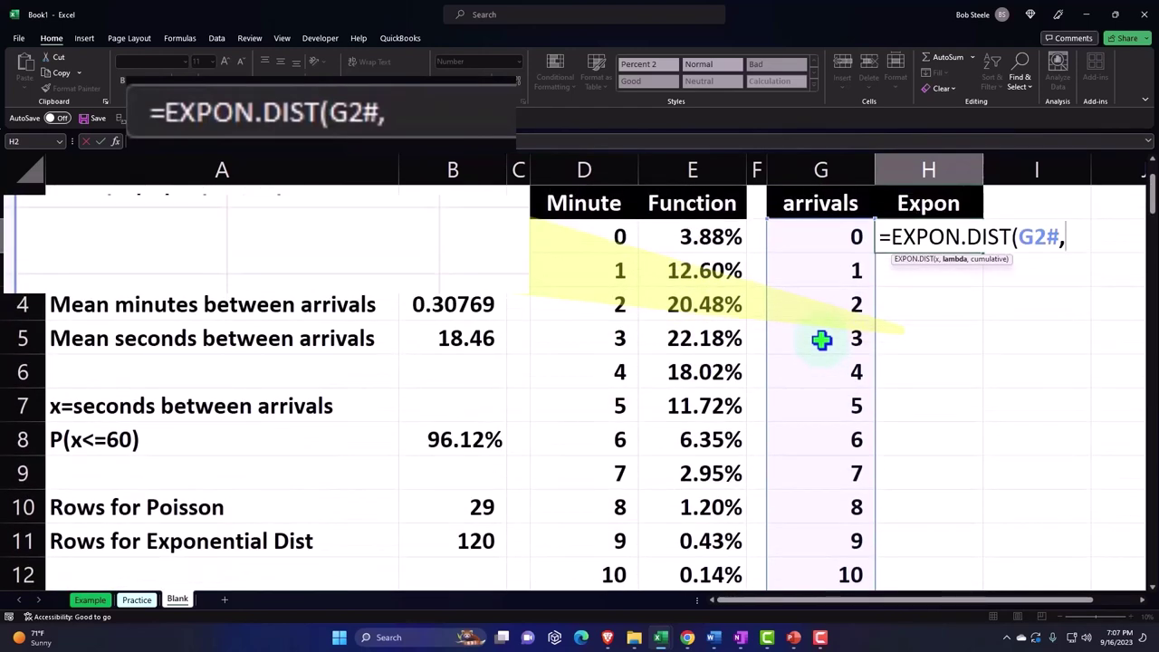
pyautogui.write('1/')
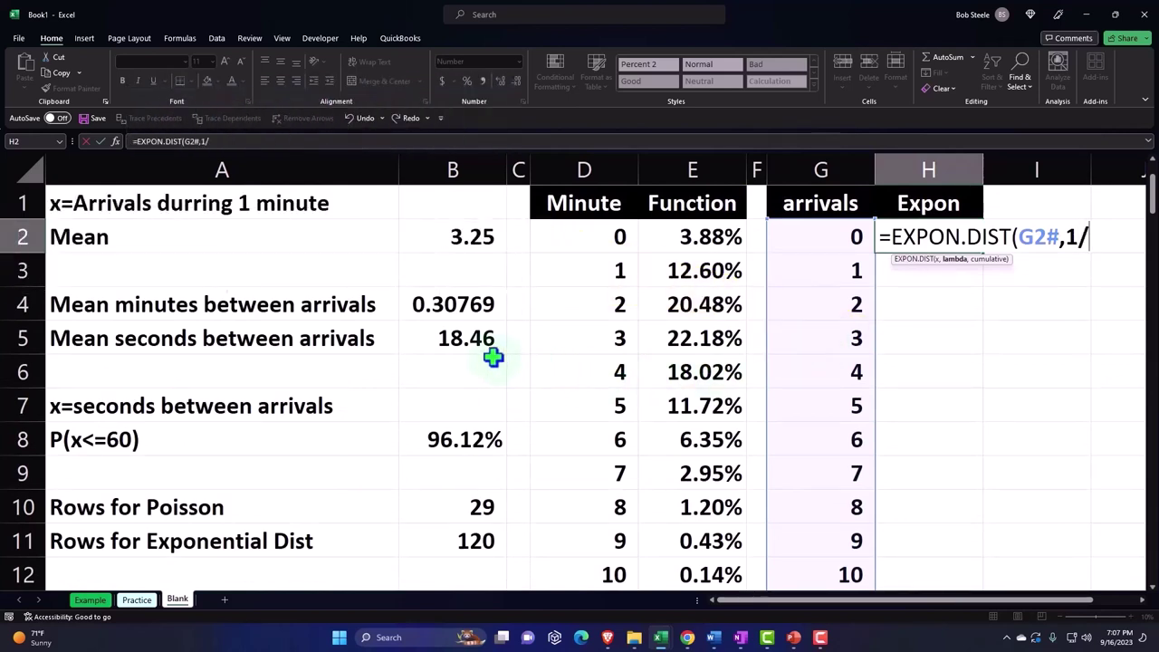
pyautogui.click(474, 338)
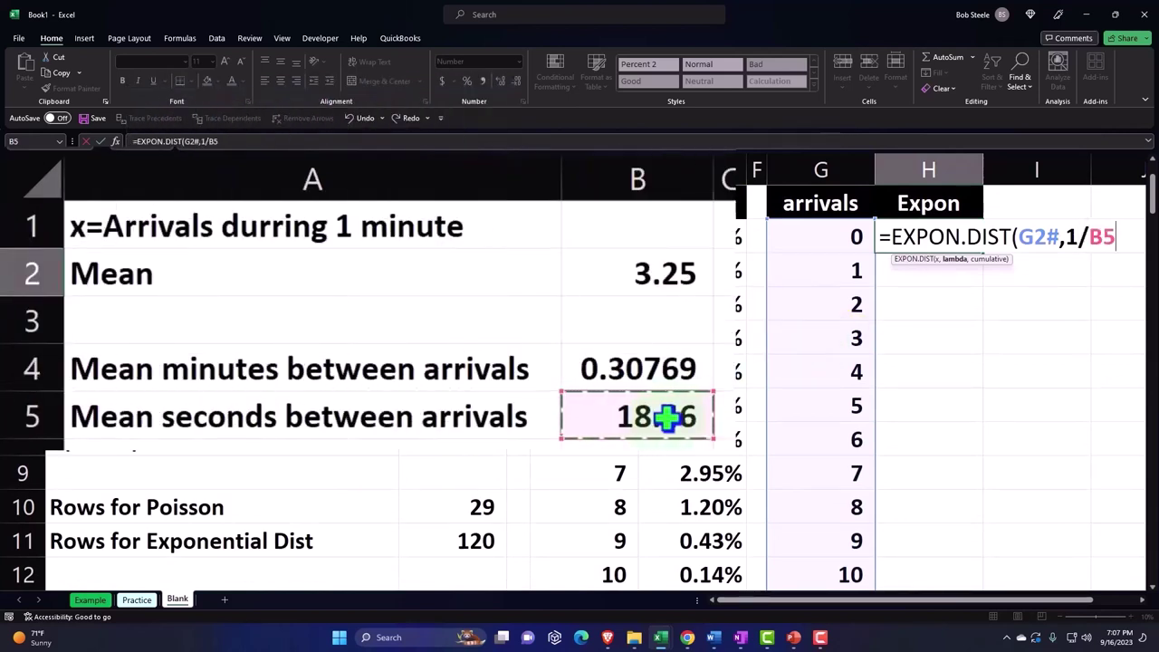
pyautogui.press('F4')
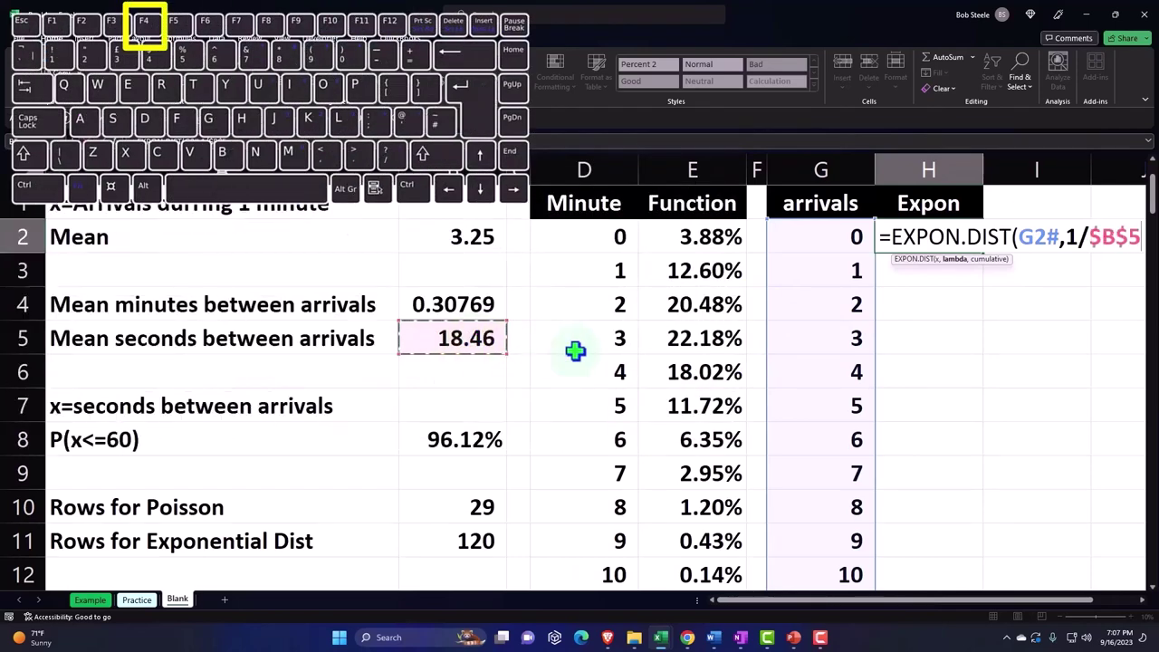
pyautogui.moveTo(911, 605); pyautogui.dragTo(915, 609)
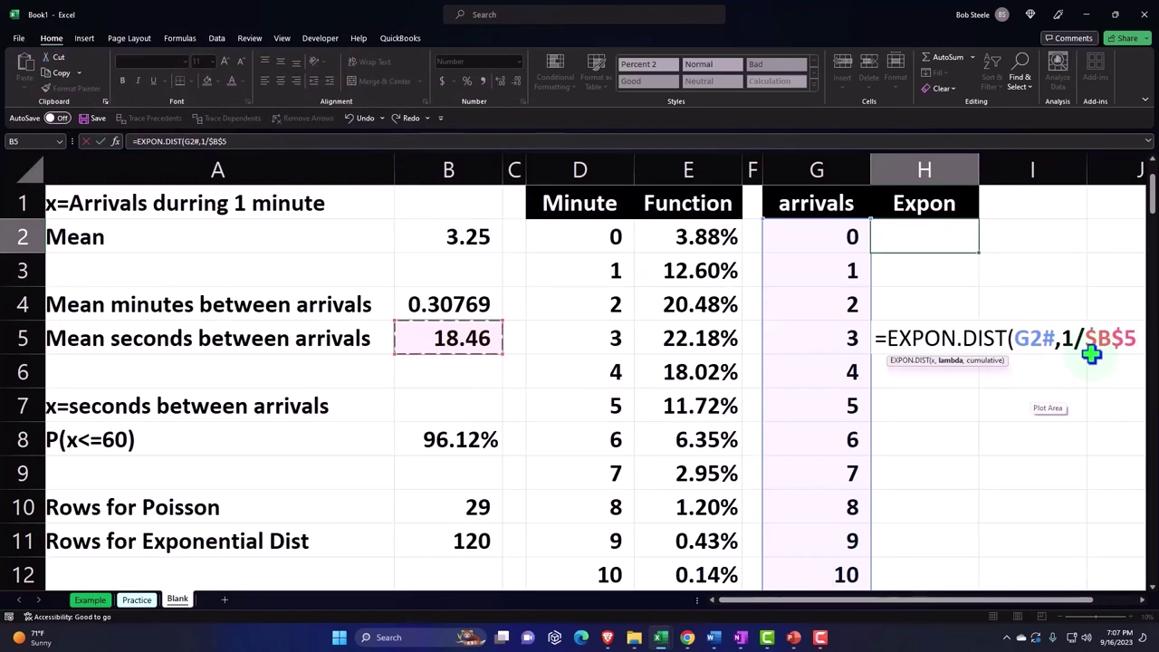
pyautogui.write(',')
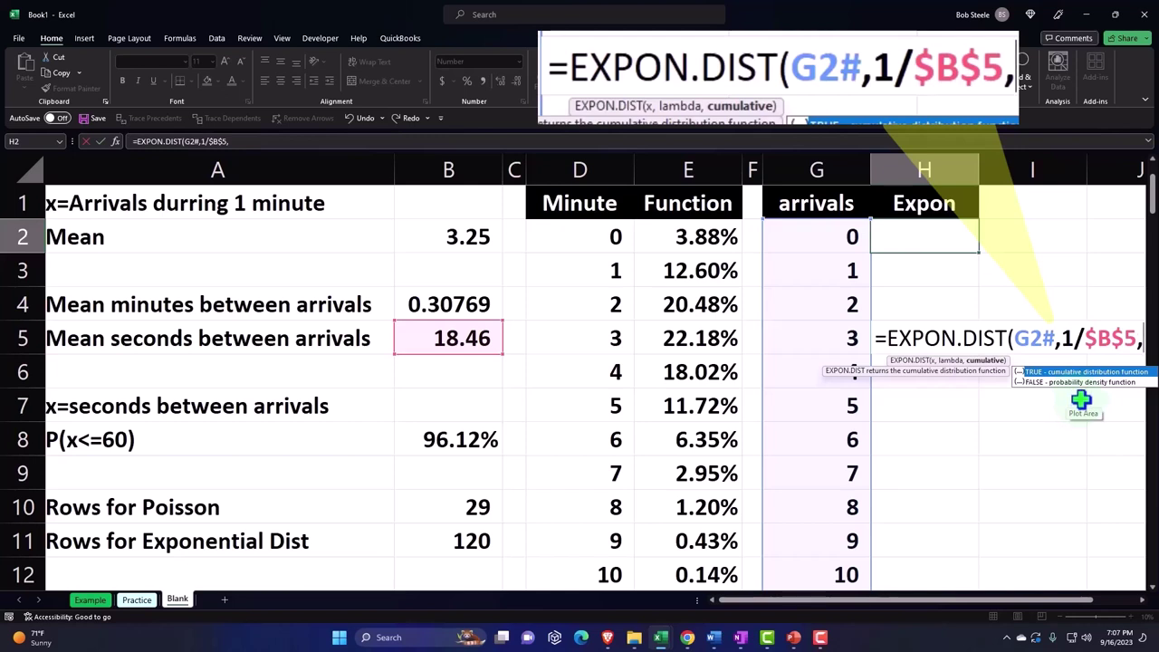
pyautogui.write('0)')
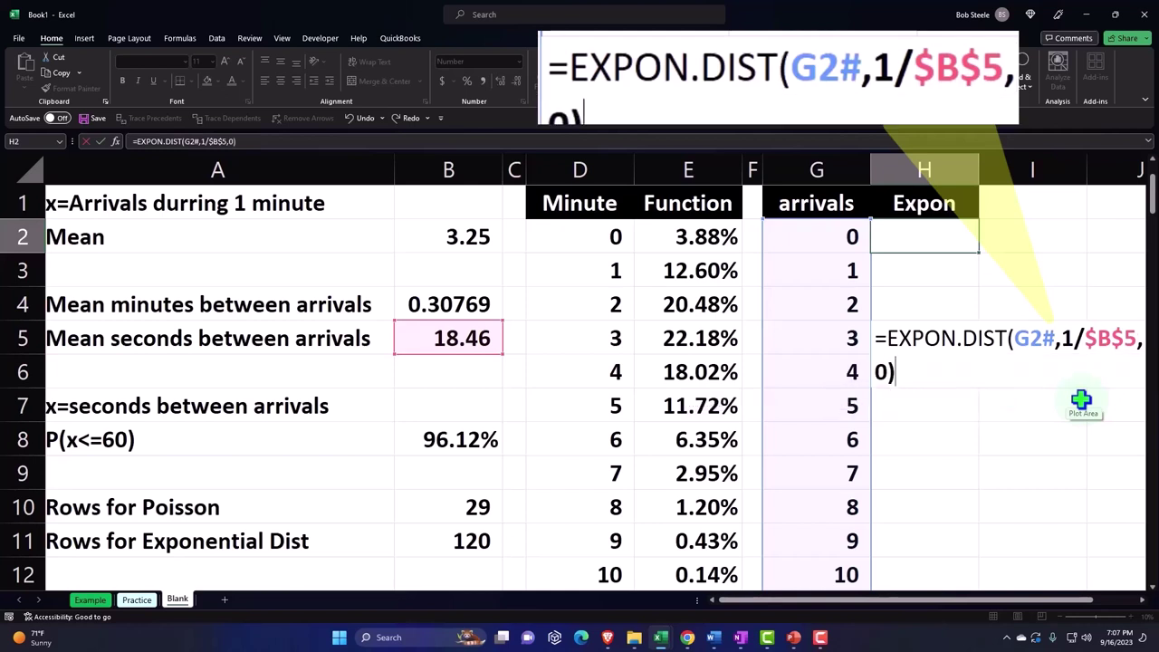
pyautogui.press('Return')
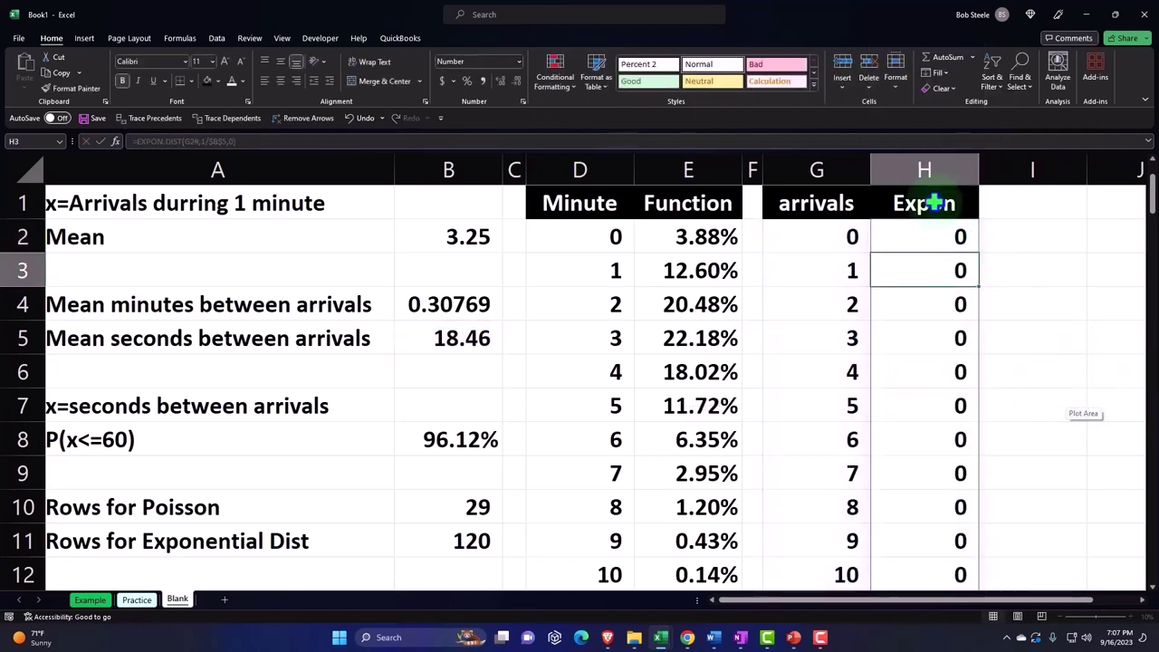
# - Format column H as two-decimal percentages, giving 5.42%, 5.13%, 4.86% and so on
pyautogui.click(924, 172)
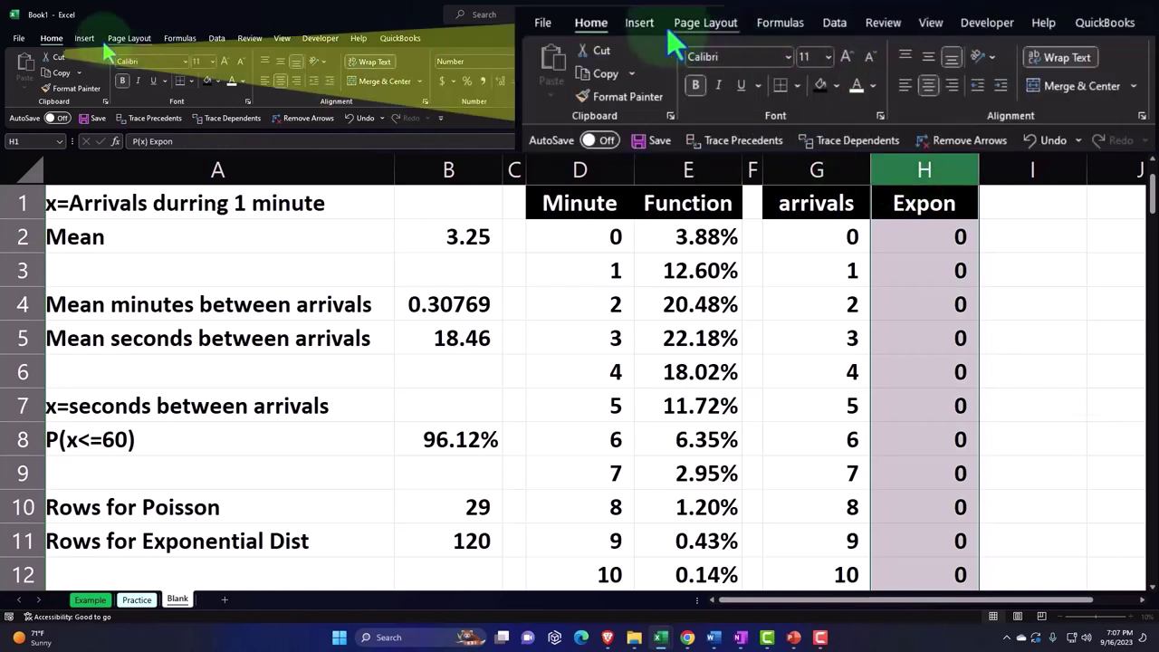
pyautogui.click(466, 80)
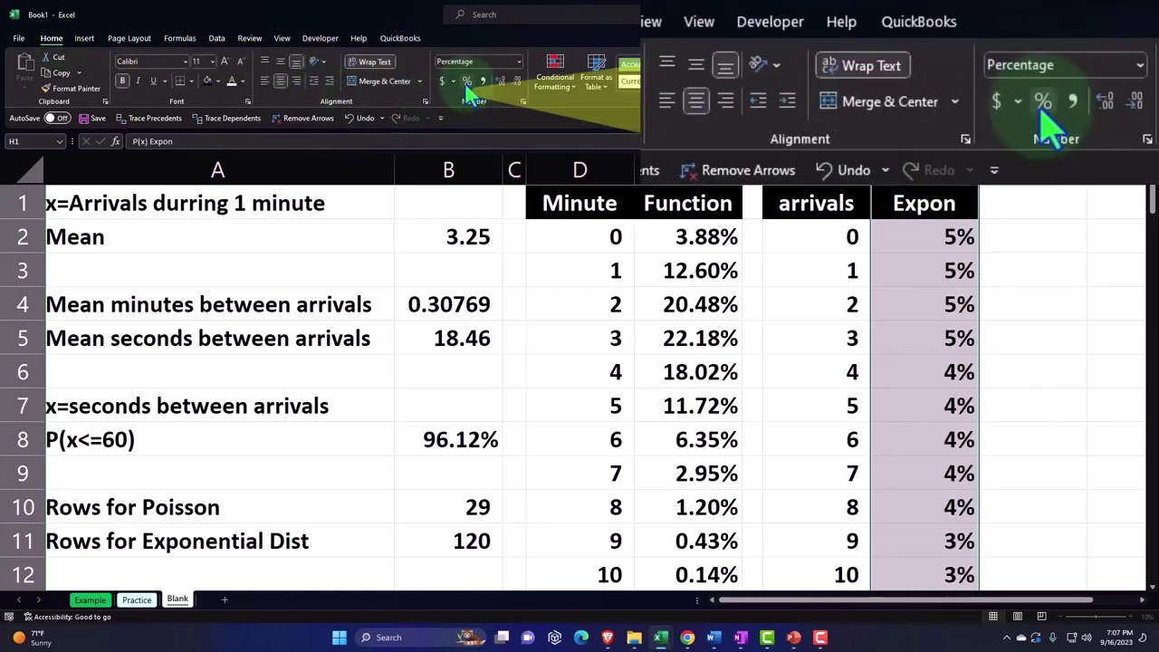
pyautogui.click(500, 86)
pyautogui.click(500, 86)
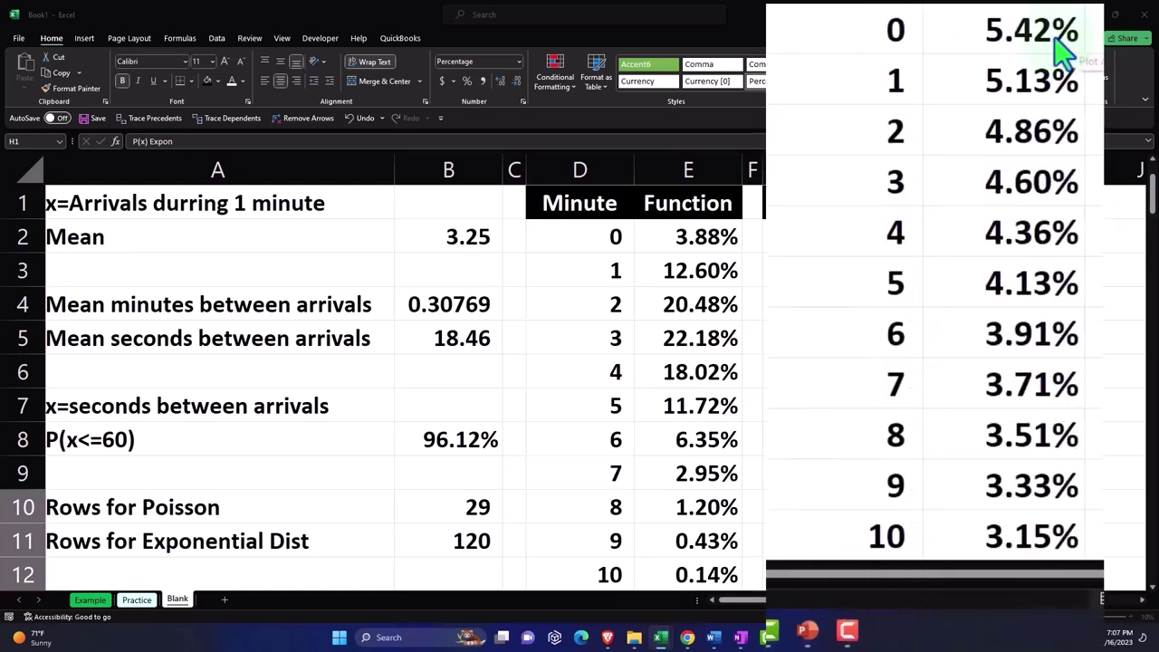
pyautogui.click(919, 343)
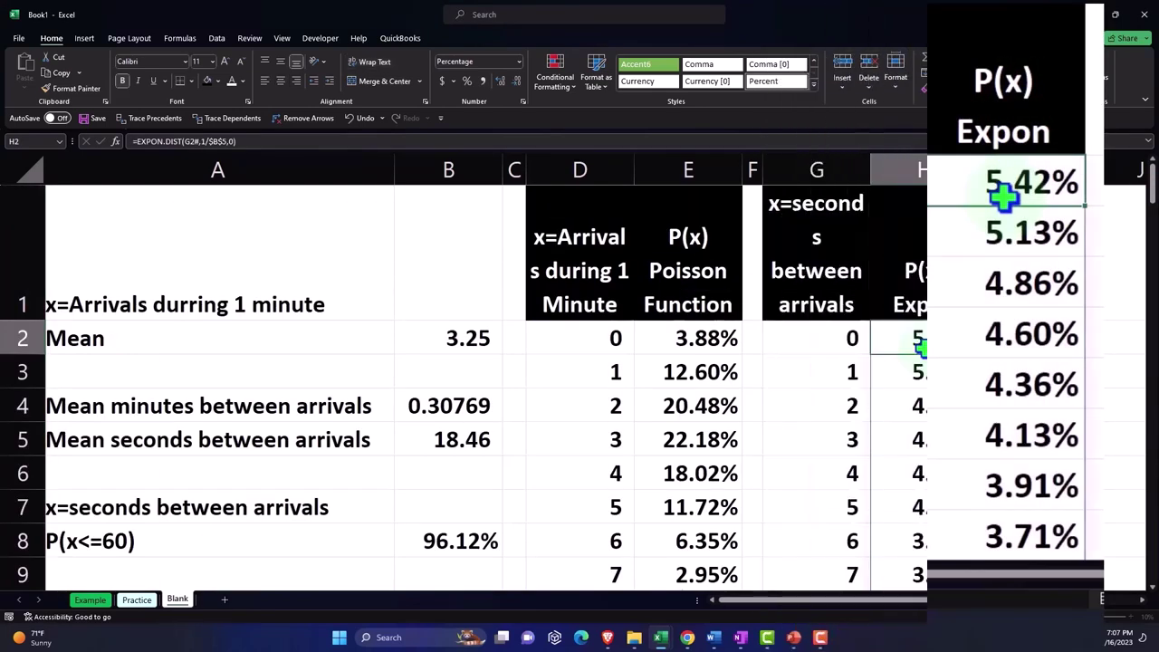
pyautogui.click(921, 370)
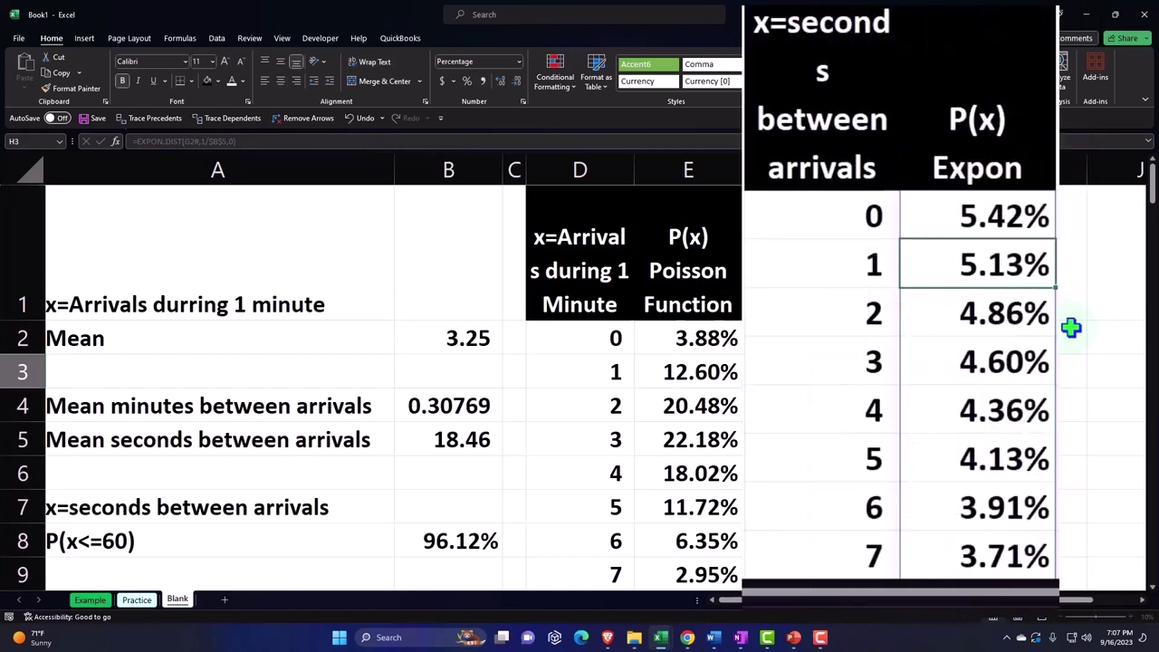
pyautogui.press('Left')
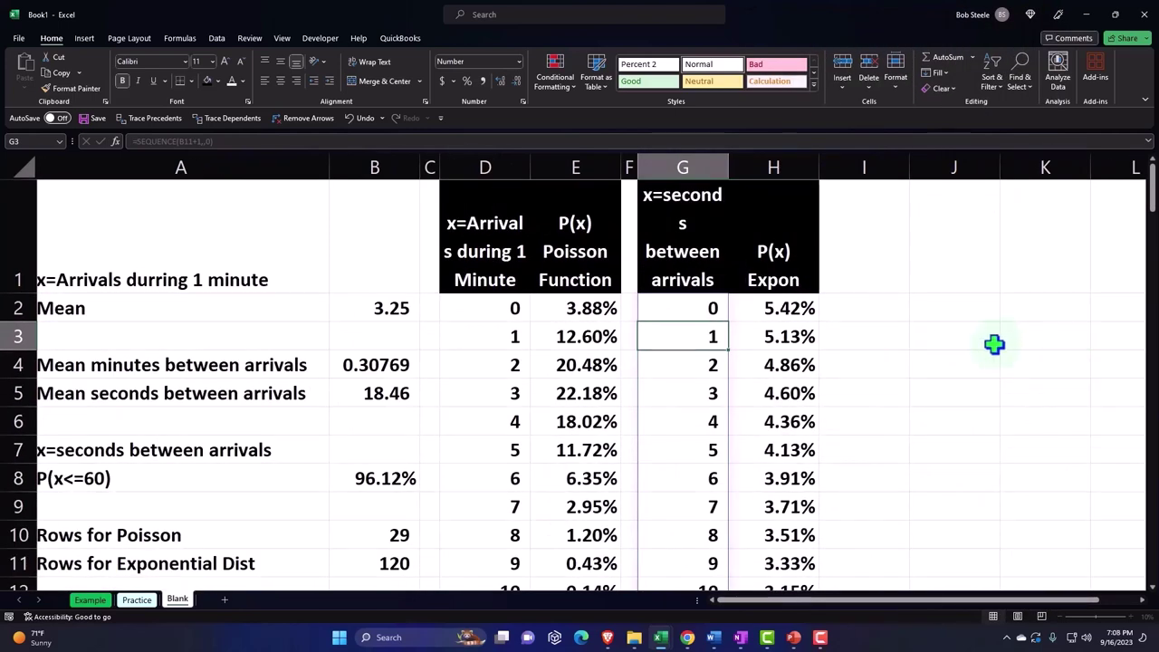
pyautogui.press('Left')
pyautogui.press('Home')
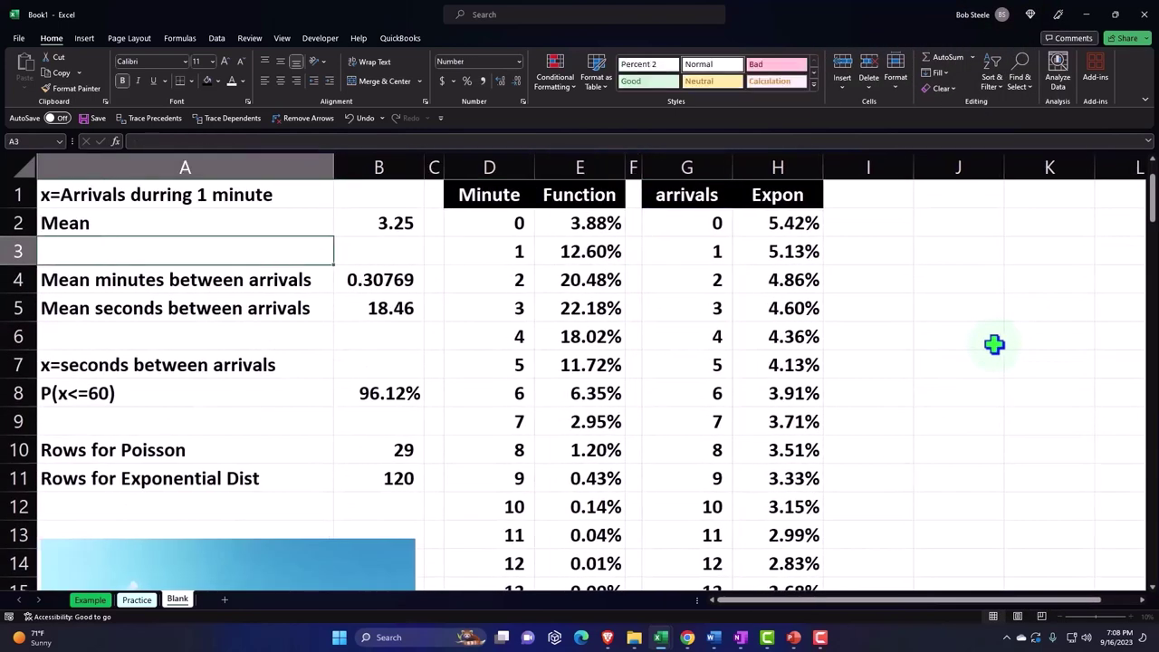
pyautogui.press('Up')
pyautogui.hotkey('ctrl', 'z')
pyautogui.press('Down')
pyautogui.press('Right')
pyautogui.press('Right')
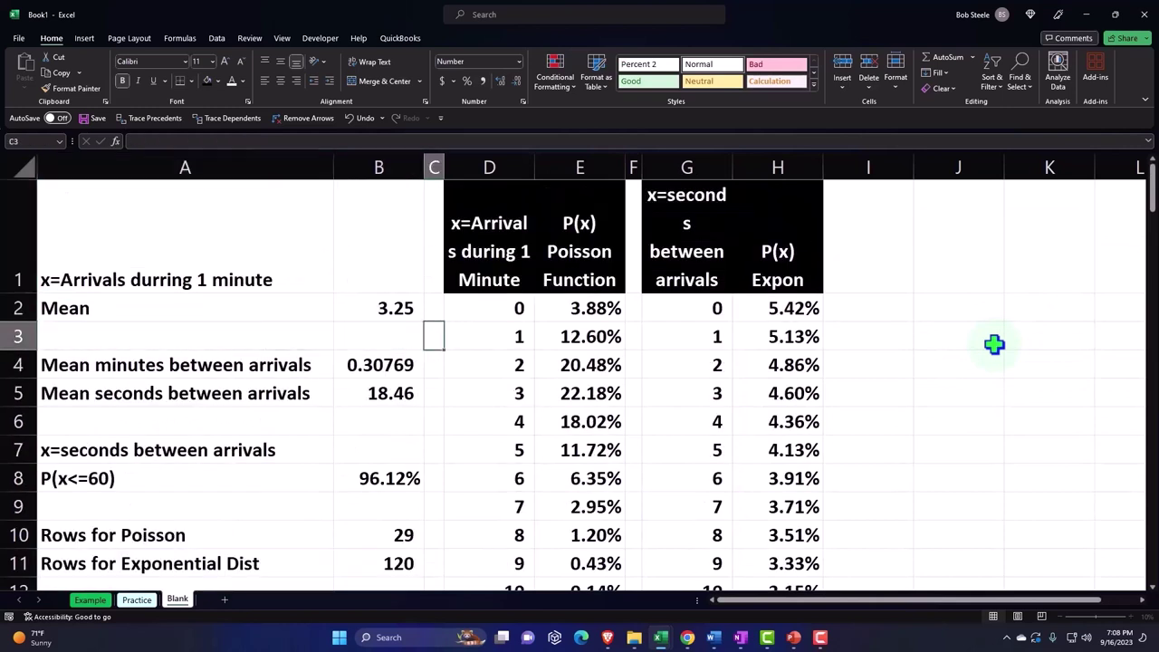
pyautogui.press('Right')
pyautogui.press('Right')
pyautogui.press('Right')
pyautogui.press('Right')
pyautogui.press('Down')
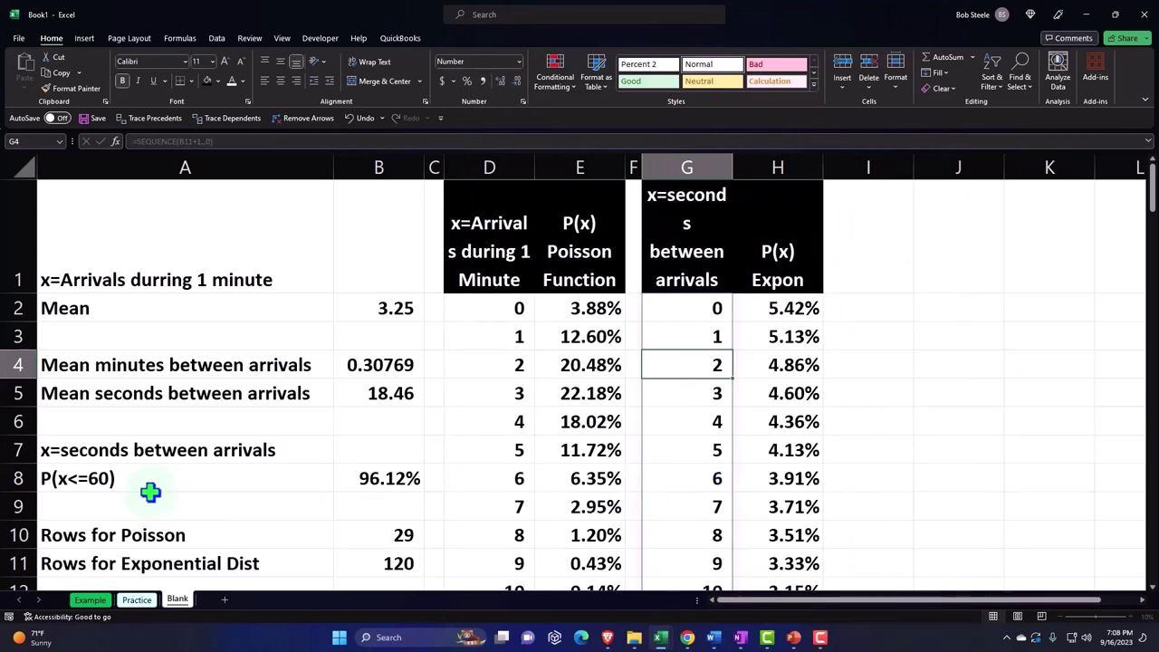
pyautogui.scroll(-2, 671, 507)
pyautogui.scroll(-1, 670, 507)
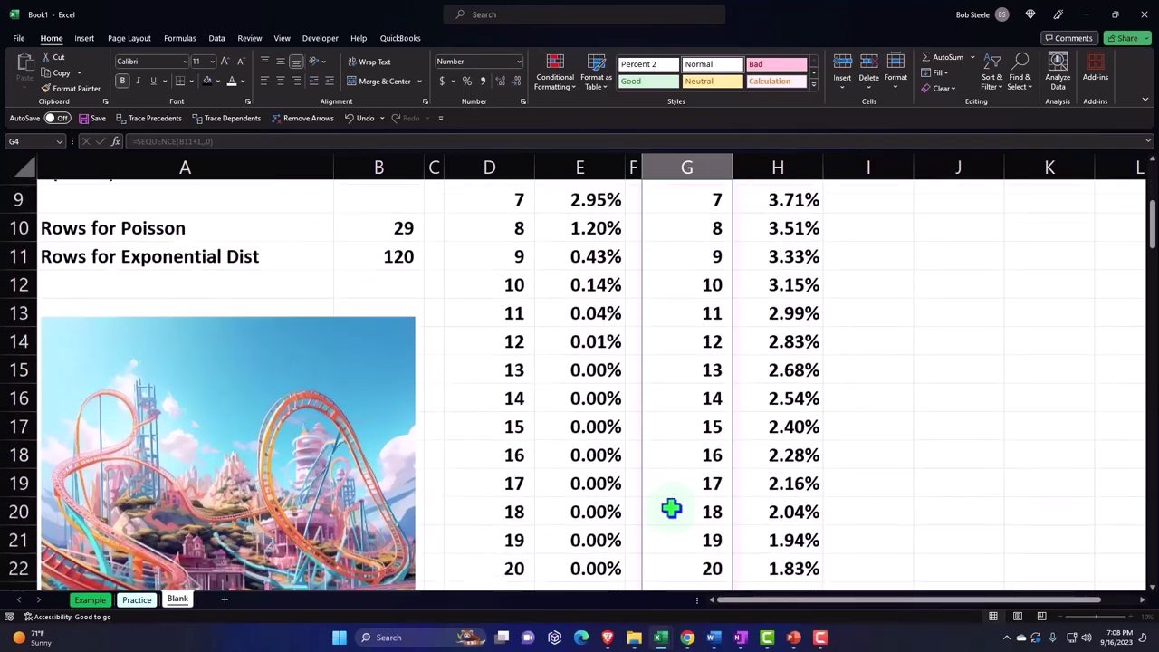
pyautogui.scroll(-2, 671, 507)
pyautogui.scroll(-3, 671, 507)
pyautogui.scroll(-2, 670, 507)
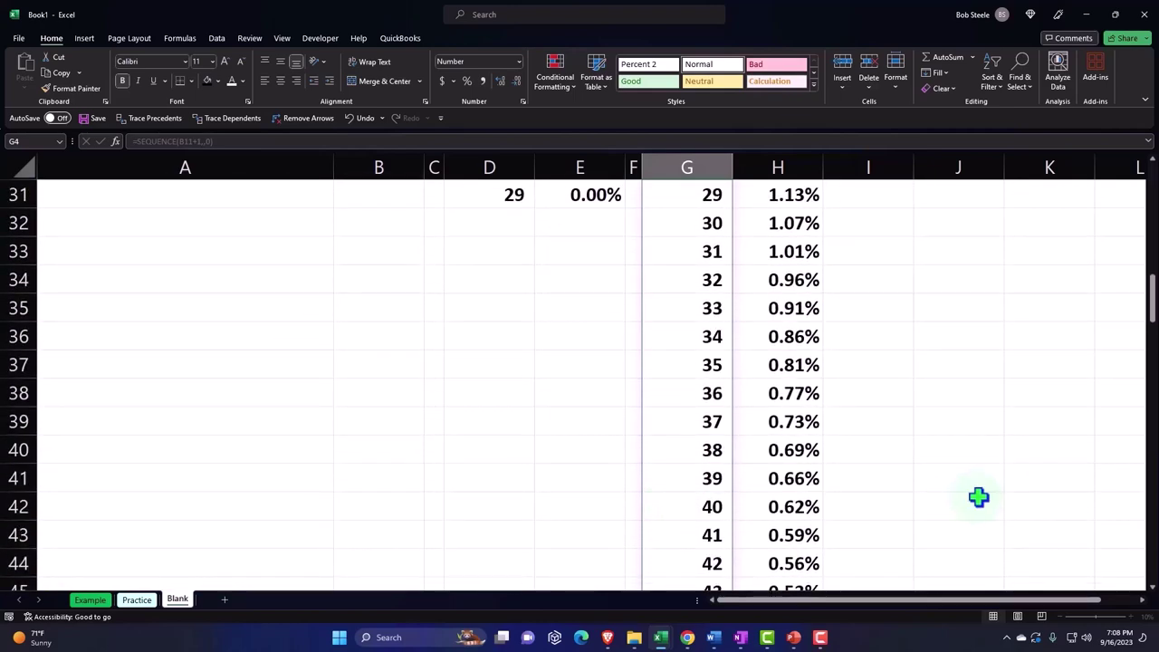
pyautogui.scroll(10, 978, 490)
# - Enter a temporary =SUM of the P(x) Expon values in J2
pyautogui.click(947, 314)
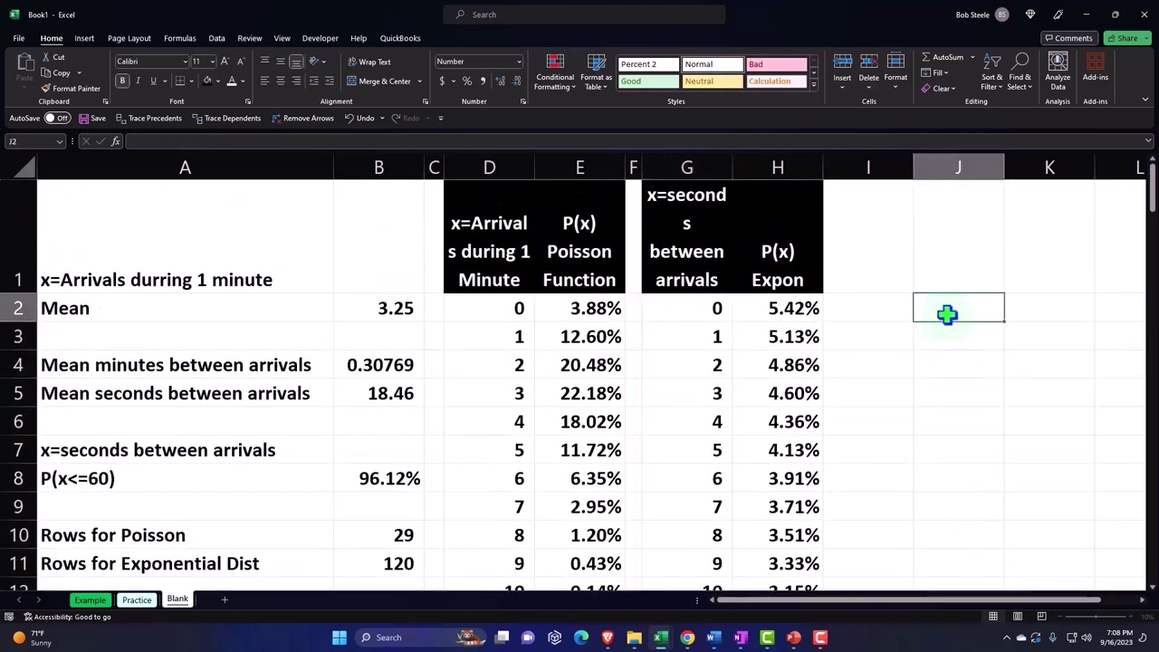
pyautogui.write('=sum(')
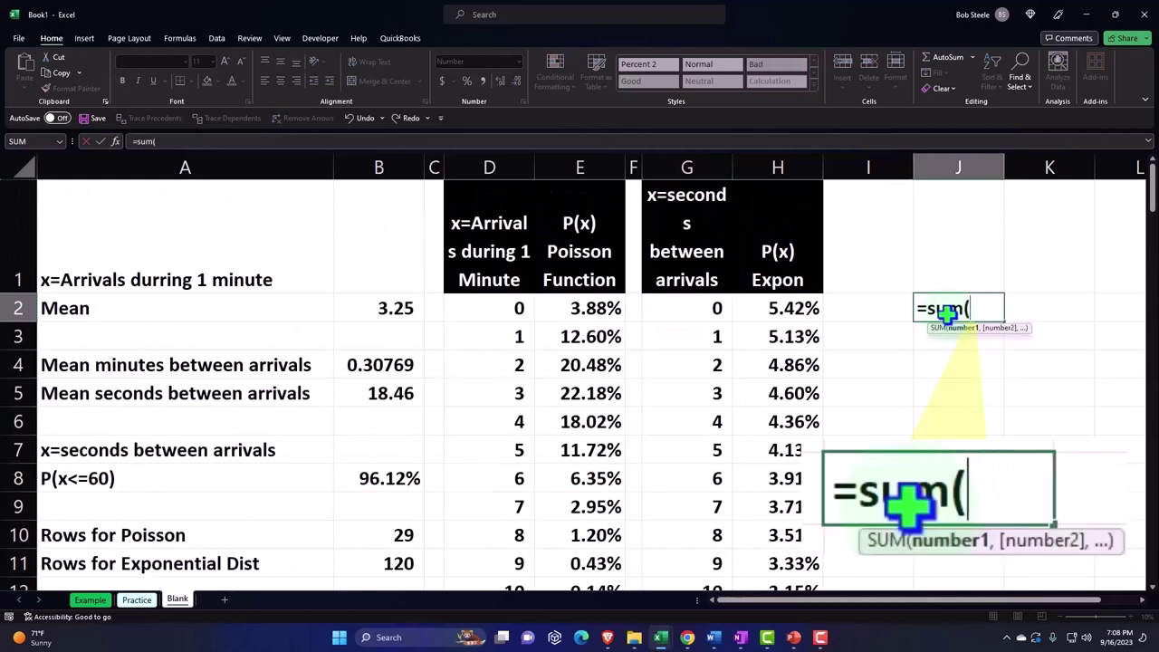
pyautogui.press('Left')
pyautogui.press('Left')
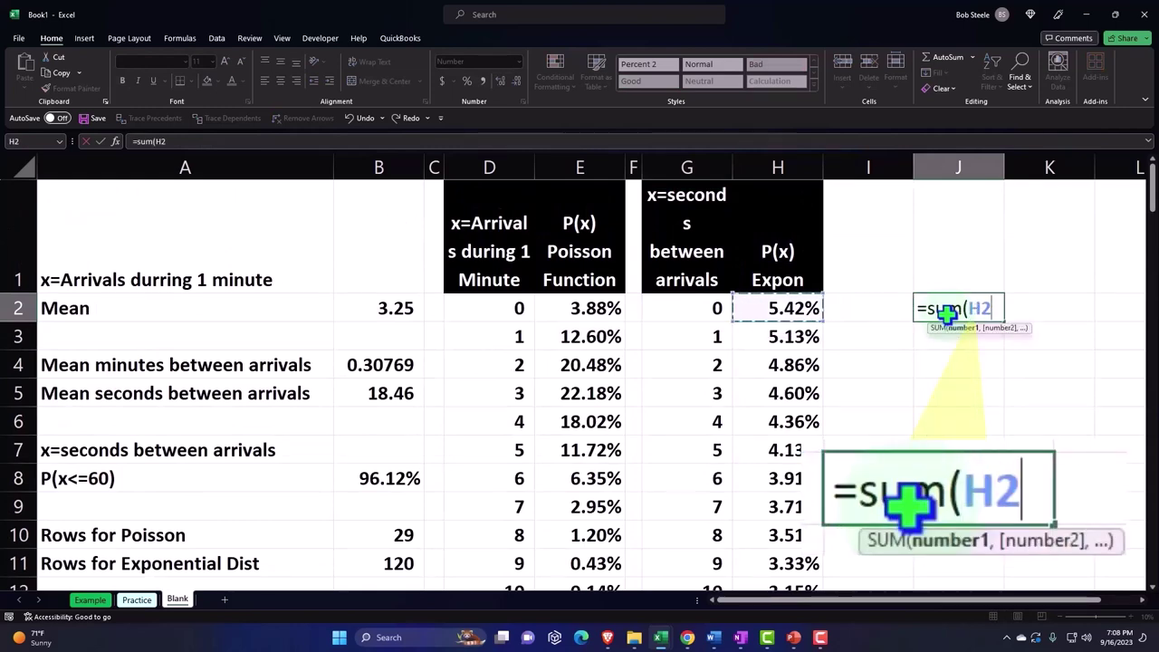
pyautogui.hotkey('shift', 'Down')
pyautogui.hotkey('shift', 'Down')
pyautogui.hotkey('shift', 'Down')
pyautogui.hotkey('shift', 'Down')
pyautogui.hotkey('shift', 'Down')
pyautogui.hotkey('shift', 'Down')
pyautogui.hotkey('shift', 'Down')
pyautogui.hotkey('shift', 'Down')
pyautogui.hotkey('shift', 'Down')
pyautogui.hotkey('shift', 'Down')
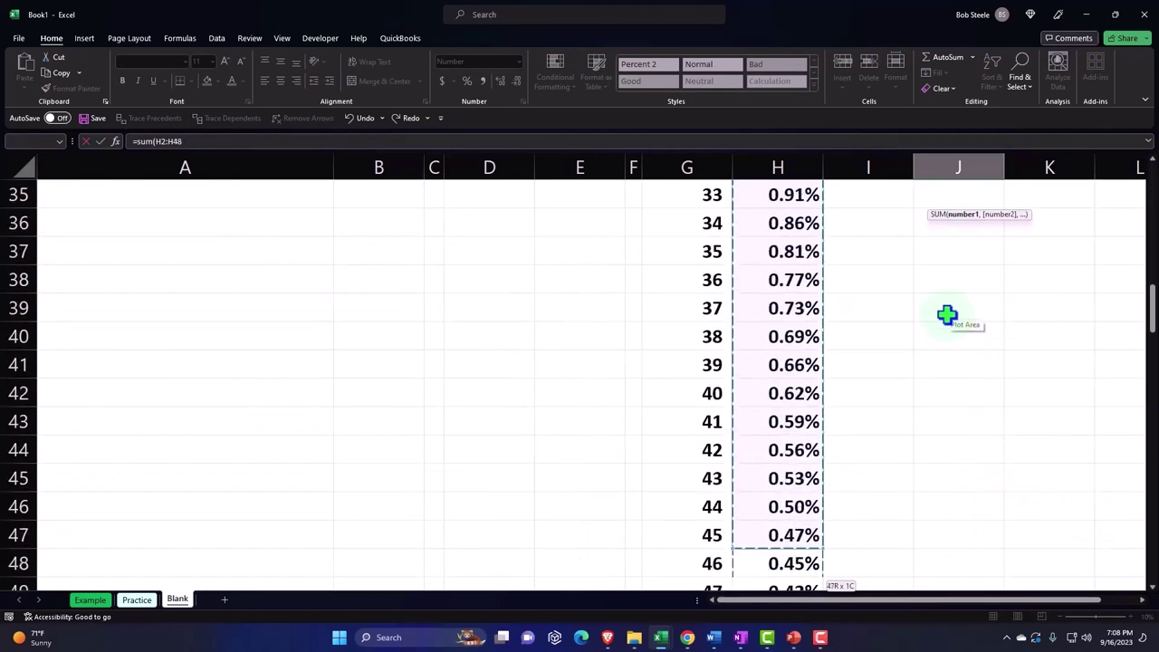
pyautogui.hotkey('shift', 'Down')
pyautogui.hotkey('shift', 'Down')
pyautogui.hotkey('shift', 'Down')
pyautogui.hotkey('shift', 'Up')
pyautogui.press('Return')
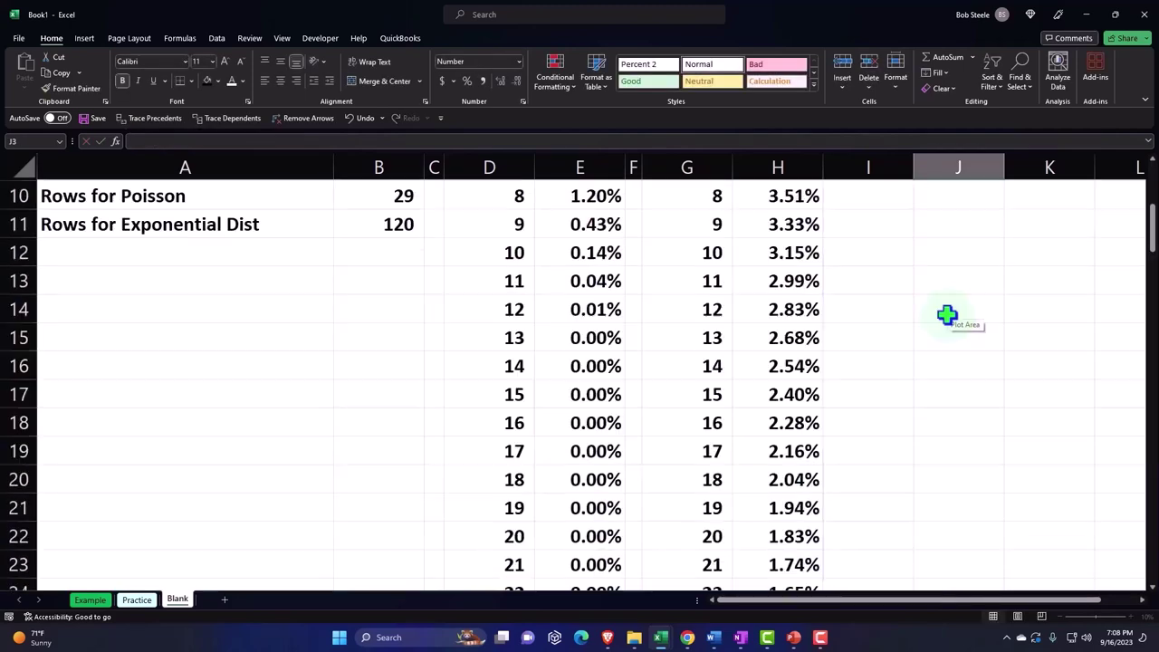
# - Format the J2 total as a two-decimal percentage, then undo the SUM check
pyautogui.click(952, 312)
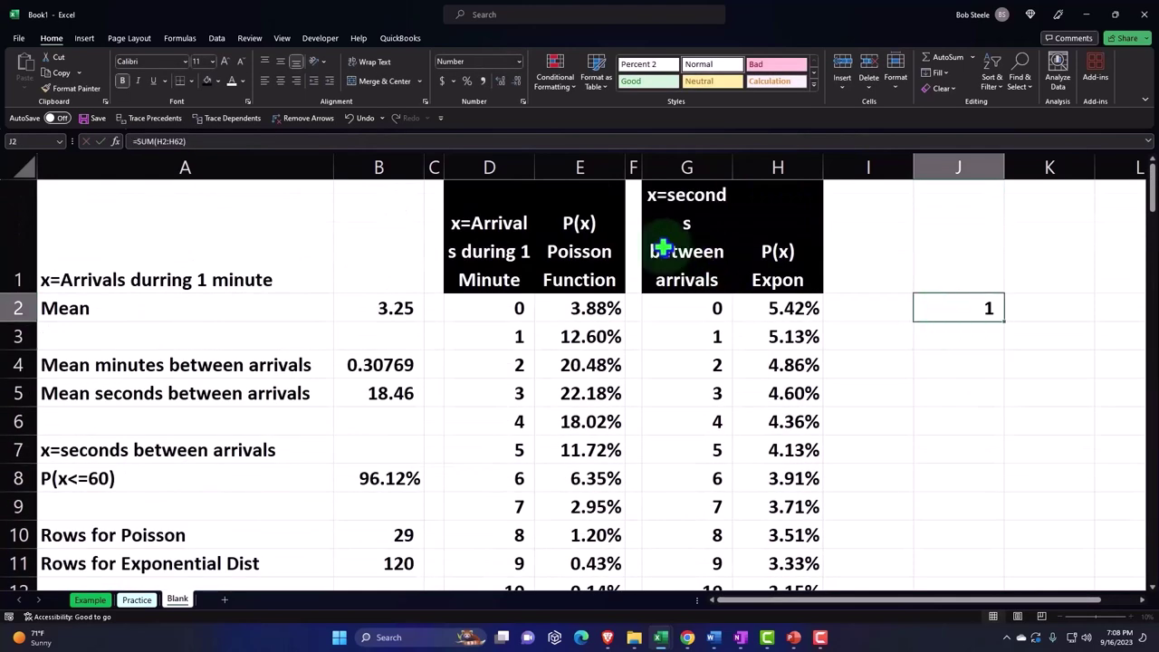
pyautogui.click(467, 80)
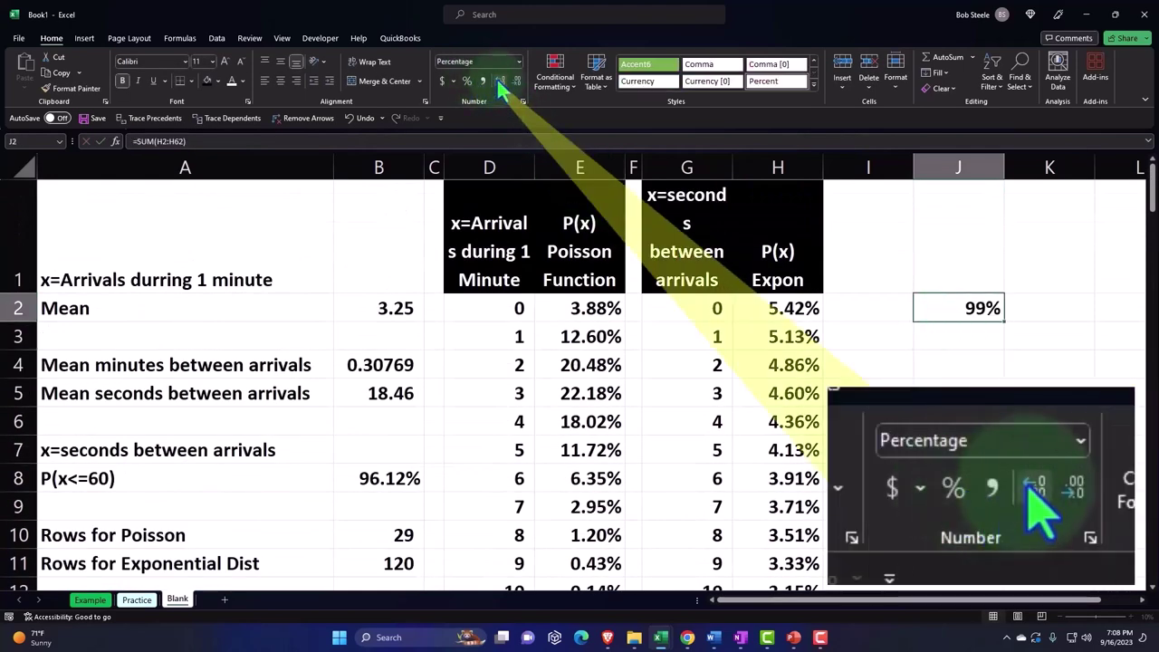
pyautogui.doubleClick(499, 81)
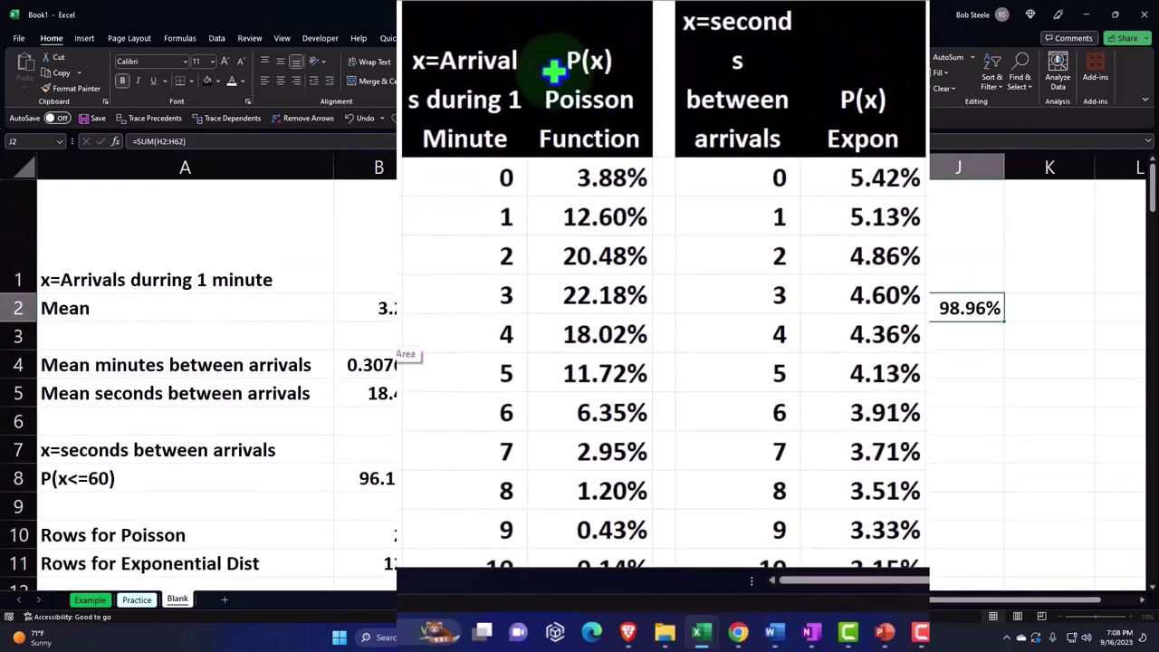
pyautogui.click(351, 119)
pyautogui.click(1011, 395)
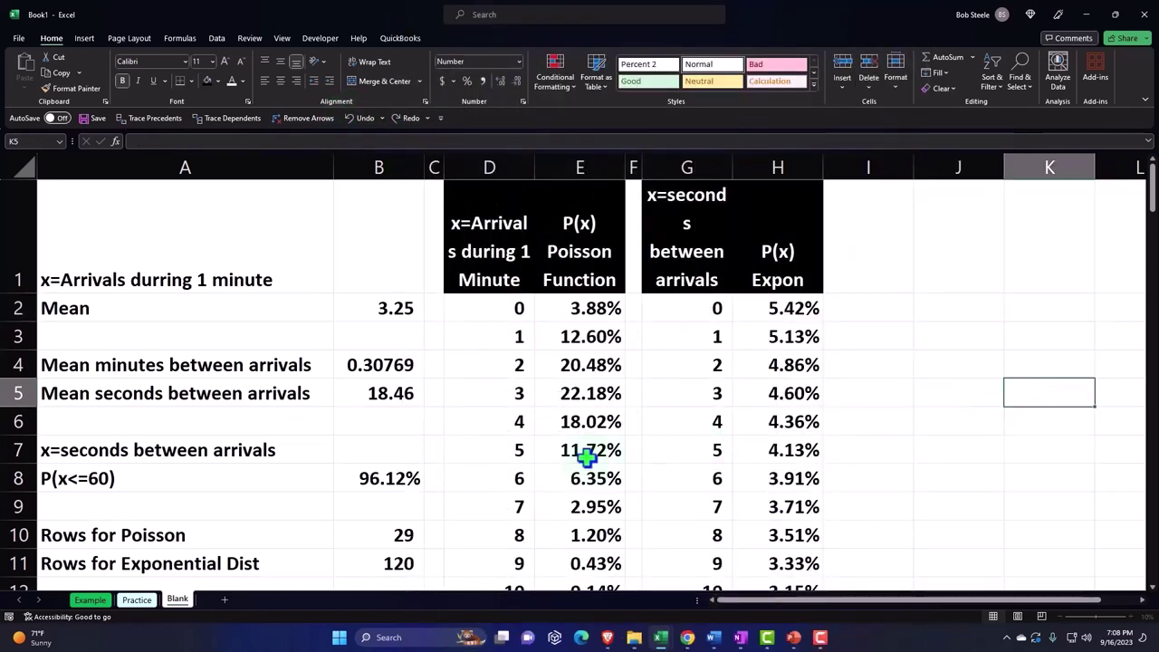
# - Check the EXPON.DIST formula in B8, then select column E's Poisson probabilities from E1 down
pyautogui.click(394, 482)
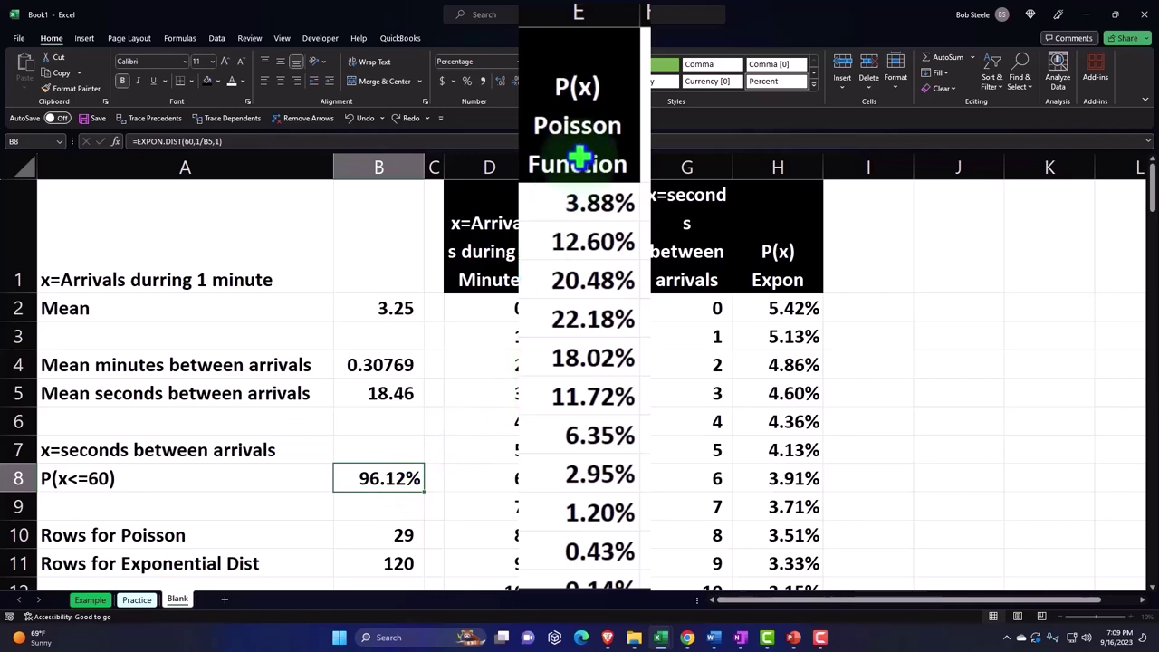
pyautogui.moveTo(580, 159)
pyautogui.mouseDown()
pyautogui.moveTo(572, 610)
pyautogui.moveTo(582, 535)
pyautogui.mouseUp()
pyautogui.scroll(6, 585, 532)
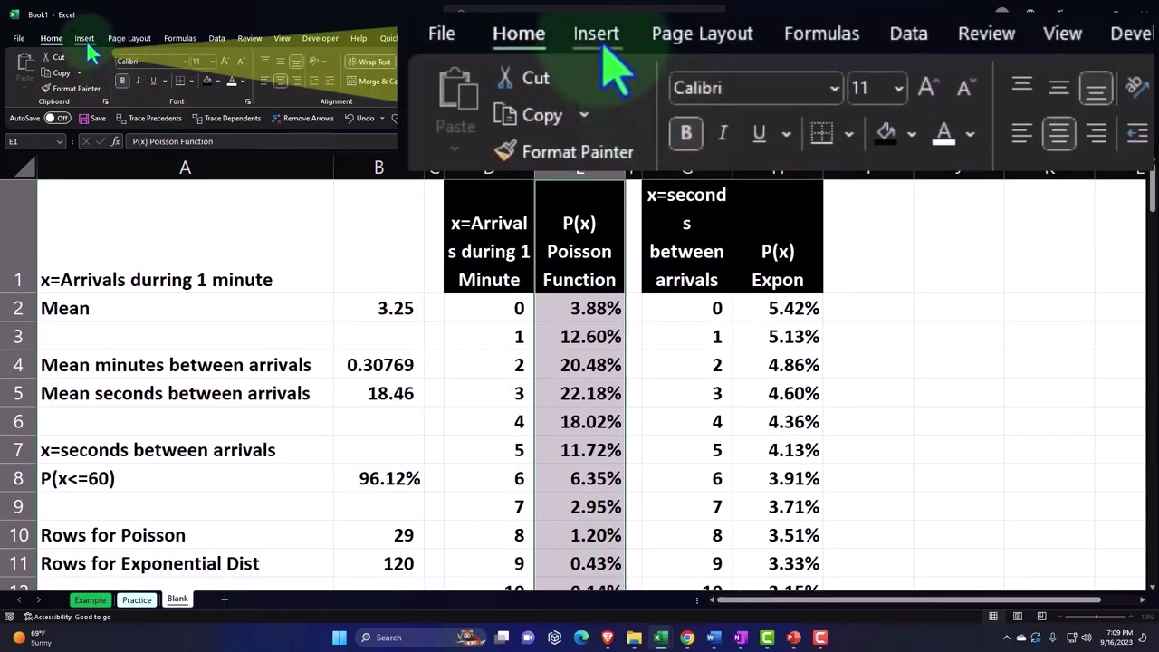
# - Insert a clustered column chart of the Poisson values and move it right of the tables
pyautogui.click(85, 41)
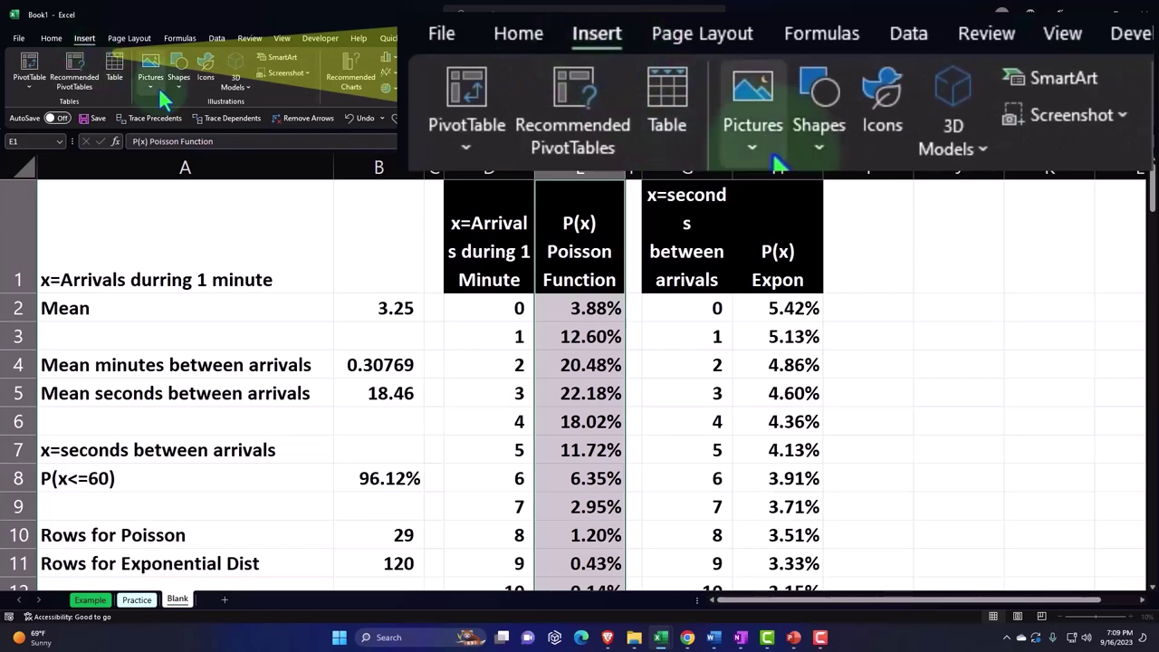
pyautogui.click(393, 59)
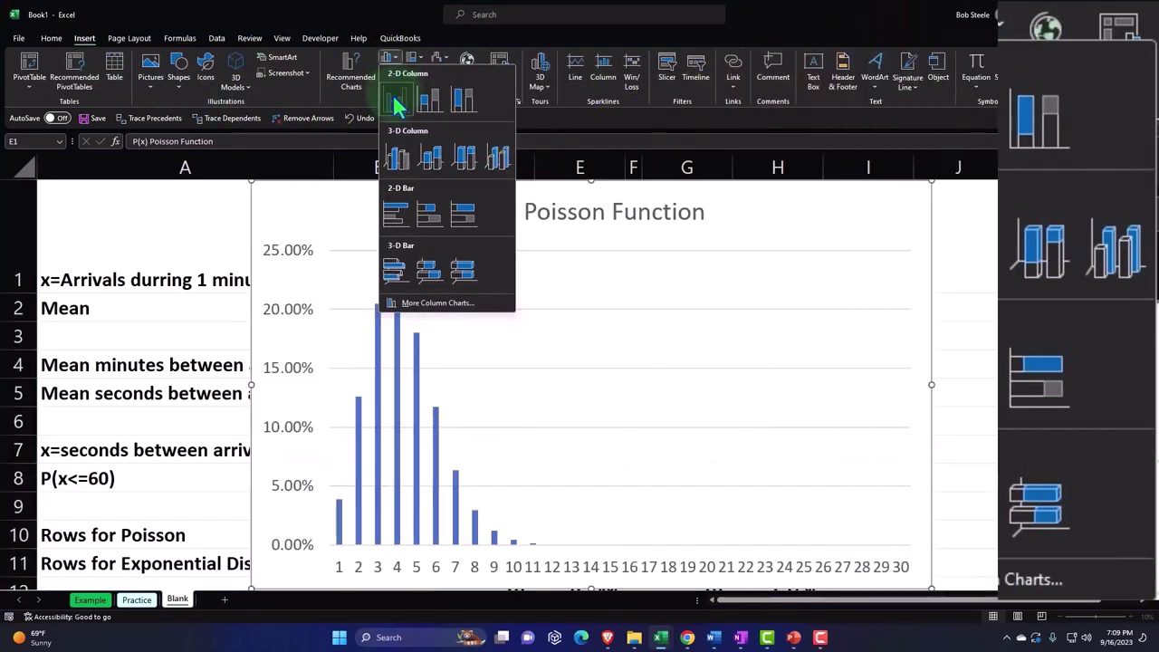
pyautogui.click(397, 102)
pyautogui.moveTo(311, 202)
pyautogui.mouseDown()
pyautogui.moveTo(899, 257)
pyautogui.moveTo(952, 213)
pyautogui.mouseUp()
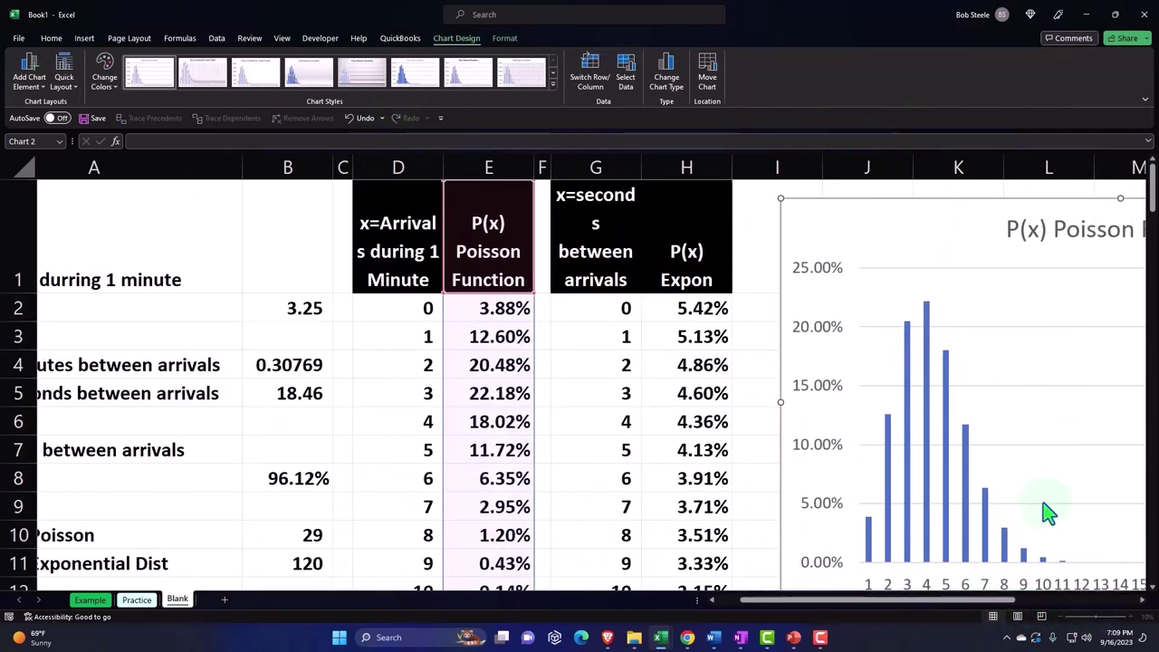
pyautogui.scroll(-1, 996, 525)
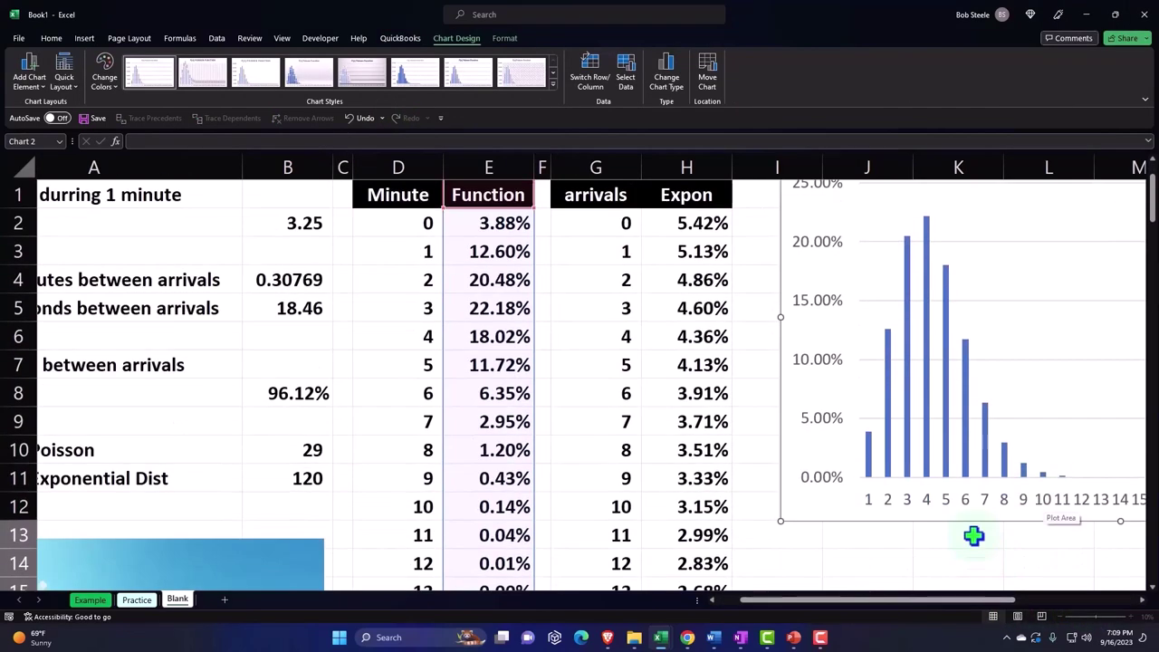
# - Set the Poisson chart's horizontal axis labels to the arrival counts in D2:D31
pyautogui.click(625, 77)
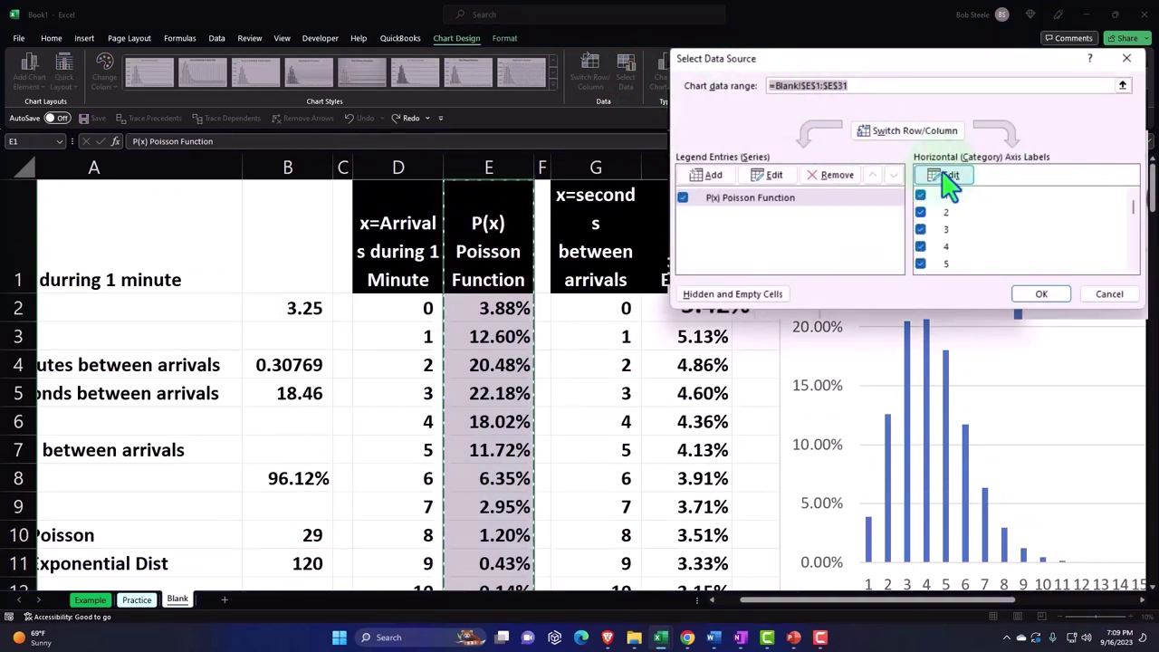
pyautogui.click(948, 177)
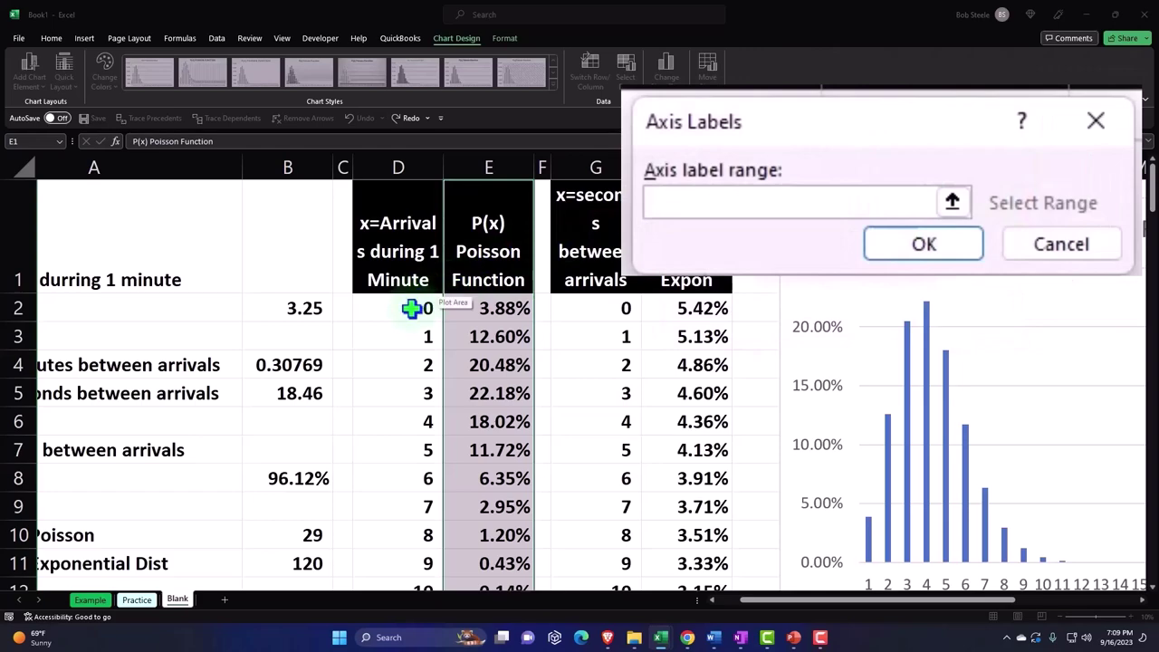
pyautogui.moveTo(412, 308); pyautogui.dragTo(421, 621)
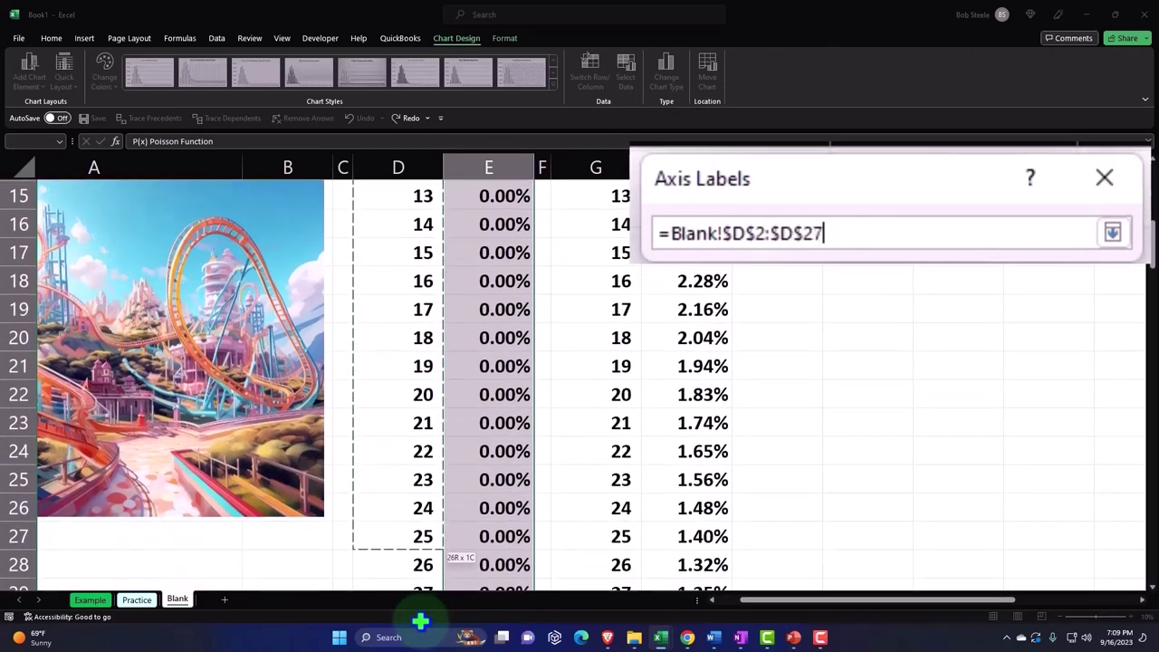
pyautogui.moveTo(420, 621); pyautogui.dragTo(424, 546)
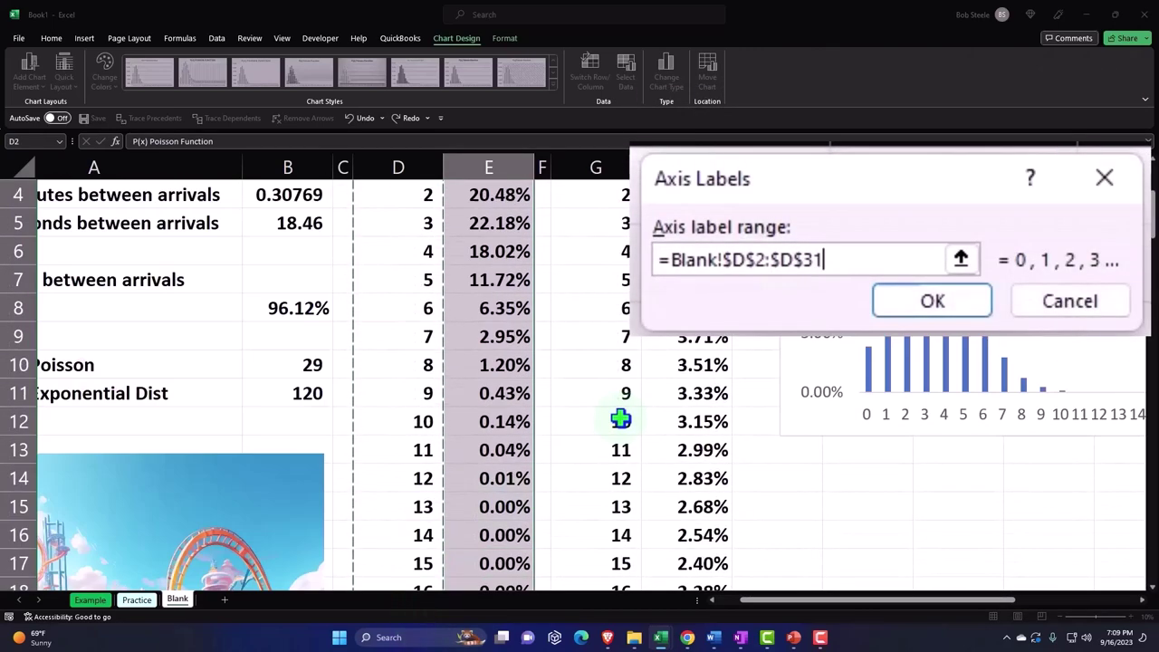
pyautogui.click(932, 300)
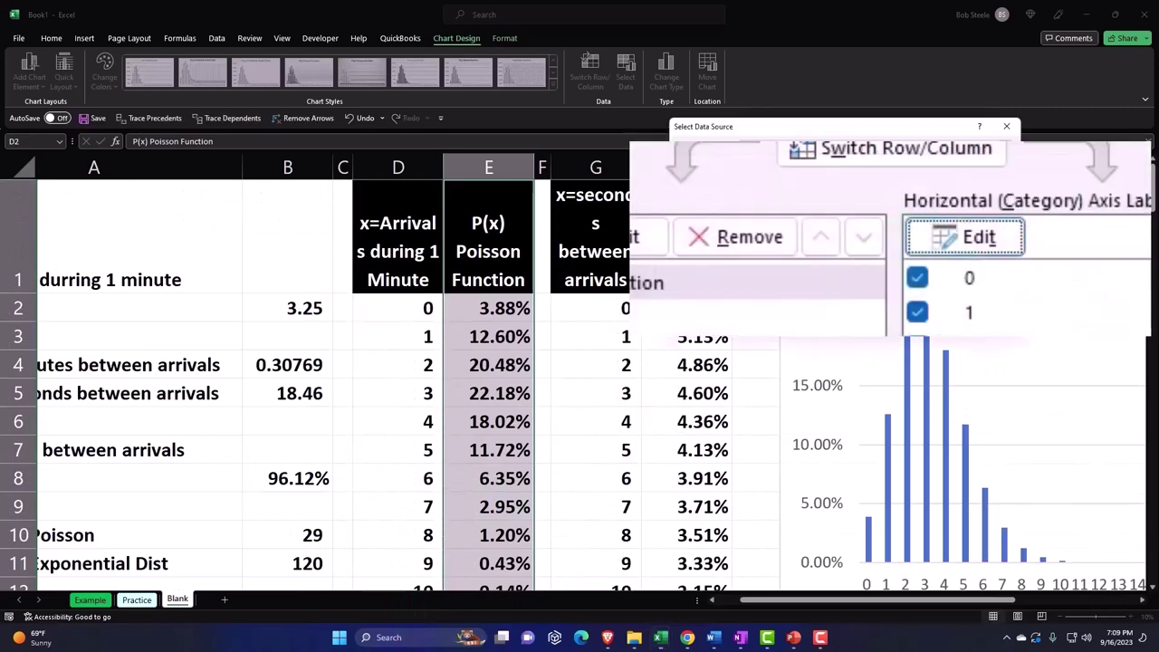
pyautogui.click(860, 380)
pyautogui.click(756, 380)
# - Resize the Poisson chart smaller, then select the P(x) Expon column from H1 to H122
pyautogui.keyDown('ctrl'); pyautogui.scroll(-1, 756, 380); pyautogui.keyUp('ctrl')
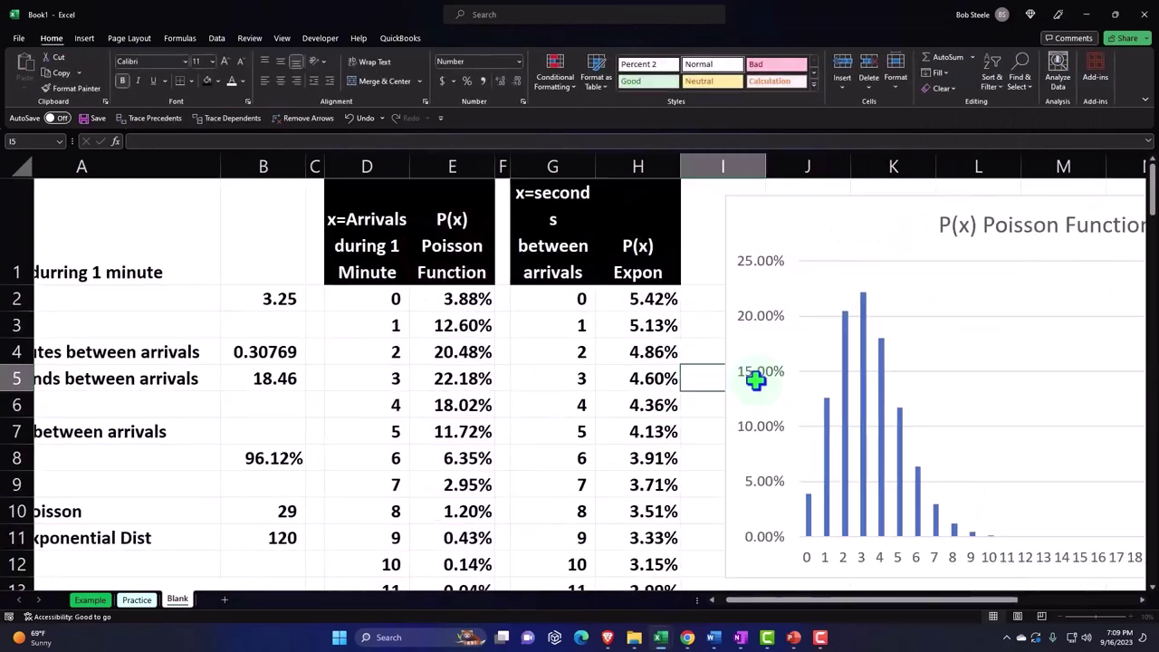
pyautogui.moveTo(822, 601); pyautogui.dragTo(906, 602)
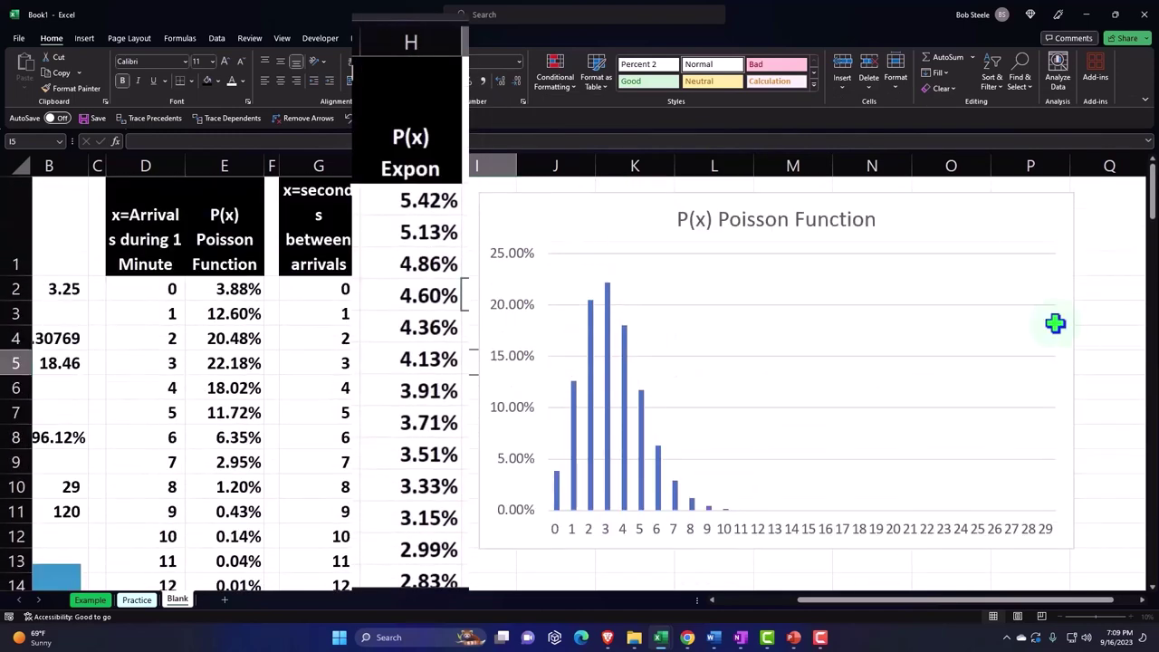
pyautogui.moveTo(410, 149)
pyautogui.mouseDown()
pyautogui.moveTo(400, 644)
pyautogui.moveTo(401, 585)
pyautogui.mouseUp()
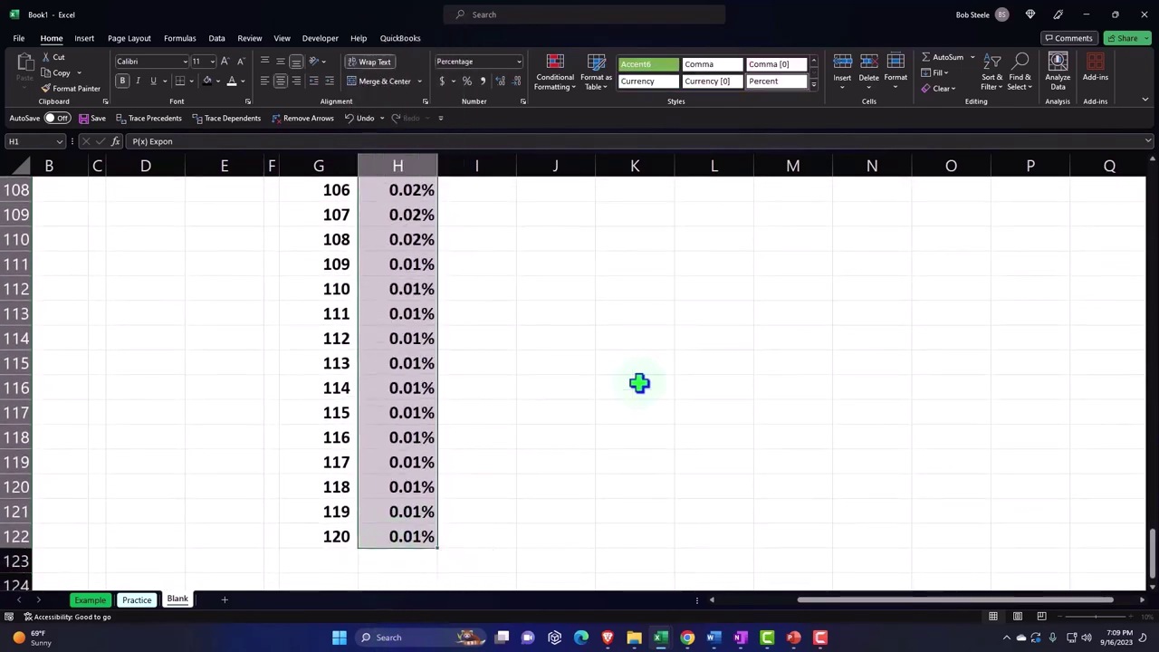
pyautogui.scroll(8, 640, 383)
pyautogui.scroll(11, 640, 383)
pyautogui.scroll(12, 639, 383)
pyautogui.scroll(5, 639, 383)
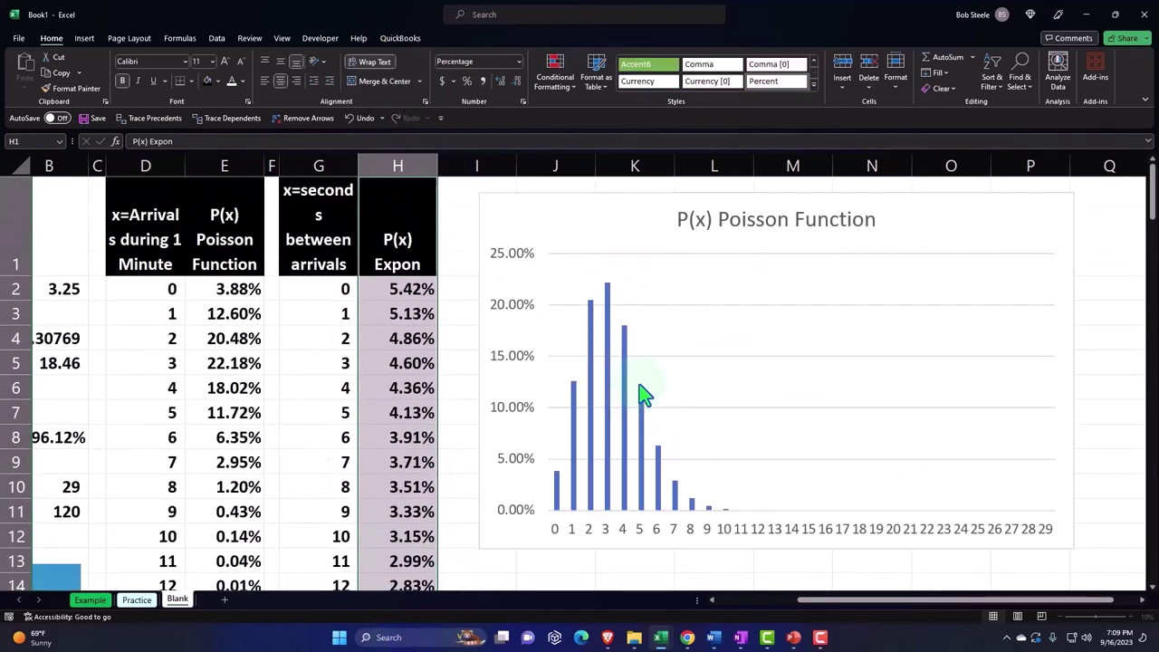
# - Insert a 2-D clustered column chart of P(x) Expon and place it below the Poisson chart
pyautogui.click(84, 38)
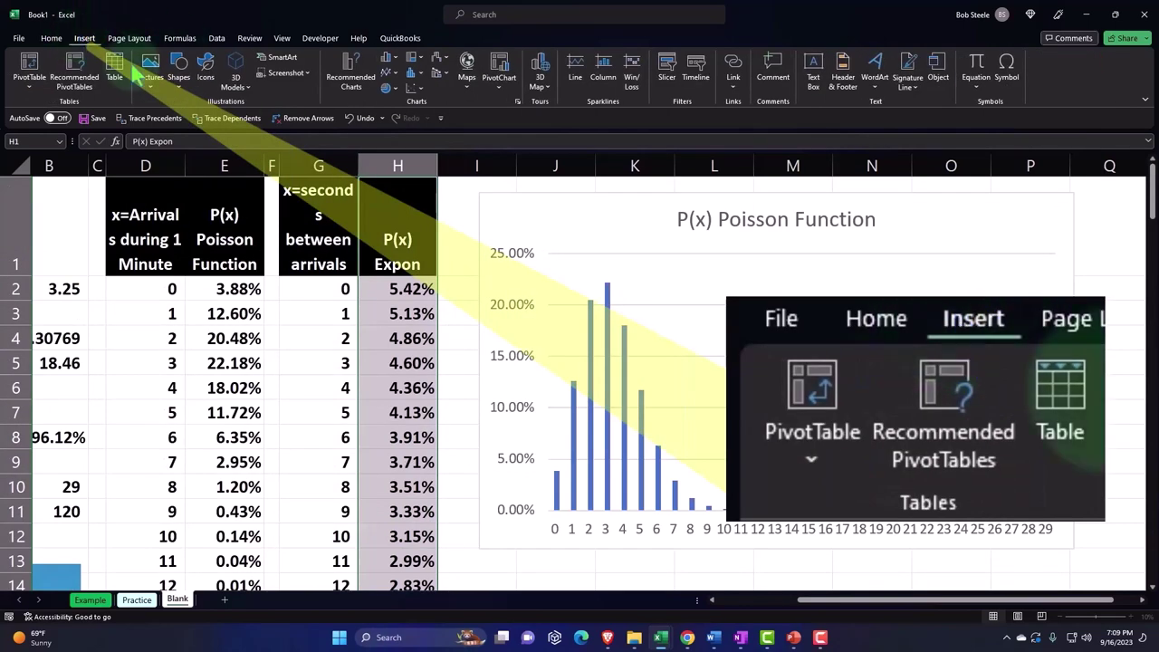
pyautogui.click(389, 58)
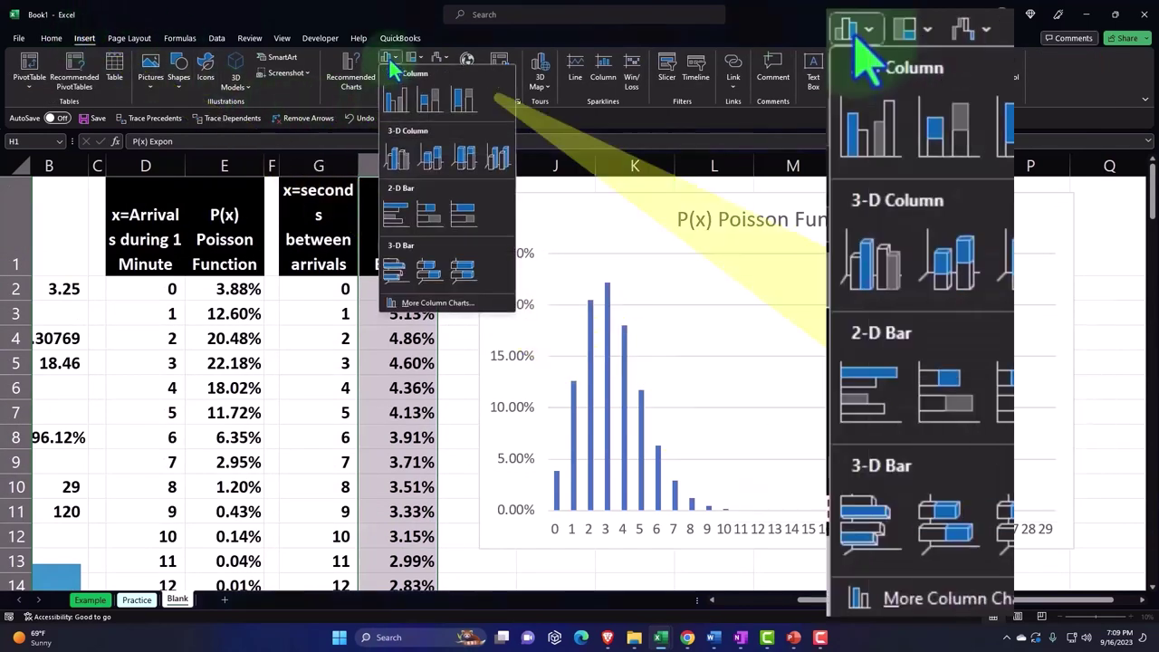
pyautogui.click(396, 106)
pyautogui.moveTo(349, 217)
pyautogui.mouseDown()
pyautogui.moveTo(523, 484)
pyautogui.moveTo(518, 510)
pyautogui.mouseUp()
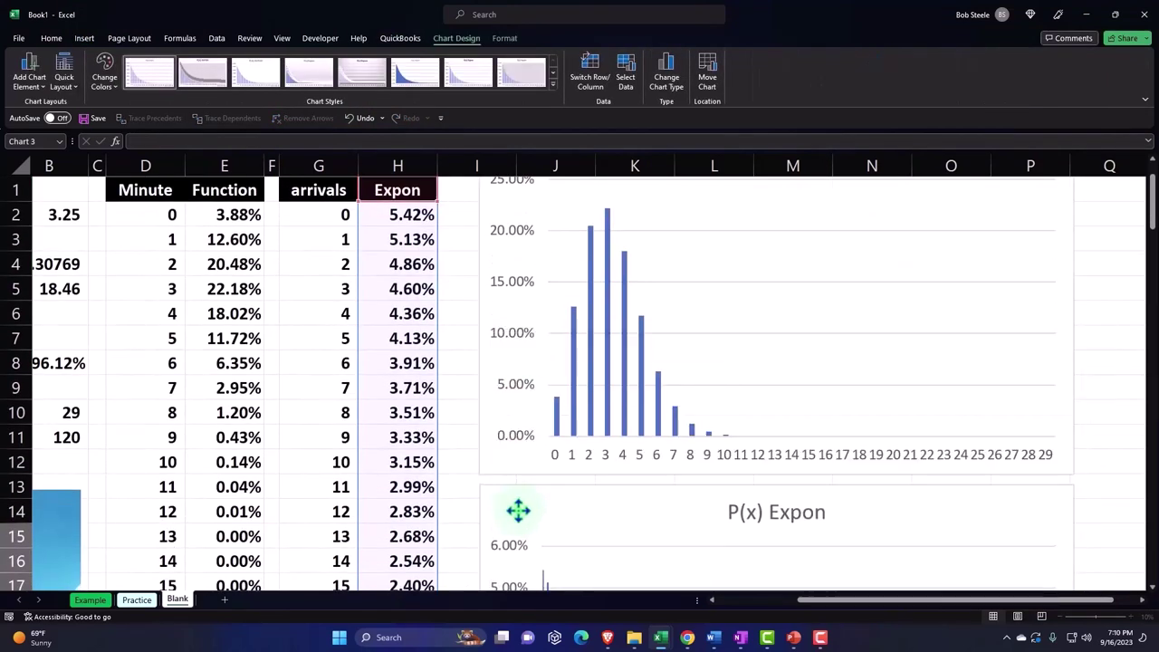
pyautogui.scroll(-2, 566, 444)
# - Label the Expon column chart's horizontal axis with the seconds 0–120 from G2:G122
pyautogui.scroll(-2, 556, 405)
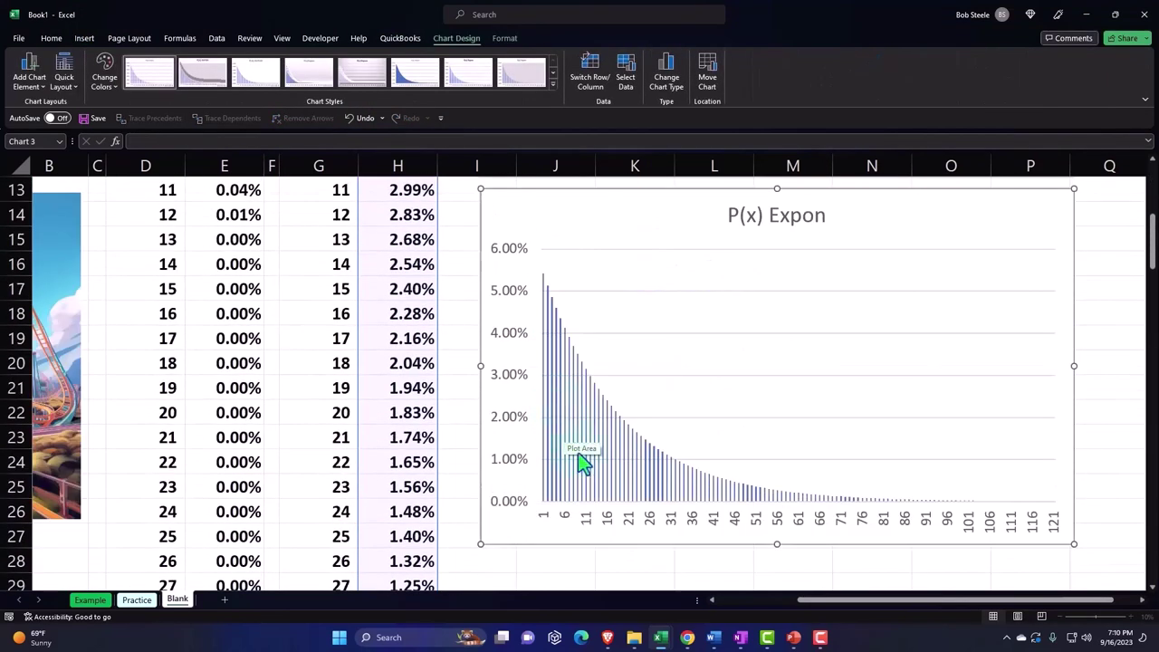
pyautogui.click(622, 87)
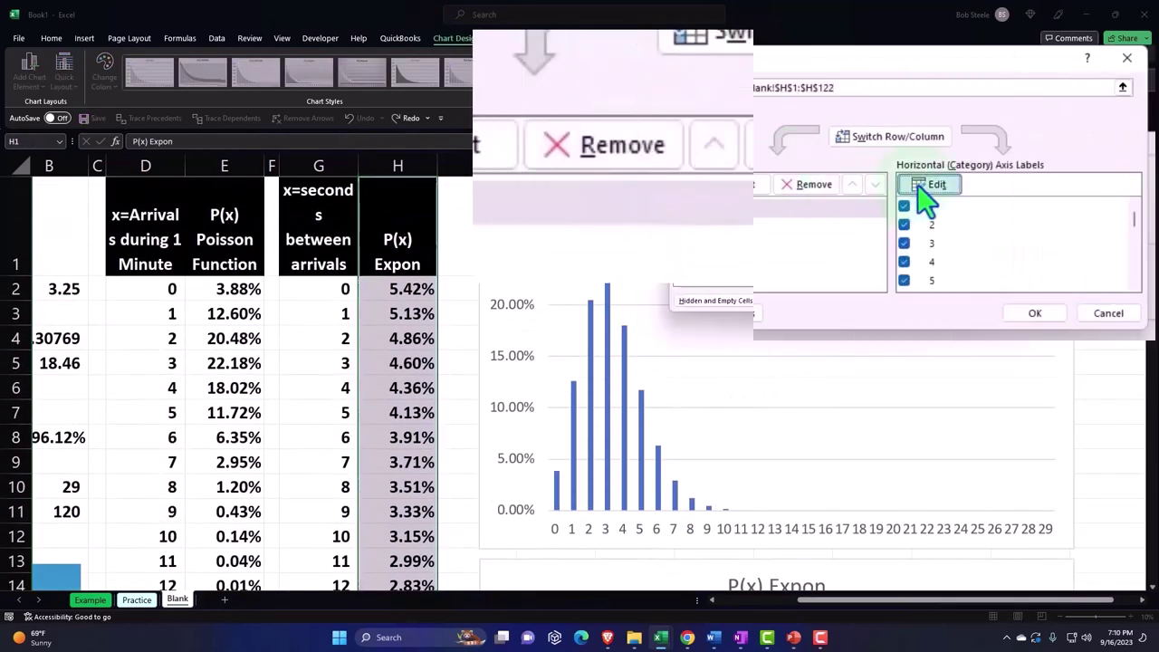
pyautogui.click(906, 190)
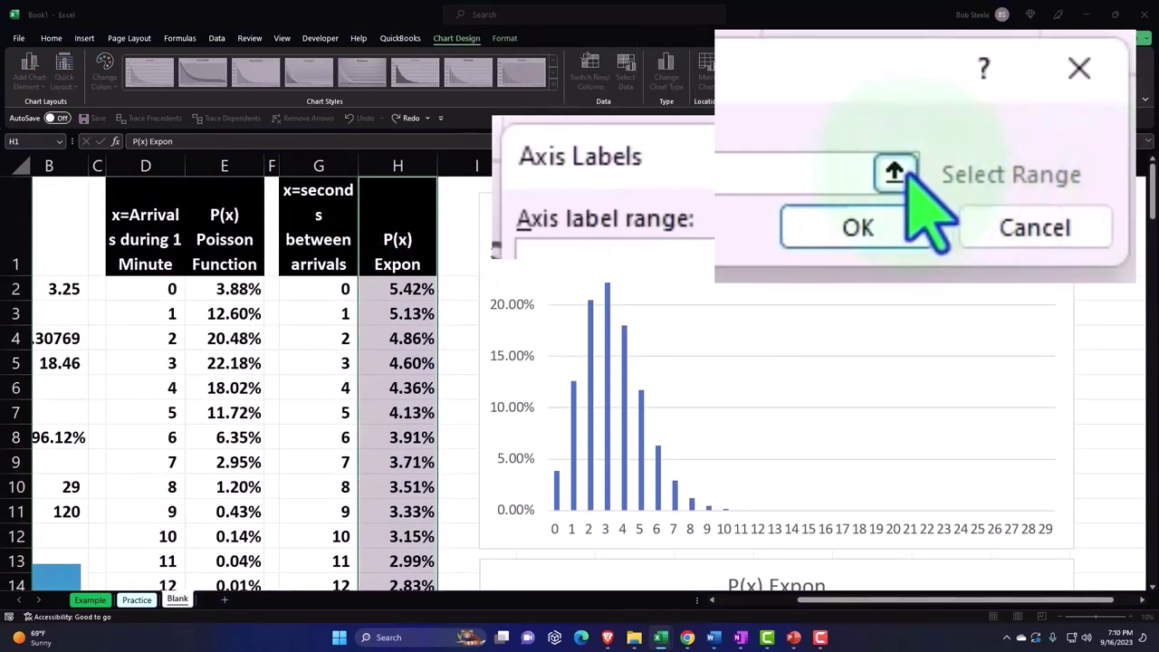
pyautogui.click(895, 171)
pyautogui.moveTo(296, 288)
pyautogui.mouseDown()
pyautogui.moveTo(357, 563)
pyautogui.moveTo(339, 570)
pyautogui.mouseUp()
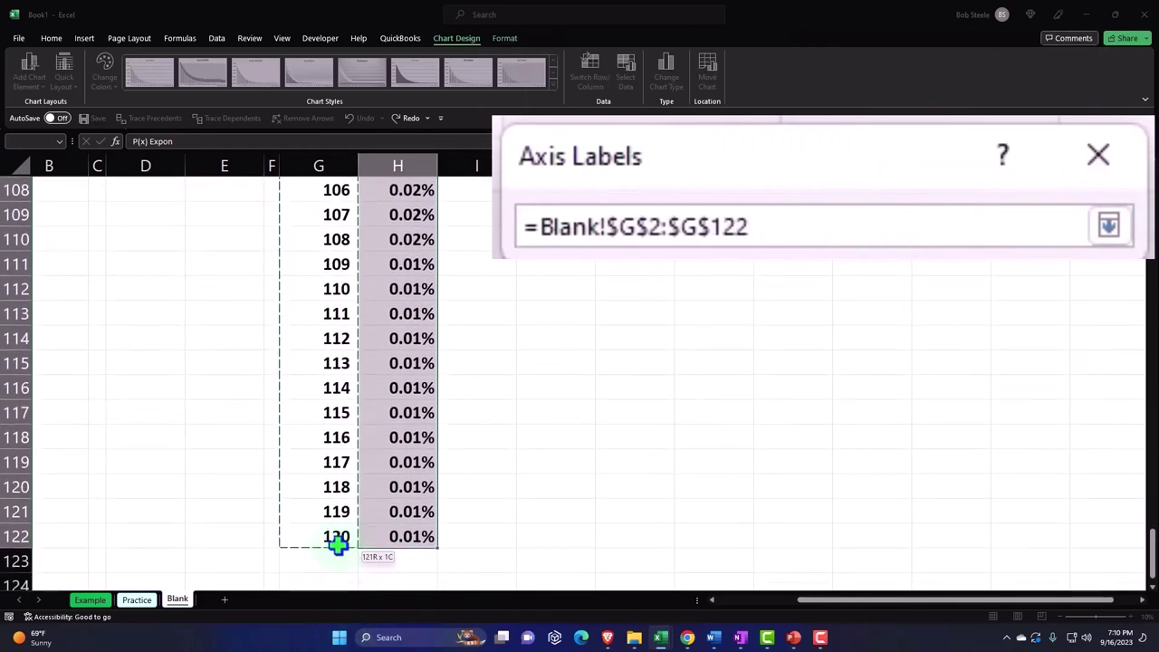
pyautogui.click(1109, 226)
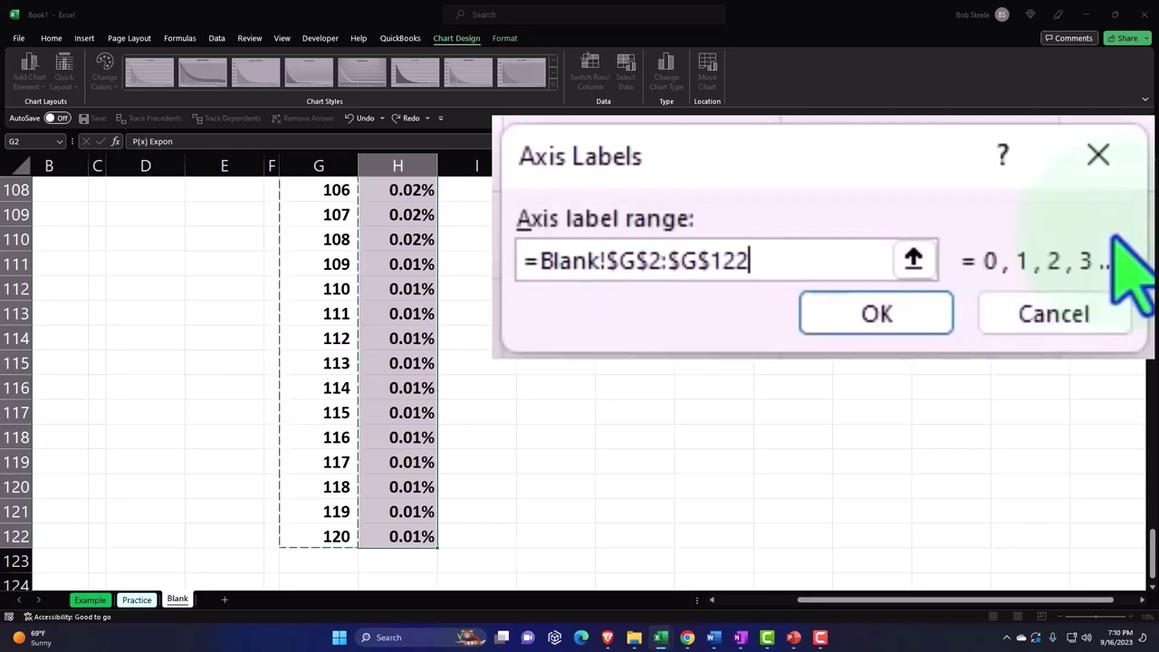
pyautogui.click(875, 311)
pyautogui.click(1014, 354)
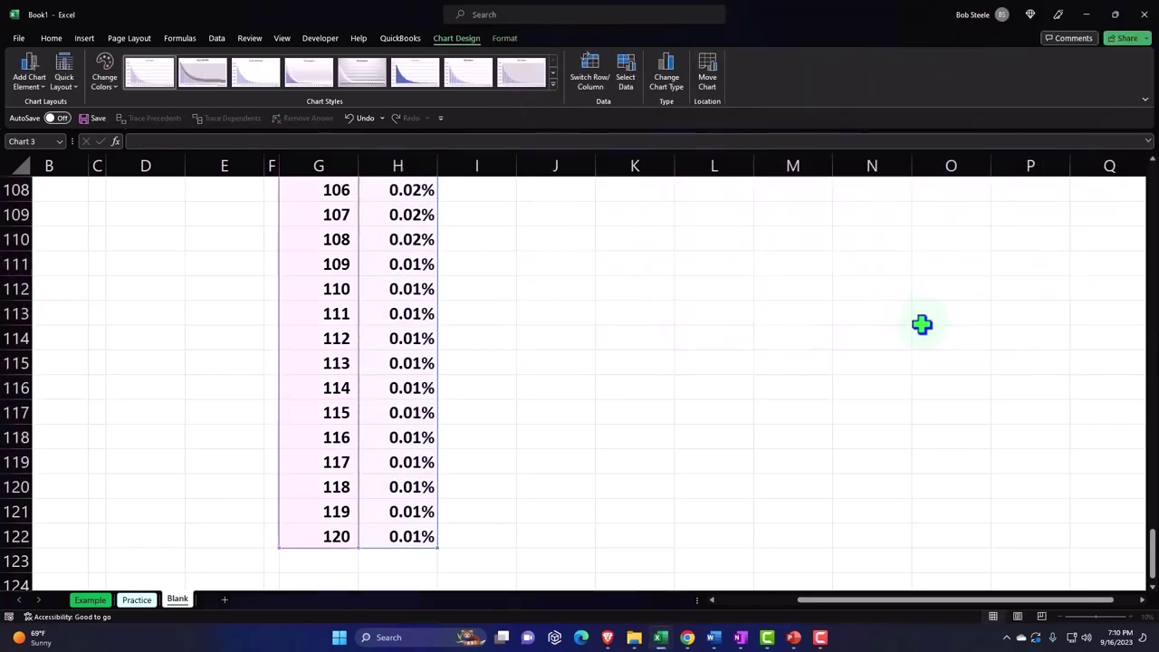
pyautogui.scroll(8, 921, 323)
pyautogui.scroll(10, 917, 327)
pyautogui.scroll(8, 918, 327)
pyautogui.scroll(9, 916, 327)
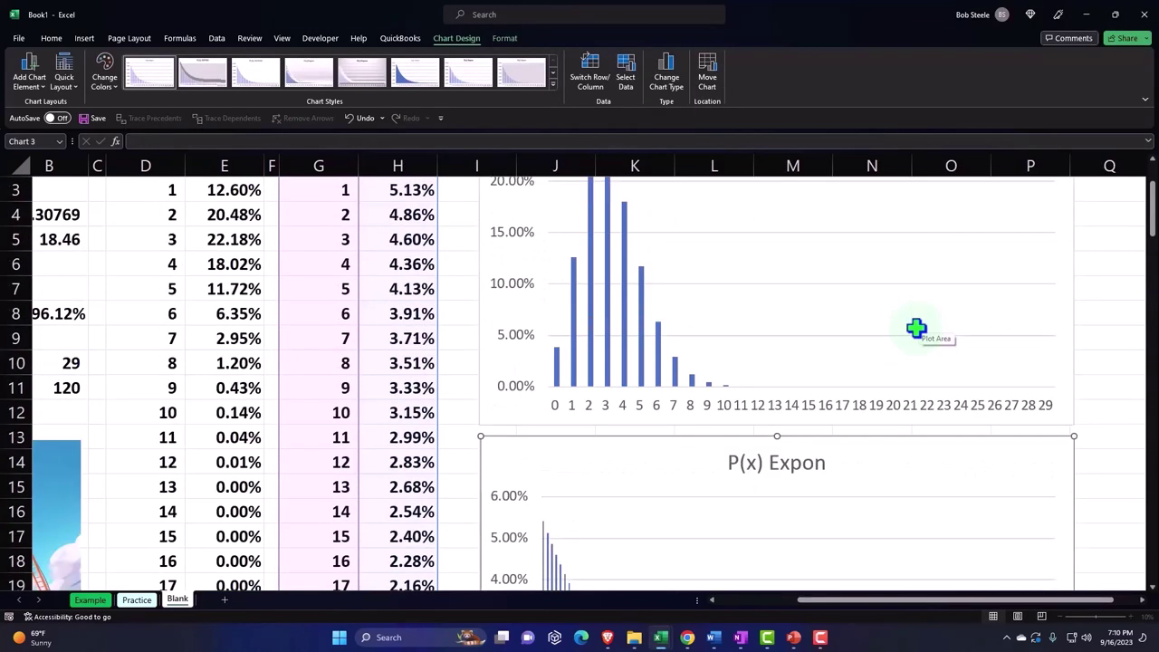
pyautogui.scroll(-3, 917, 328)
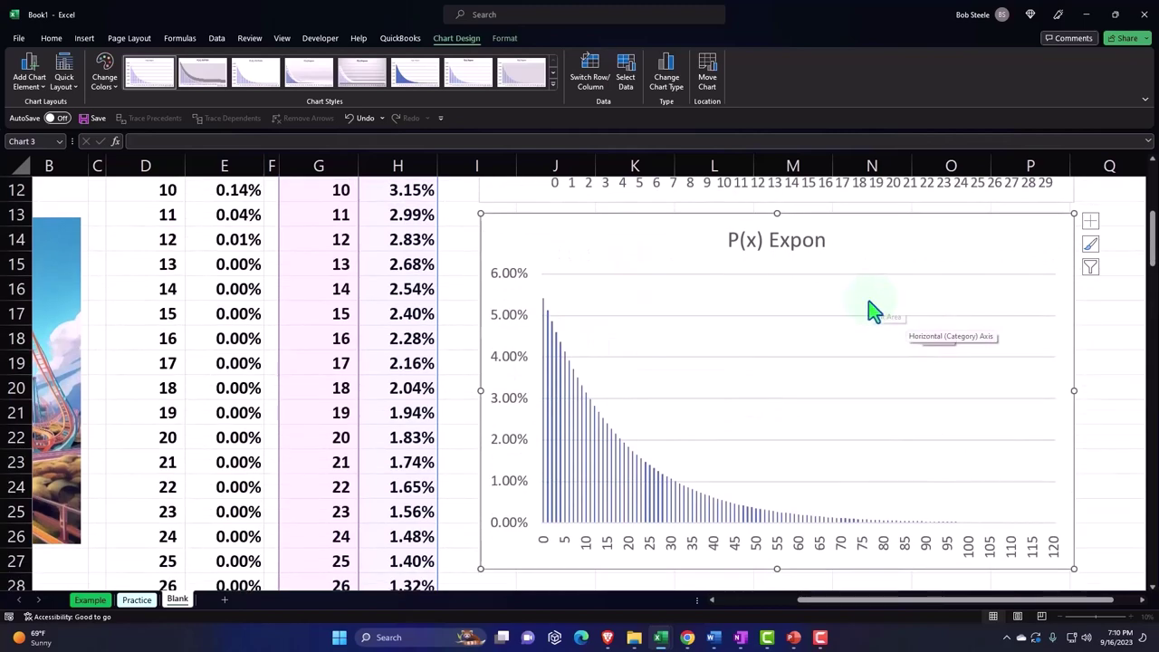
pyautogui.scroll(4, 341, 300)
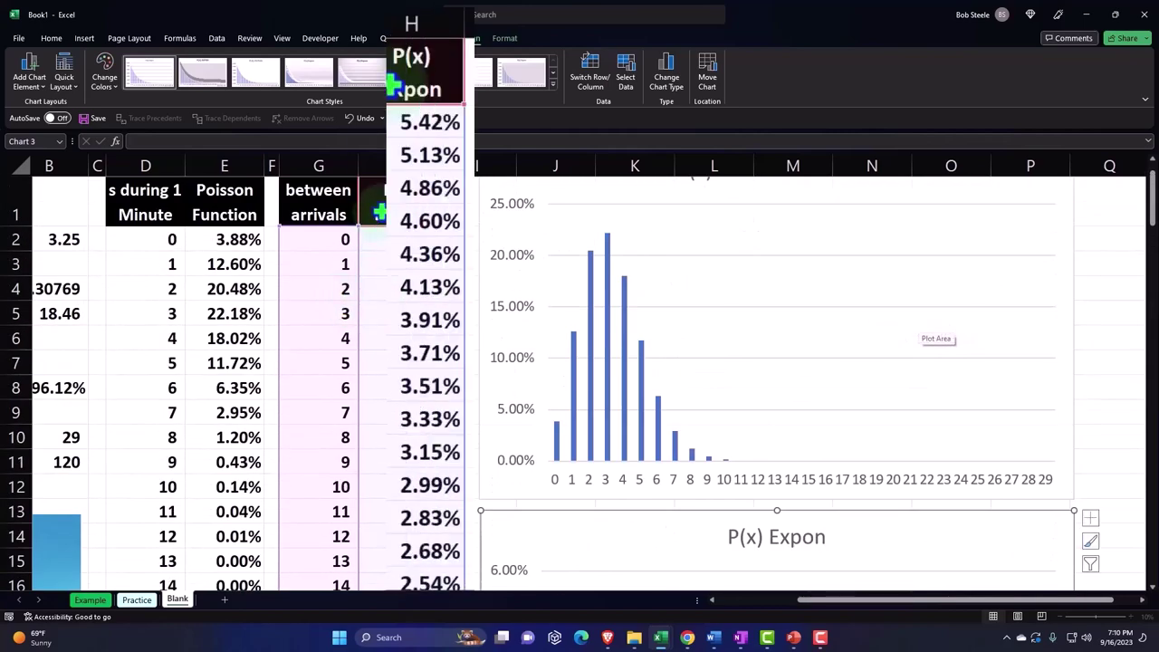
# - Select the P(x) Expon values in H1:H122
pyautogui.moveTo(398, 208); pyautogui.dragTo(422, 639)
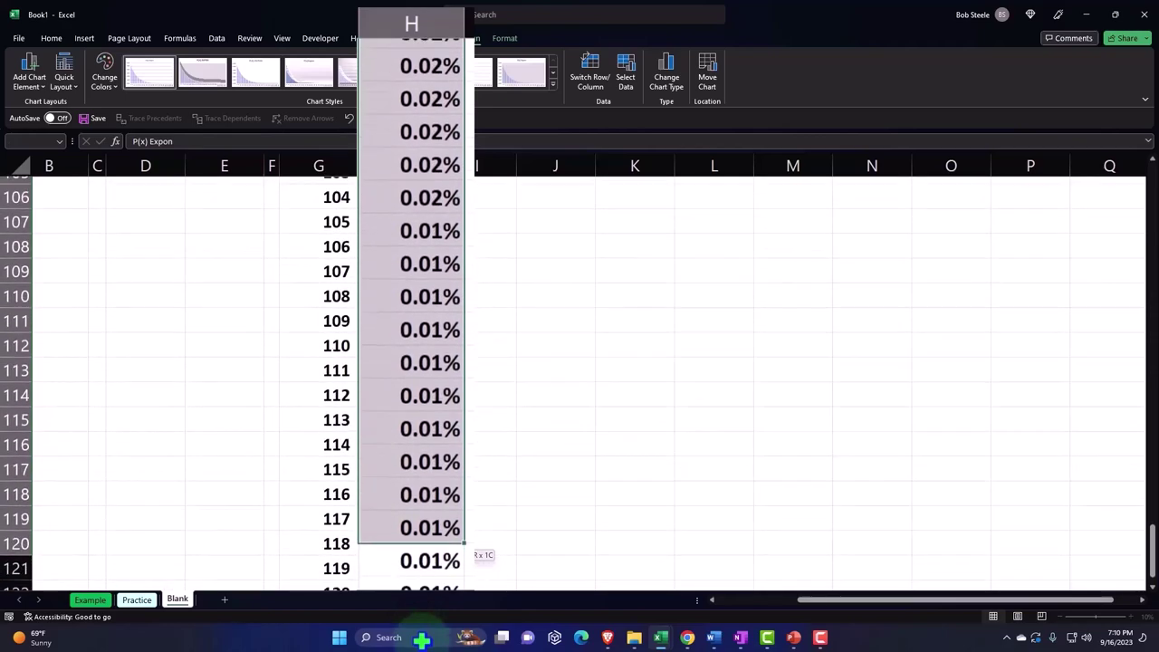
pyautogui.moveTo(422, 640); pyautogui.dragTo(407, 540)
pyautogui.scroll(5, 486, 414)
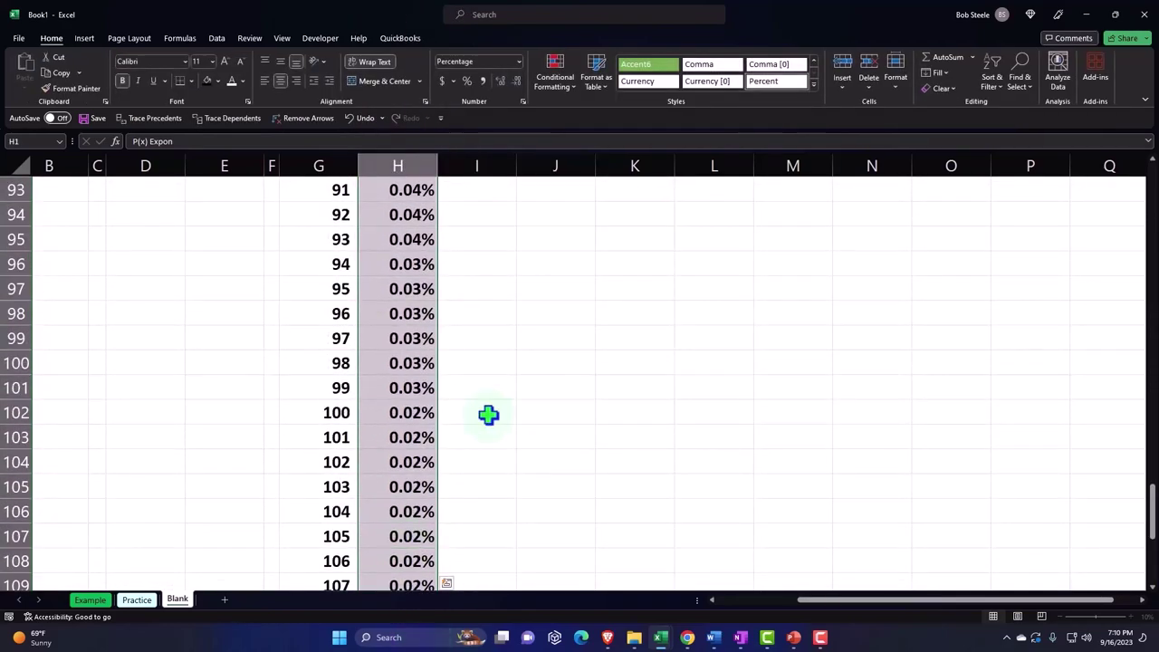
pyautogui.scroll(11, 486, 414)
pyautogui.scroll(10, 489, 413)
pyautogui.scroll(10, 489, 414)
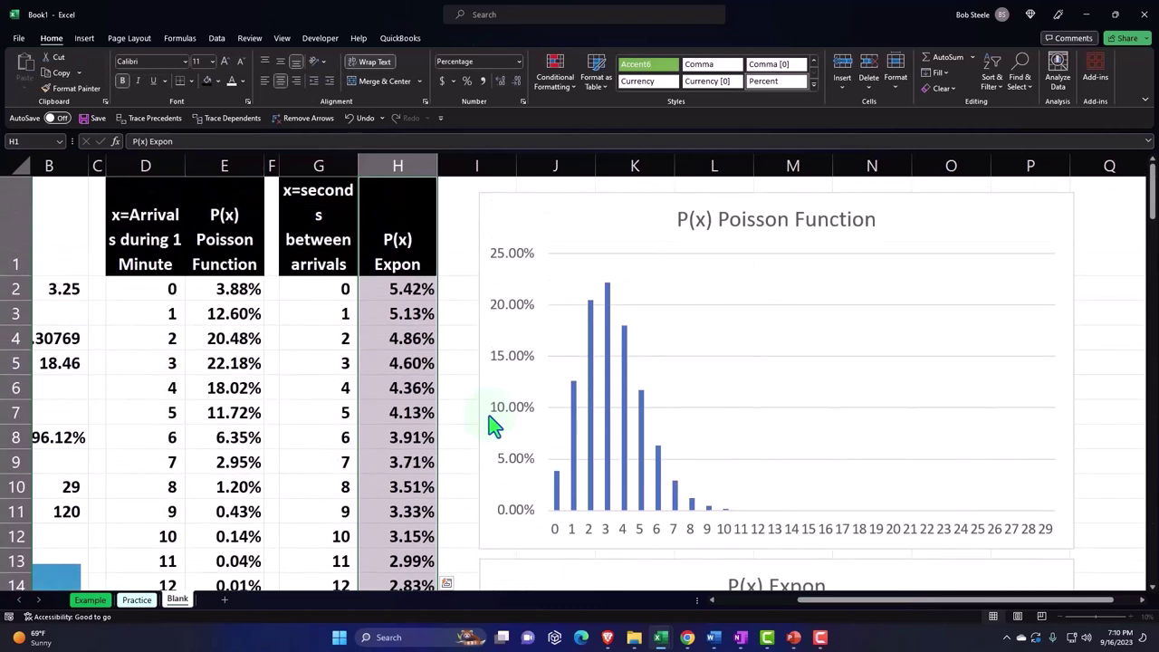
# - Insert a 2-D area chart of the values and move it below the Expon column chart
pyautogui.click(85, 38)
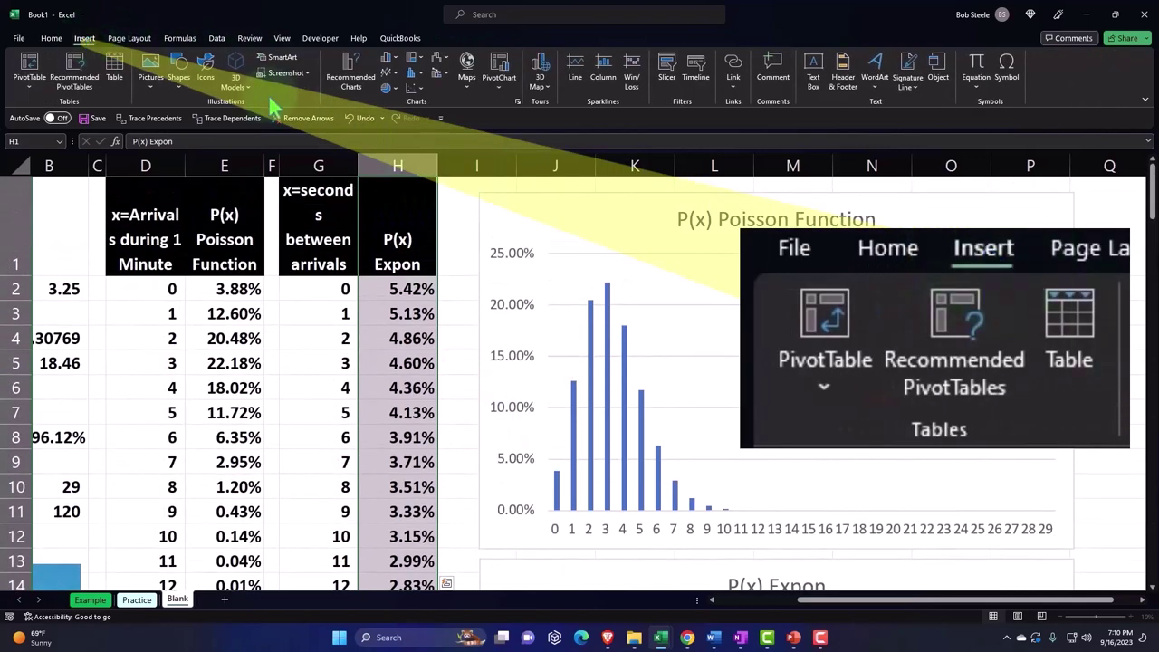
pyautogui.click(391, 72)
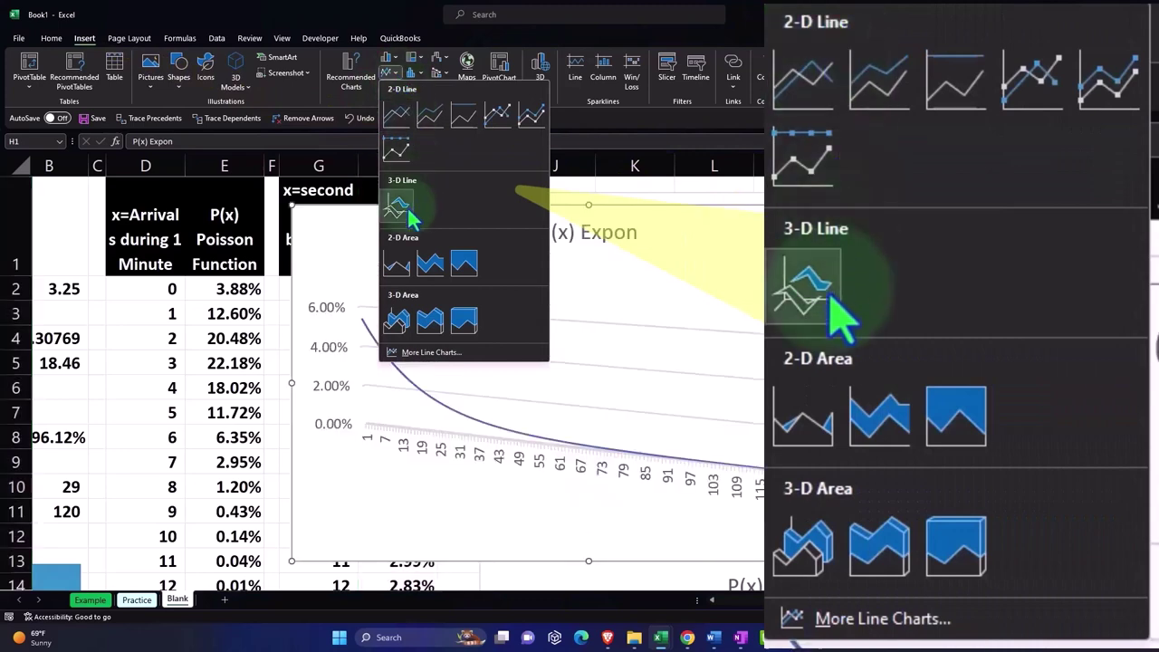
pyautogui.click(398, 264)
pyautogui.moveTo(406, 266); pyautogui.dragTo(613, 471)
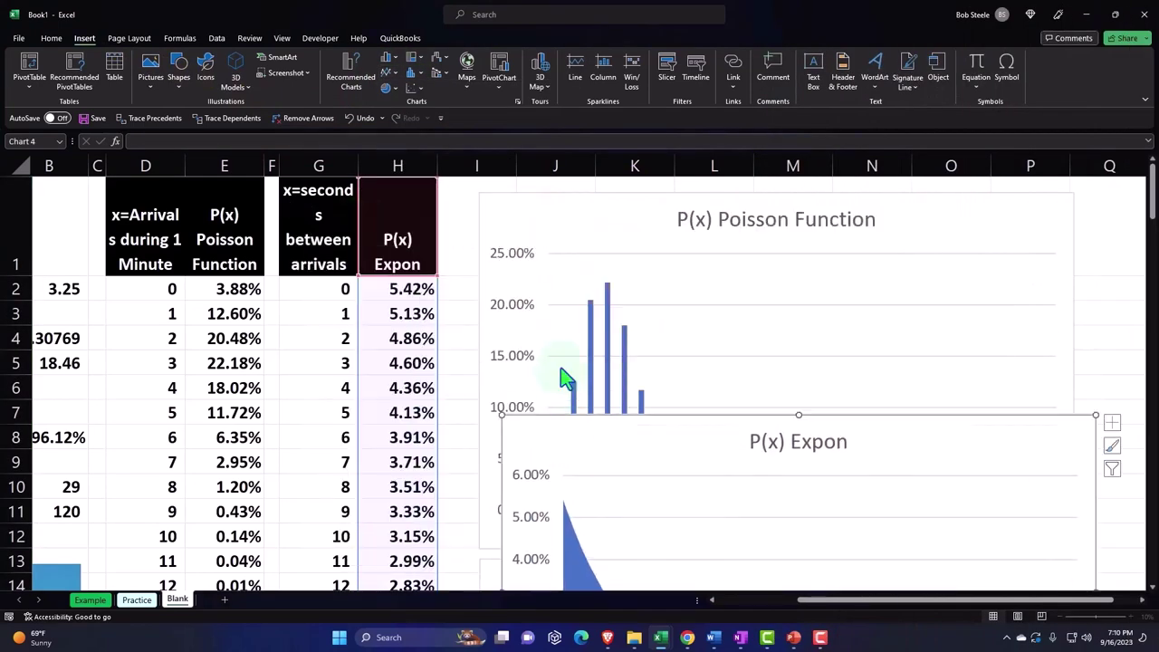
pyautogui.scroll(-1, 563, 359)
pyautogui.moveTo(541, 304); pyautogui.dragTo(543, 435)
pyautogui.scroll(-3, 566, 361)
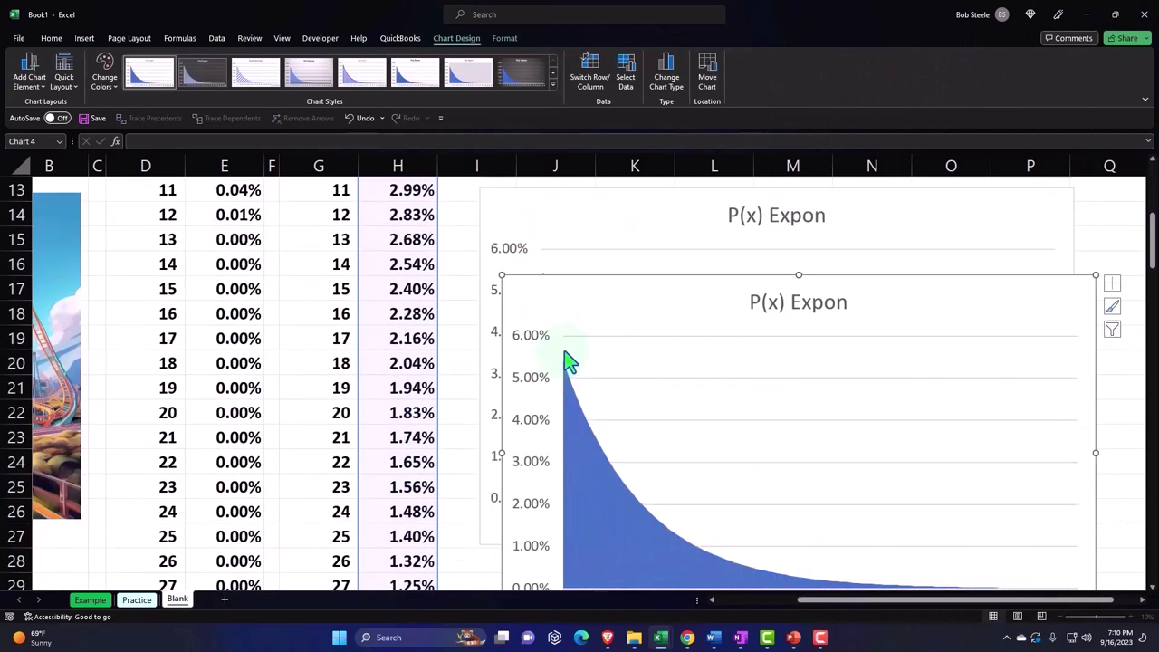
pyautogui.moveTo(538, 309); pyautogui.dragTo(530, 584)
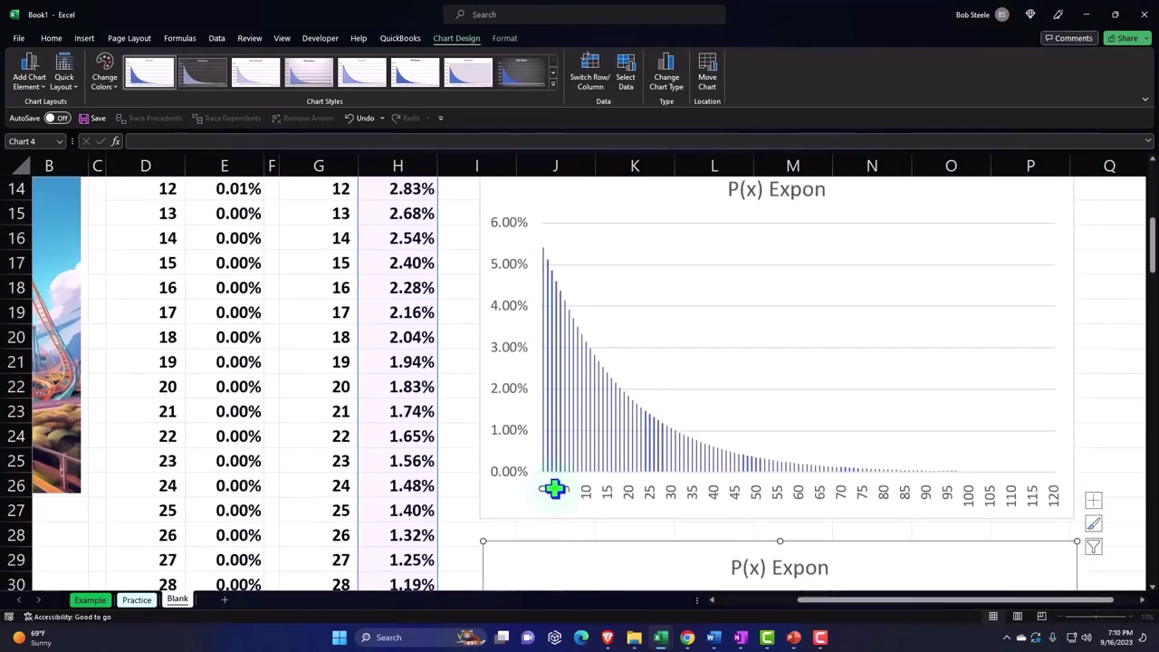
pyautogui.scroll(-3, 552, 483)
pyautogui.scroll(-1, 515, 366)
pyautogui.scroll(-1, 597, 479)
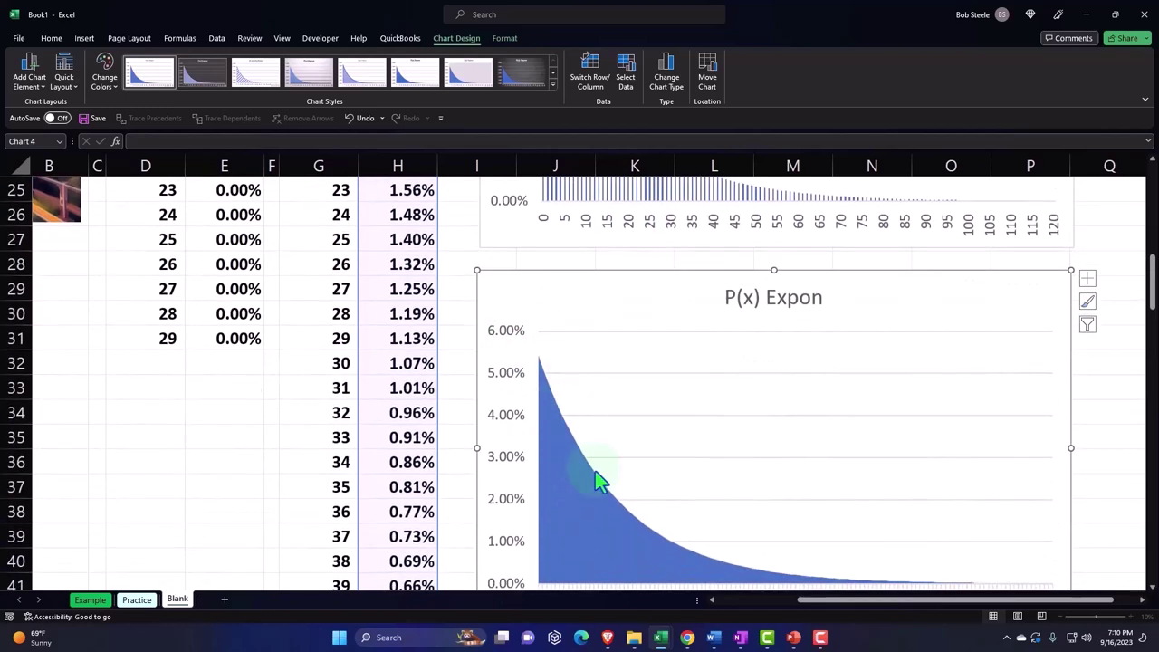
pyautogui.scroll(-2, 598, 478)
pyautogui.scroll(1, 598, 434)
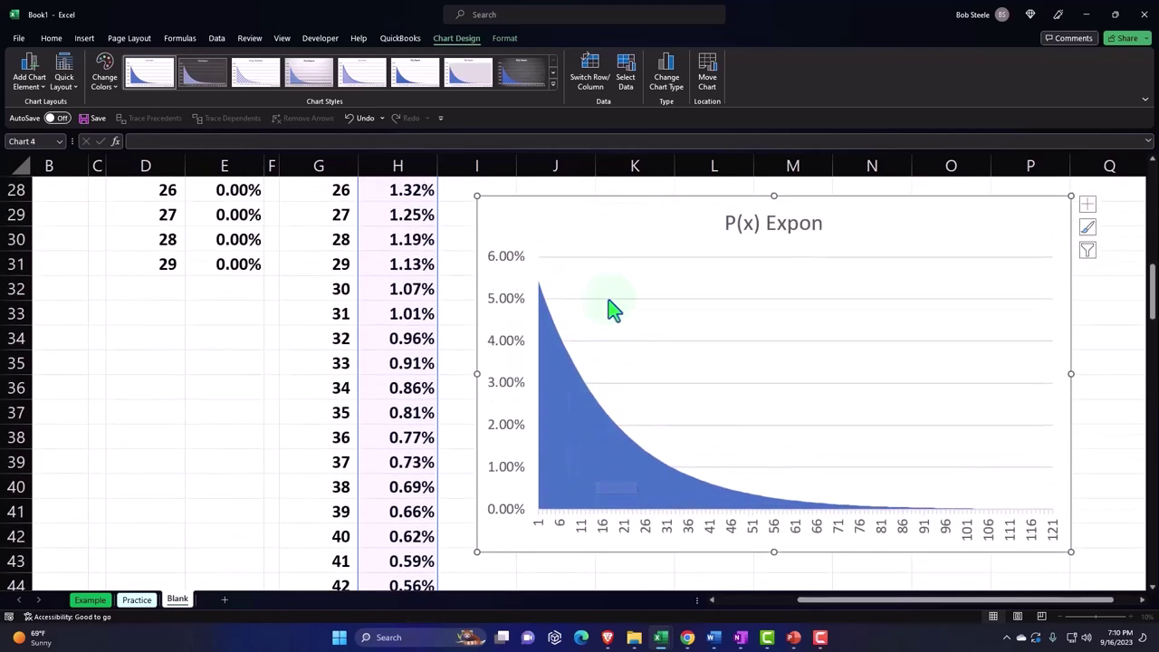
# - Set the area chart's horizontal axis labels to the seconds in G2:G122 (0 to 120)
pyautogui.click(635, 91)
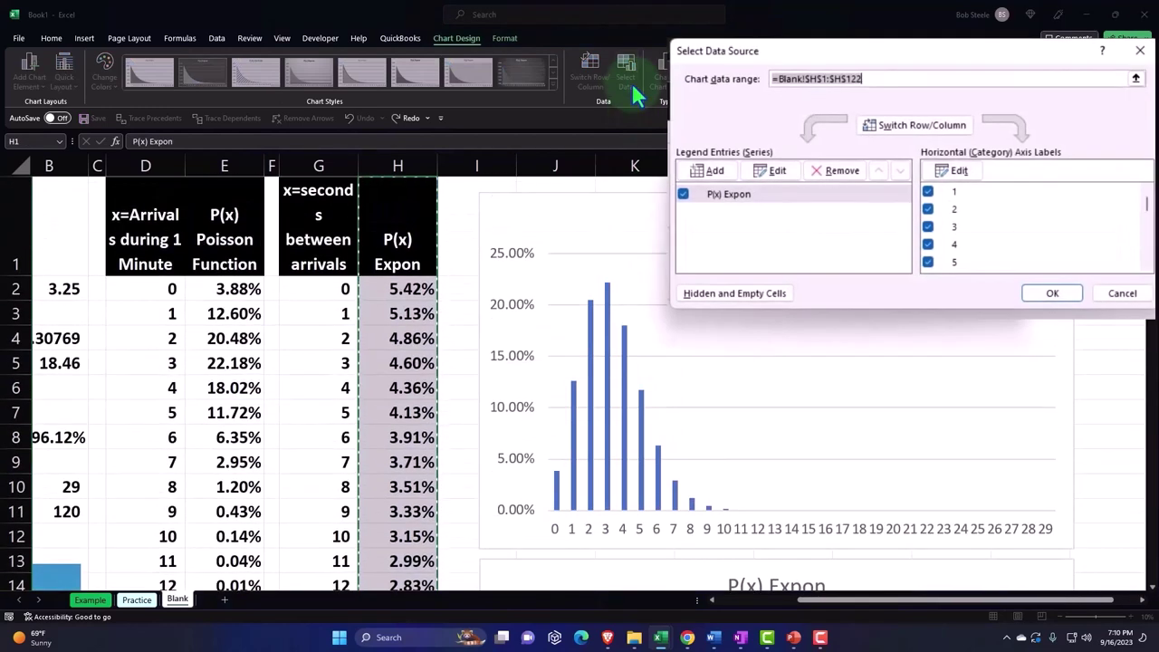
pyautogui.click(951, 172)
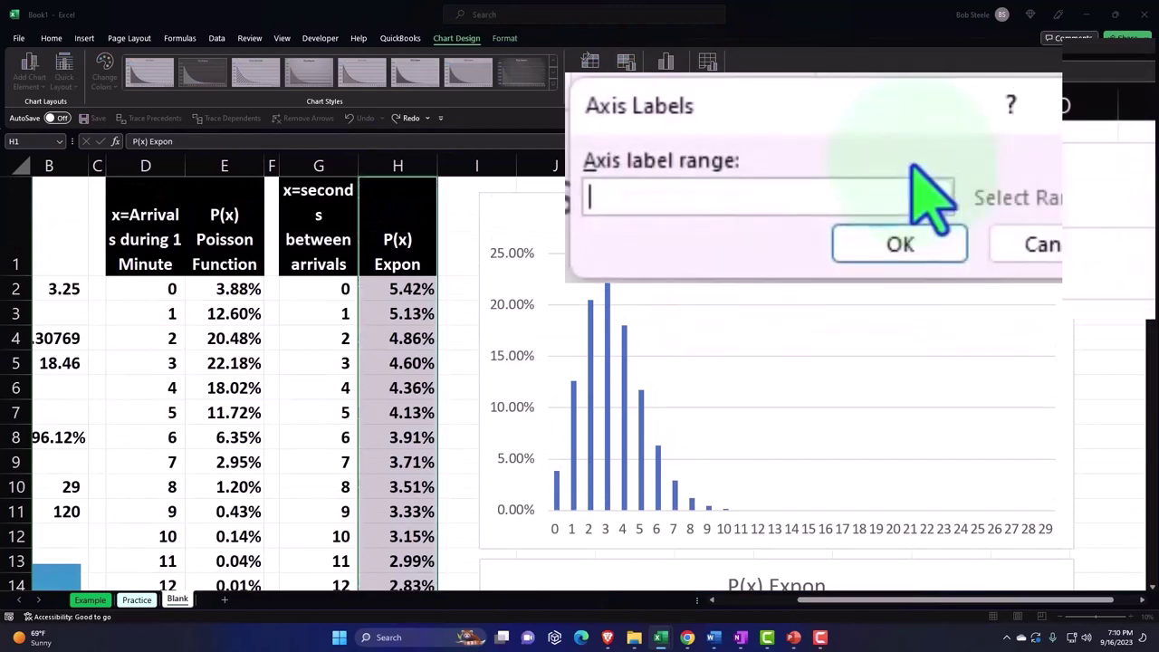
pyautogui.click(933, 195)
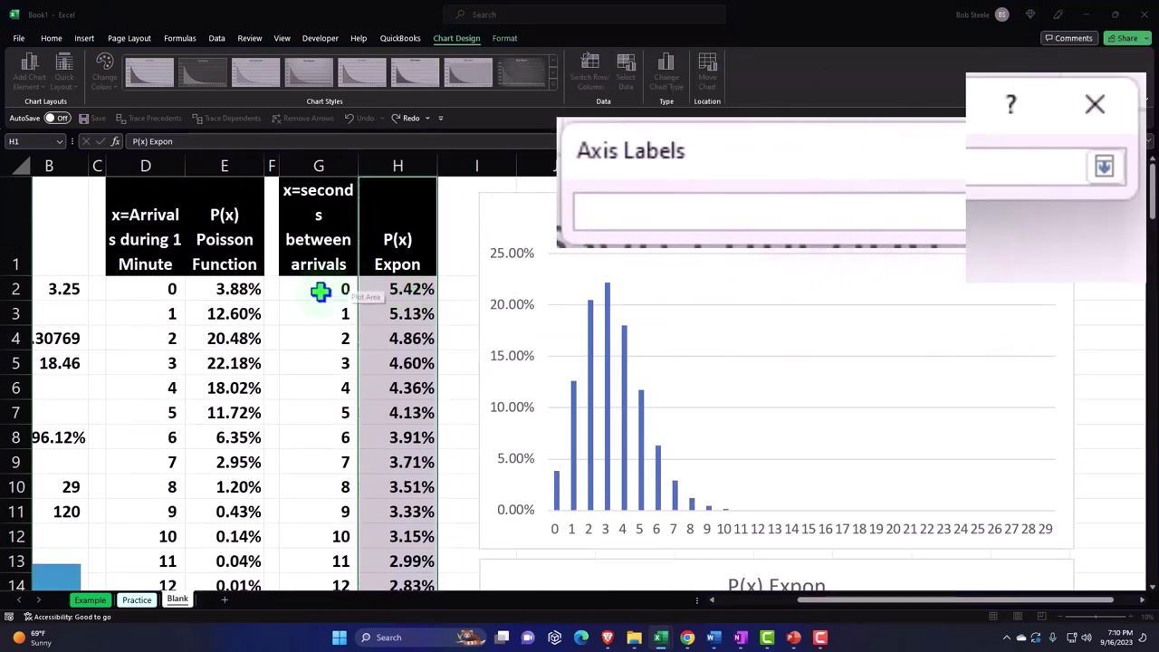
pyautogui.click(319, 295)
pyautogui.moveTo(318, 580)
pyautogui.mouseDown()
pyautogui.moveTo(319, 643)
pyautogui.moveTo(316, 597)
pyautogui.mouseUp()
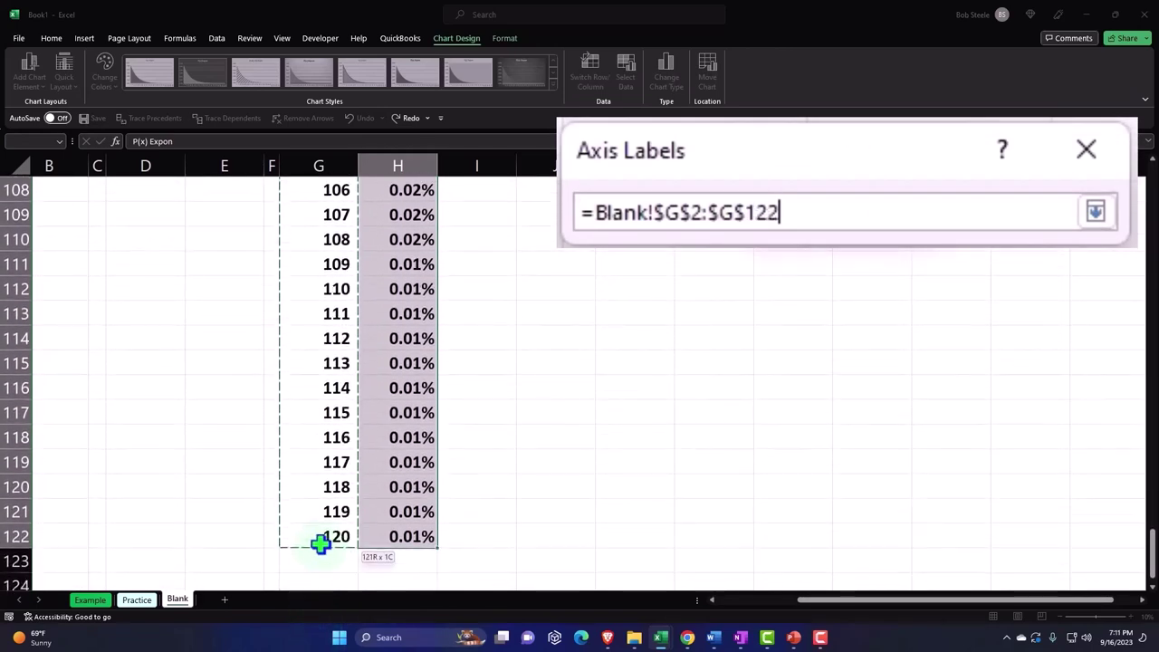
pyautogui.scroll(5, 674, 413)
pyautogui.scroll(5, 697, 399)
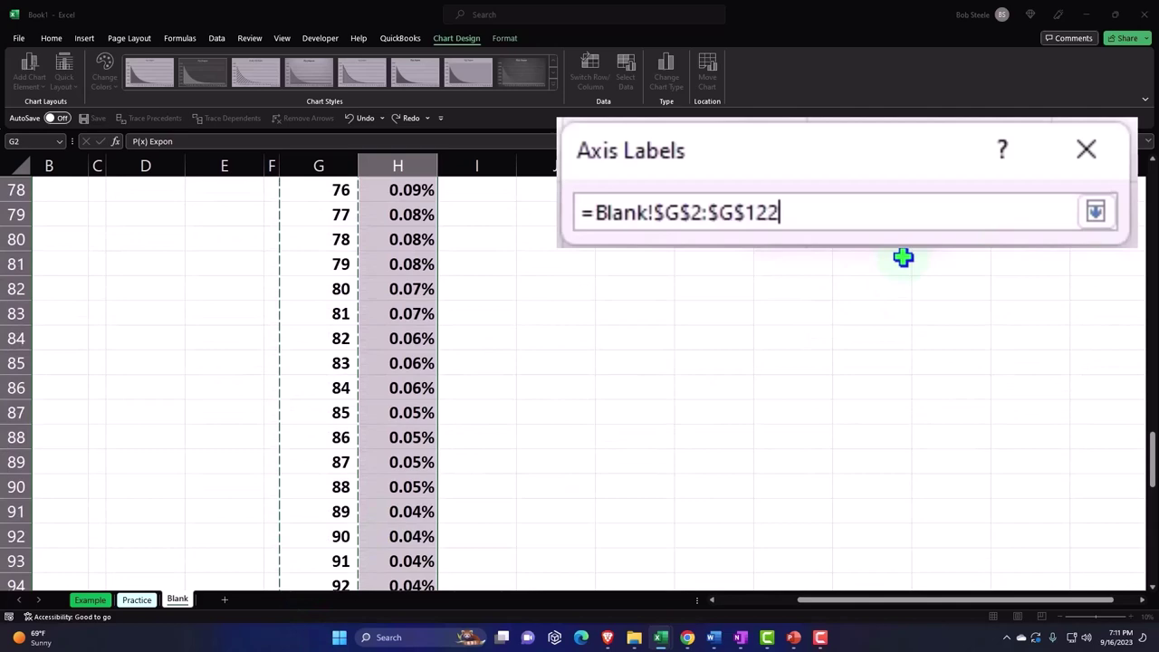
pyautogui.click(1096, 212)
pyautogui.scroll(6, 272, 380)
pyautogui.scroll(11, 272, 381)
pyautogui.scroll(4, 271, 381)
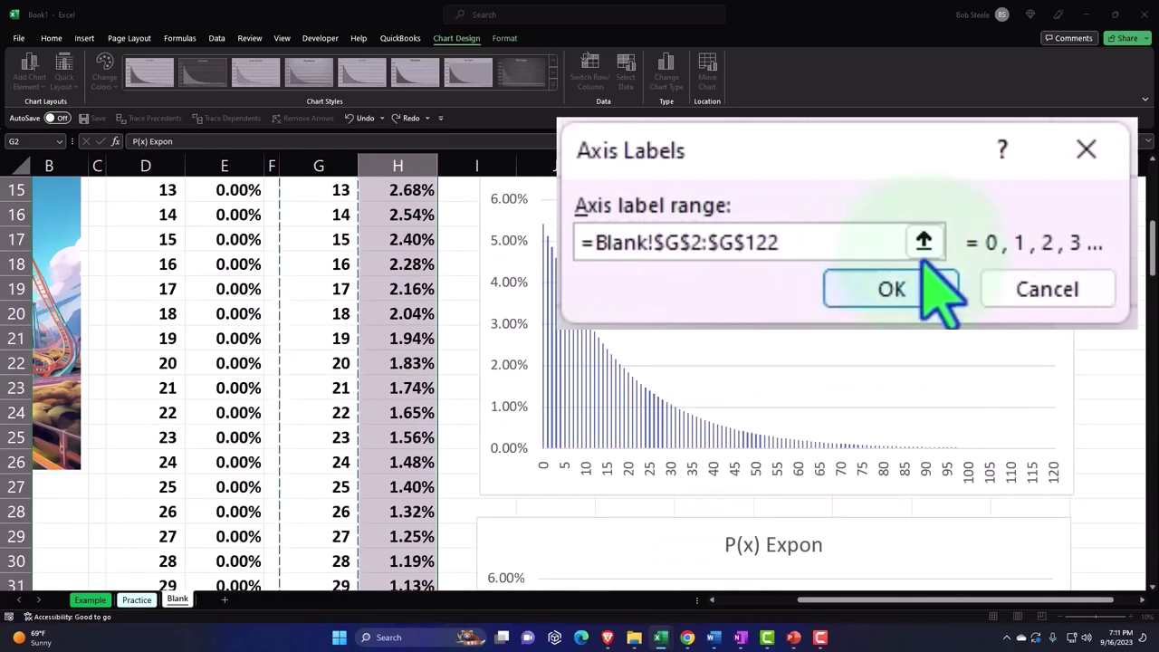
pyautogui.click(910, 288)
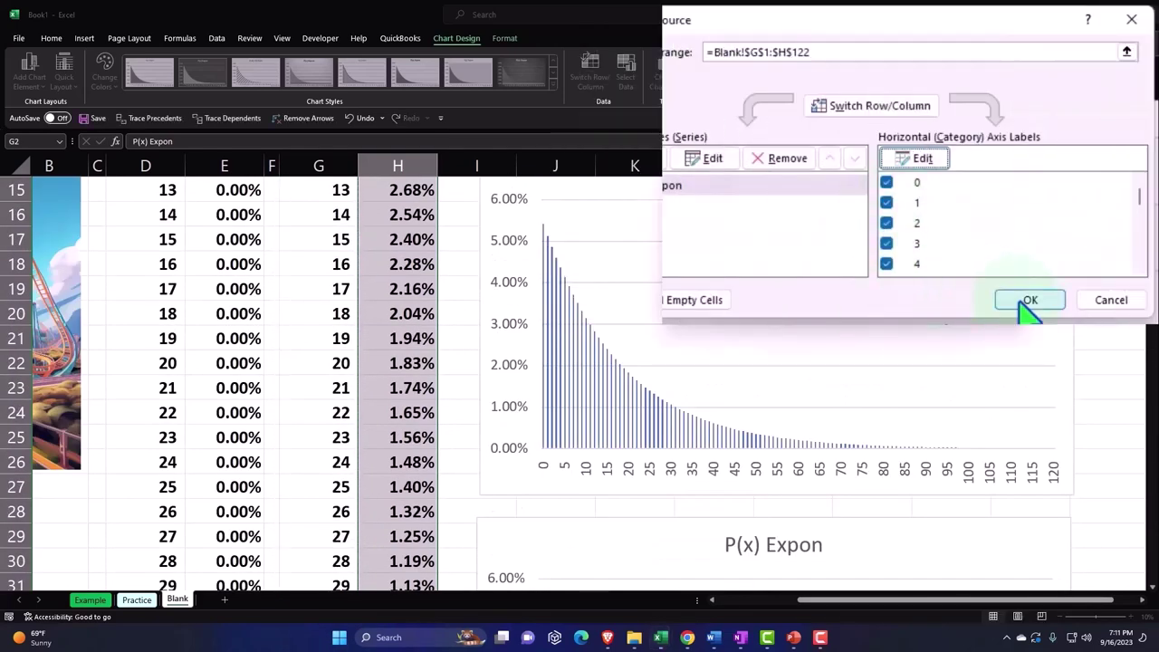
pyautogui.click(1023, 308)
pyautogui.scroll(-3, 937, 309)
pyautogui.scroll(-2, 937, 310)
pyautogui.scroll(-1, 937, 309)
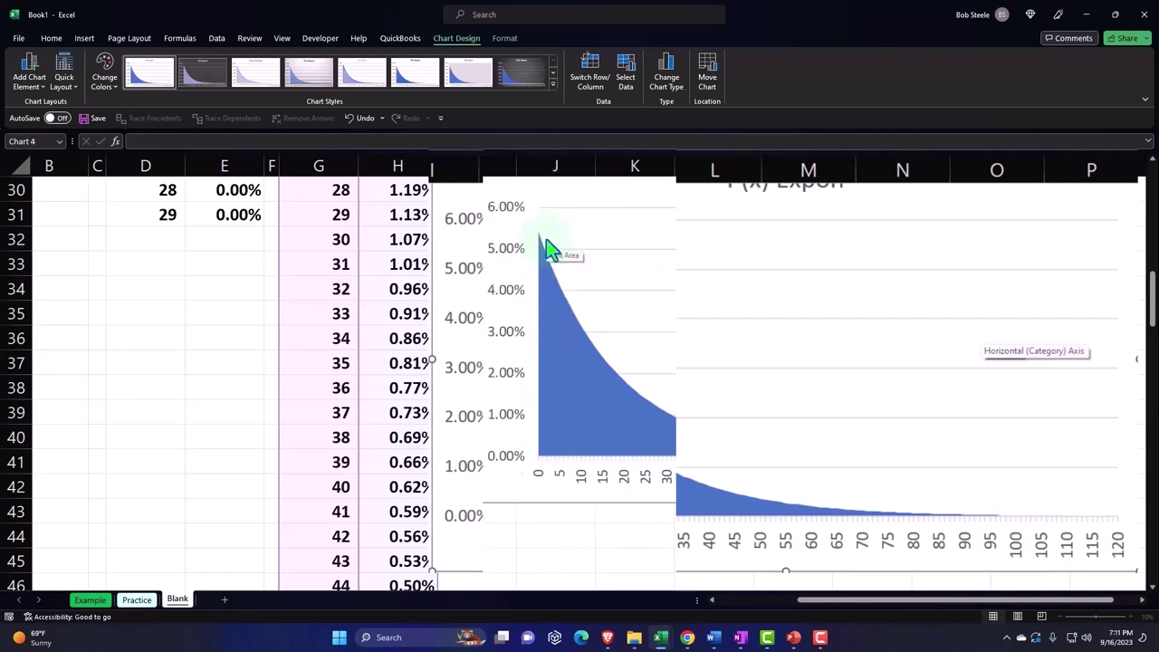
pyautogui.scroll(2, 584, 328)
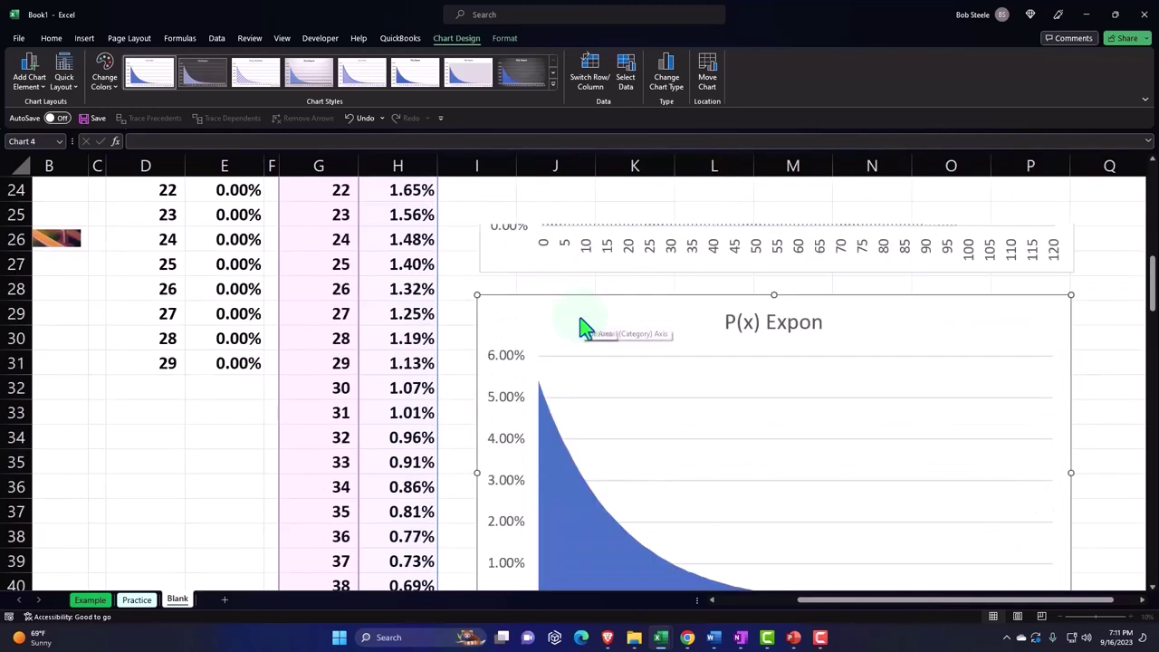
pyautogui.scroll(7, 584, 328)
pyautogui.scroll(1, 584, 327)
pyautogui.click(328, 311)
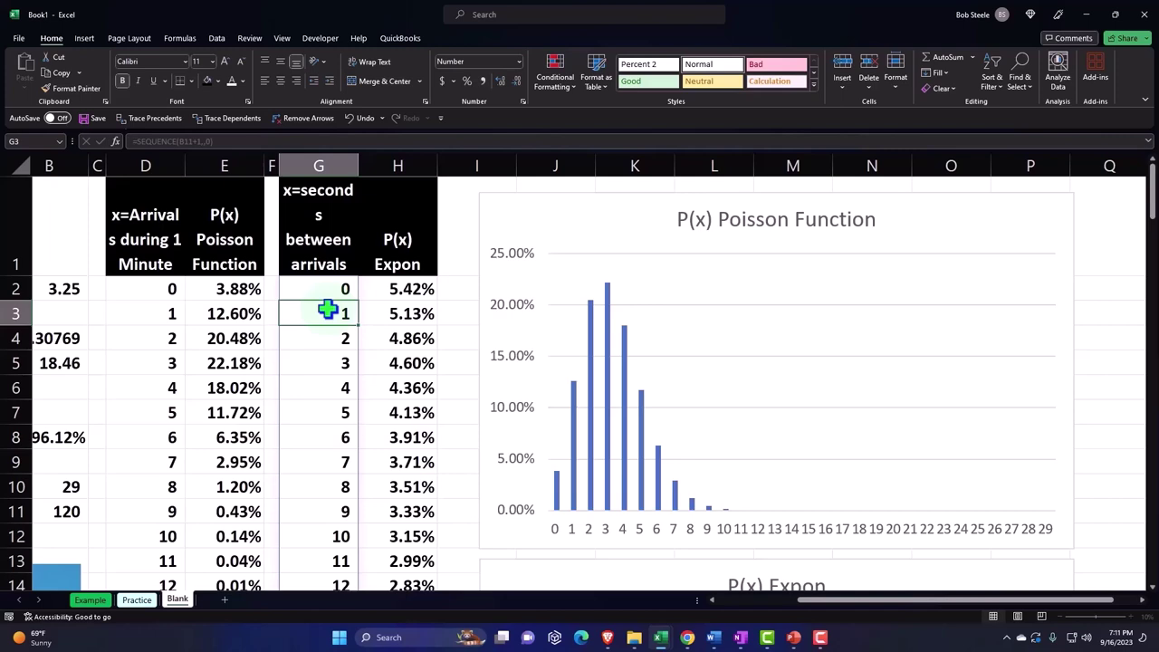
pyautogui.hscroll(-2, 328, 310)
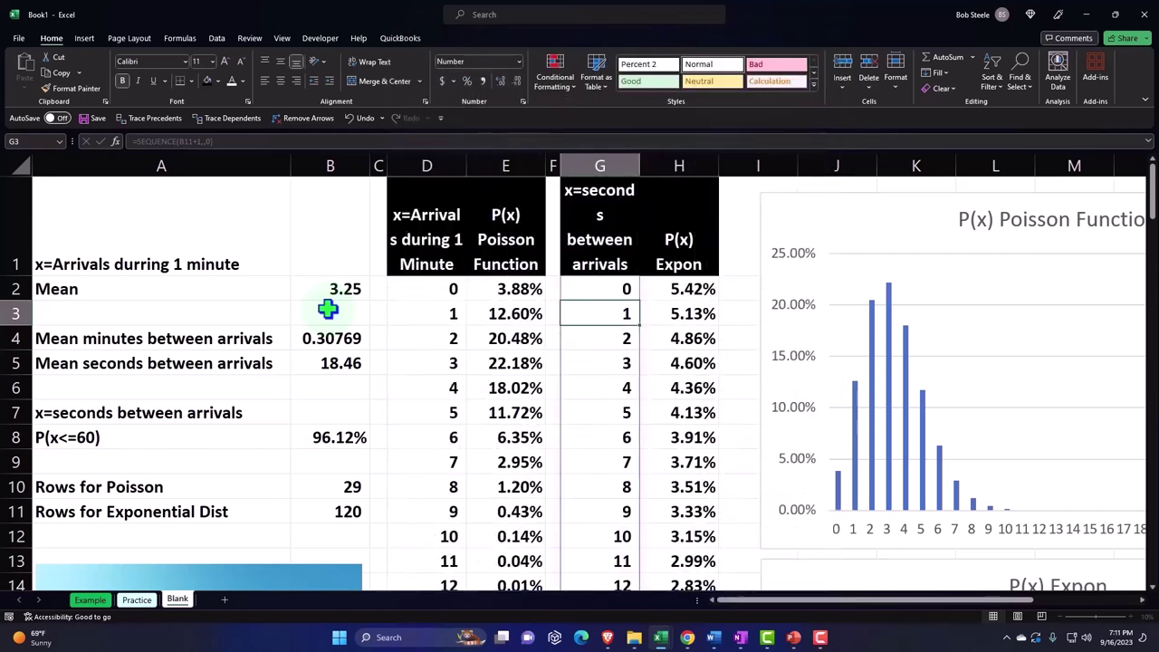
pyautogui.press('Right')
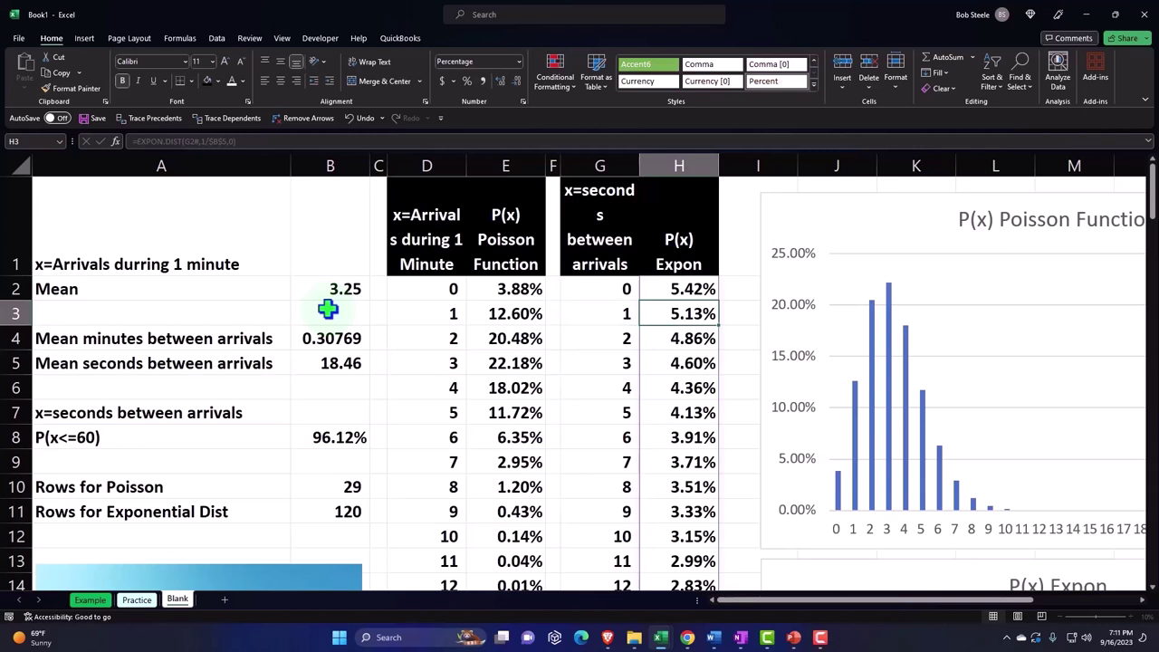
pyautogui.press('Down')
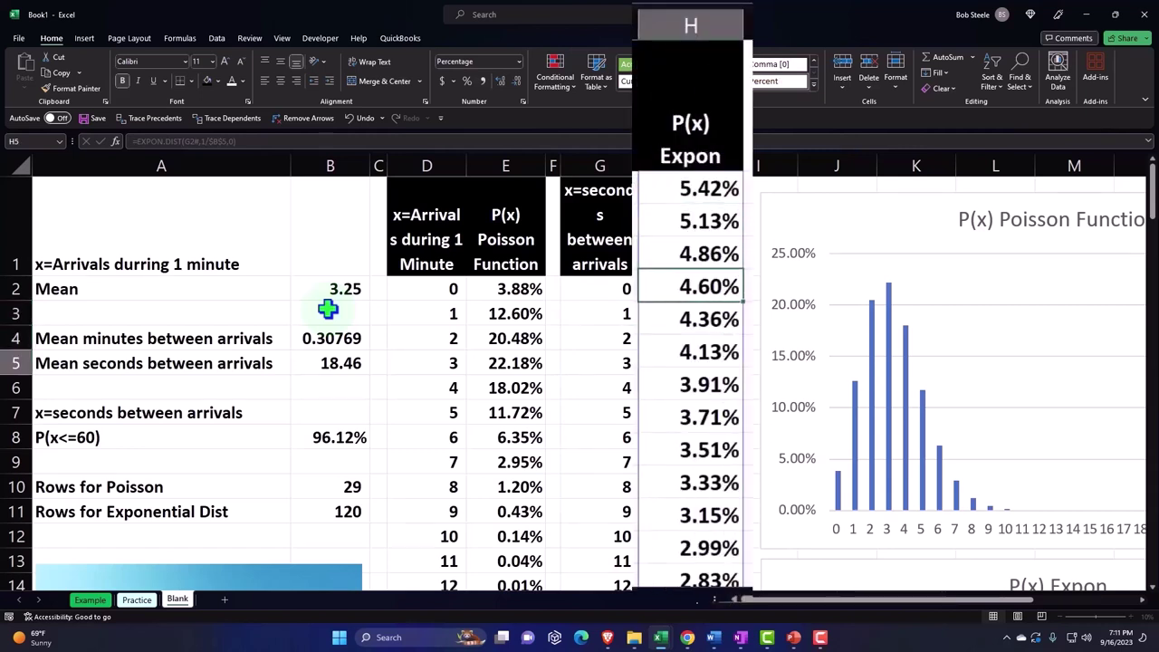
pyautogui.press('Down')
pyautogui.press('Down')
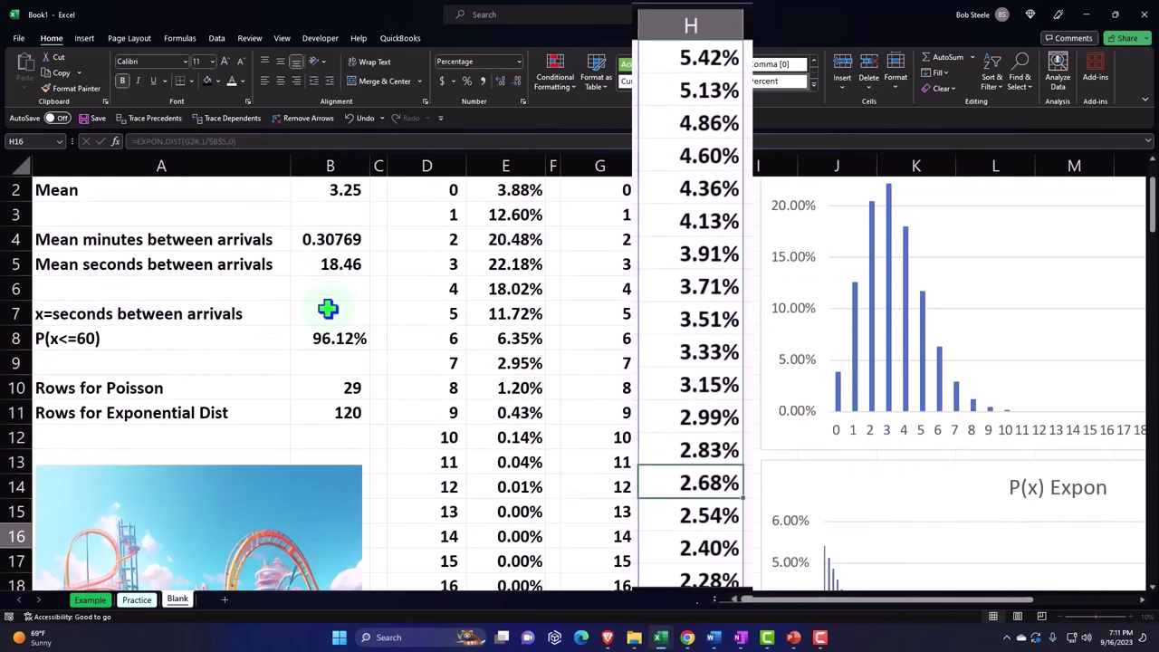
pyautogui.press('Down')
pyautogui.press('Down')
pyautogui.press('Down')
pyautogui.press('Down')
pyautogui.press('Down')
pyautogui.press('Down')
pyautogui.press('Down')
pyautogui.press('Down')
pyautogui.press('Down')
pyautogui.press('Down')
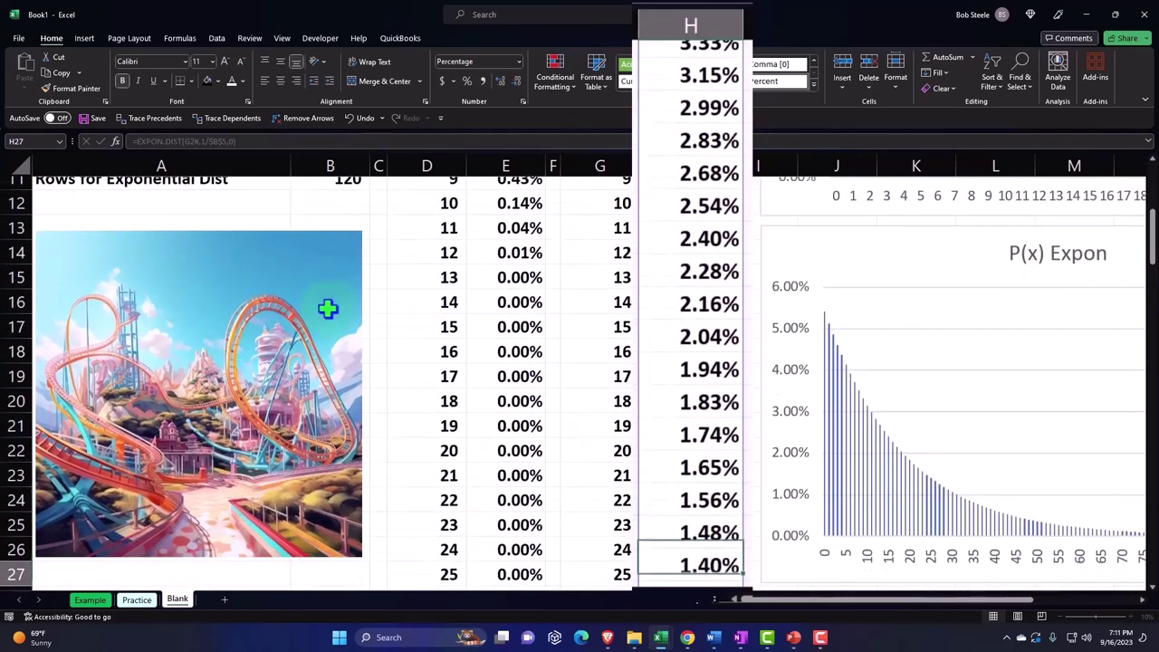
pyautogui.press('Down')
pyautogui.press('Down')
pyautogui.press('Down')
pyautogui.press('Down')
pyautogui.press('Down')
pyautogui.press('Down')
pyautogui.press('Down')
pyautogui.press('Down')
pyautogui.press('Down')
pyautogui.press('Down')
pyautogui.press('Down')
pyautogui.press('Down')
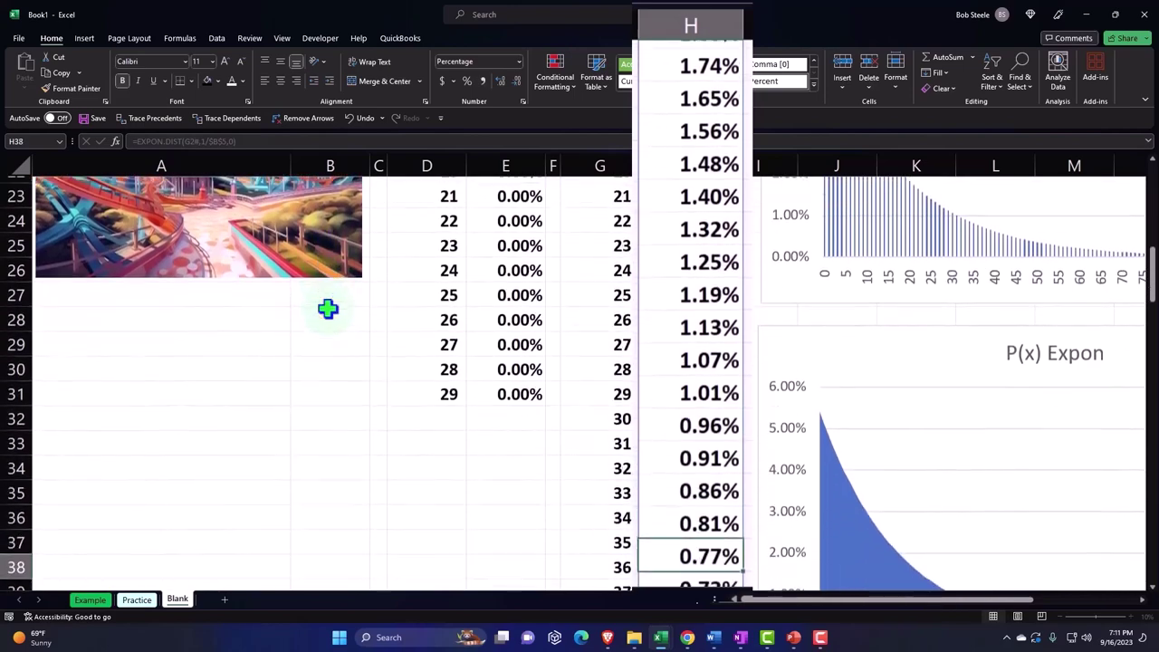
pyautogui.press('Down')
pyautogui.press('Down')
pyautogui.press('Down')
pyautogui.press('Down')
pyautogui.press('Down')
pyautogui.press('Down')
pyautogui.press('Down')
pyautogui.press('Down')
pyautogui.press('Down')
pyautogui.press('Down')
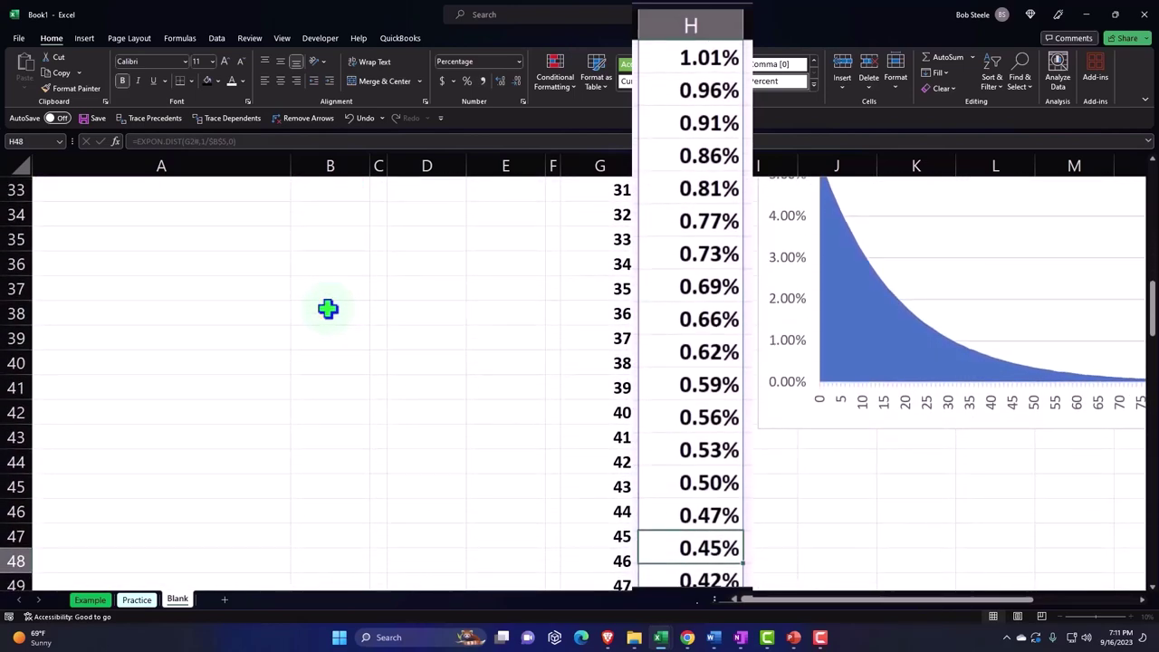
pyautogui.scroll(4, 327, 309)
pyautogui.scroll(7, 328, 309)
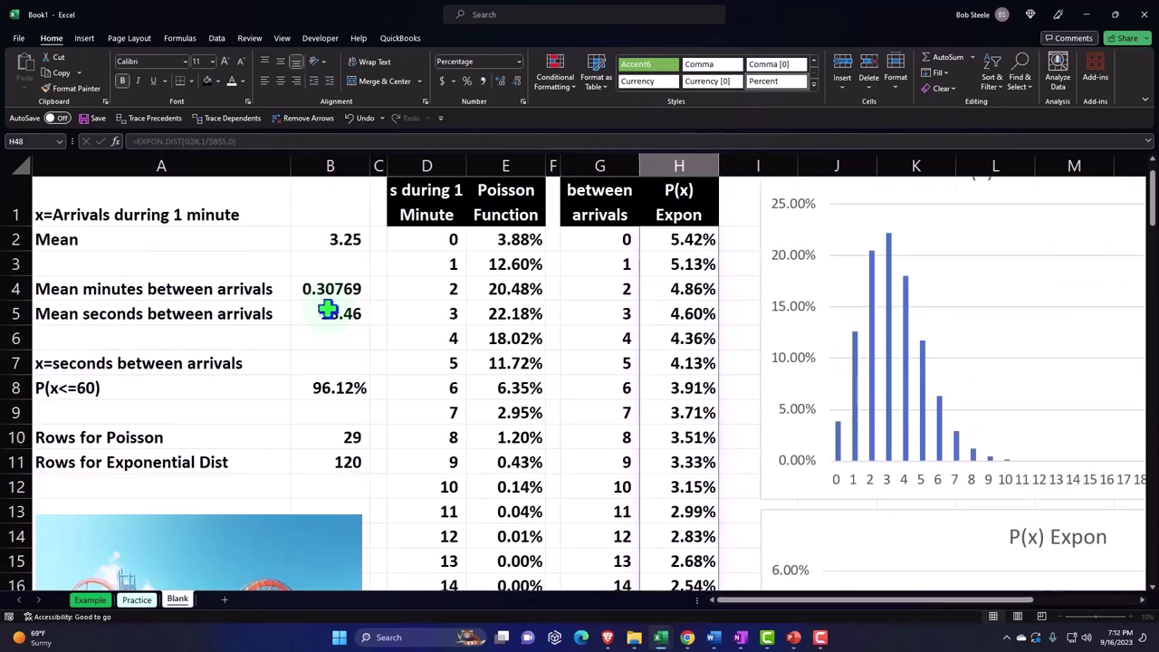
pyautogui.click(288, 236)
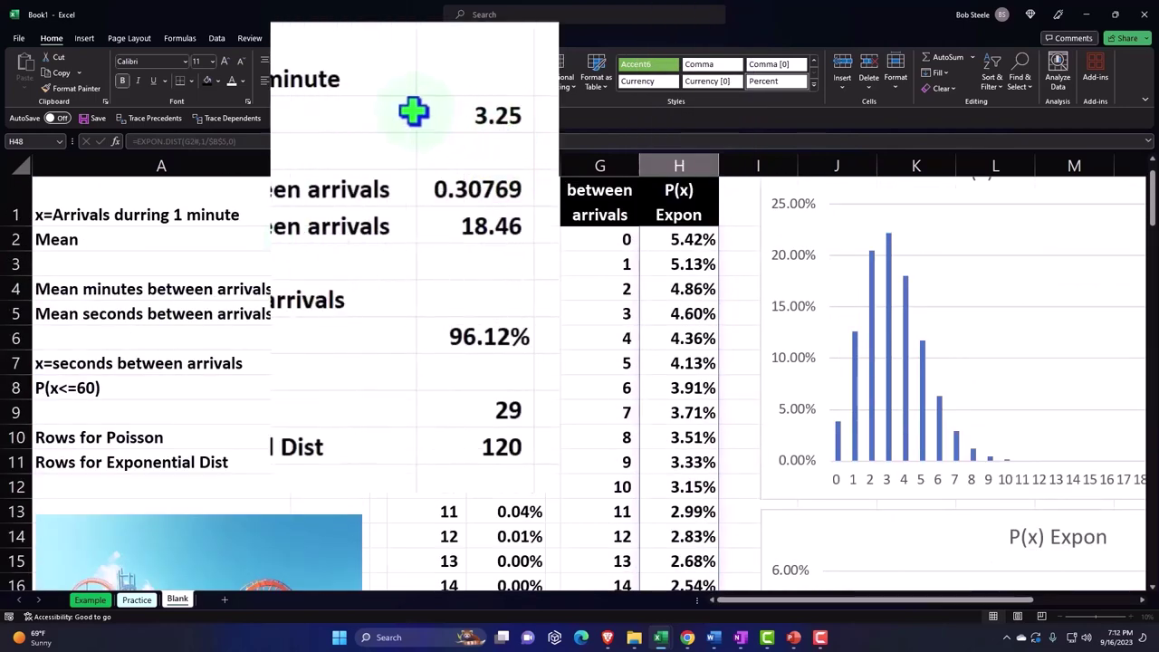
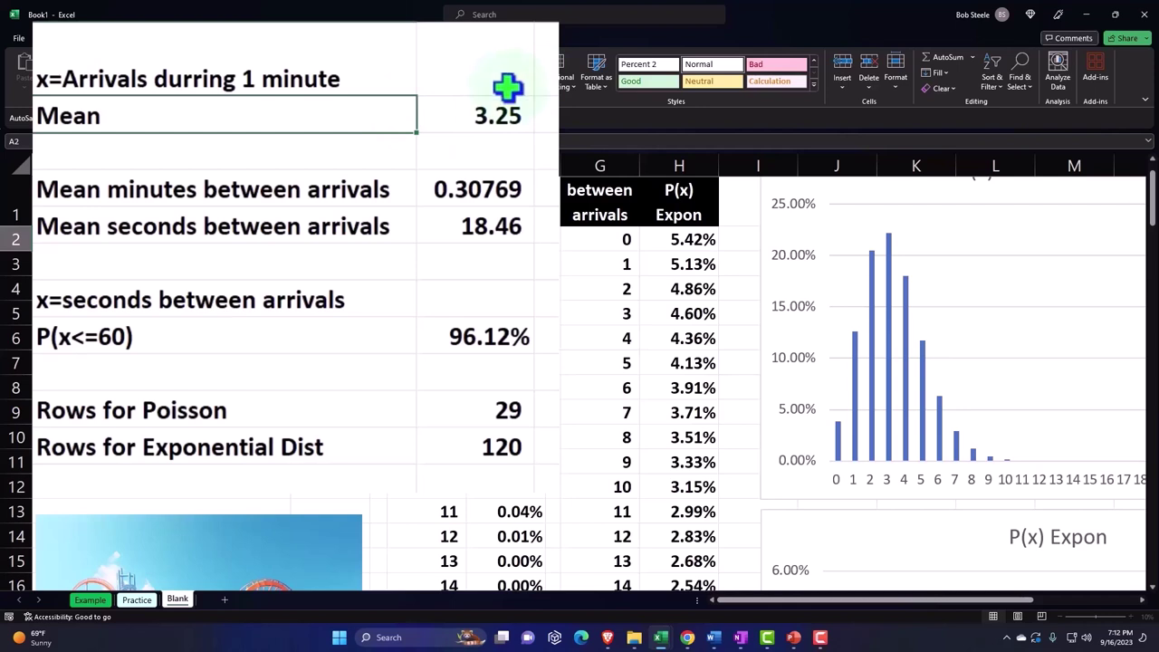
# - Give cells A1:B11 a light-blue fill and All Borders
pyautogui.moveTo(170, 69); pyautogui.dragTo(318, 511)
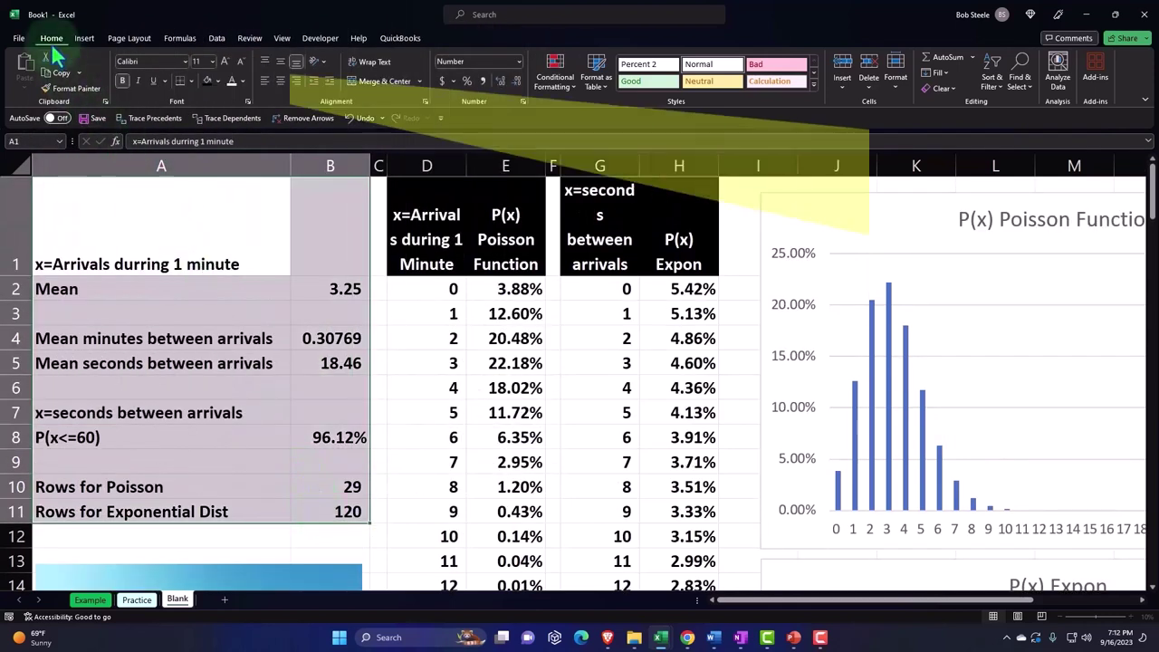
pyautogui.click(218, 82)
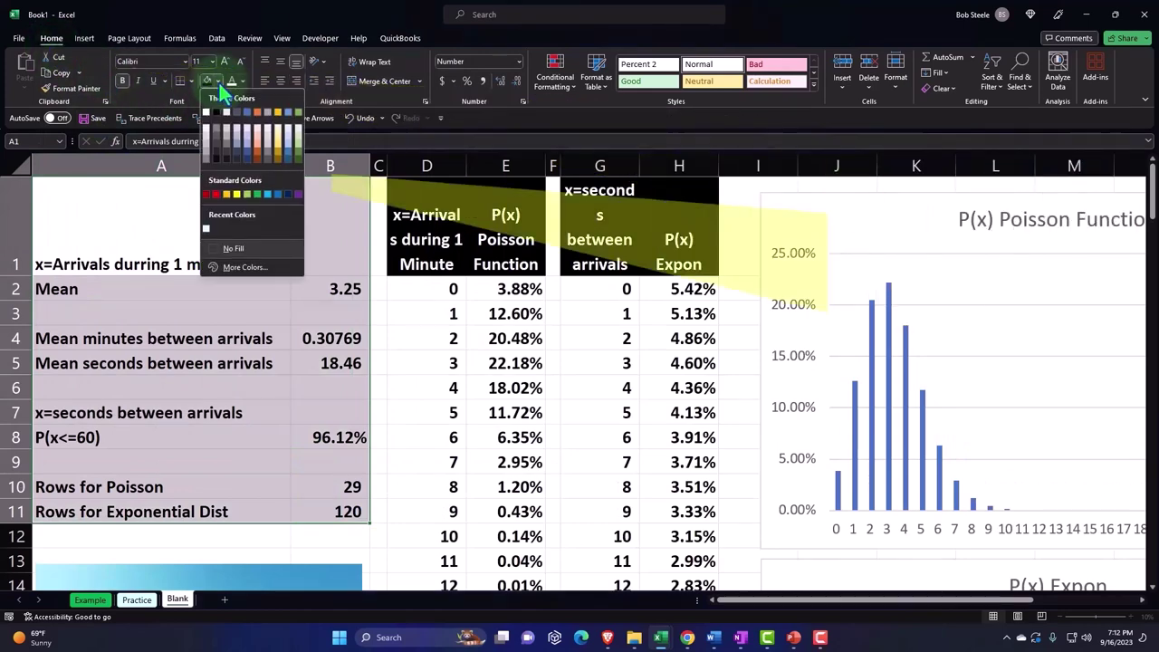
pyautogui.click(209, 229)
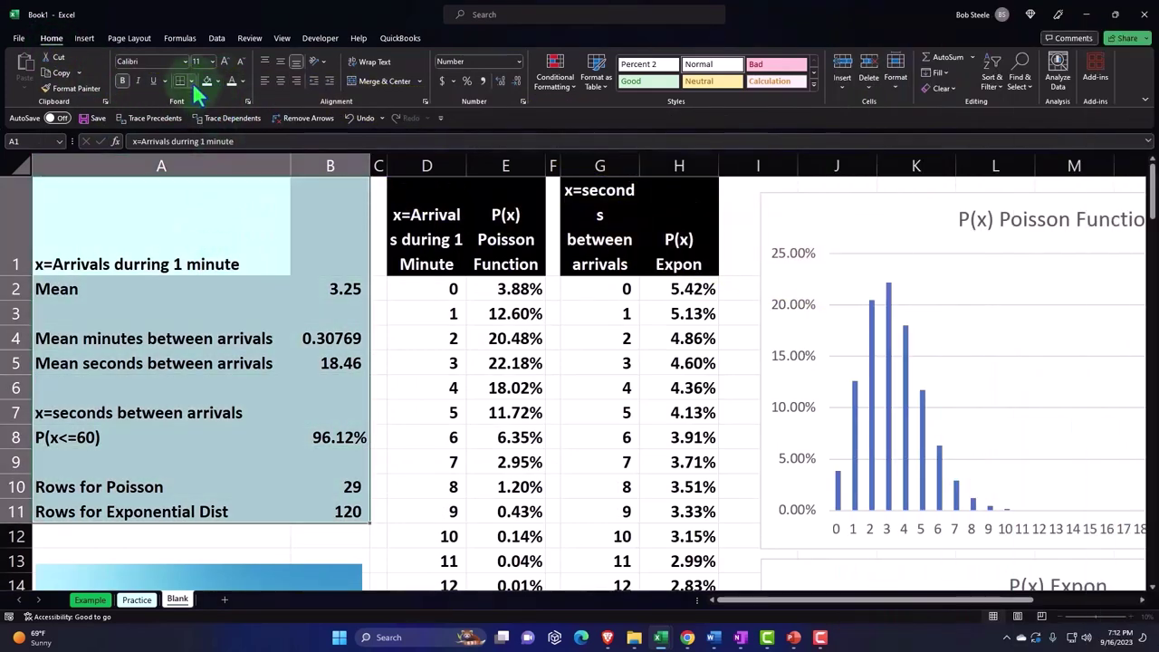
pyautogui.click(190, 81)
pyautogui.click(203, 206)
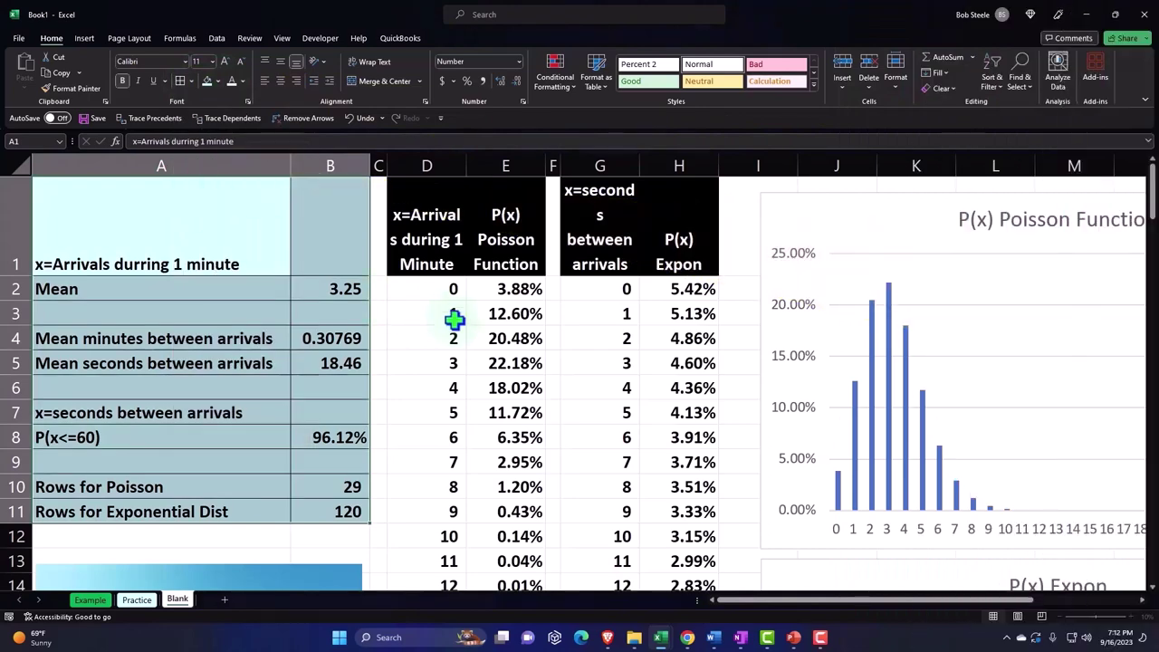
# - Fill the Poisson table D2:E31 and exponential table G2:H122 light blue, then return to A1
pyautogui.moveTo(435, 293)
pyautogui.mouseDown()
pyautogui.moveTo(548, 557)
pyautogui.moveTo(493, 516)
pyautogui.mouseUp()
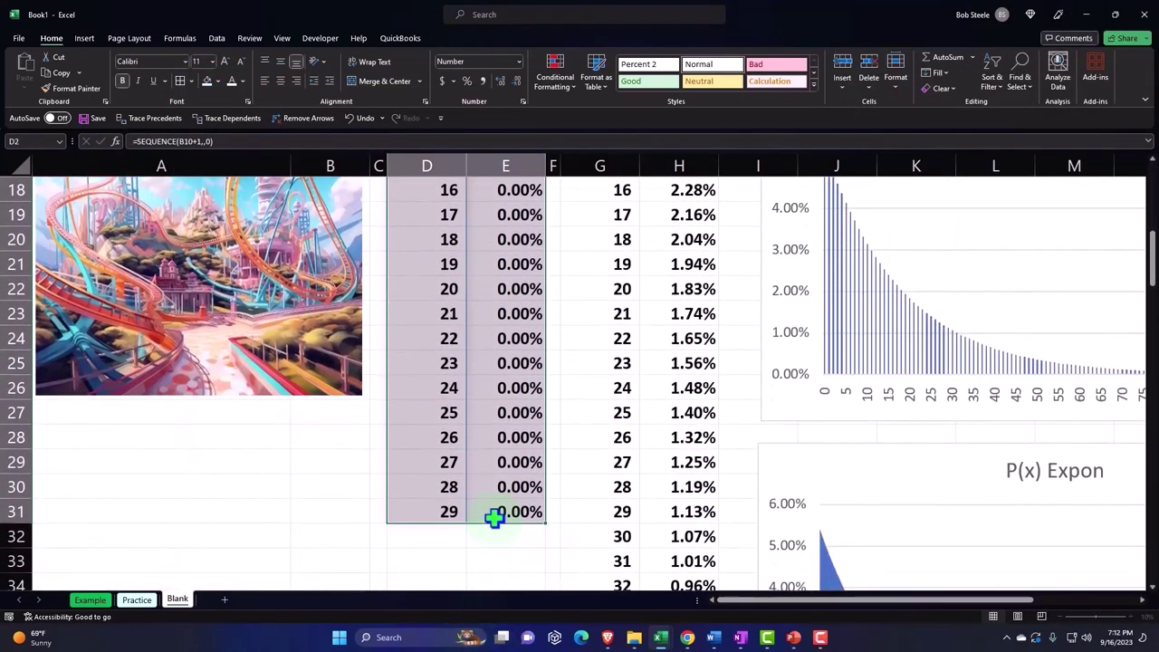
pyautogui.scroll(6, 494, 516)
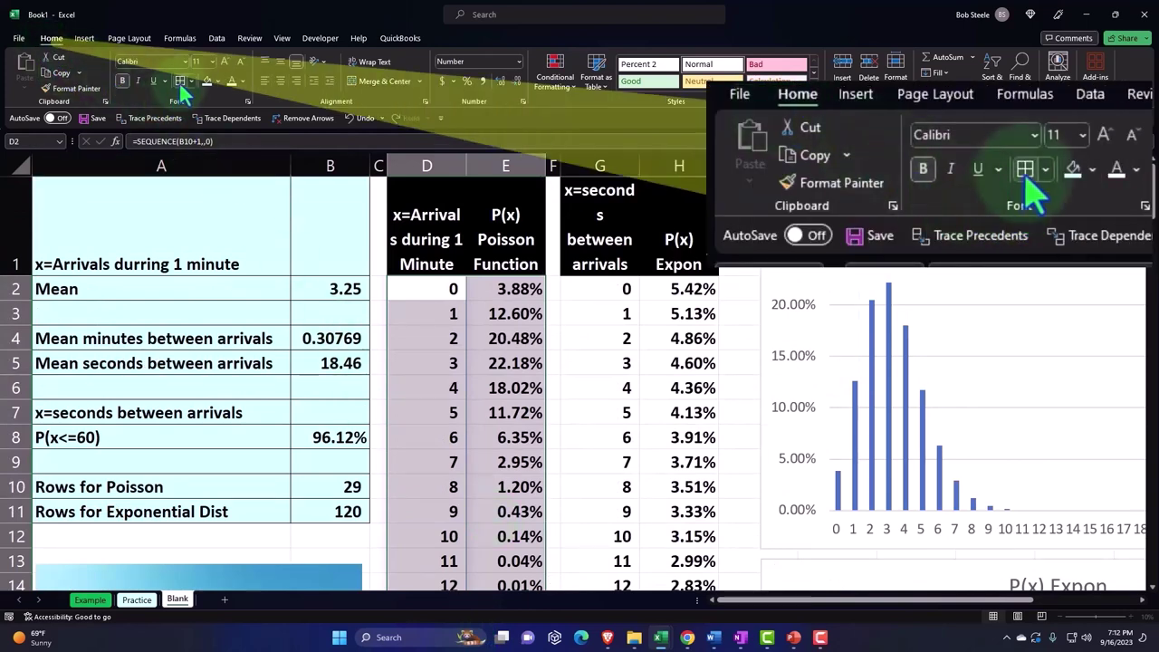
pyautogui.click(208, 80)
pyautogui.moveTo(616, 288)
pyautogui.mouseDown()
pyautogui.moveTo(720, 549)
pyautogui.moveTo(660, 538)
pyautogui.mouseUp()
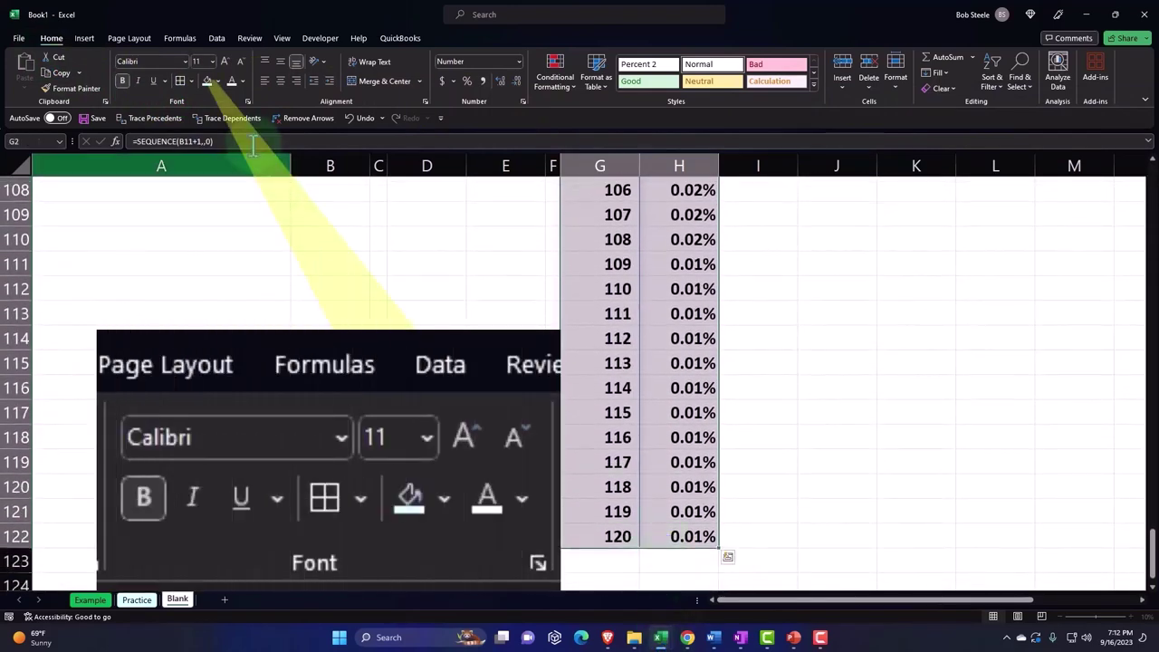
pyautogui.click(207, 80)
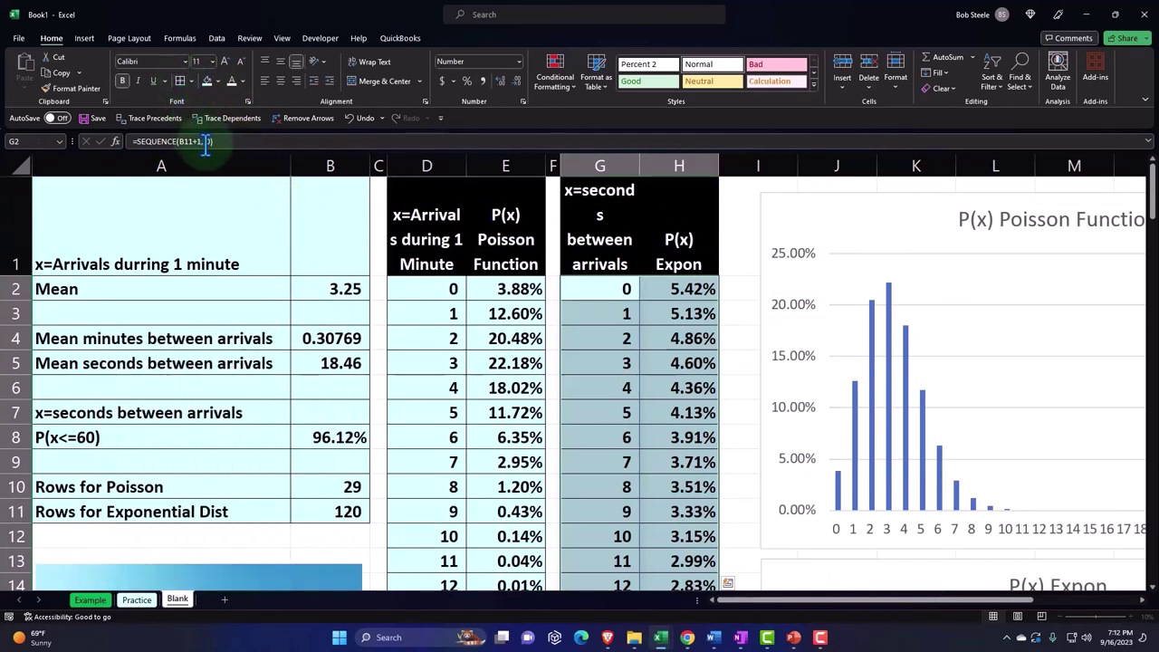
pyautogui.click(222, 204)
# - Spell-check the sheet, ignoring Expon and Dist and changing durring to during
pyautogui.click(249, 38)
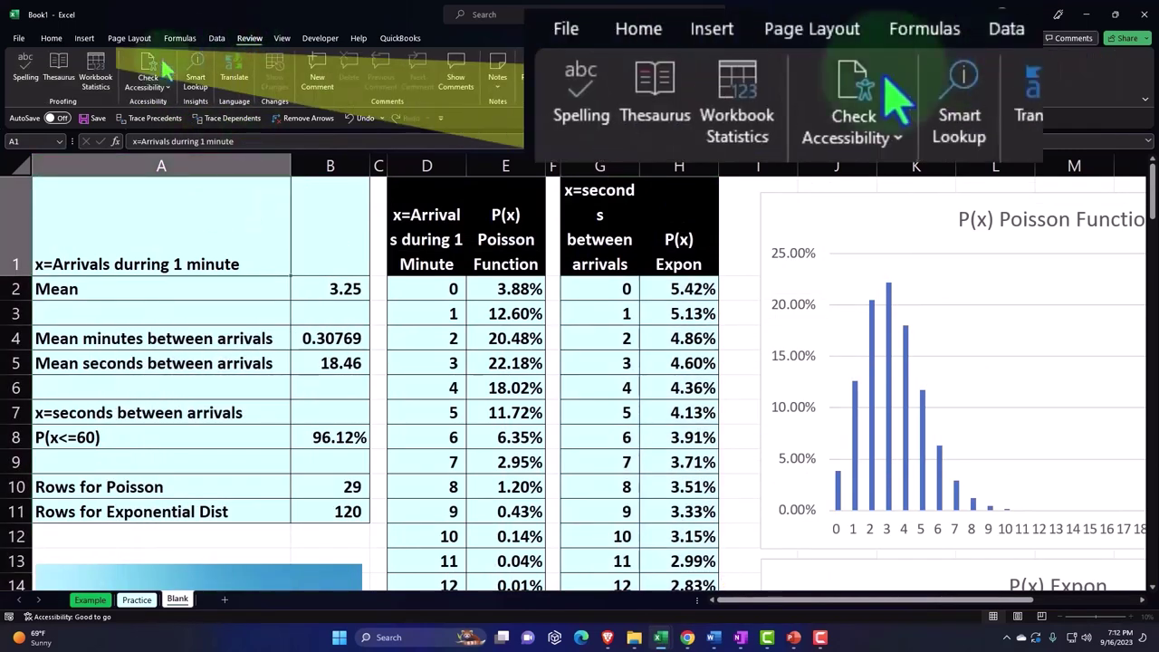
pyautogui.click(31, 75)
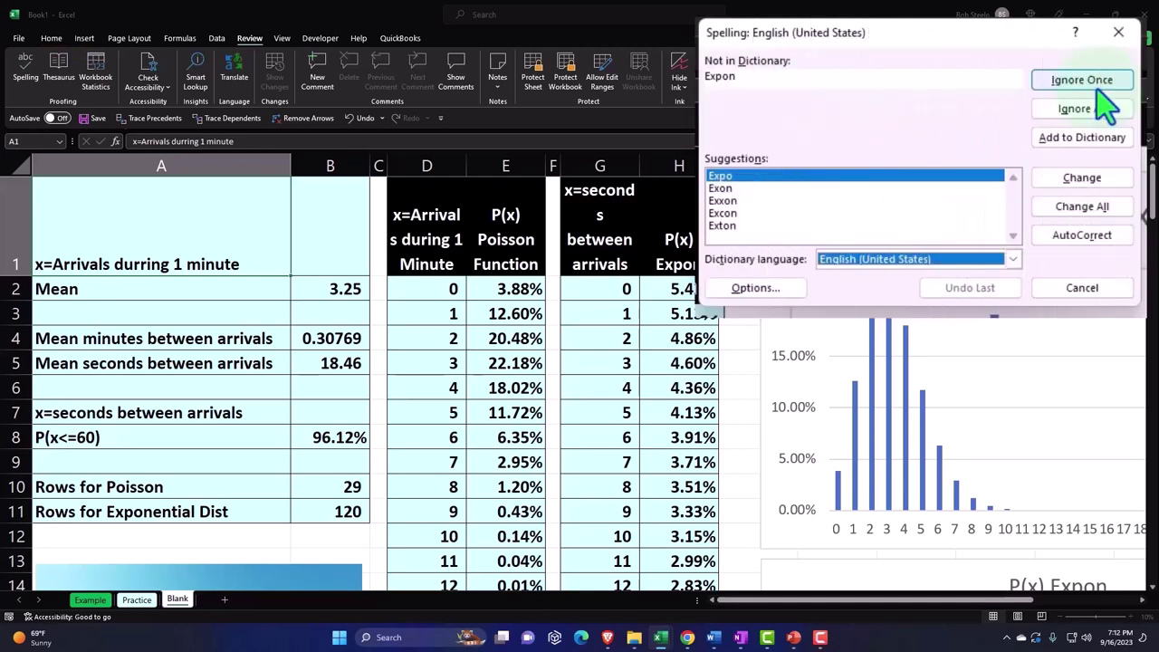
pyautogui.click(1101, 111)
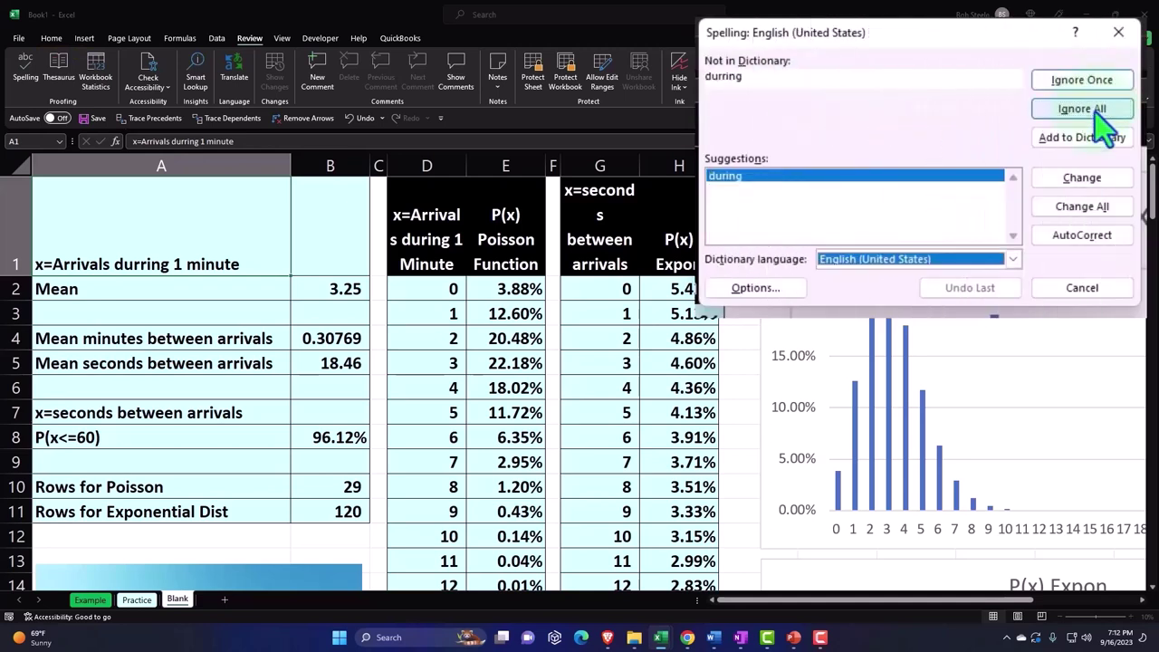
pyautogui.click(1081, 179)
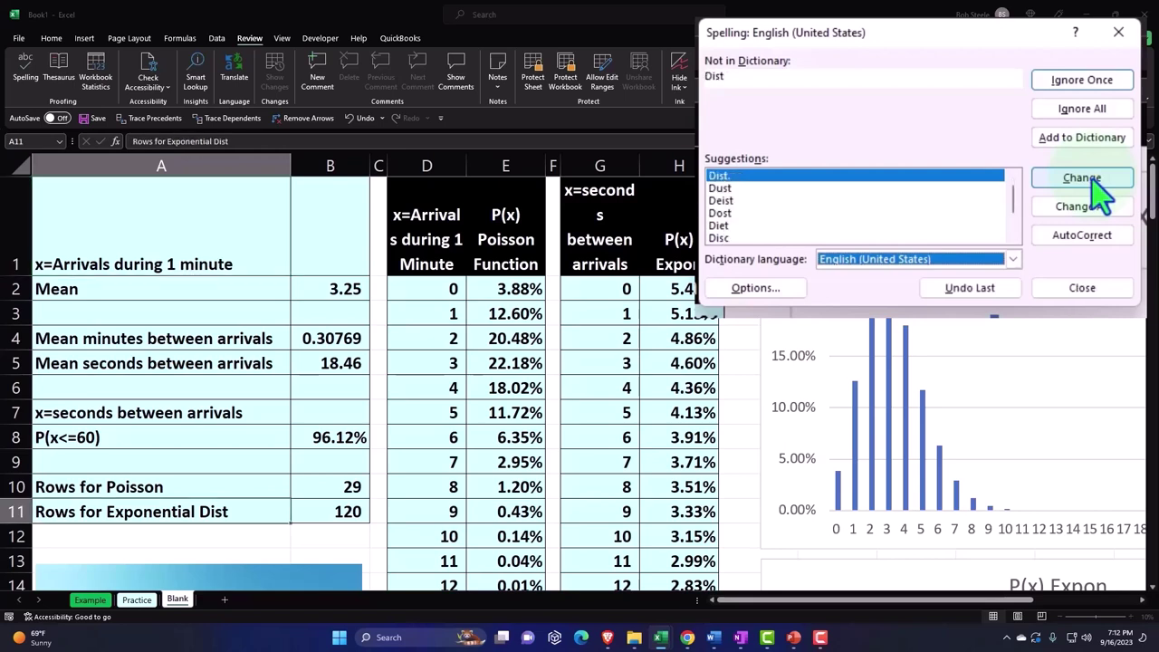
pyautogui.click(1086, 82)
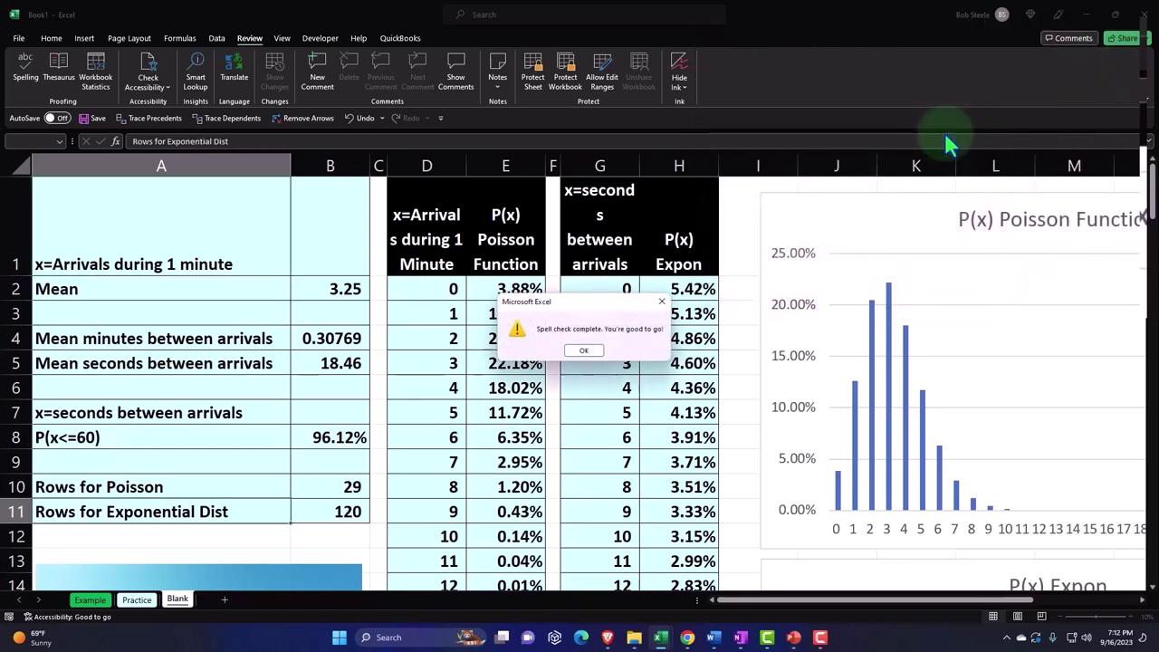
pyautogui.click(583, 351)
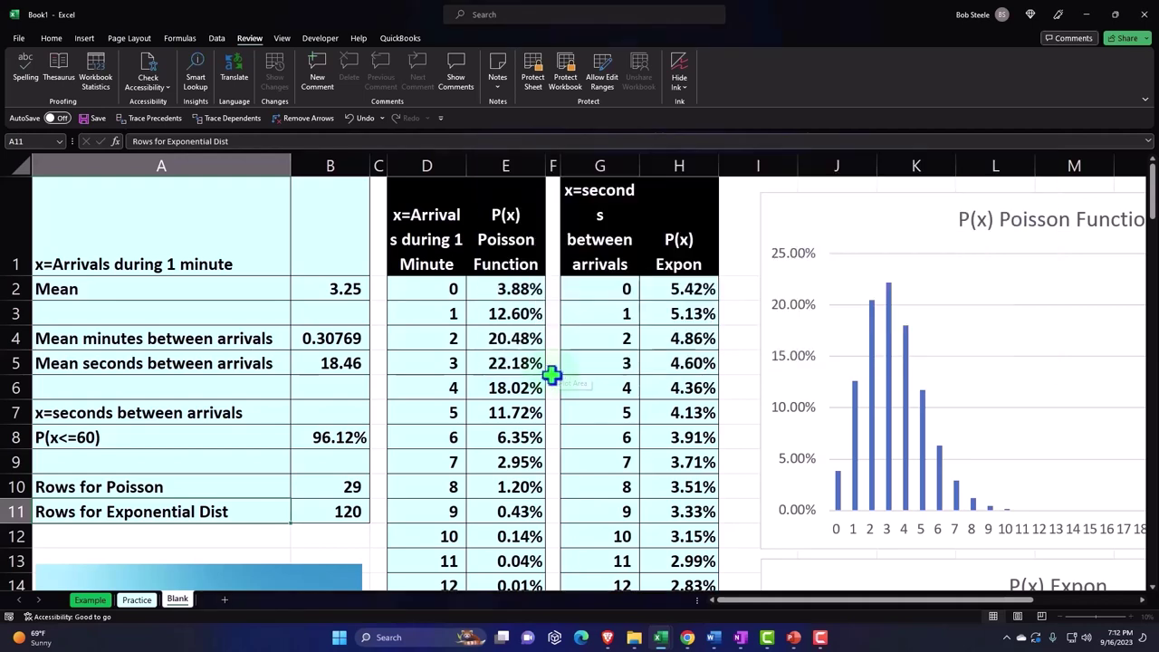